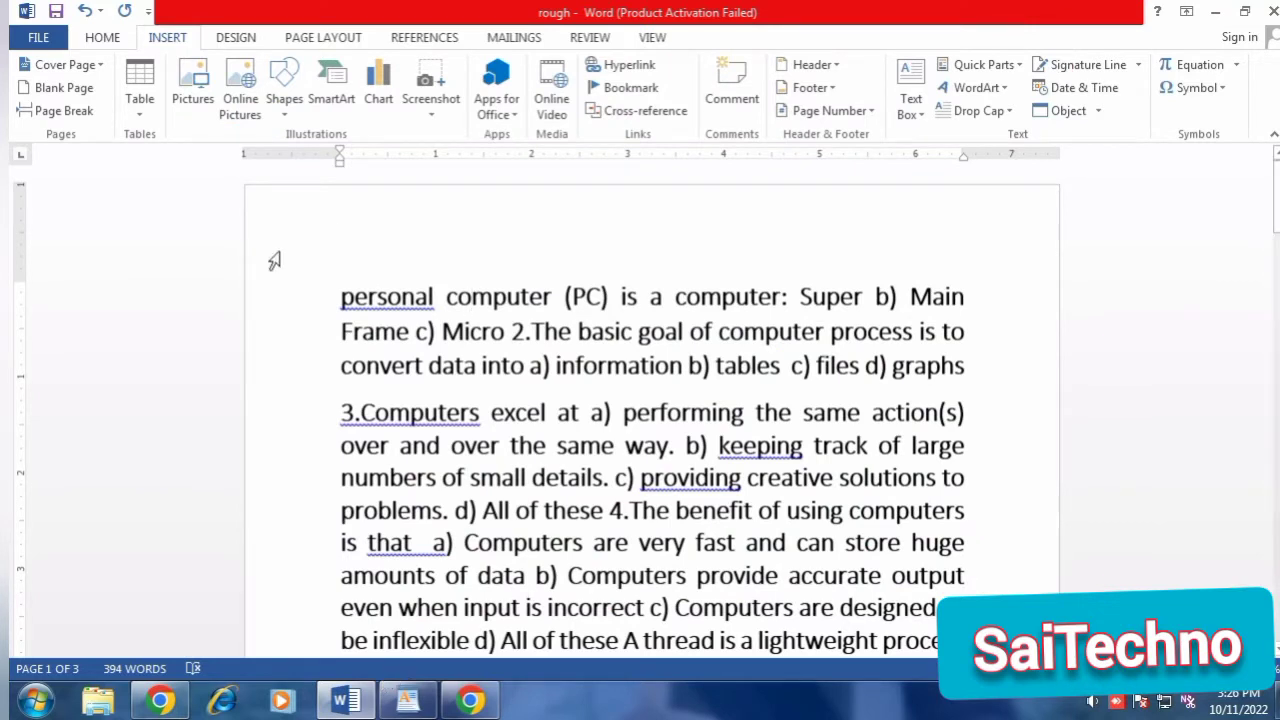
Insert the built-in Banded cover page at the start of the document.
click(102, 42)
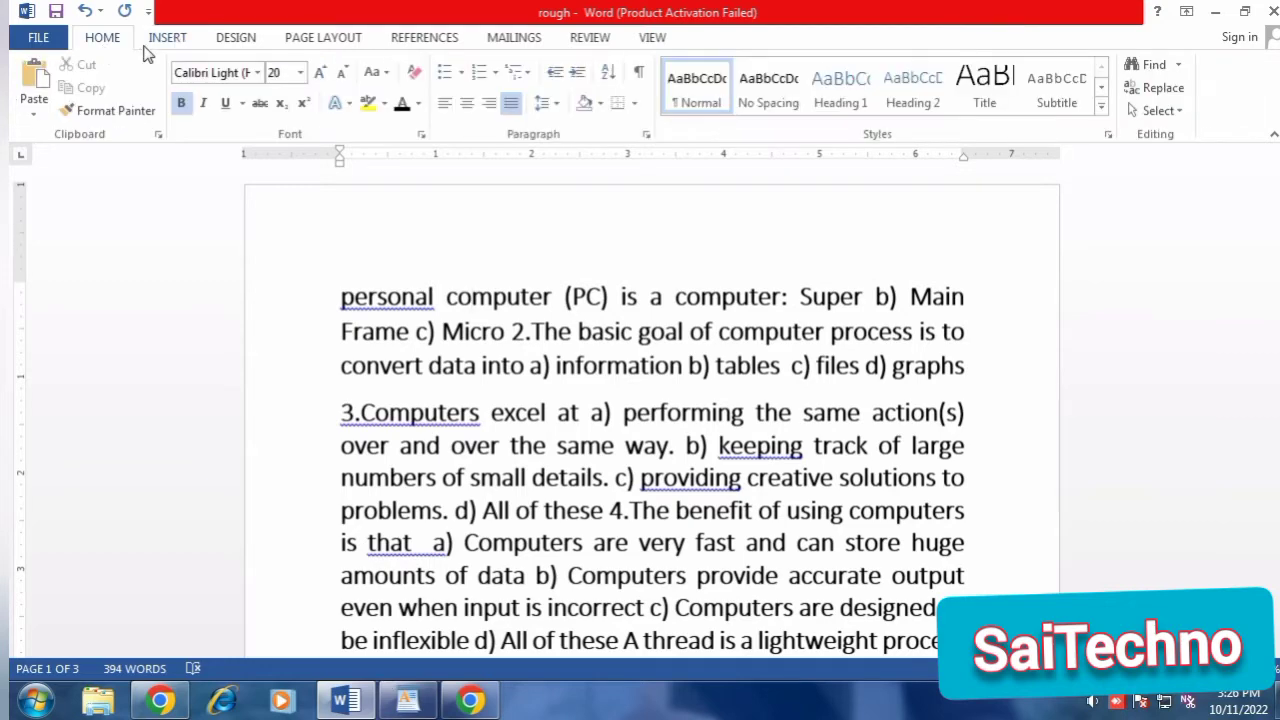
click(166, 42)
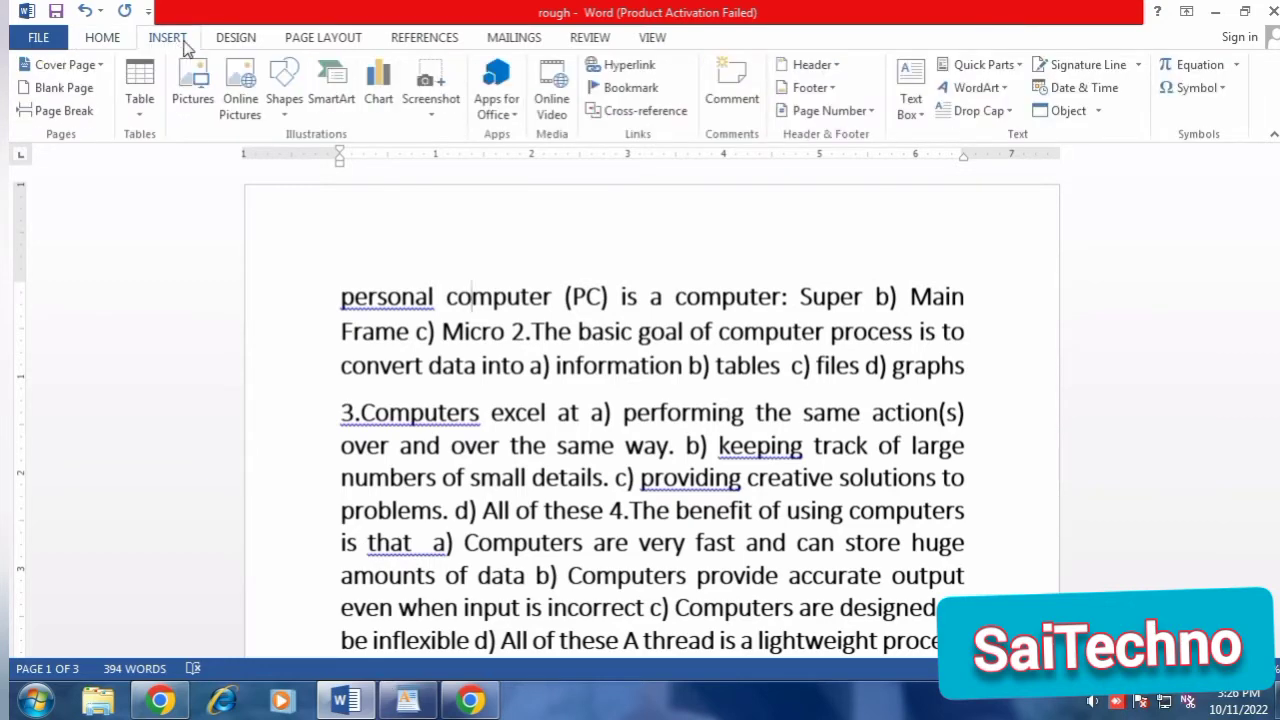
click(101, 66)
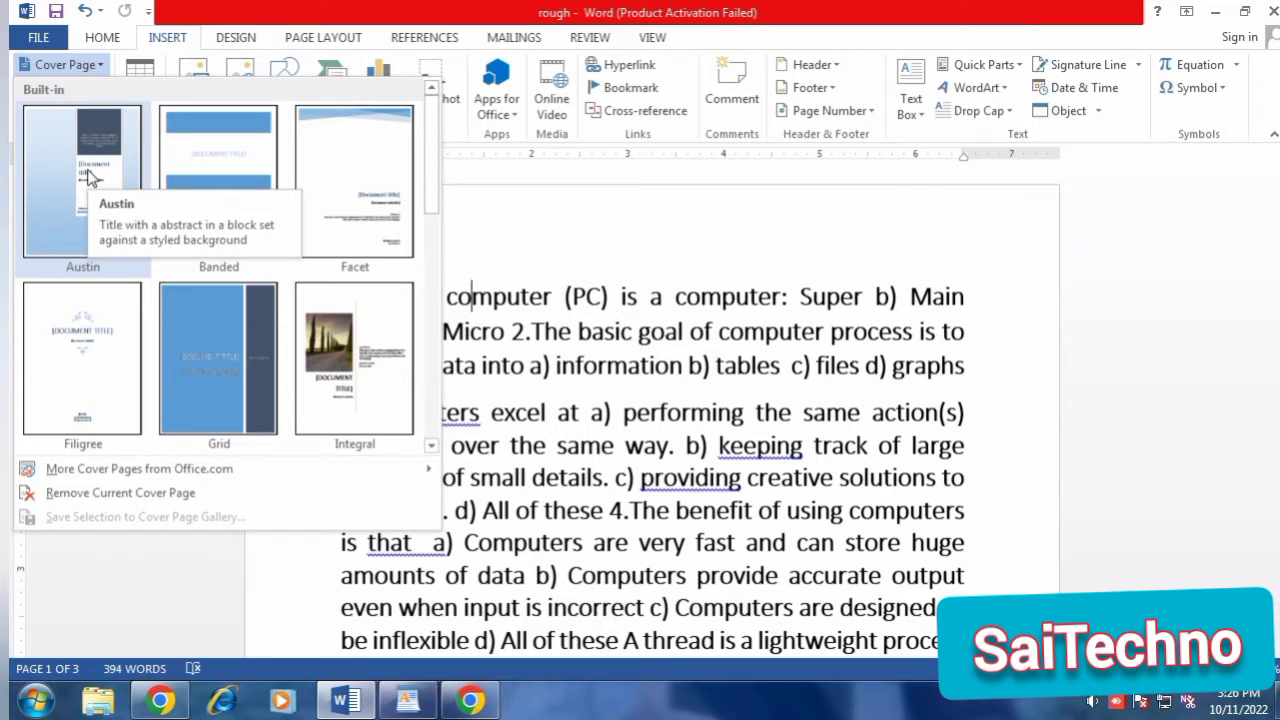
click(254, 186)
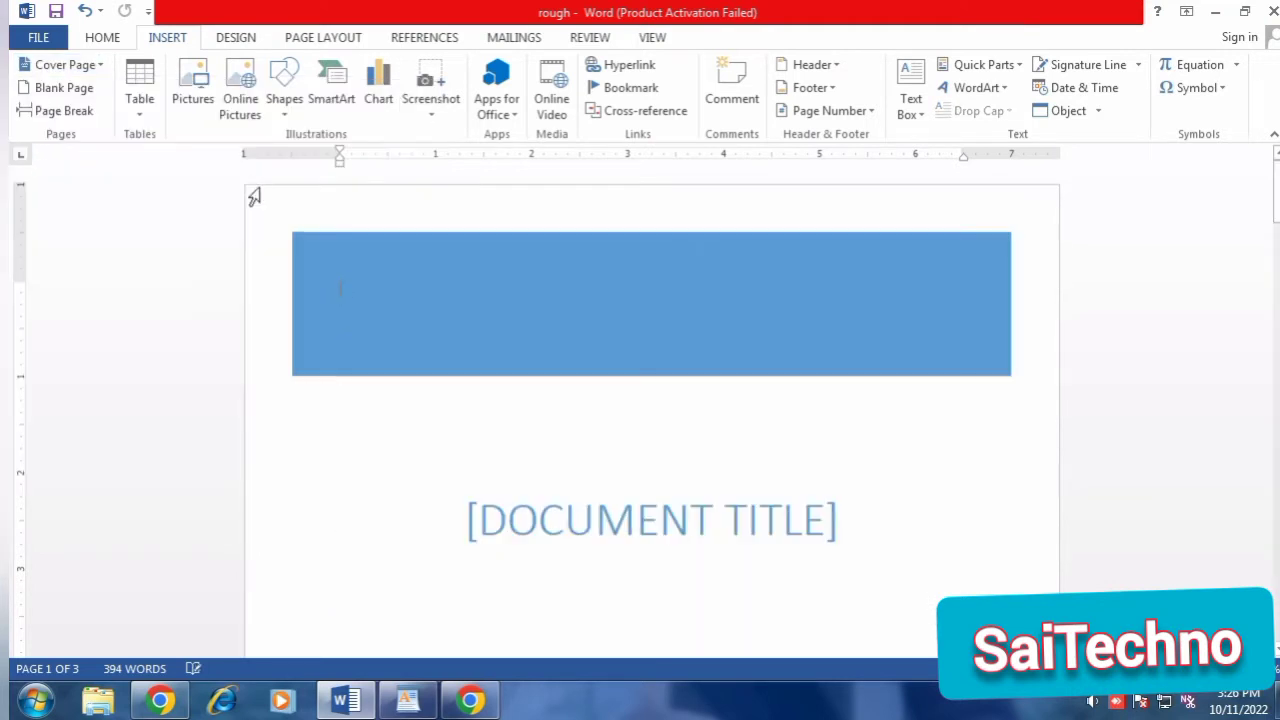
Replace the cover page with the Austin design and enter "gdjjj" as its abstract.
click(65, 65)
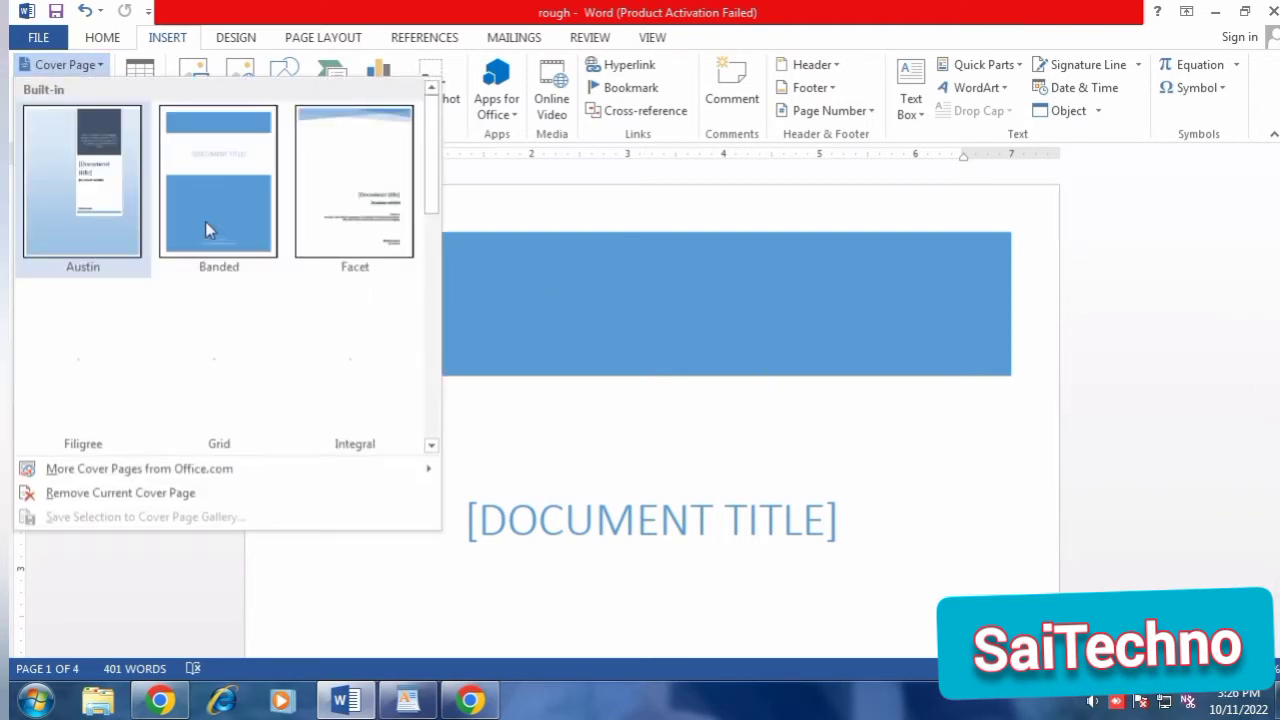
click(103, 213)
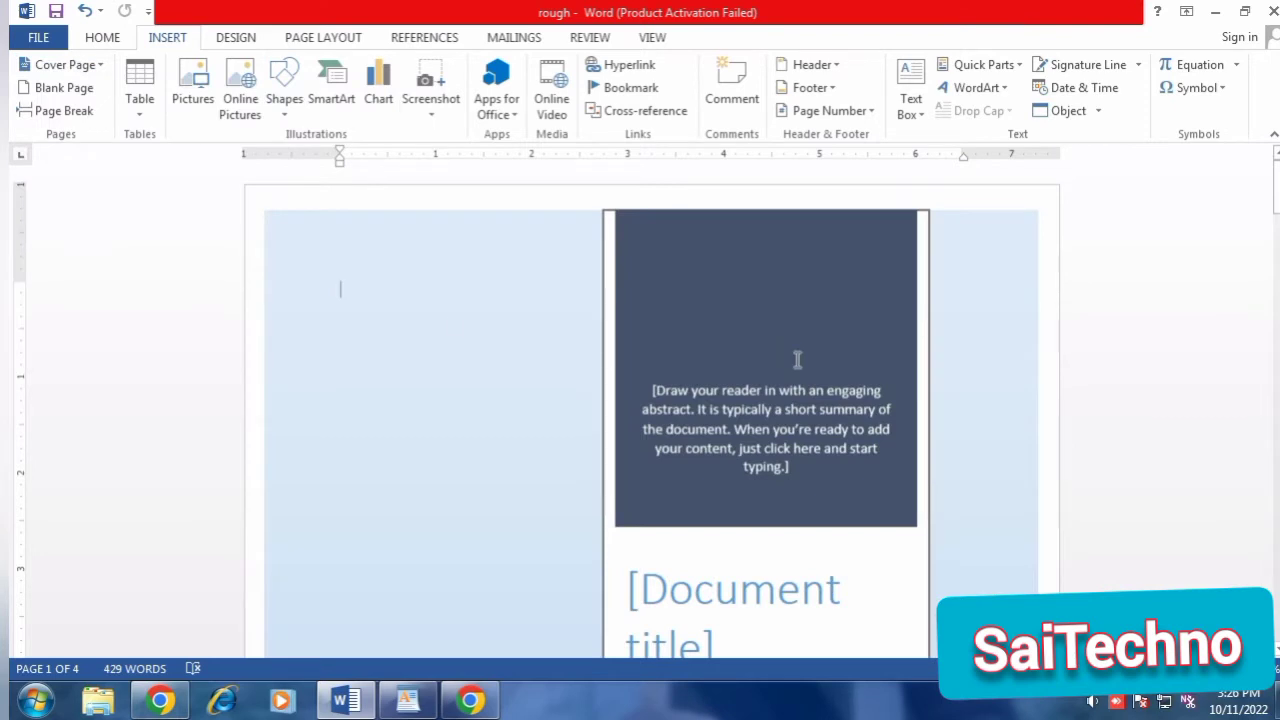
click(765, 397)
text(gdjjj)
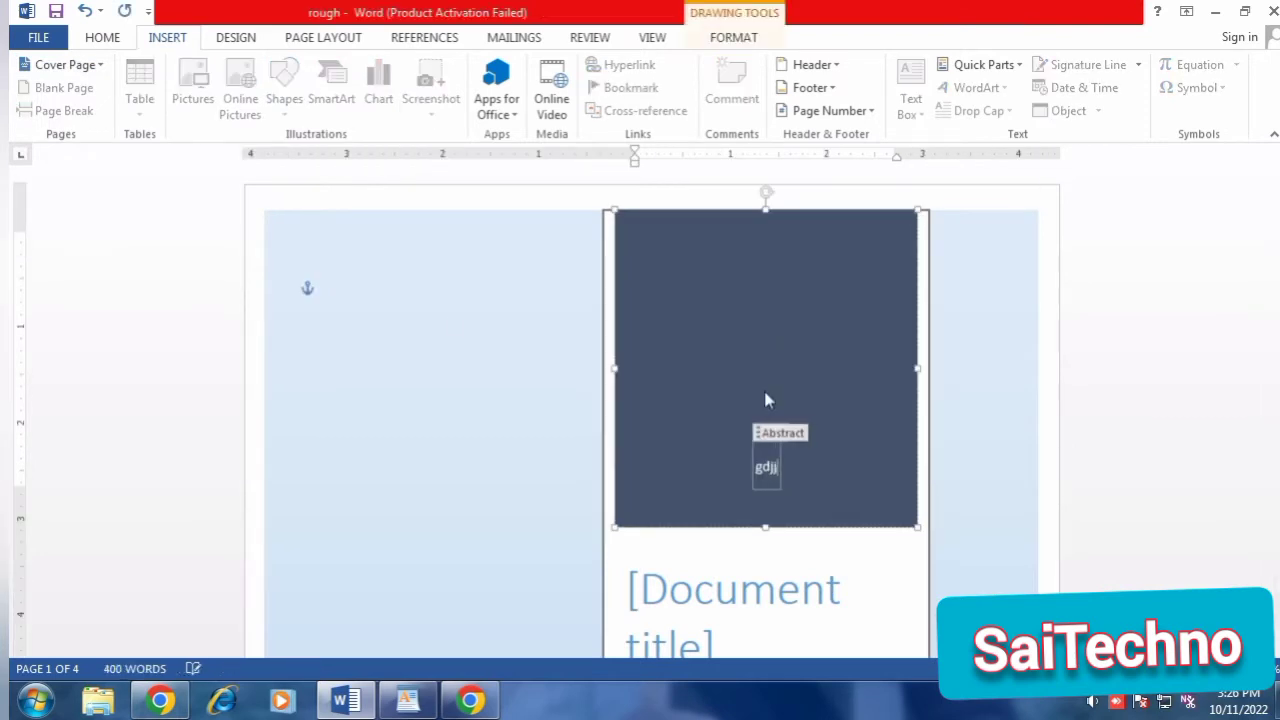
click(455, 352)
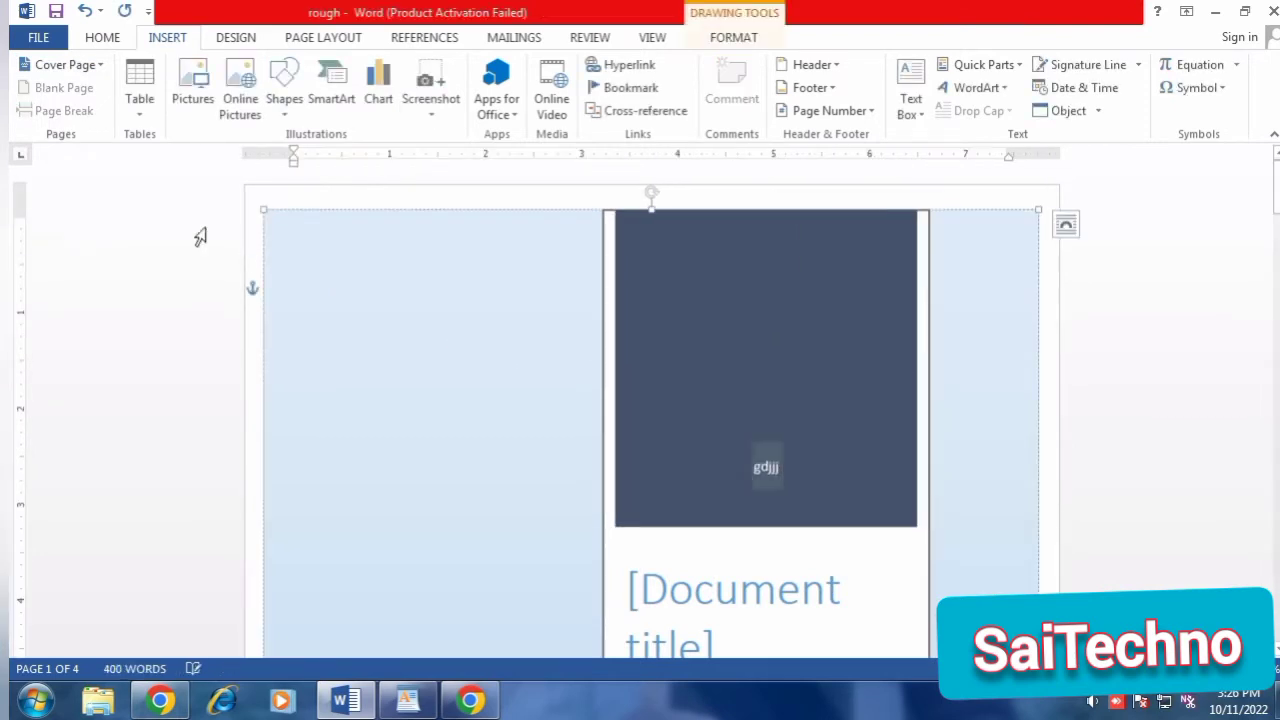
Undo the abstract text and both cover page insertions.
key(ctrl+z)
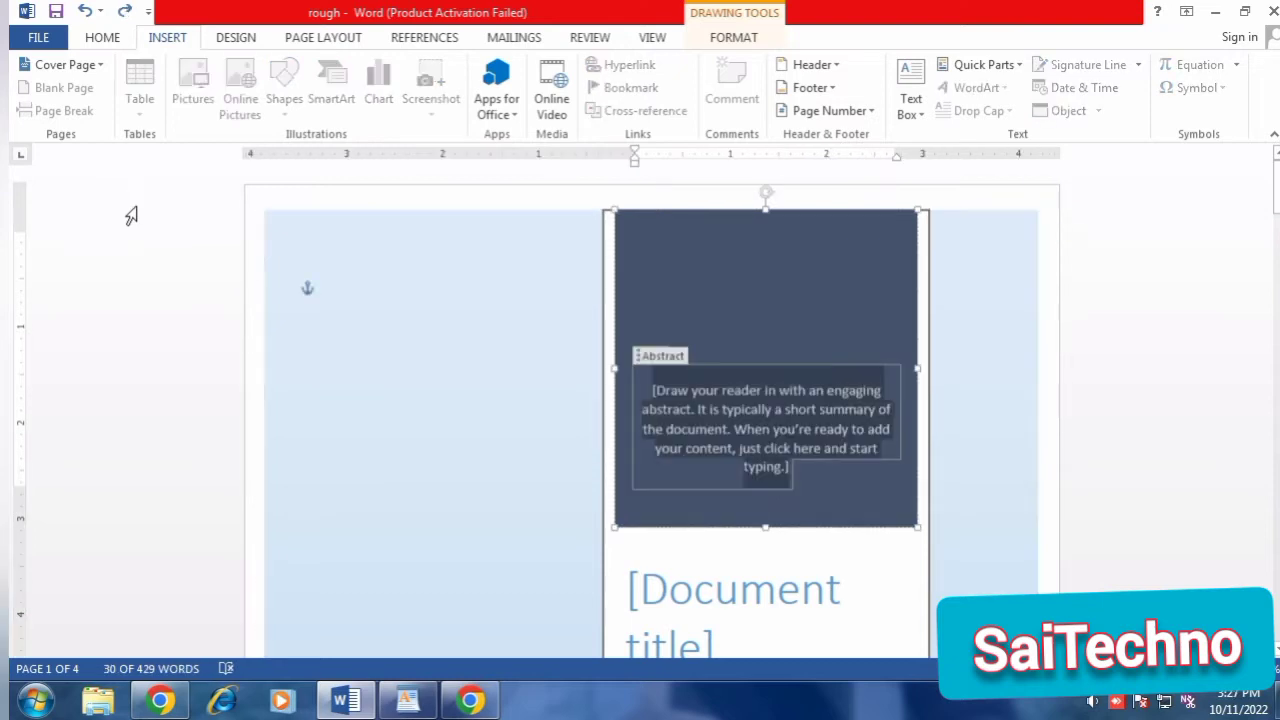
key(ctrl+z)
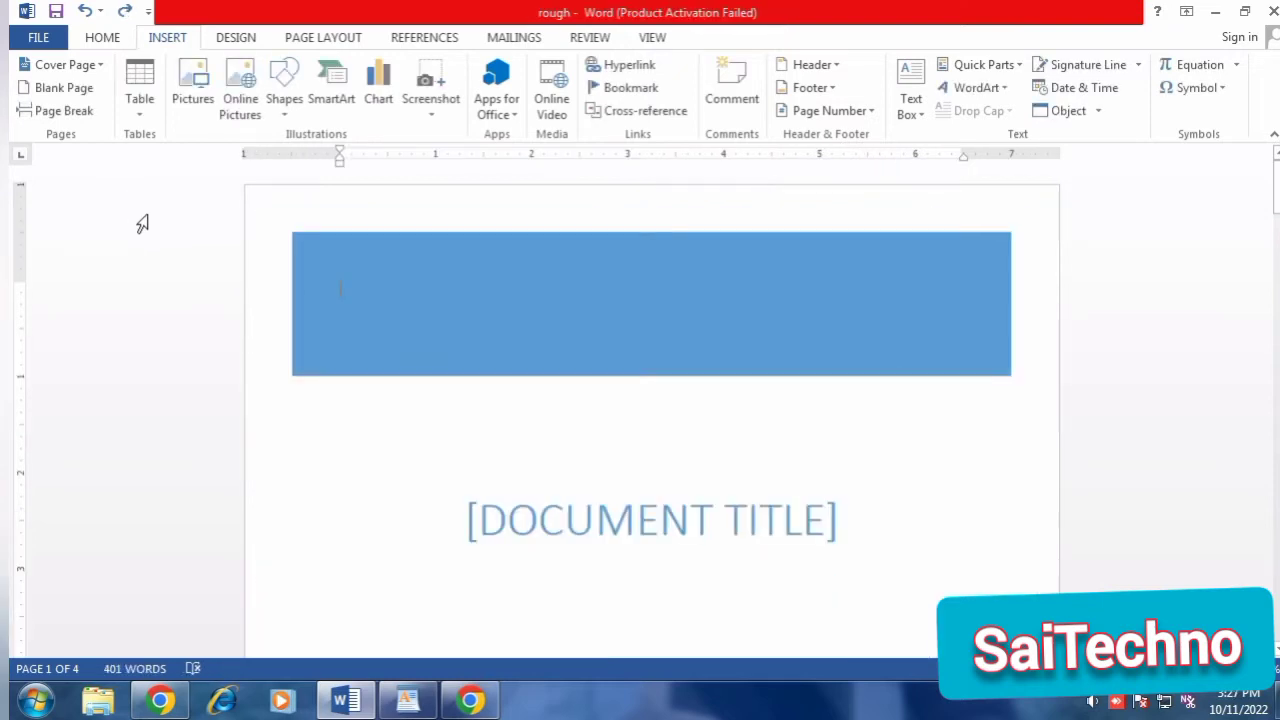
key(ctrl+z)
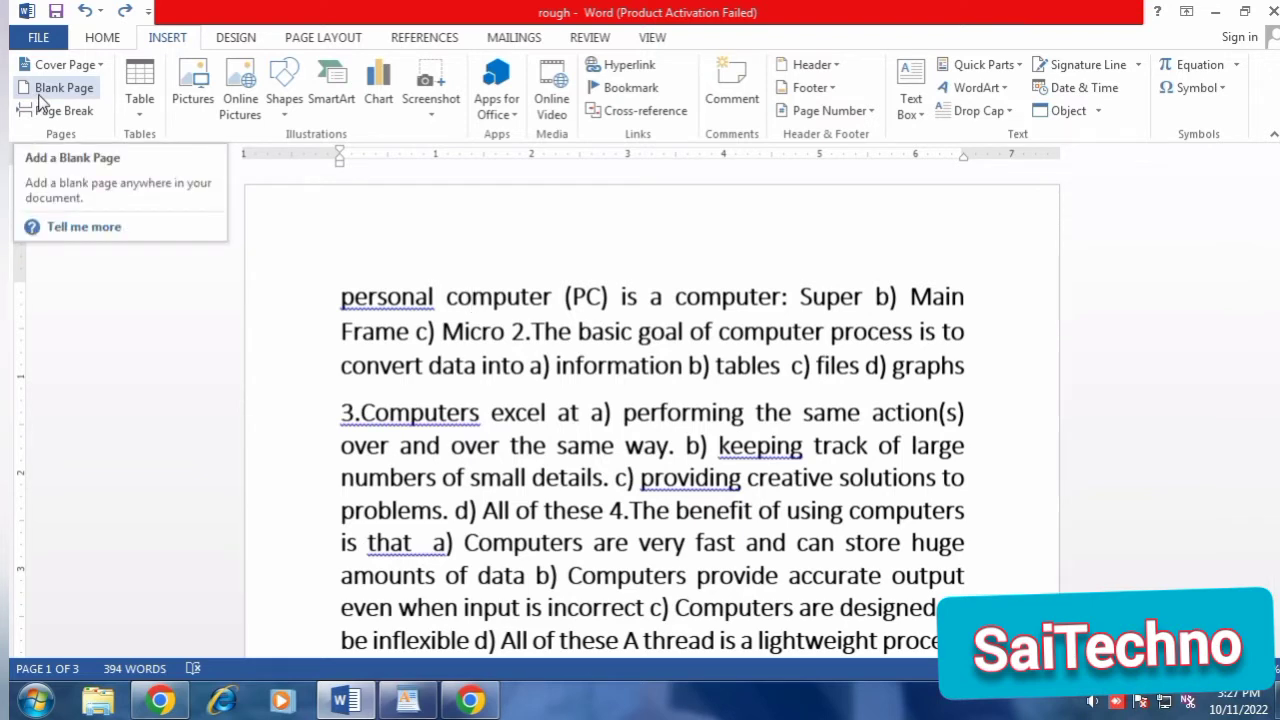
click(470, 700)
click(470, 700)
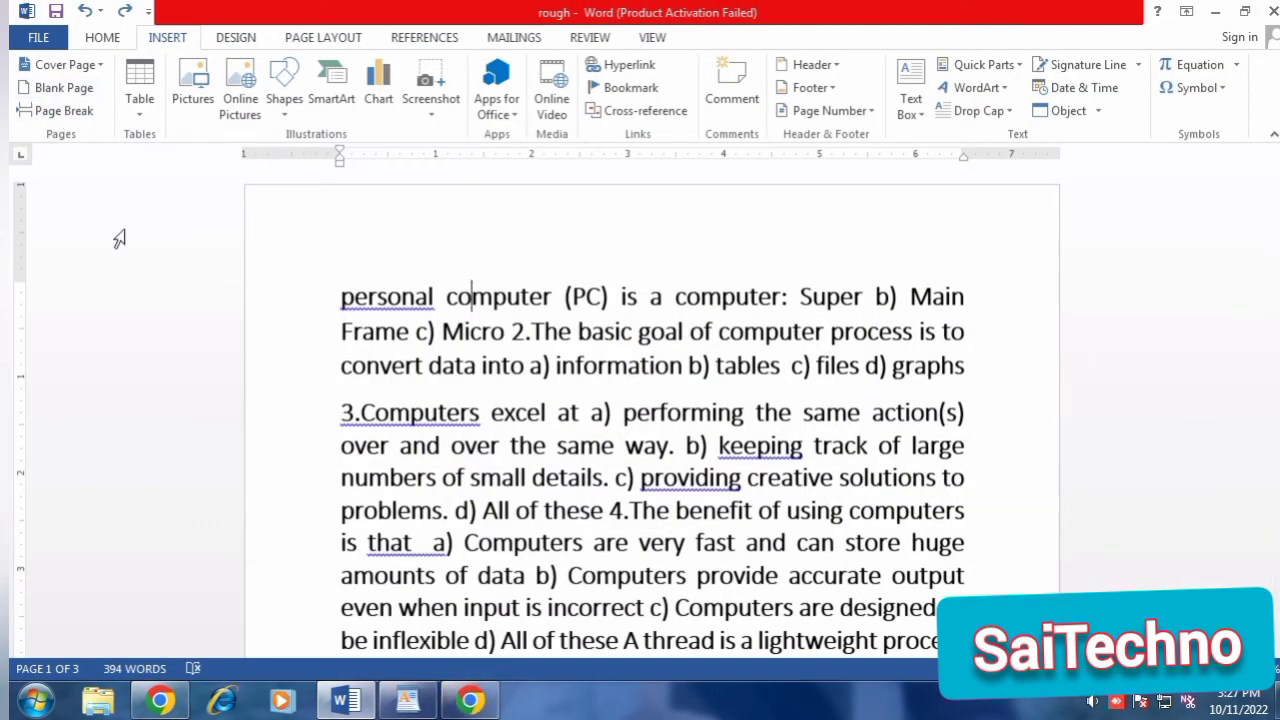
Insert a blank page between the first page ending in "d) Handled computer" and the following text.
scroll(466, 377, down, 5)
scroll(466, 377, down, 4)
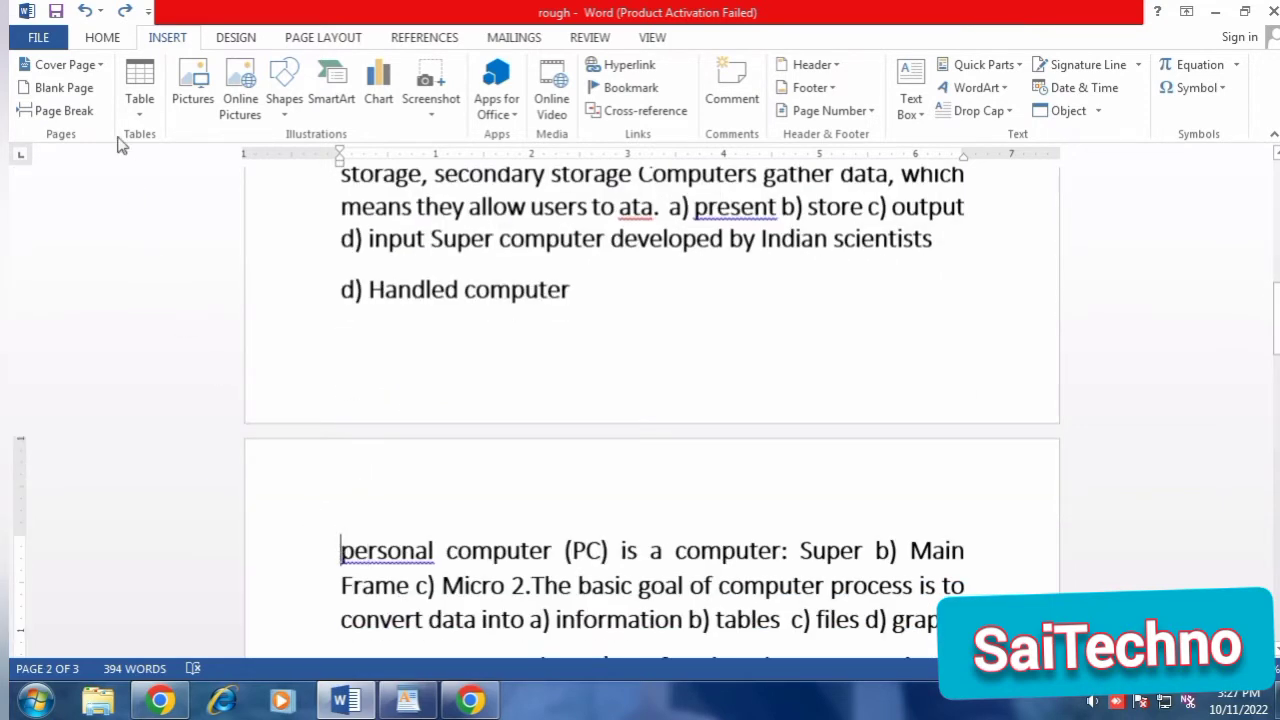
click(64, 87)
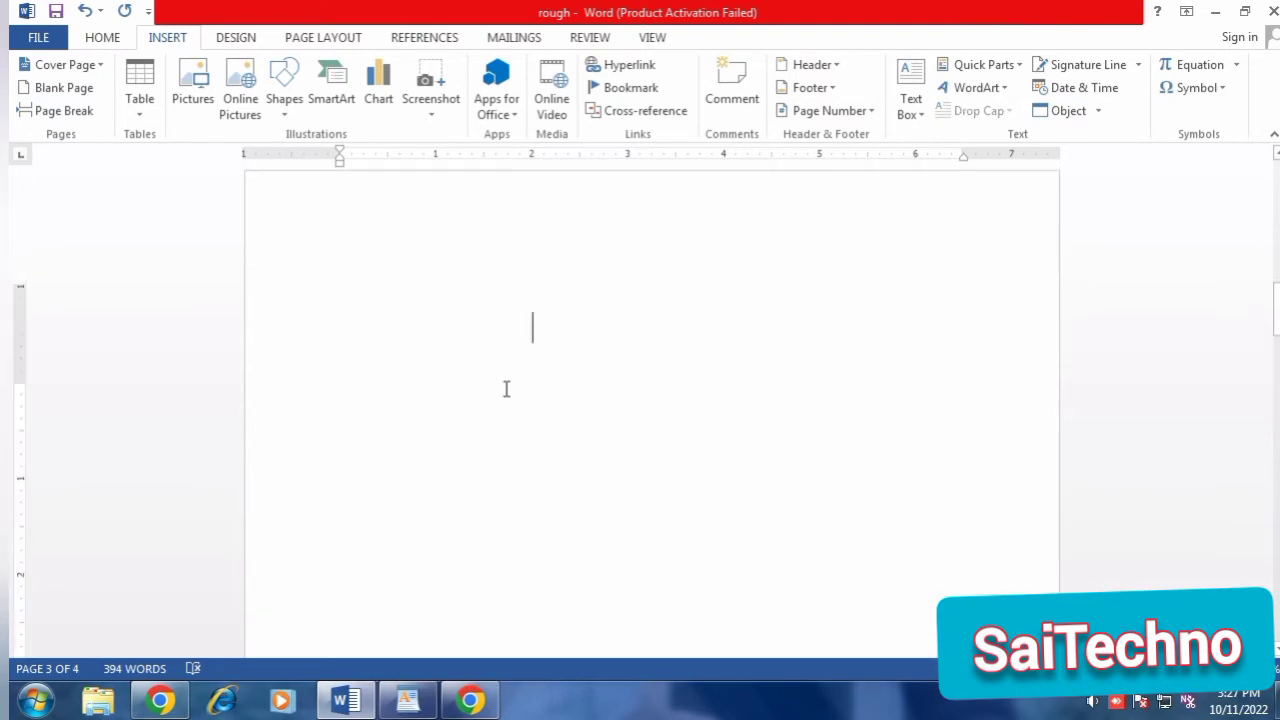
scroll(506, 389, up, 5)
scroll(505, 392, down, 1)
scroll(505, 391, down, 2)
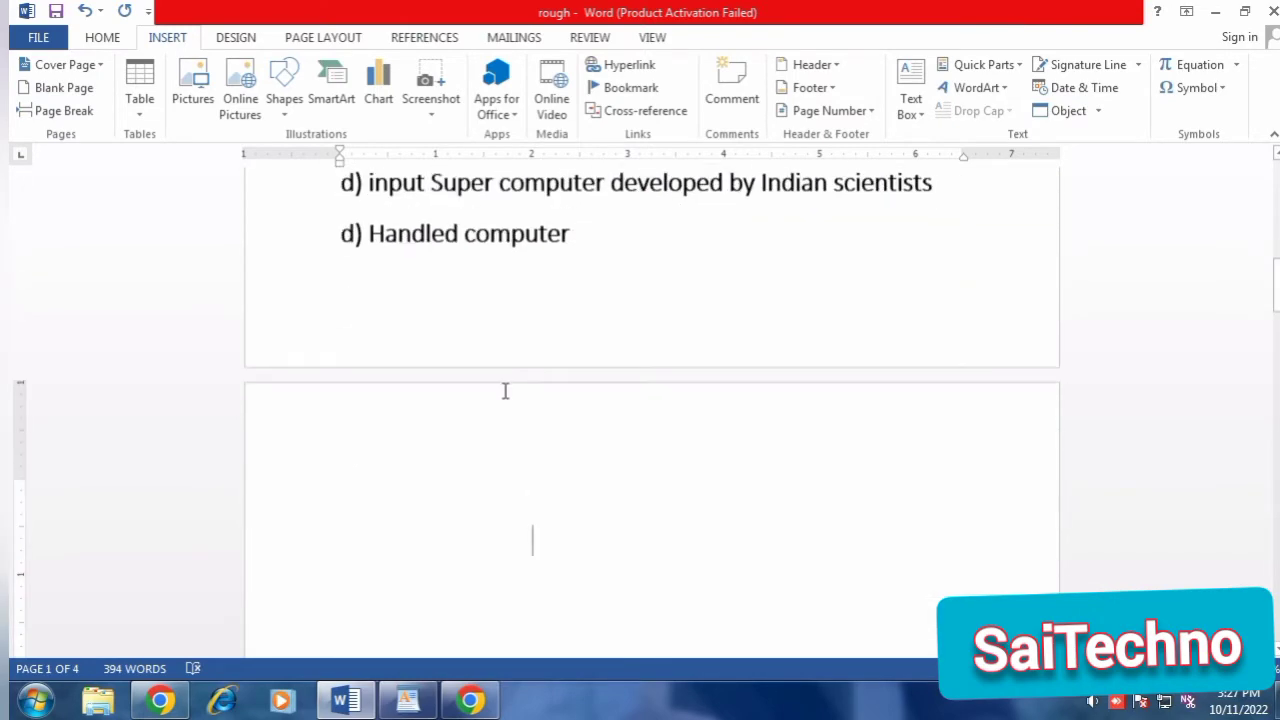
key(ctrl+a)
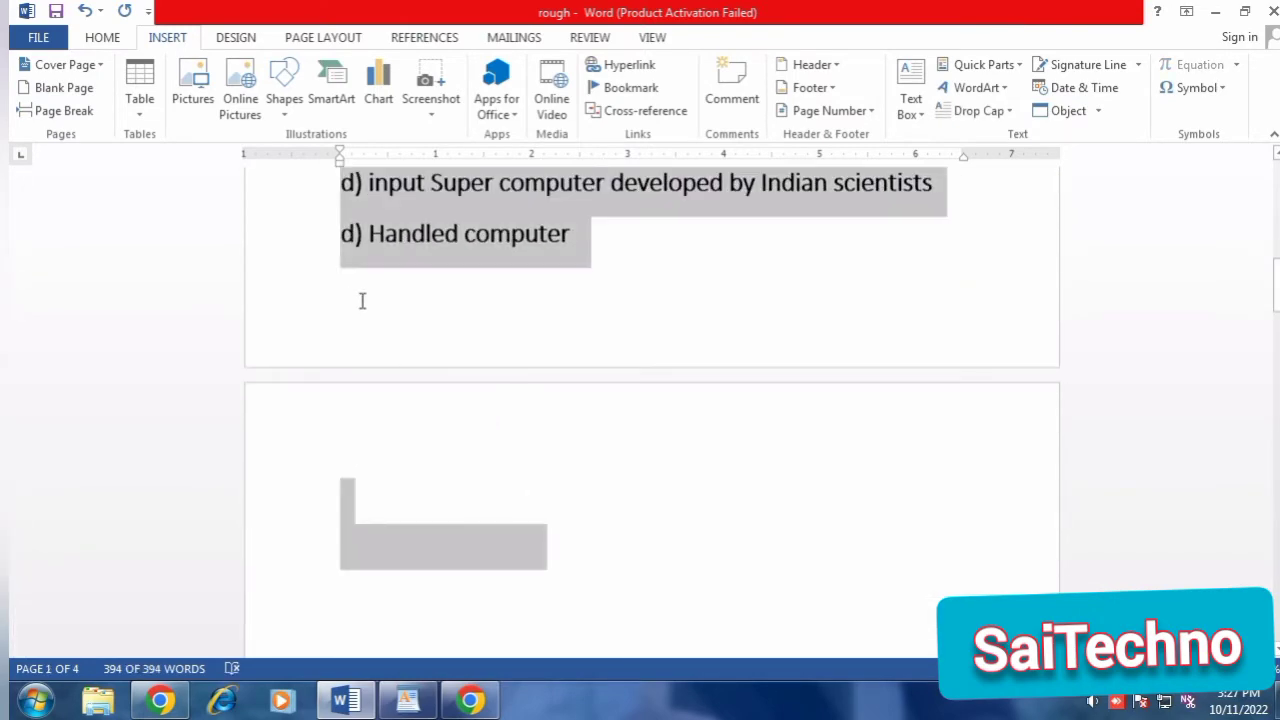
click(363, 300)
Insert a page break on the first page after the paragraph ending in "paging".
scroll(362, 300, up, 3)
scroll(363, 300, up, 5)
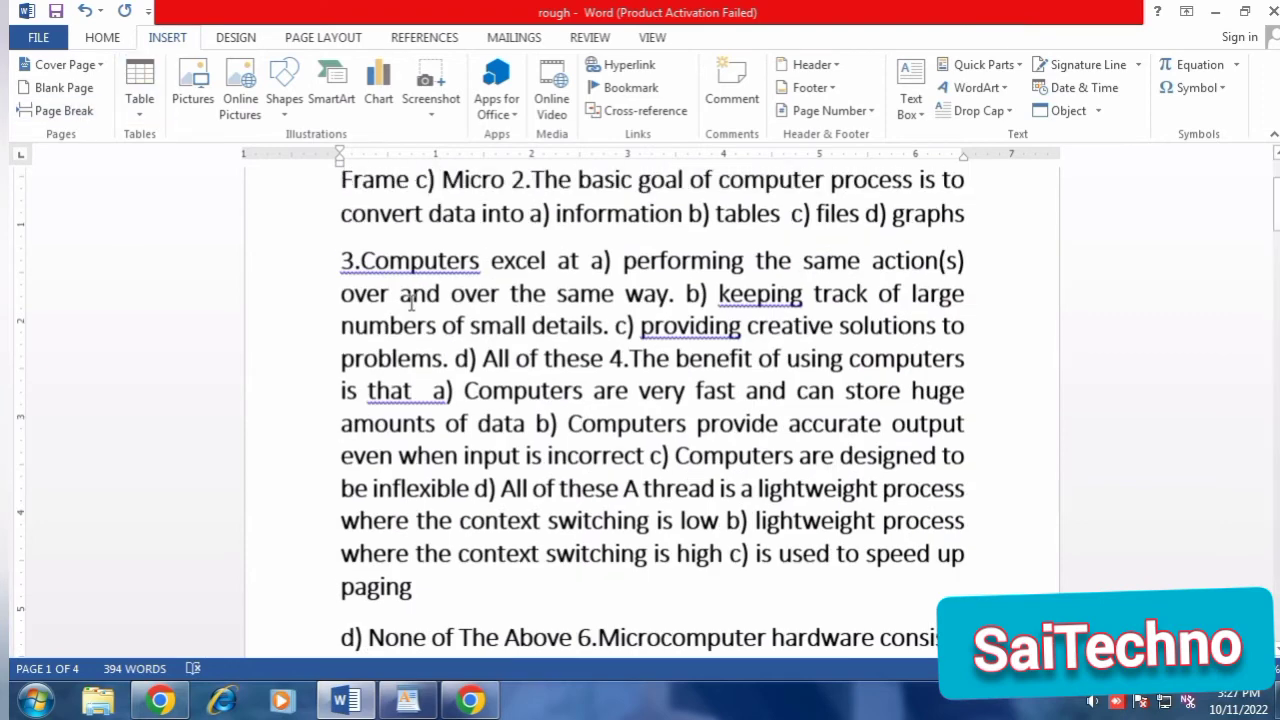
scroll(463, 312, up, 2)
scroll(463, 312, up, 1)
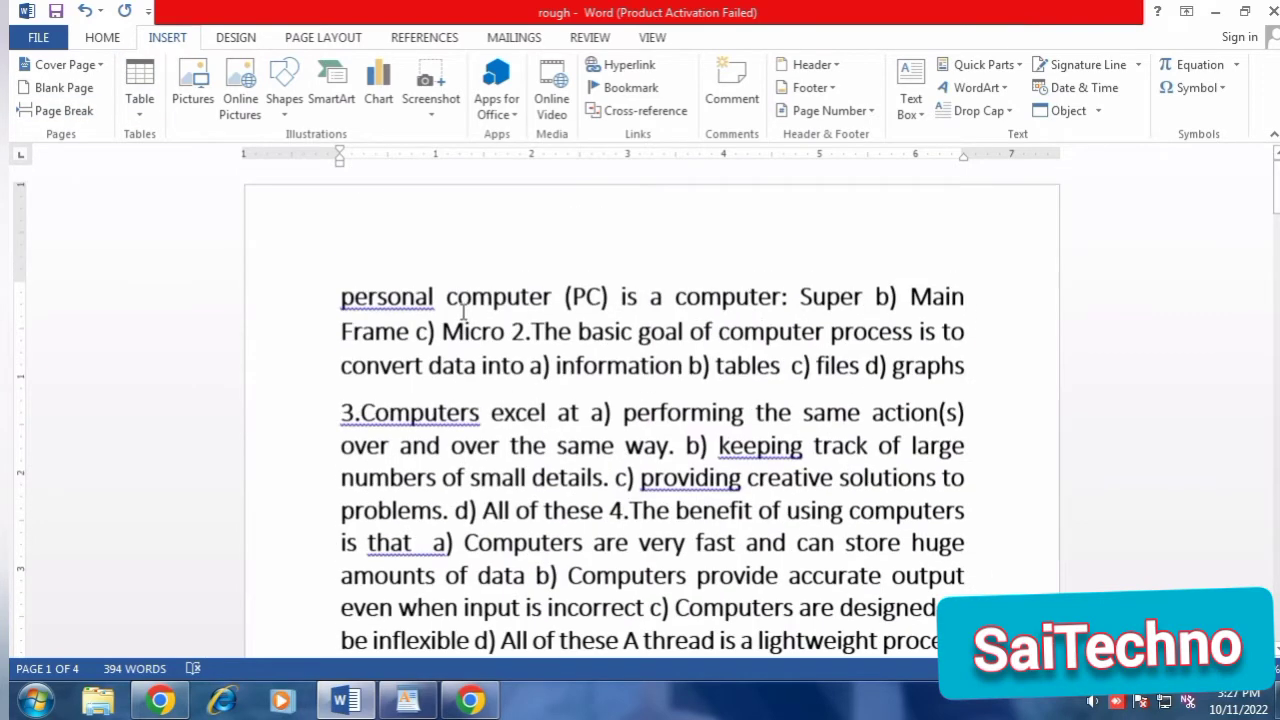
scroll(433, 506, down, 2)
click(434, 504)
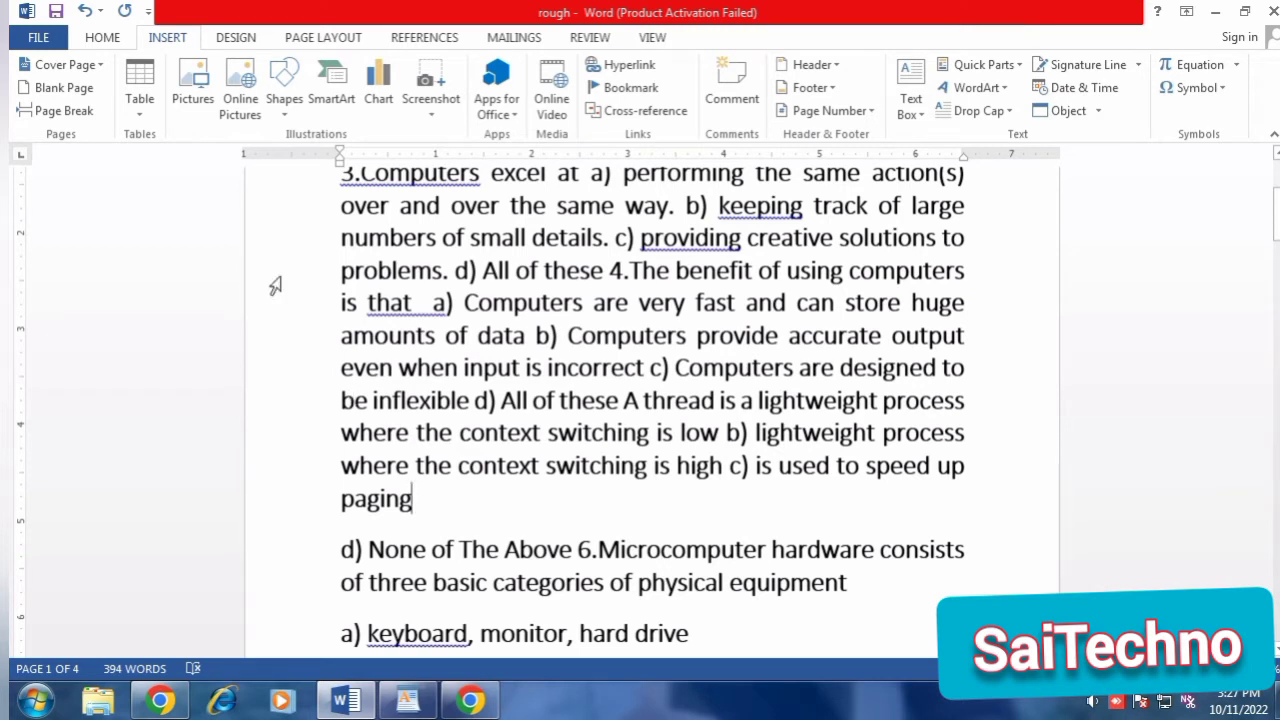
click(84, 118)
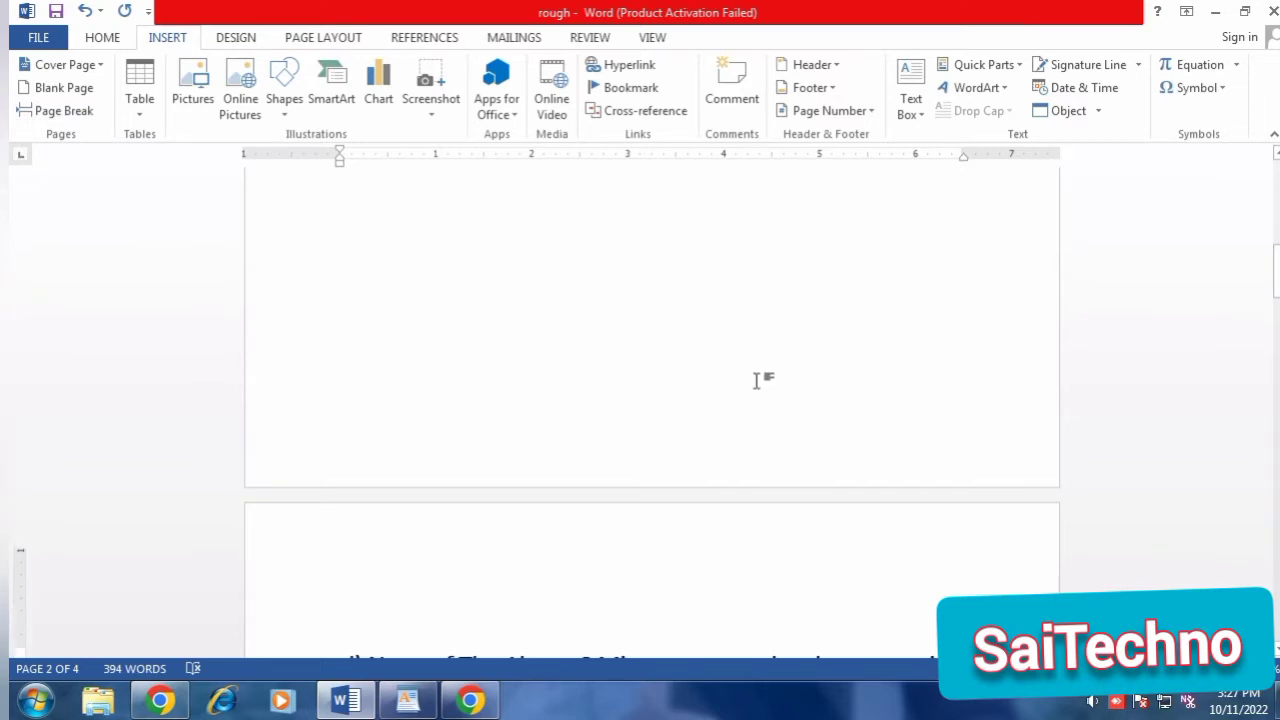
Undo the page break after the paragraph ending in "paging".
scroll(476, 340, up, 3)
click(437, 345)
scroll(437, 345, down, 10)
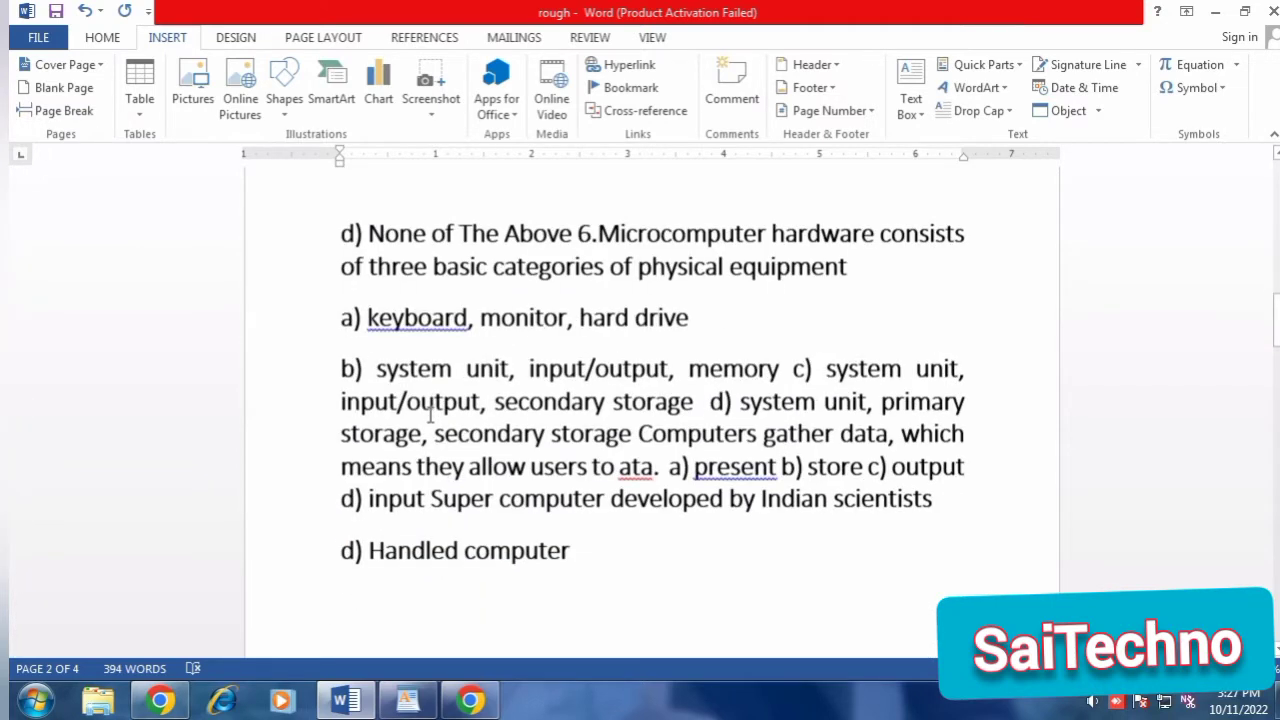
key(Delete)
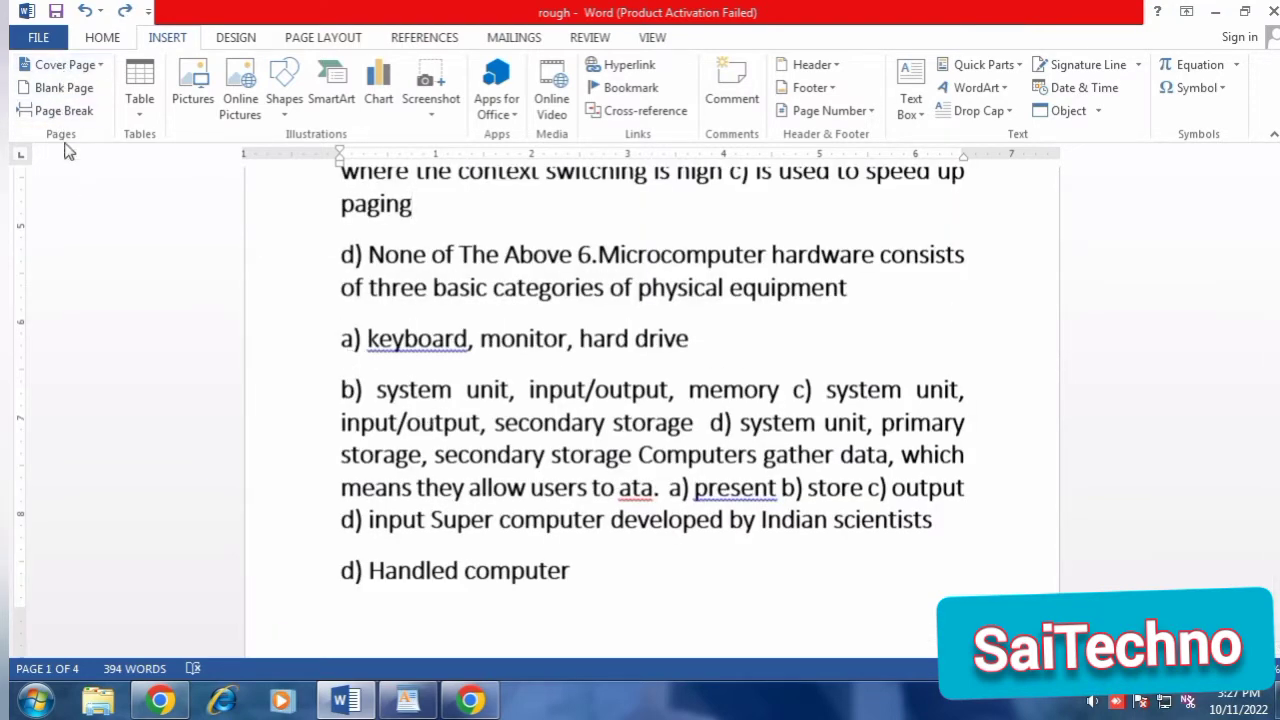
Add several empty lines above the first paragraph, "personal computer (PC) is a computer".
scroll(614, 285, up, 6)
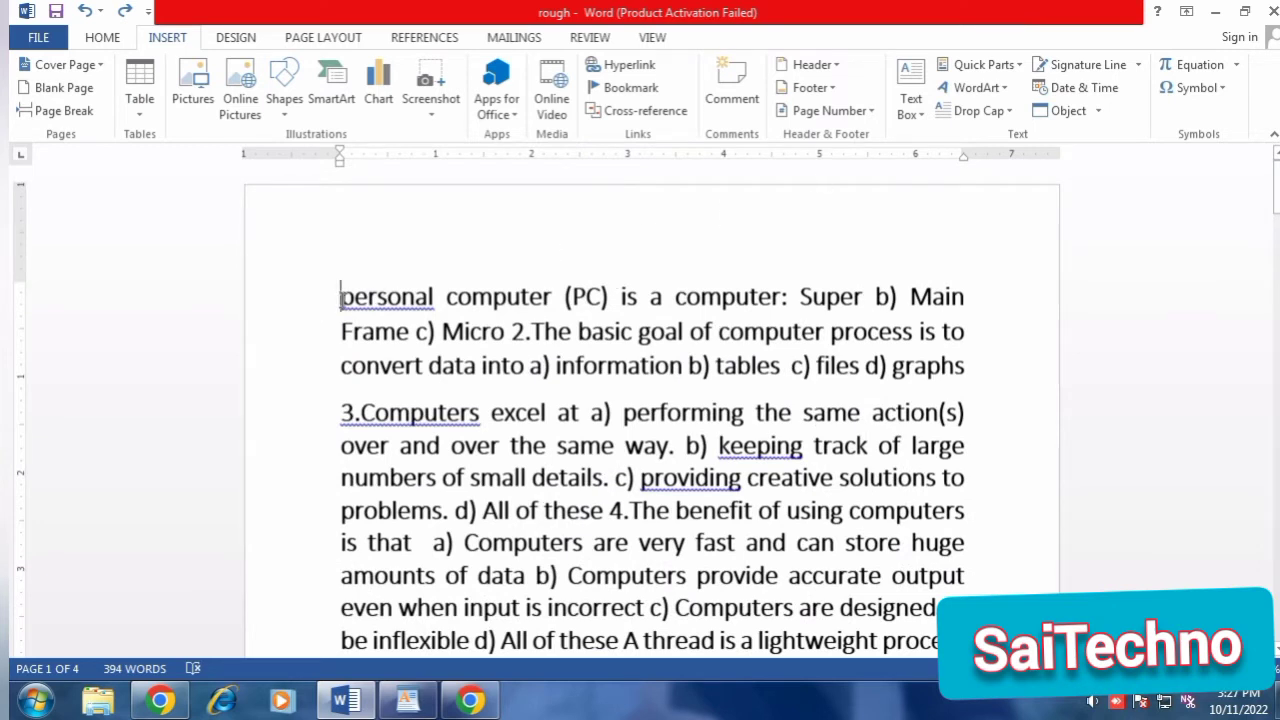
key(Return)
key(Return)
key(Return)
key(Return)
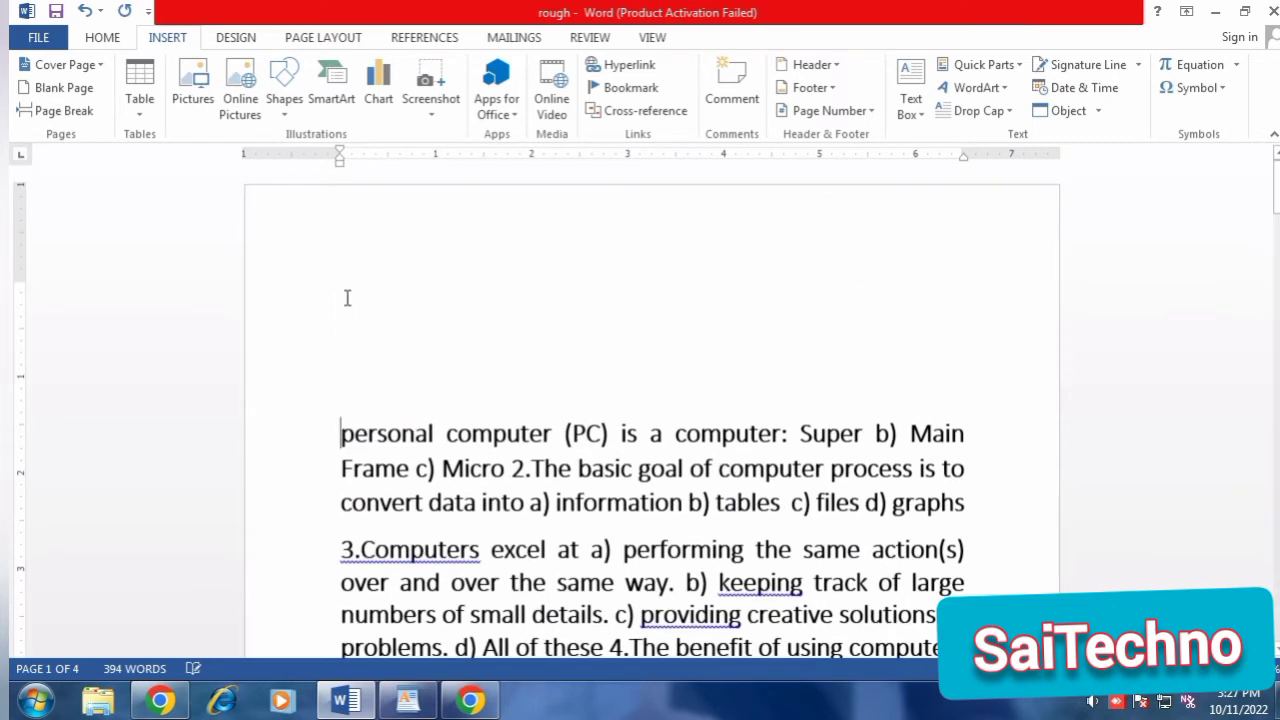
key(Return)
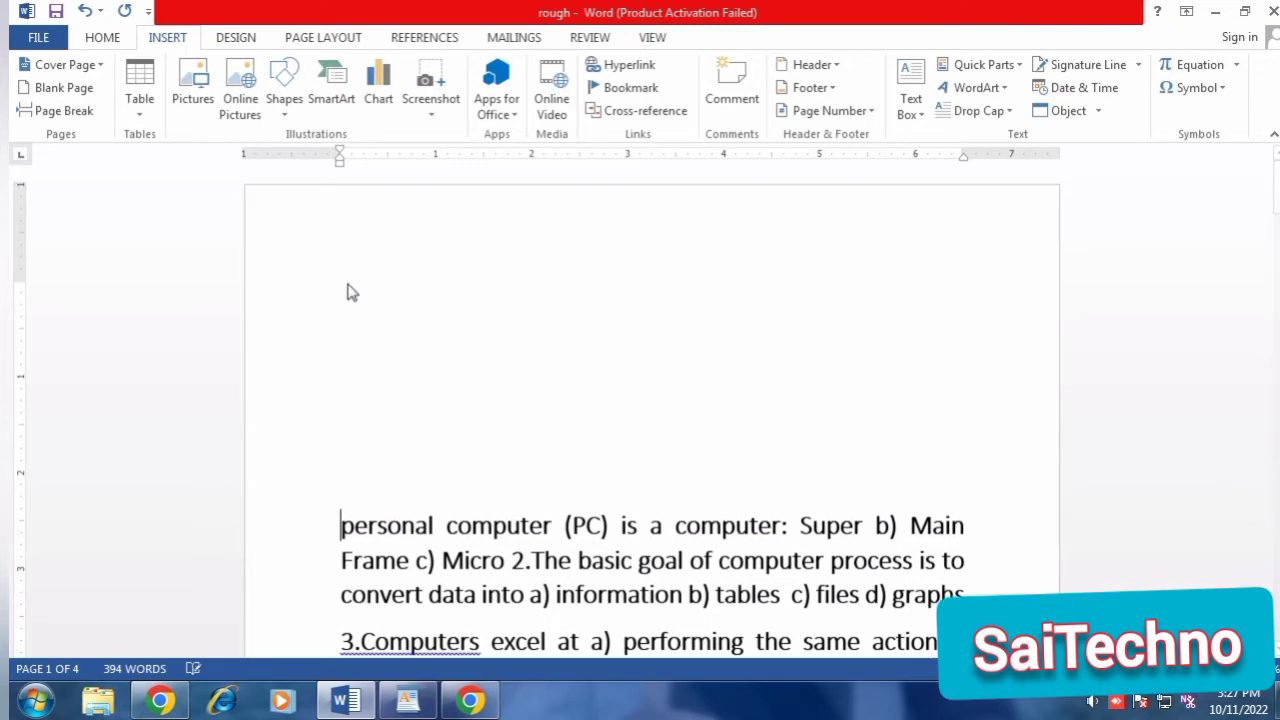
Insert a table with 10 columns and 5 rows above the first paragraph, using a fixed column width of Auto.
click(142, 120)
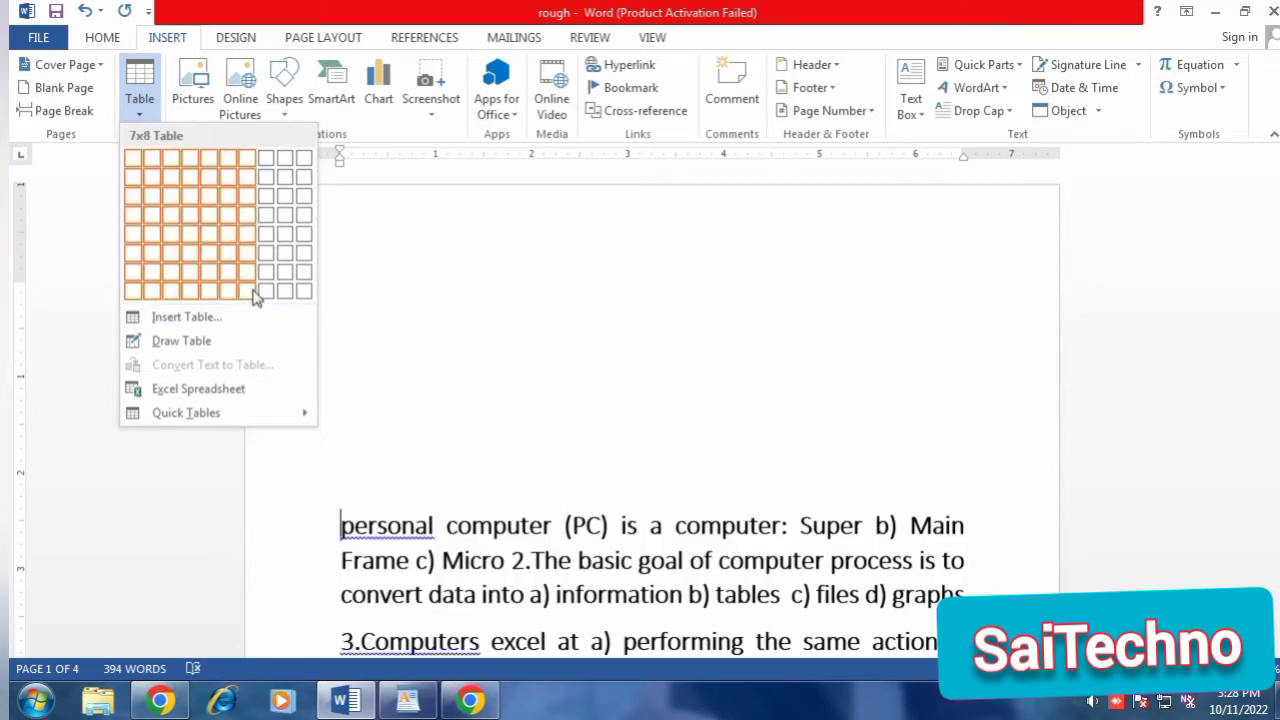
click(172, 318)
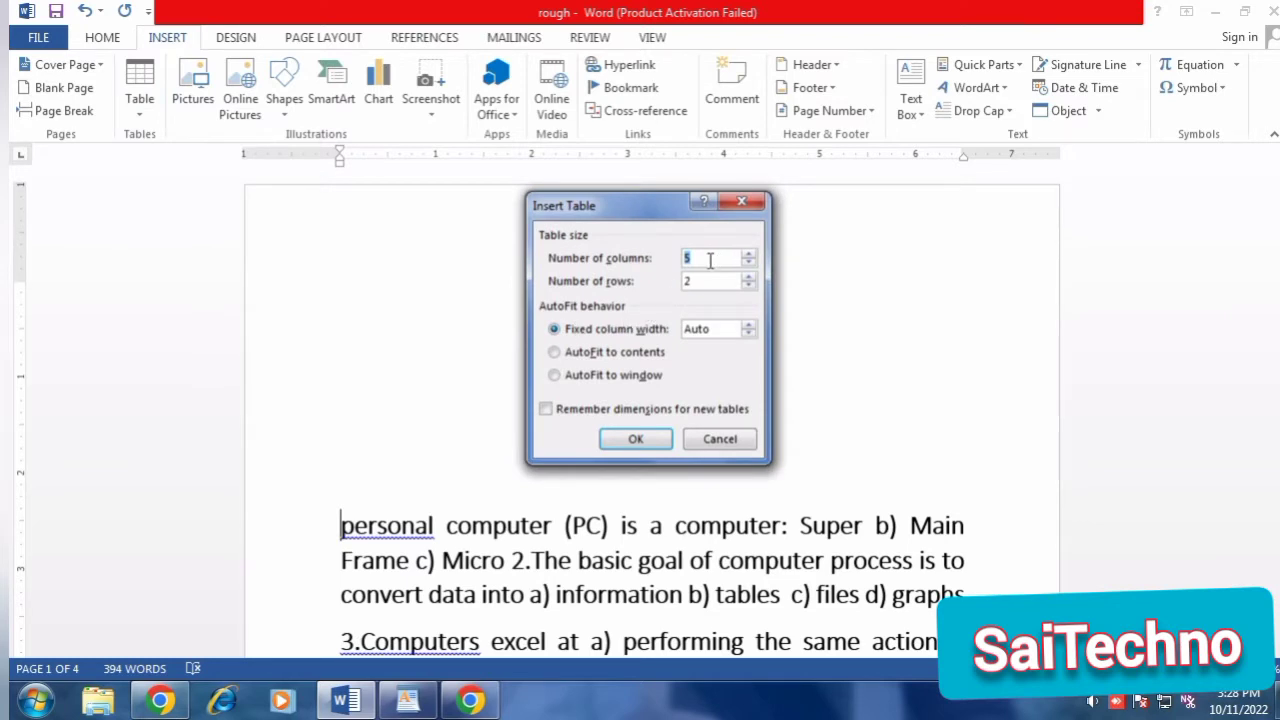
text(10)
double_click(714, 286)
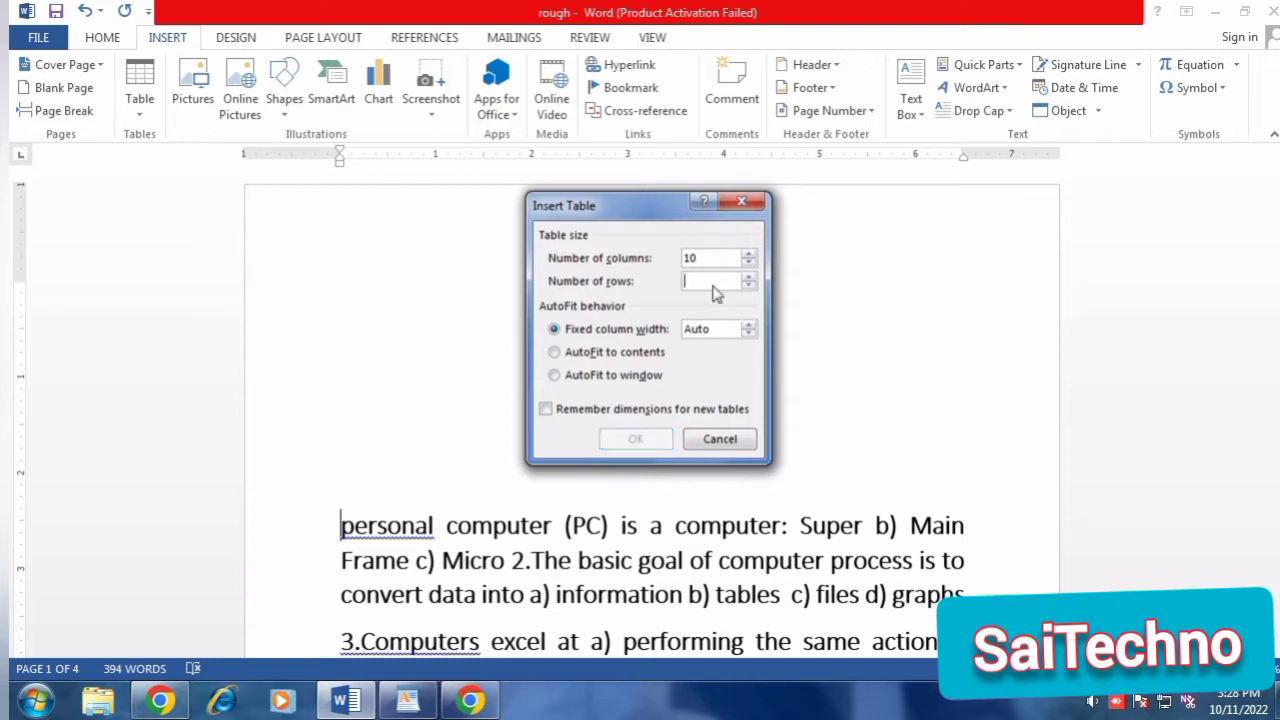
text(5)
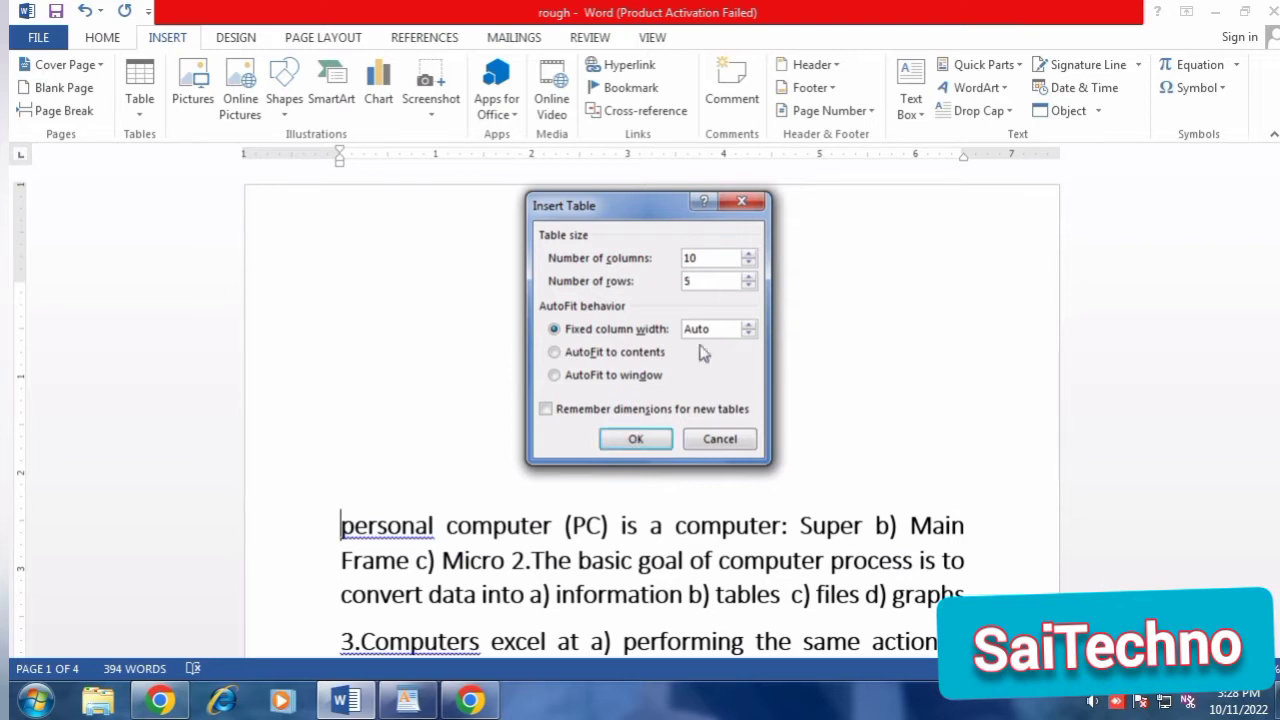
click(748, 325)
click(747, 333)
click(748, 334)
click(636, 442)
scroll(600, 500, down, 3)
scroll(600, 456, up, 1)
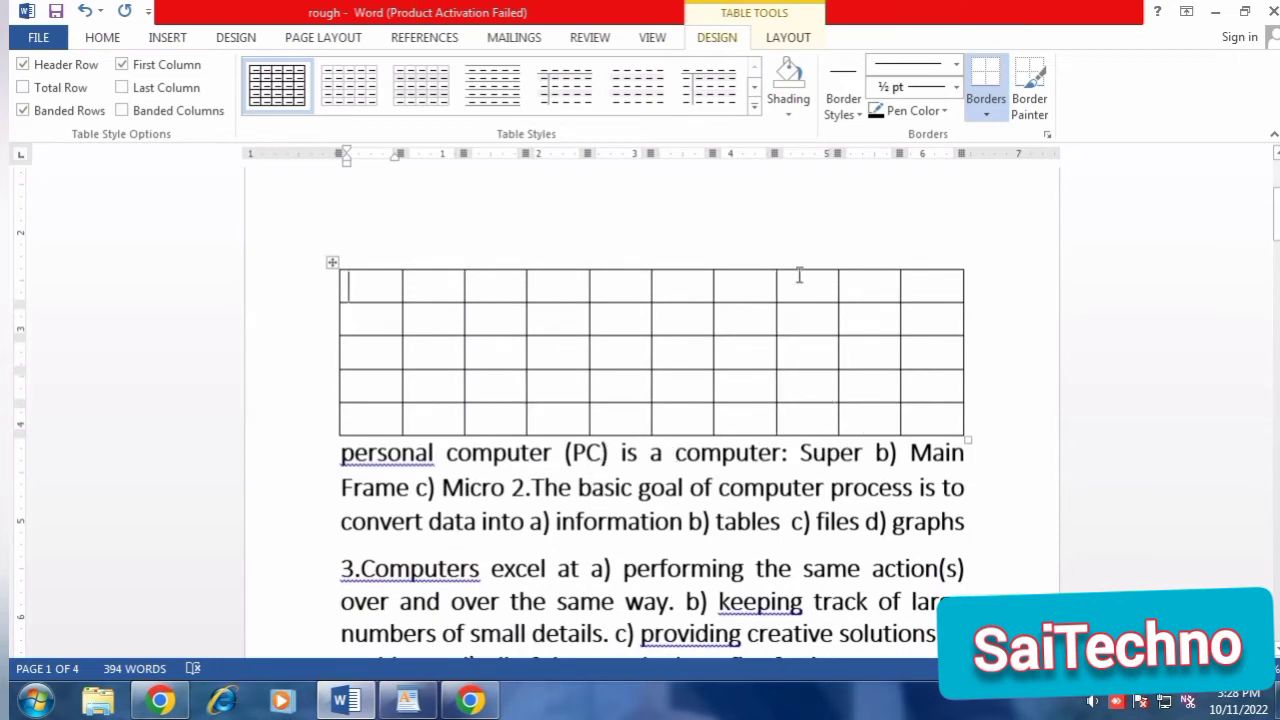
Try moving the whole table higher on the page, and remove the table from the document.
click(333, 258)
drag(333, 258, 329, 232)
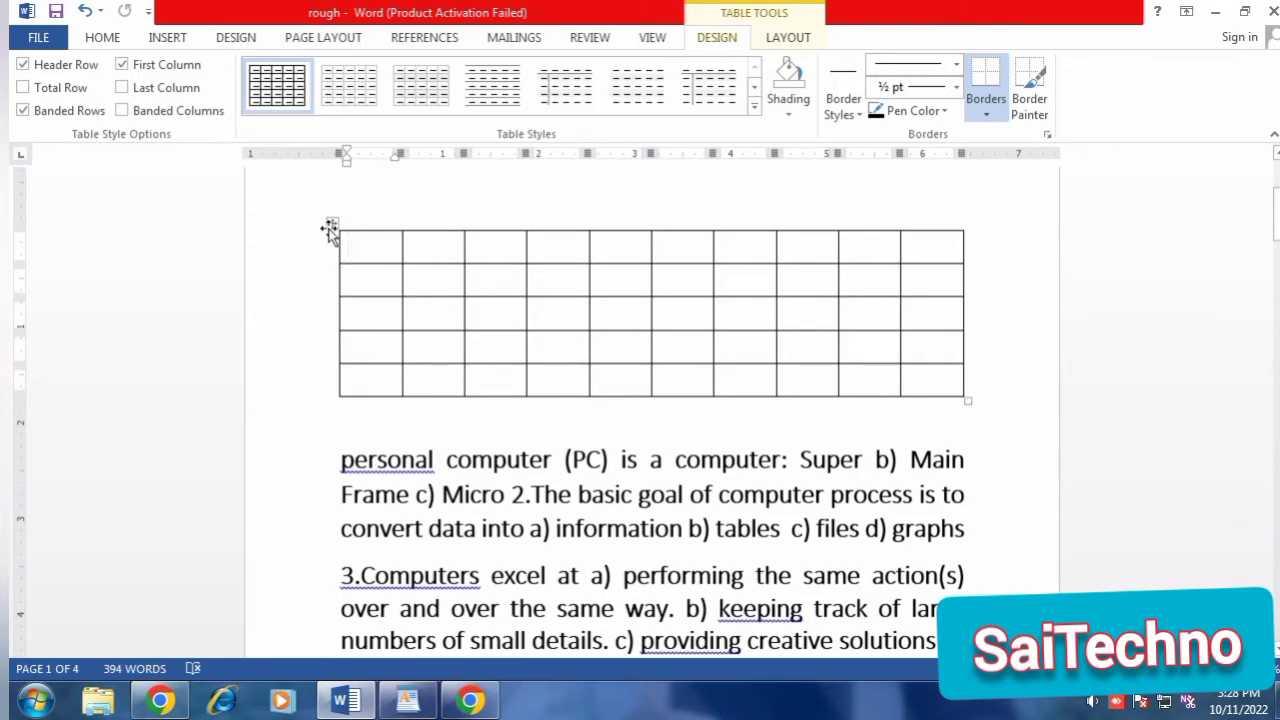
key(ctrl+z)
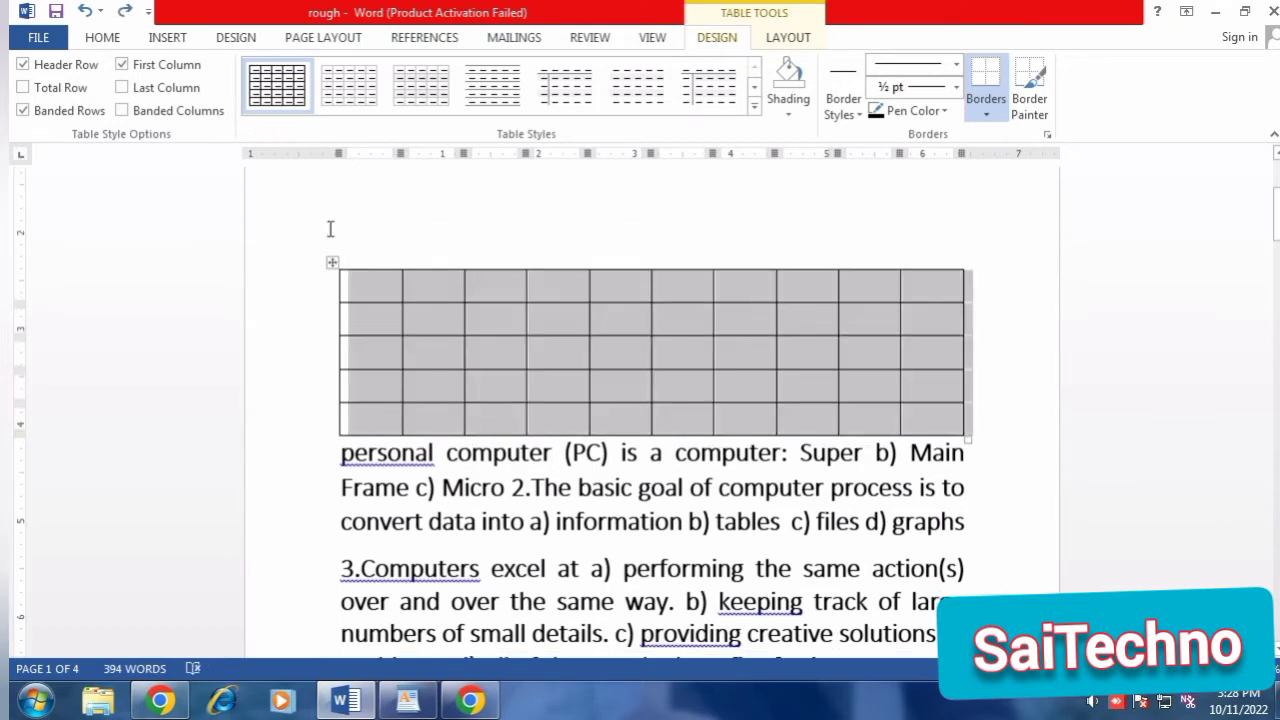
key(BackSpace)
Insert the picture "sairudra" from the Pictures library above the first paragraph, and delete it again.
click(170, 38)
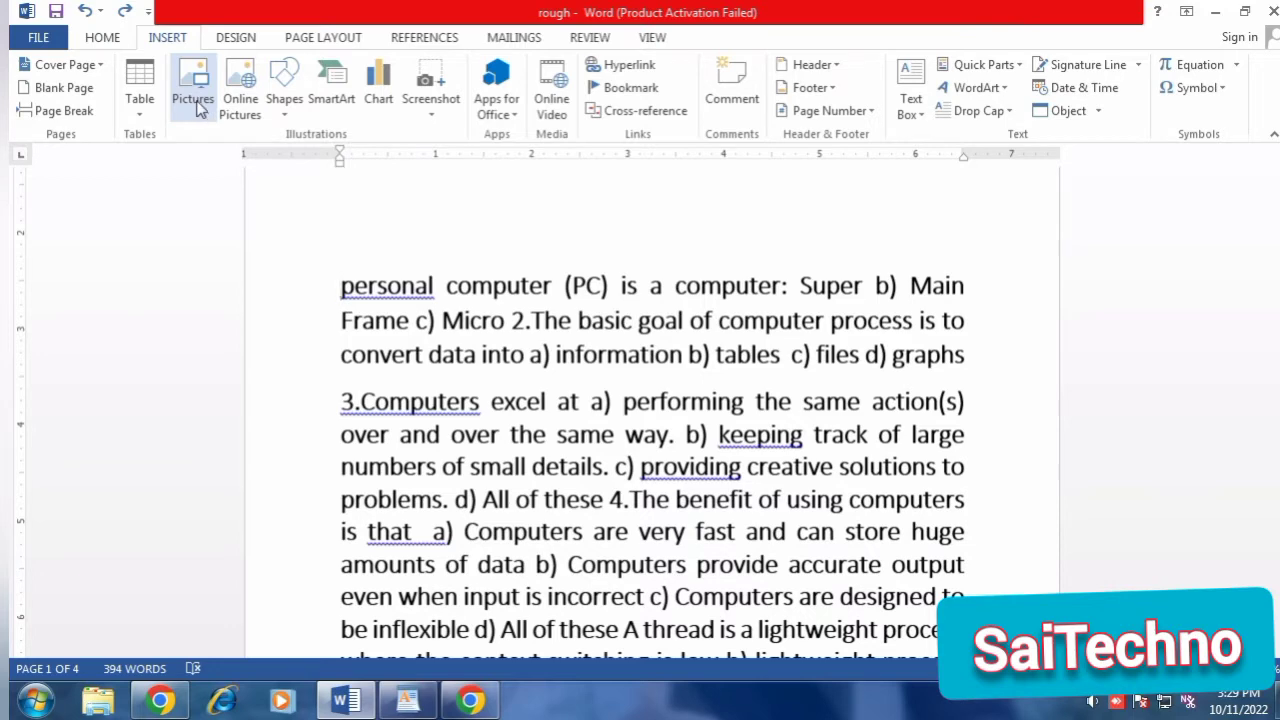
click(196, 104)
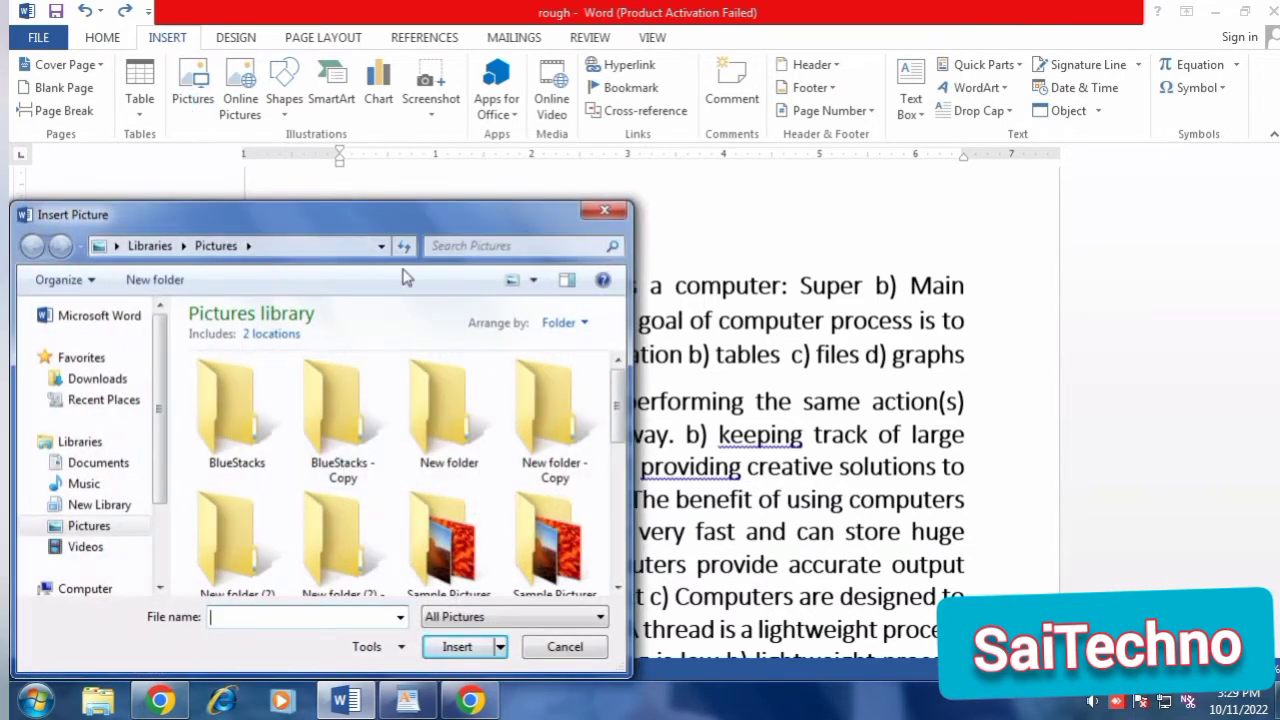
drag(403, 222, 532, 145)
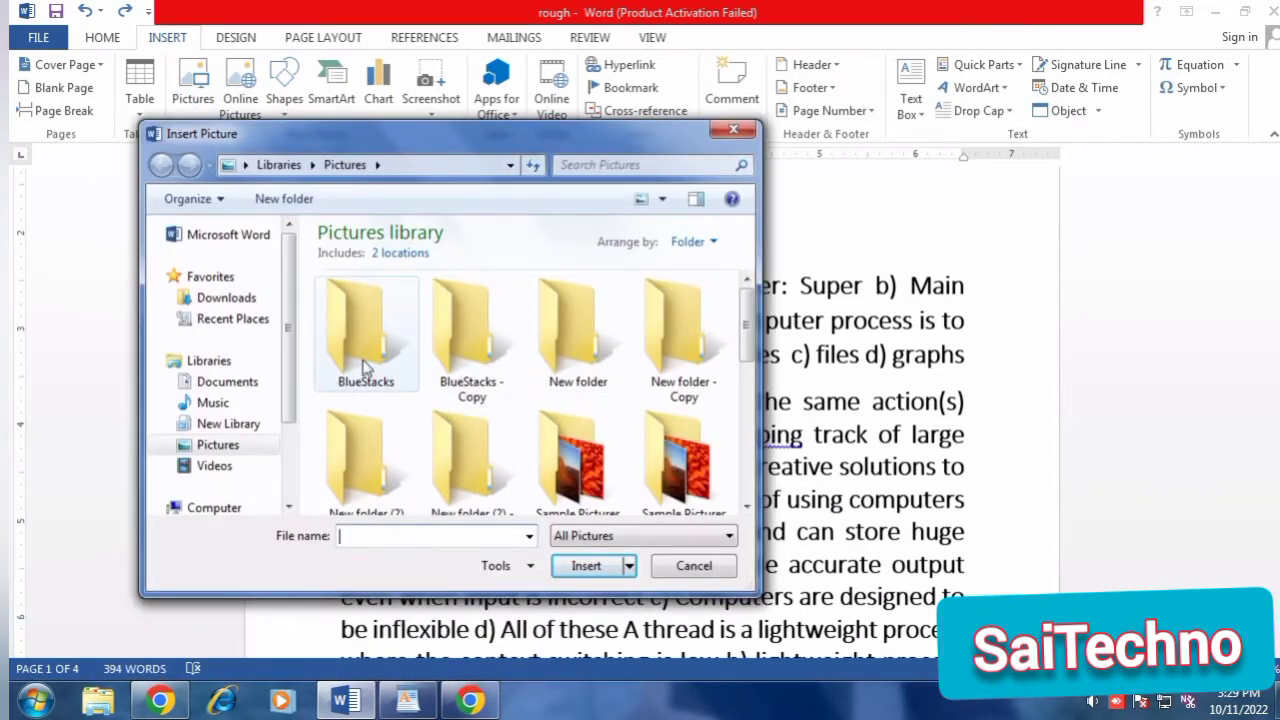
scroll(430, 430, down, 10)
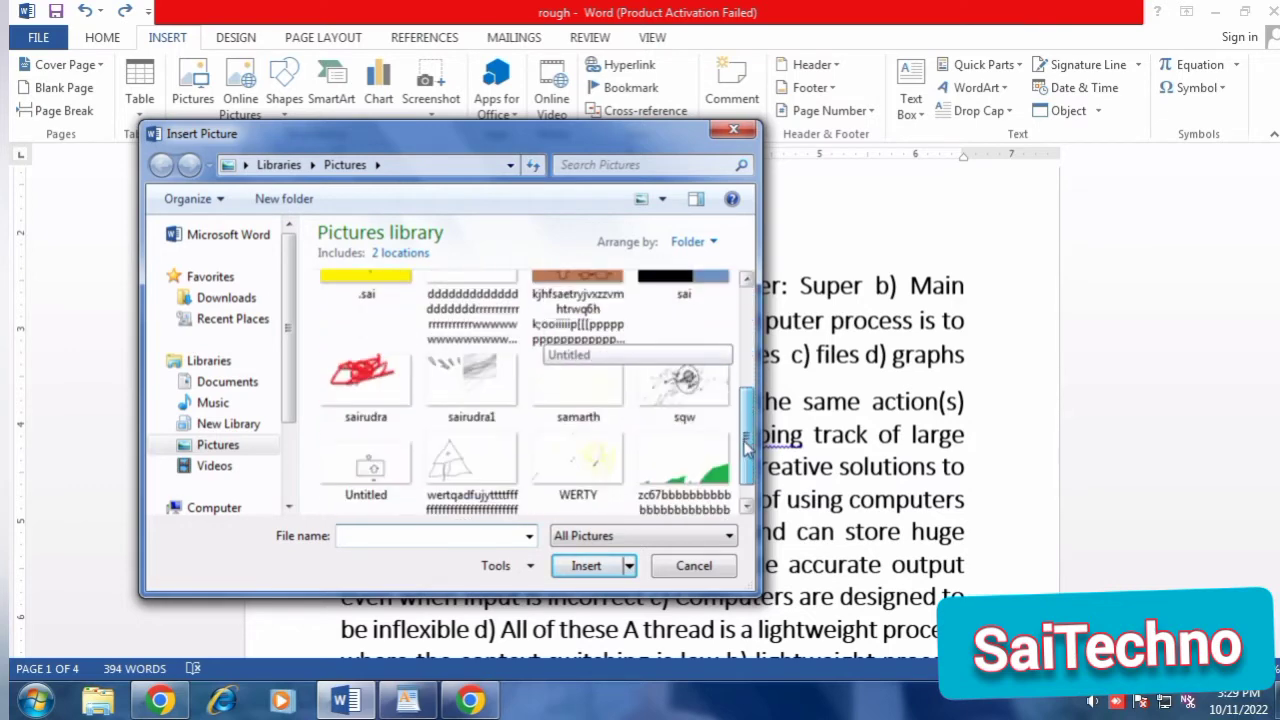
click(360, 373)
click(574, 566)
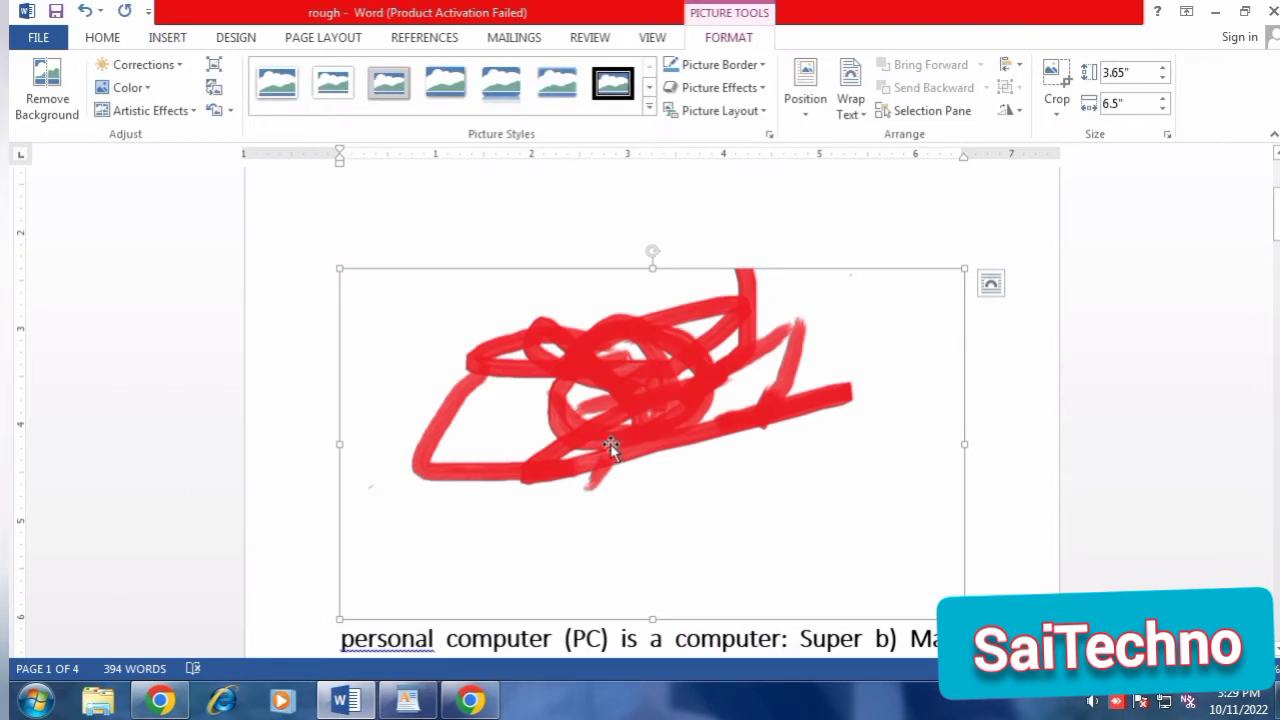
key(Delete)
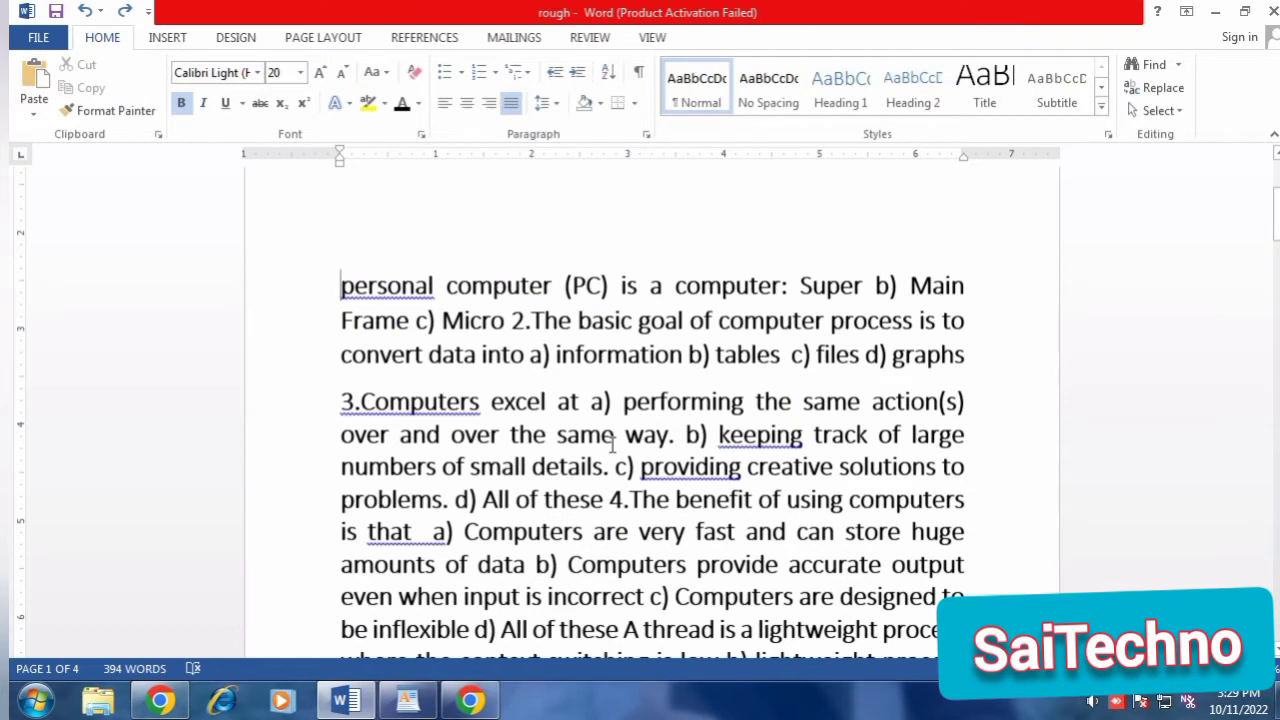
Draw an oval about 2.73" wide and 1.62" high over the first paragraph, and try the white and blue-filled shape styles on it.
click(163, 40)
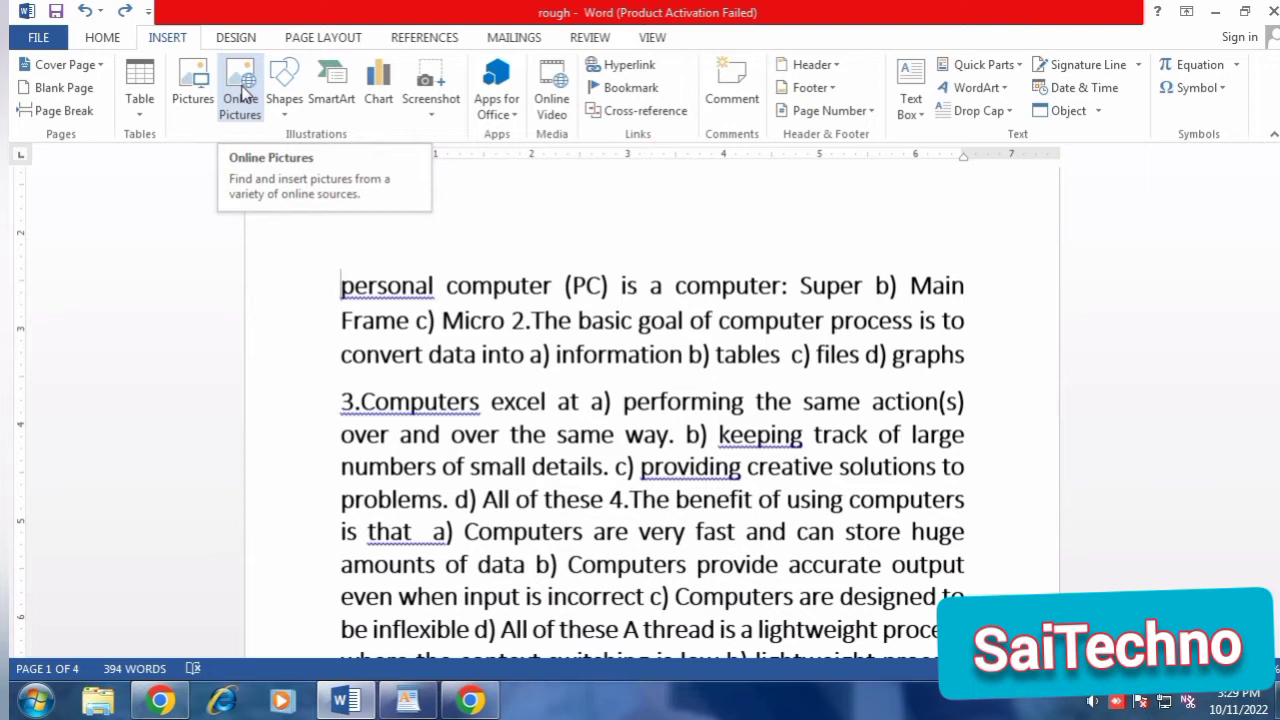
click(290, 118)
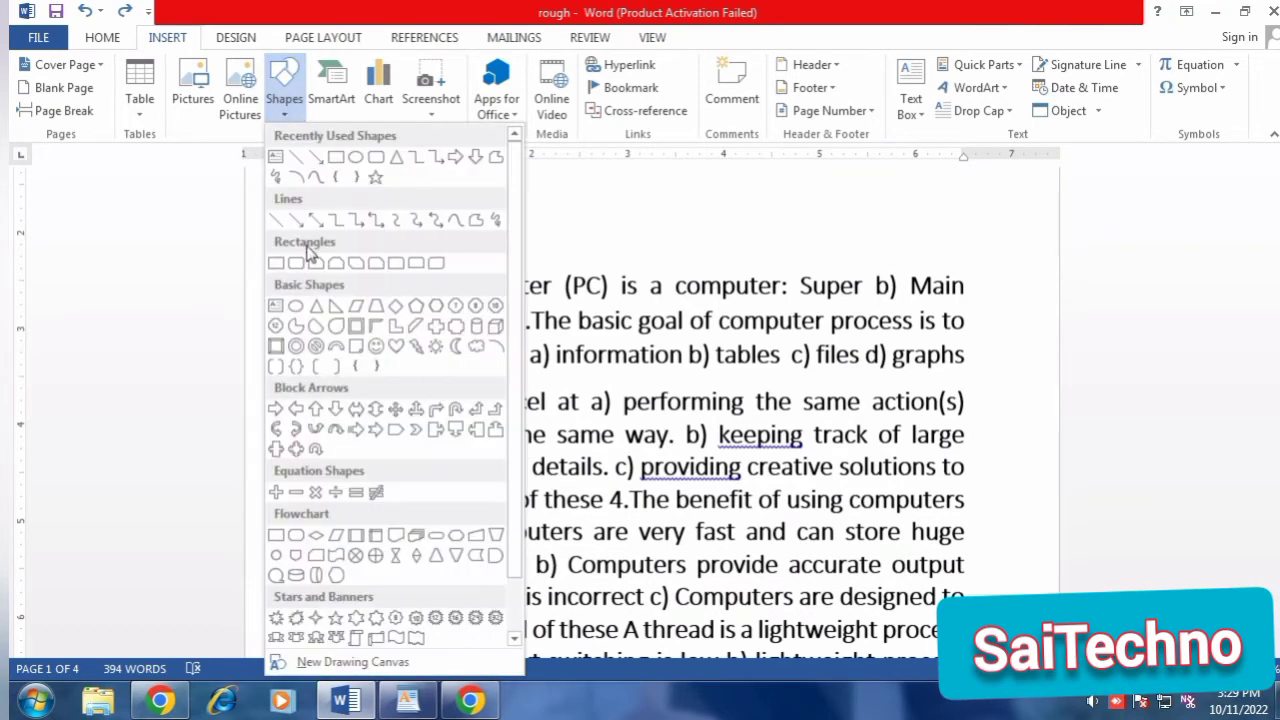
click(297, 306)
mouse_move(438, 210)
mouse_down()
mouse_move(705, 348)
mouse_move(700, 364)
mouse_up()
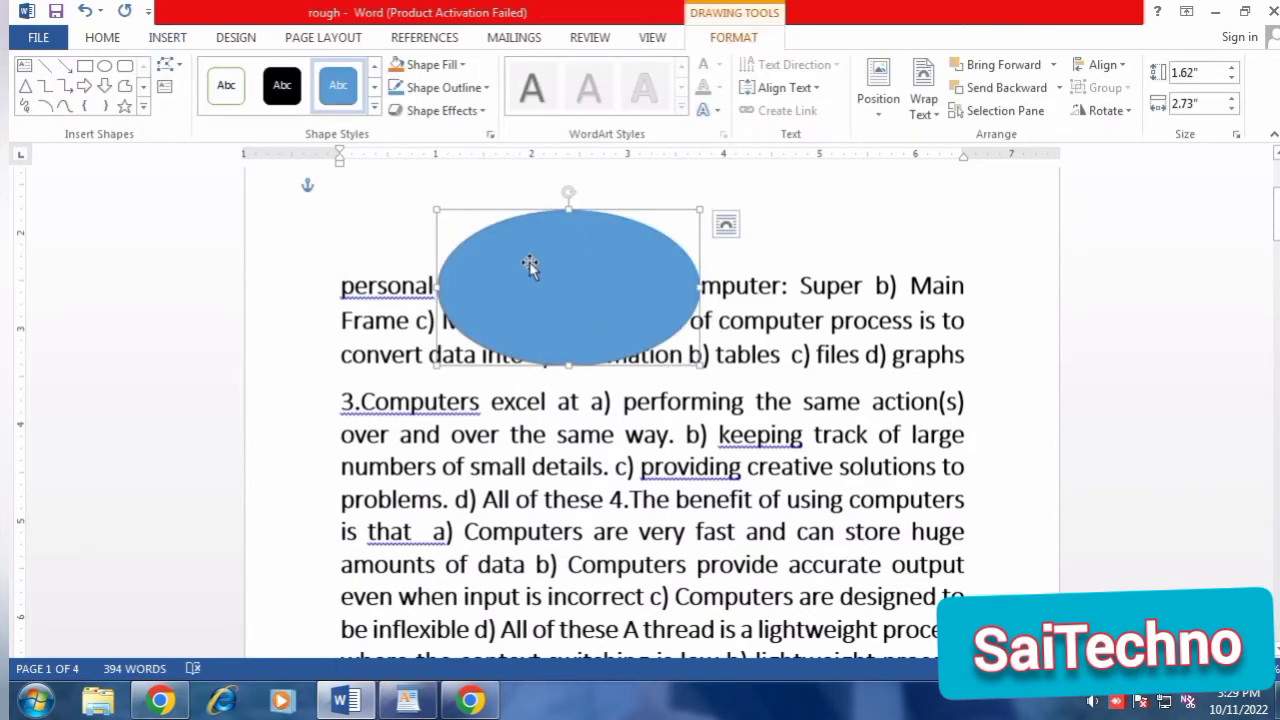
click(233, 90)
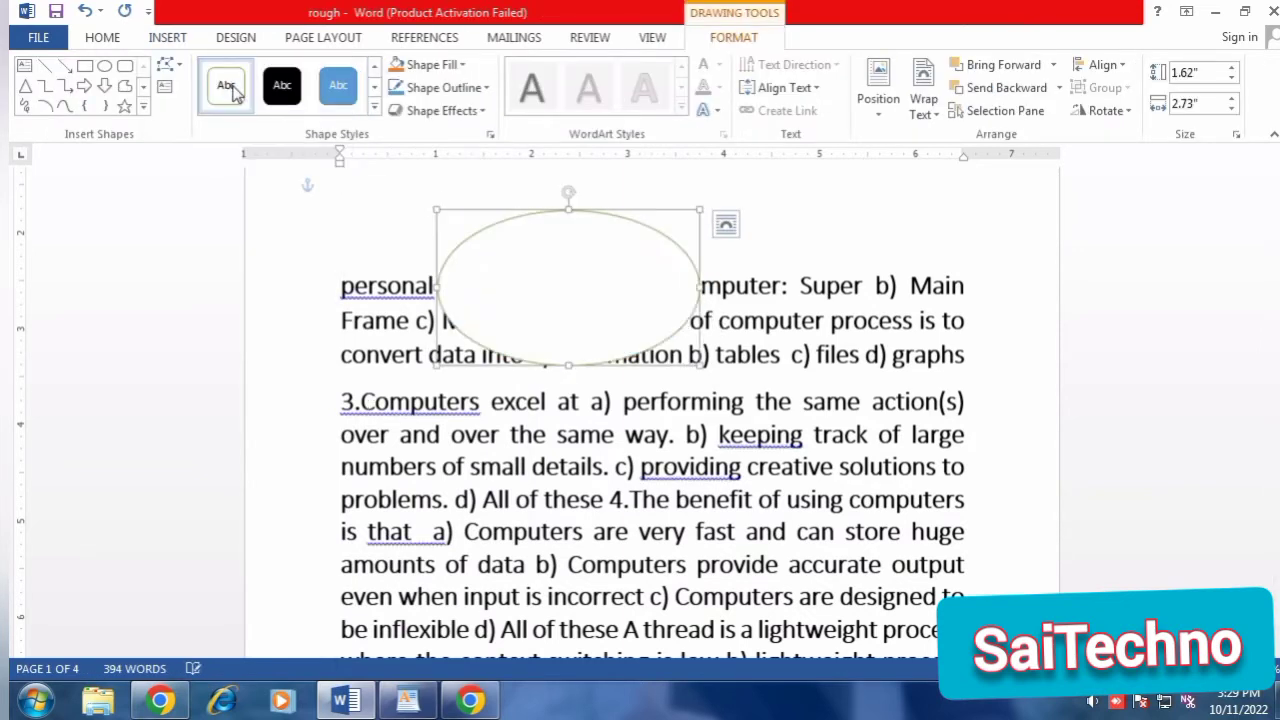
click(338, 86)
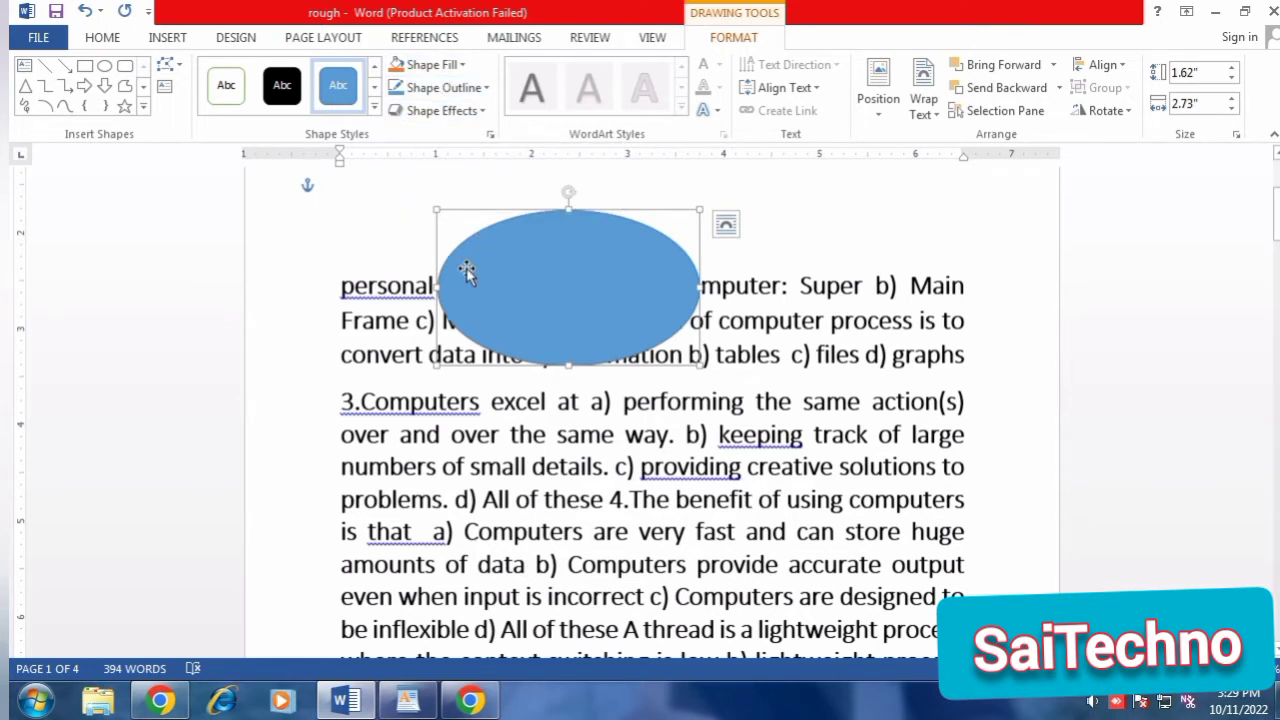
Add several empty lines before "personal computer (PC) is a computer" to push the text below the oval.
click(340, 285)
key(Return)
key(Return)
key(Return)
key(Return)
key(Return)
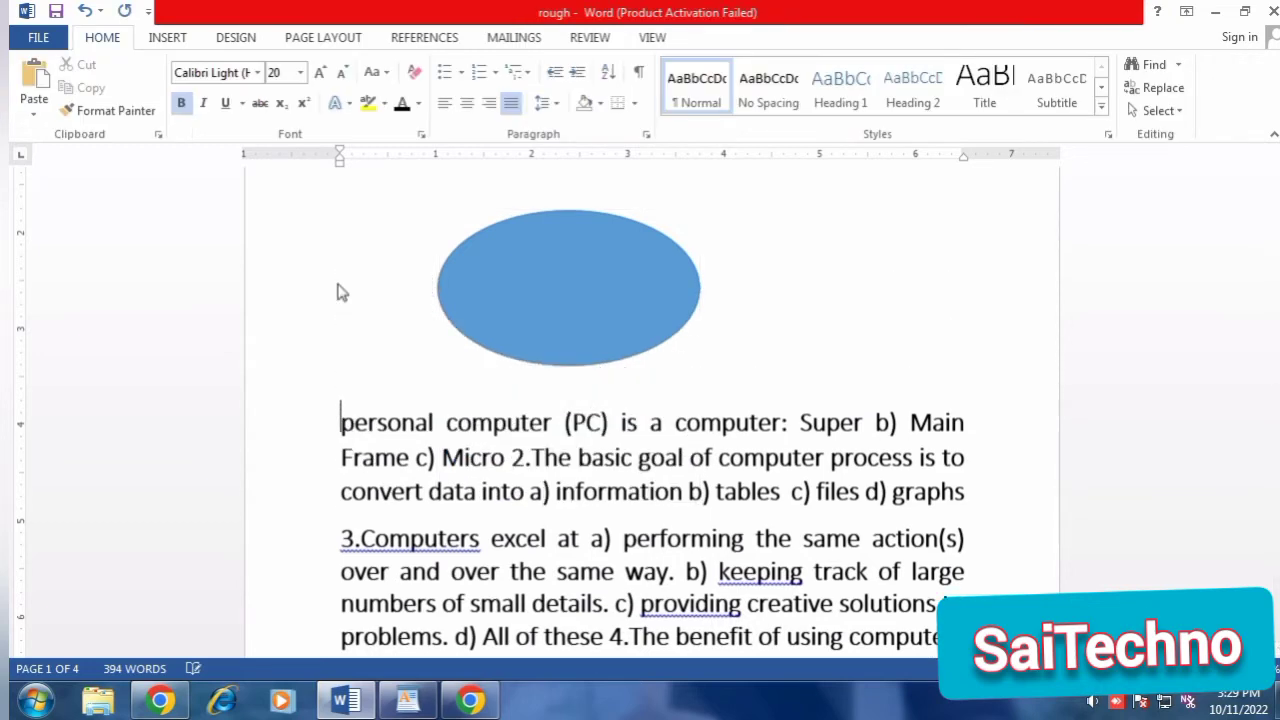
Draw a rectangle with rounded diagonal corners, about 2.9" wide and 1.47" high, below the oval and give it the white-filled, green-outlined style.
click(520, 255)
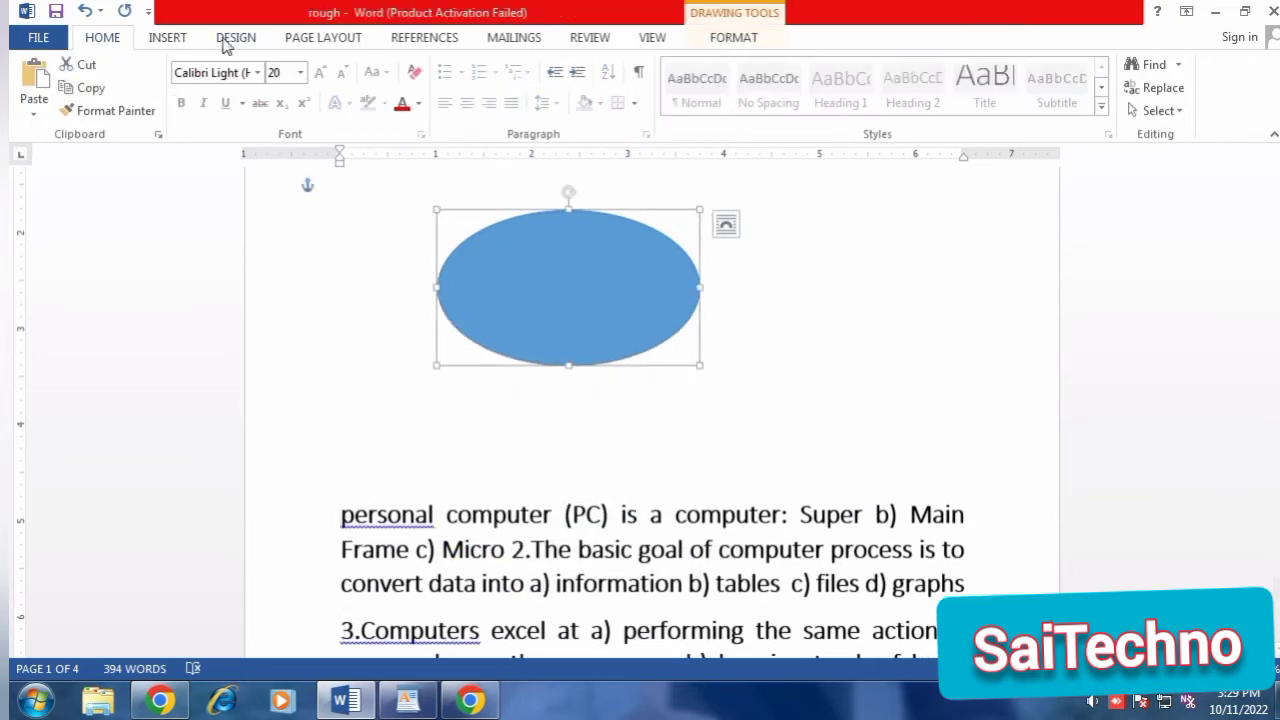
click(178, 42)
click(285, 100)
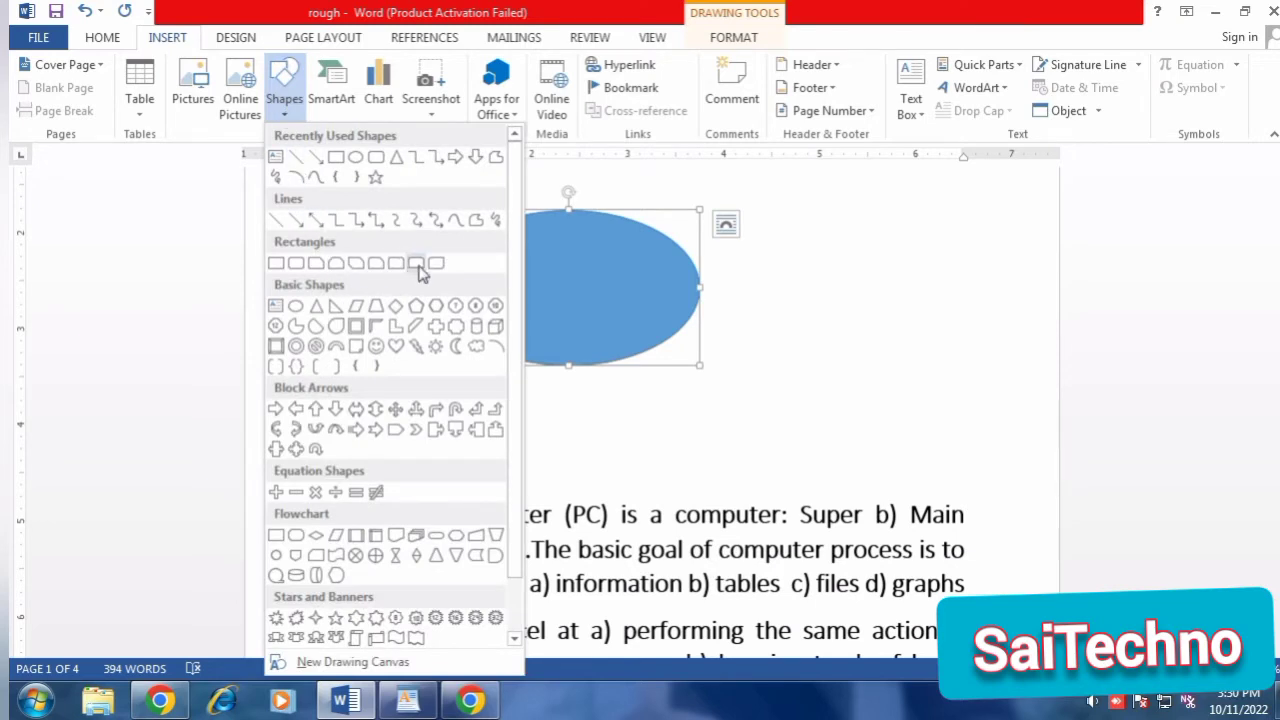
click(436, 264)
drag(314, 378, 593, 520)
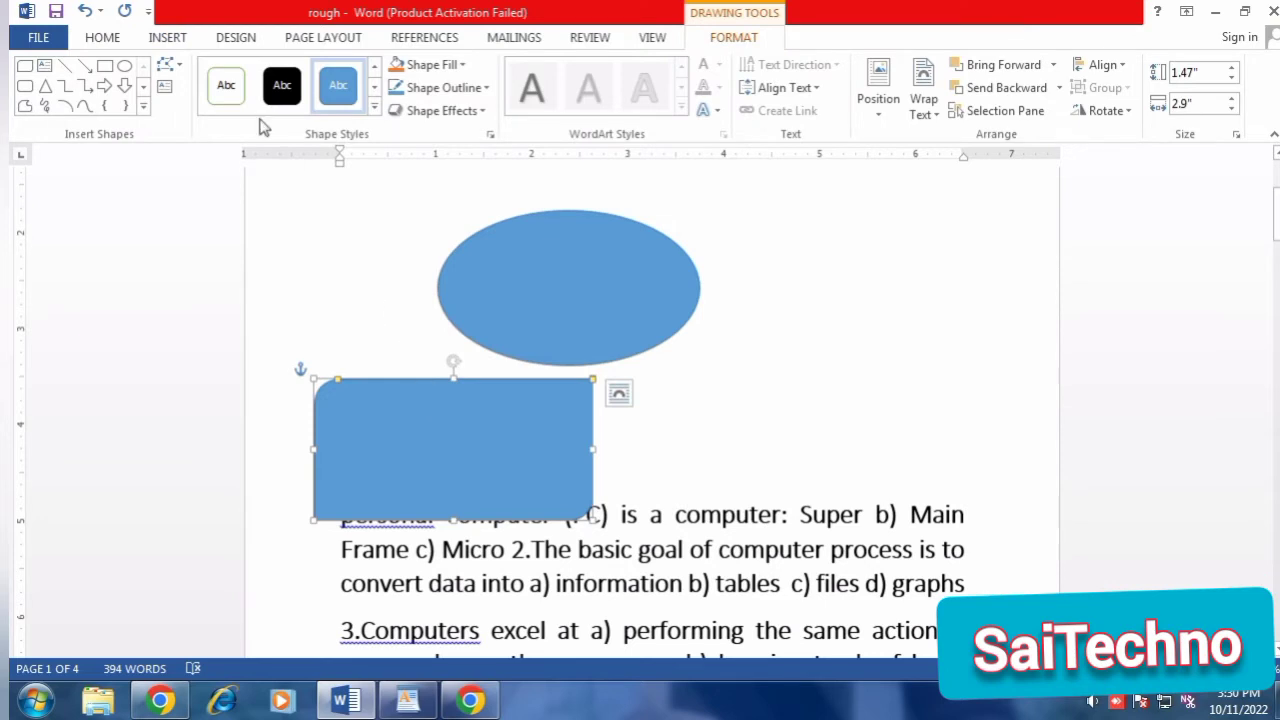
click(227, 87)
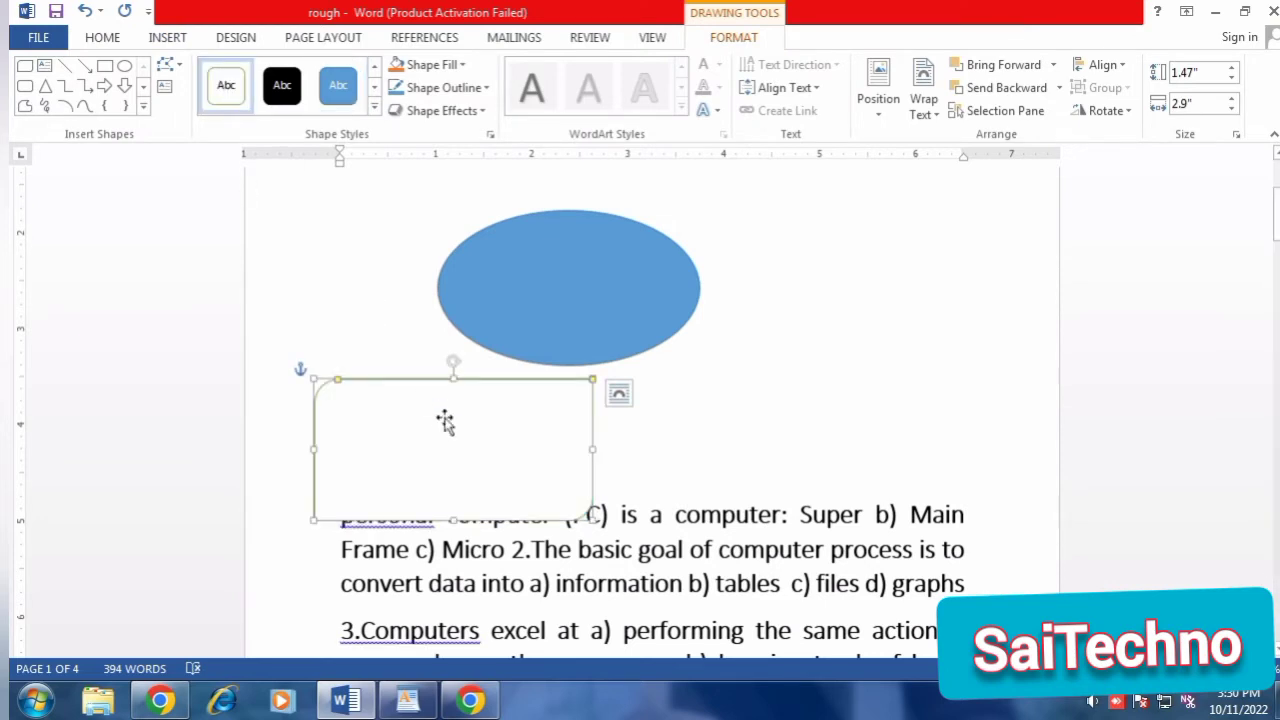
Enter "wefwqfeqwe" in the white rectangle, clear that text, and delete the rectangle.
text(wefwqfeqwe)
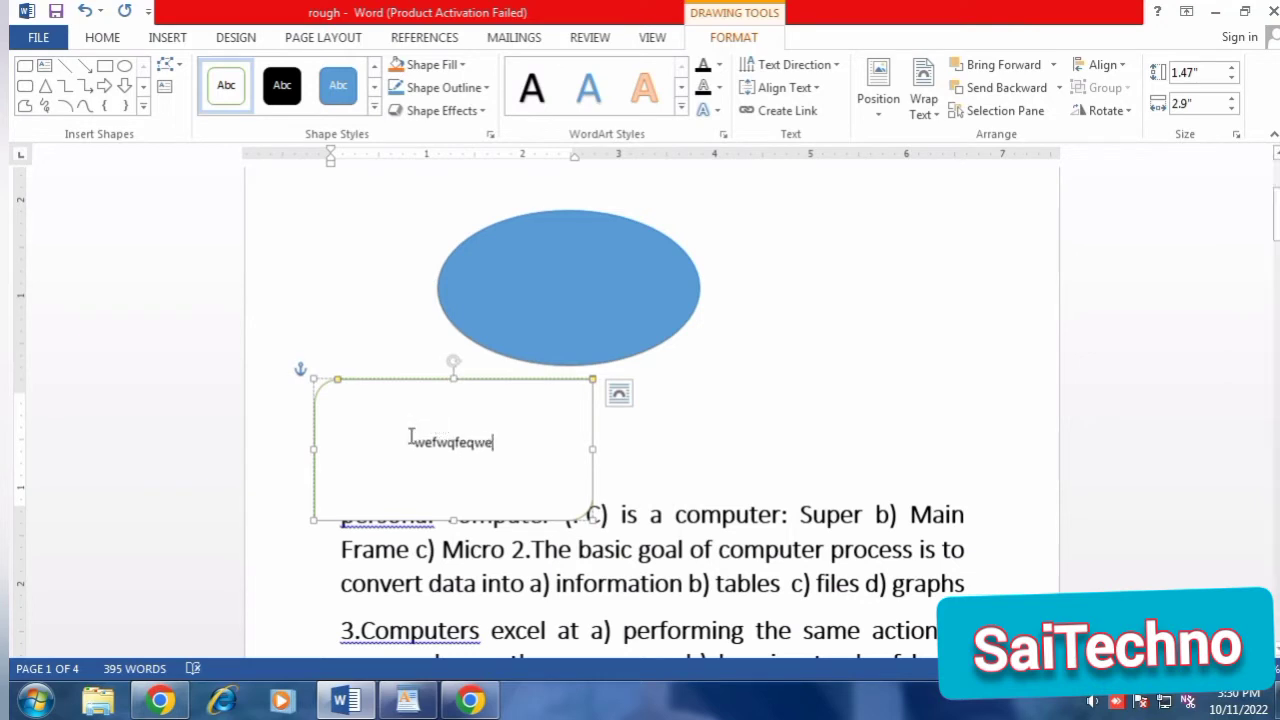
drag(410, 437, 549, 477)
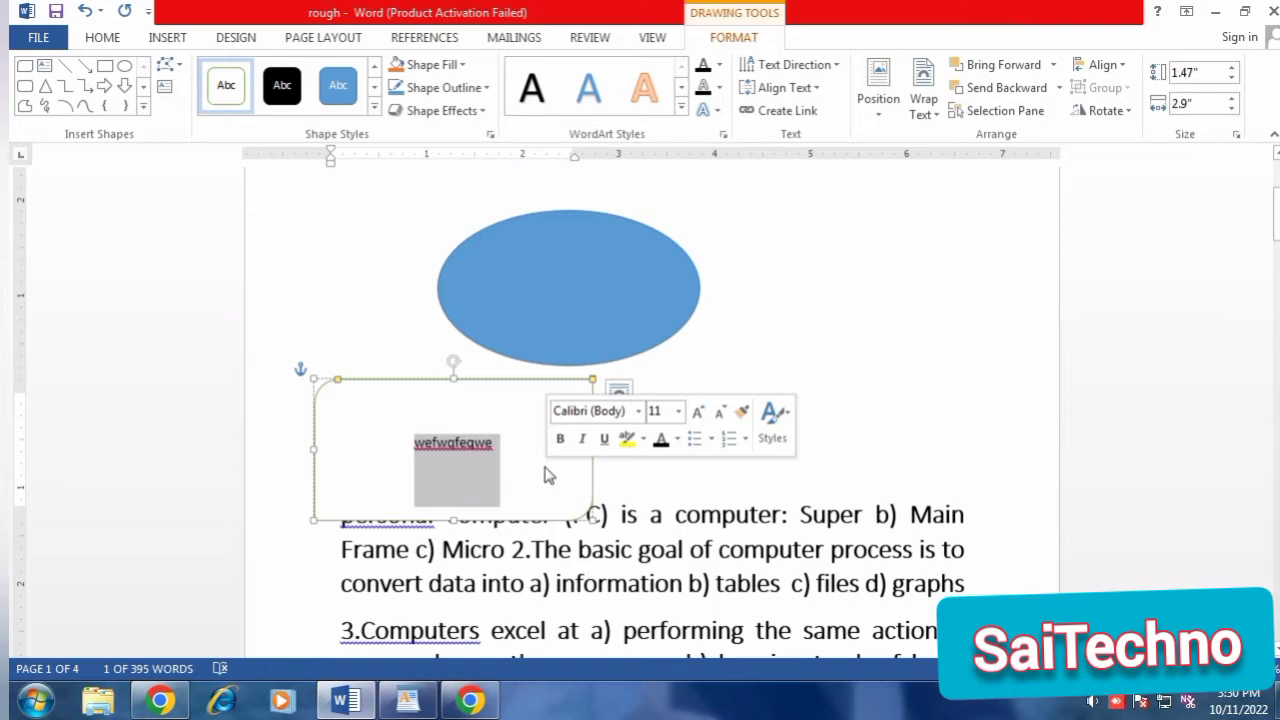
key(BackSpace)
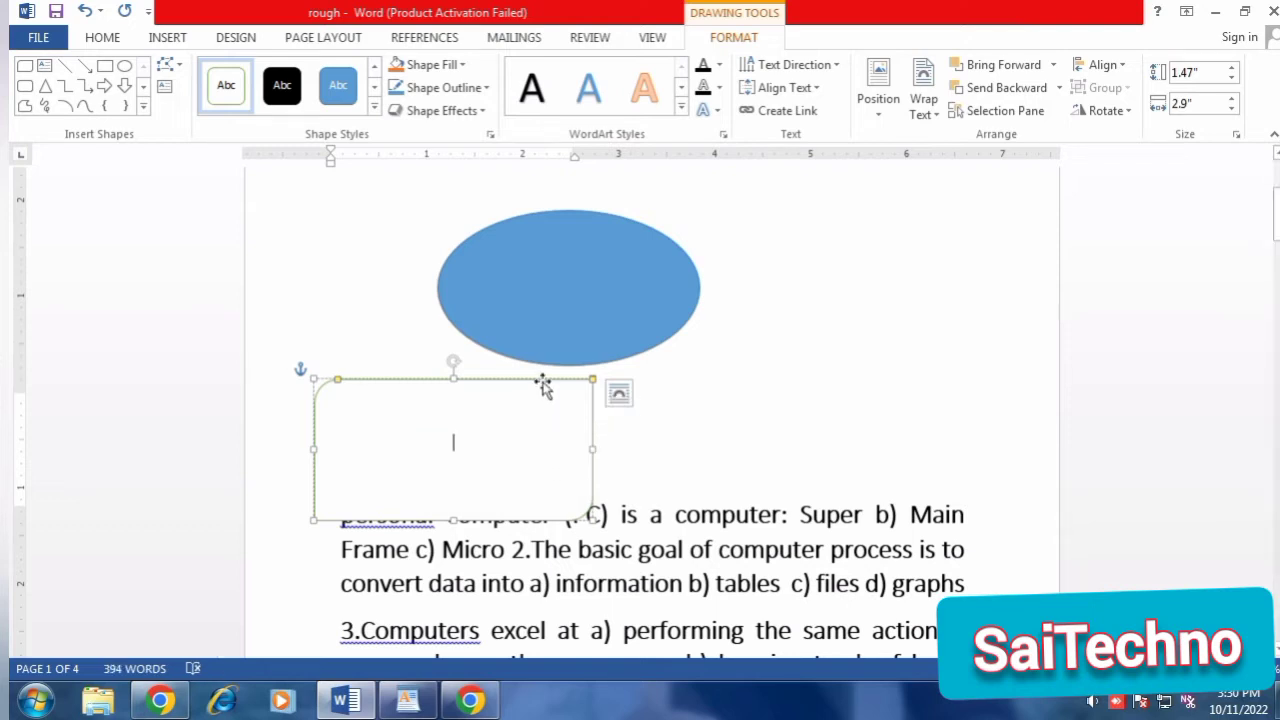
click(542, 380)
key(Delete)
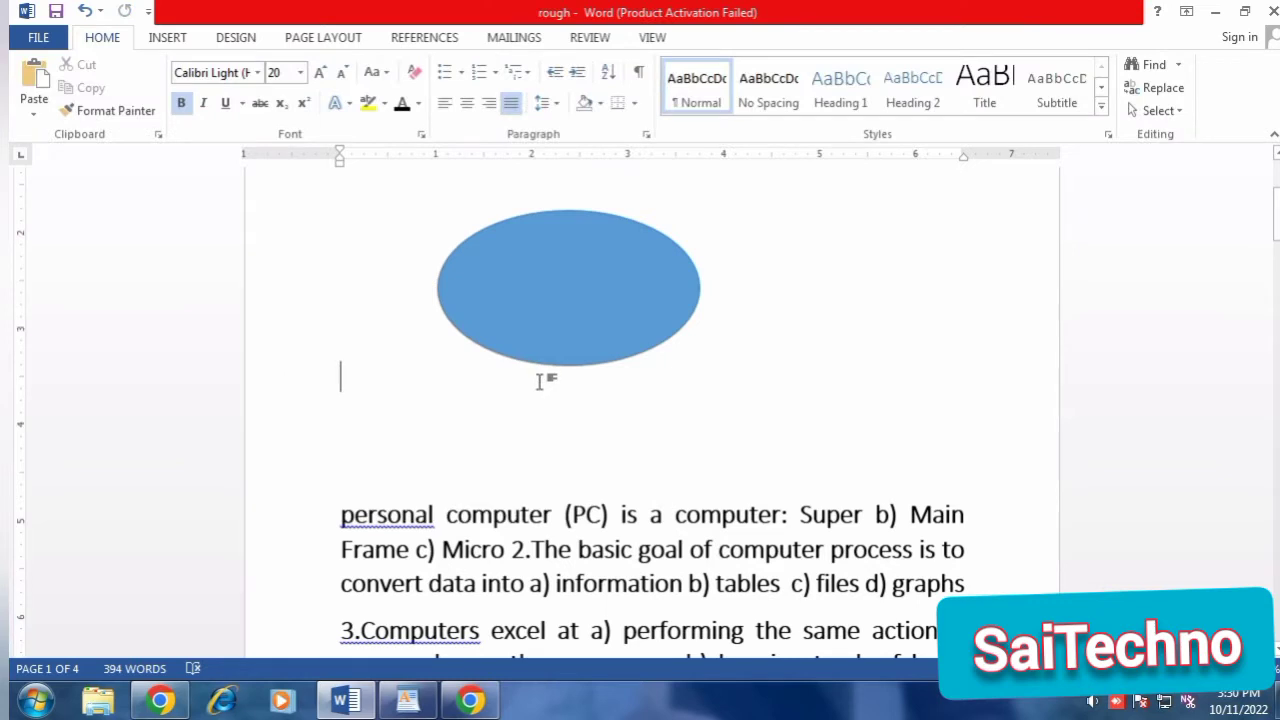
Delete the blue oval and undo the deletion.
click(509, 338)
key(Delete)
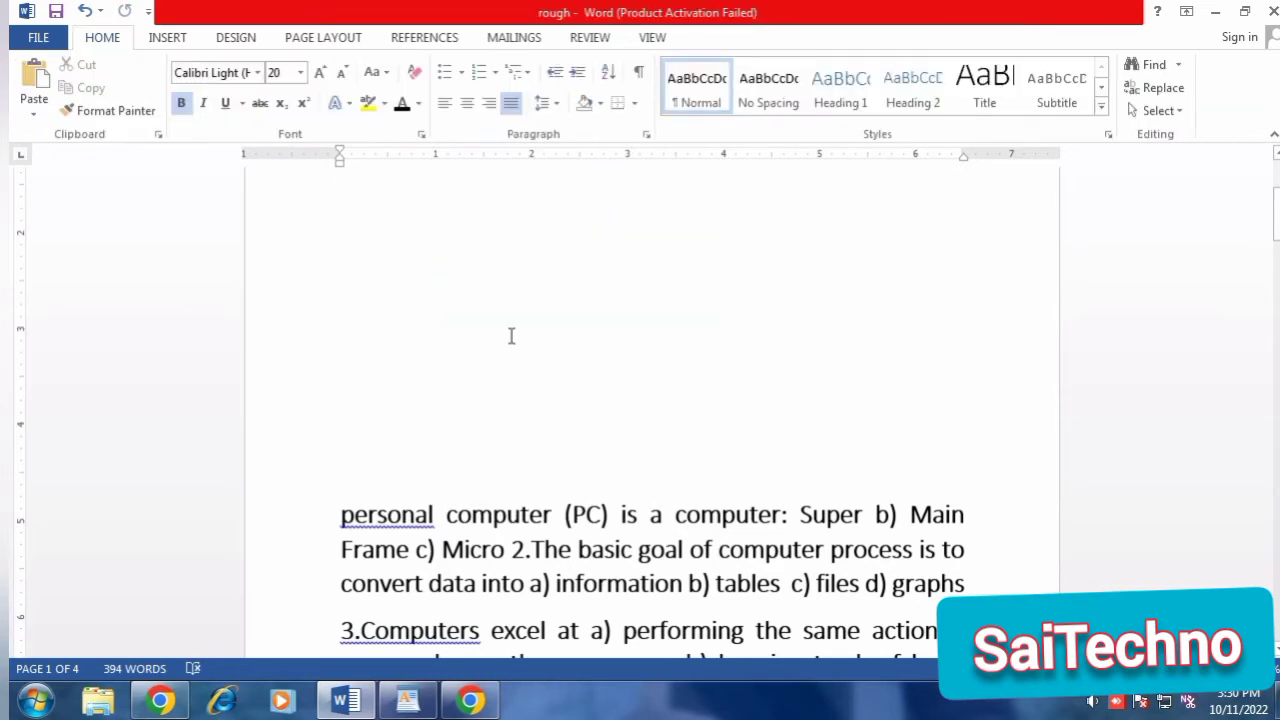
key(ctrl+z)
Insert a Basic Block List SmartArt graphic above the first paragraph, and move the oval partly off the left side of the page.
click(168, 37)
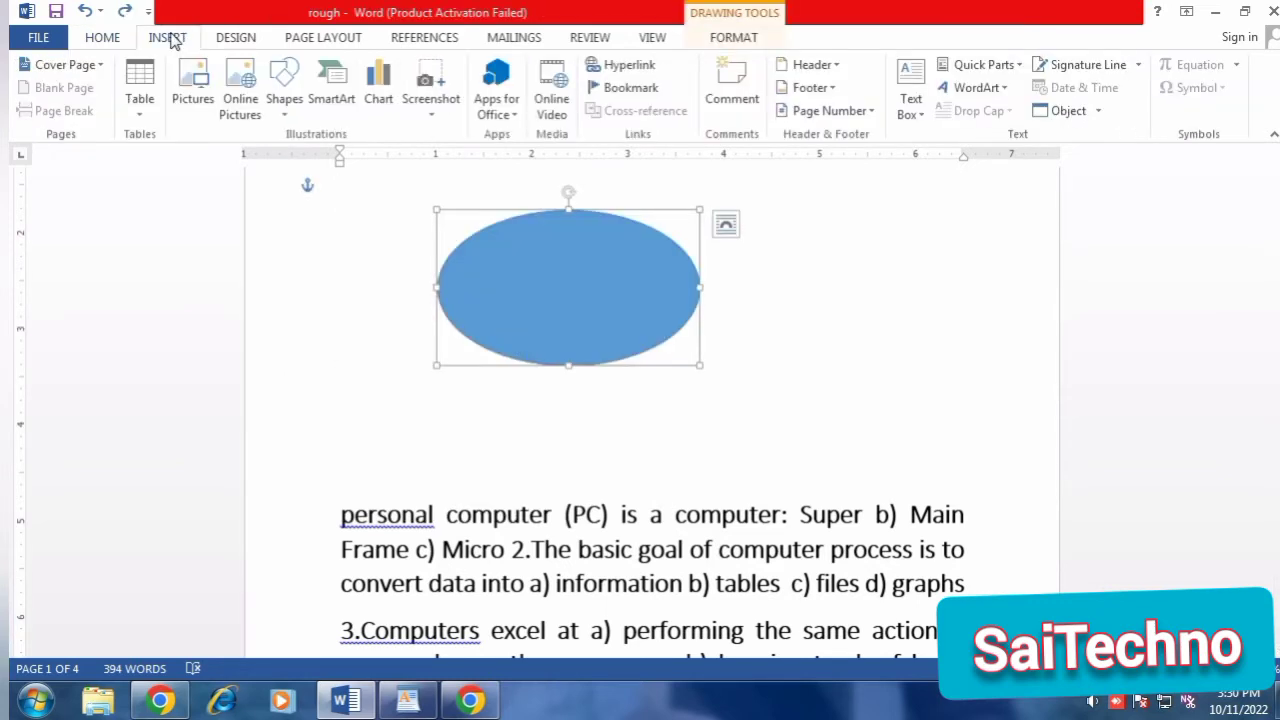
click(333, 100)
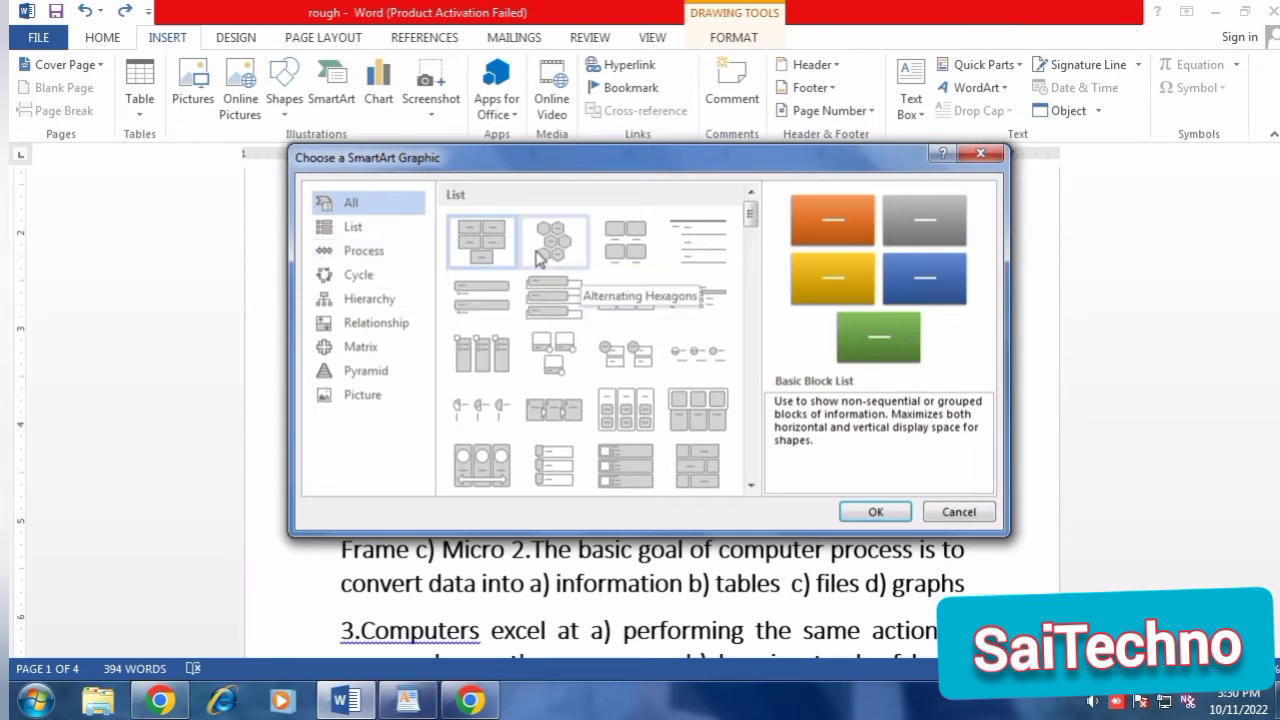
click(360, 253)
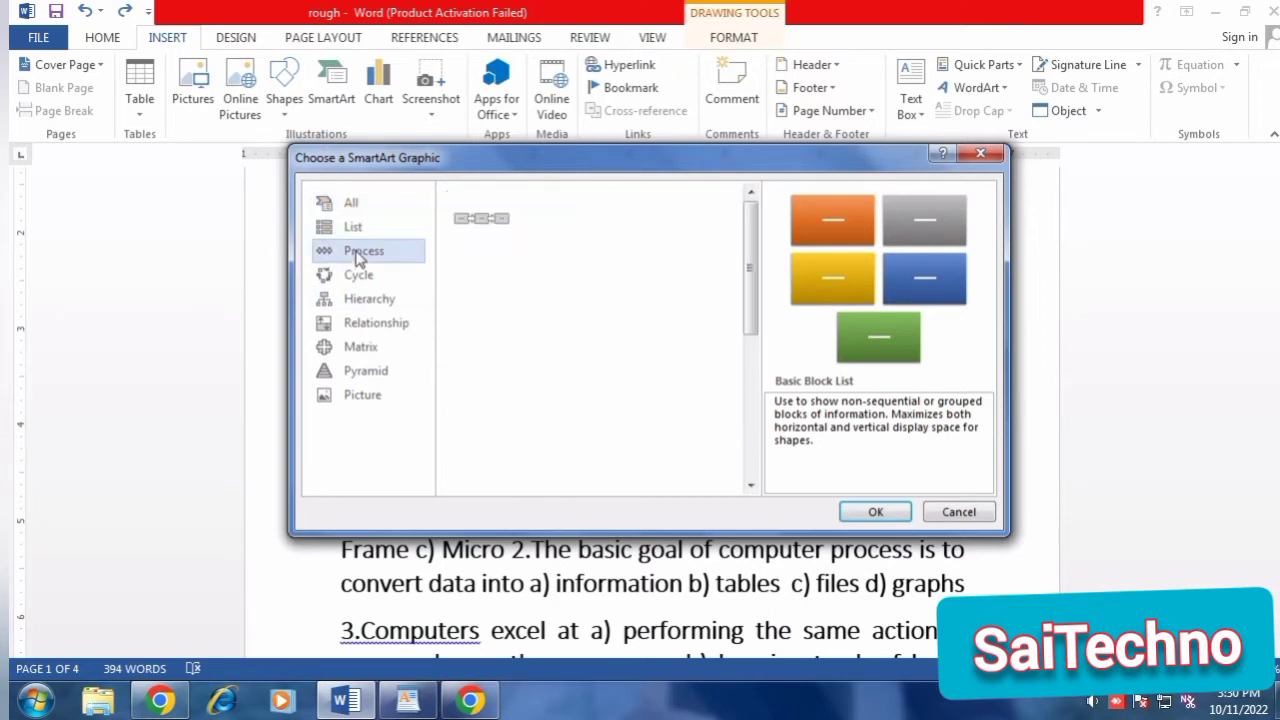
click(350, 203)
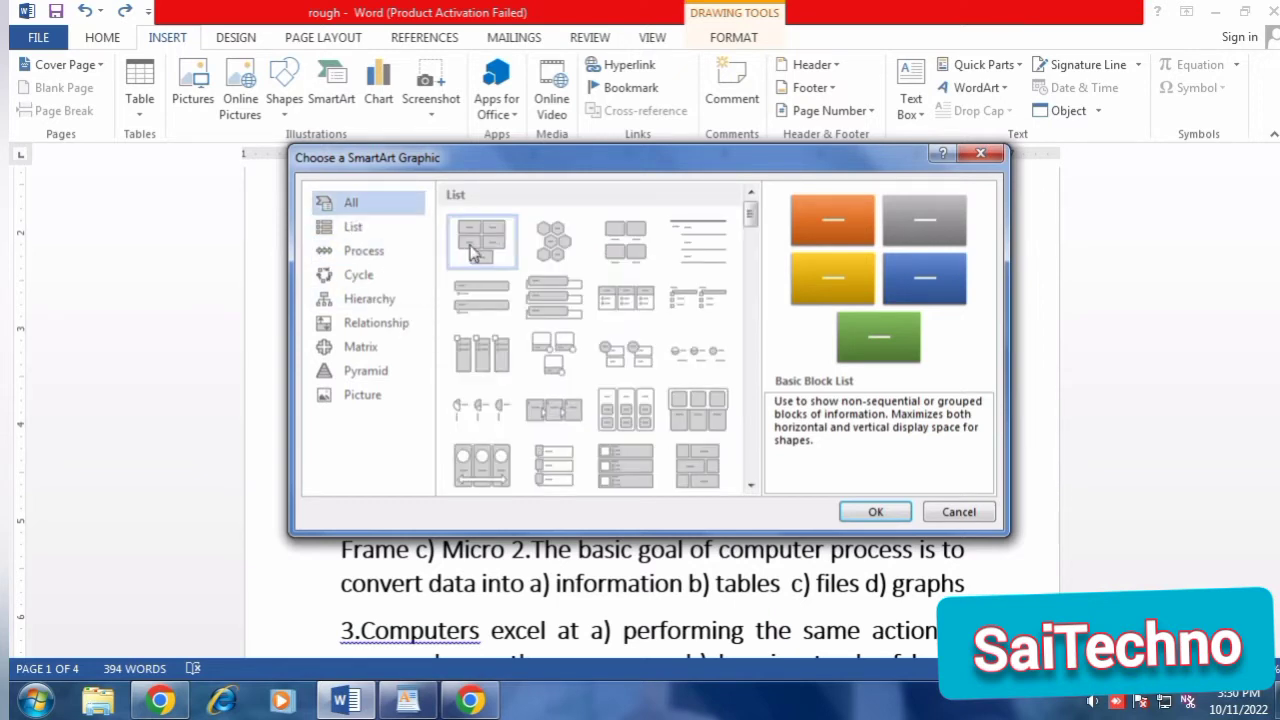
click(878, 511)
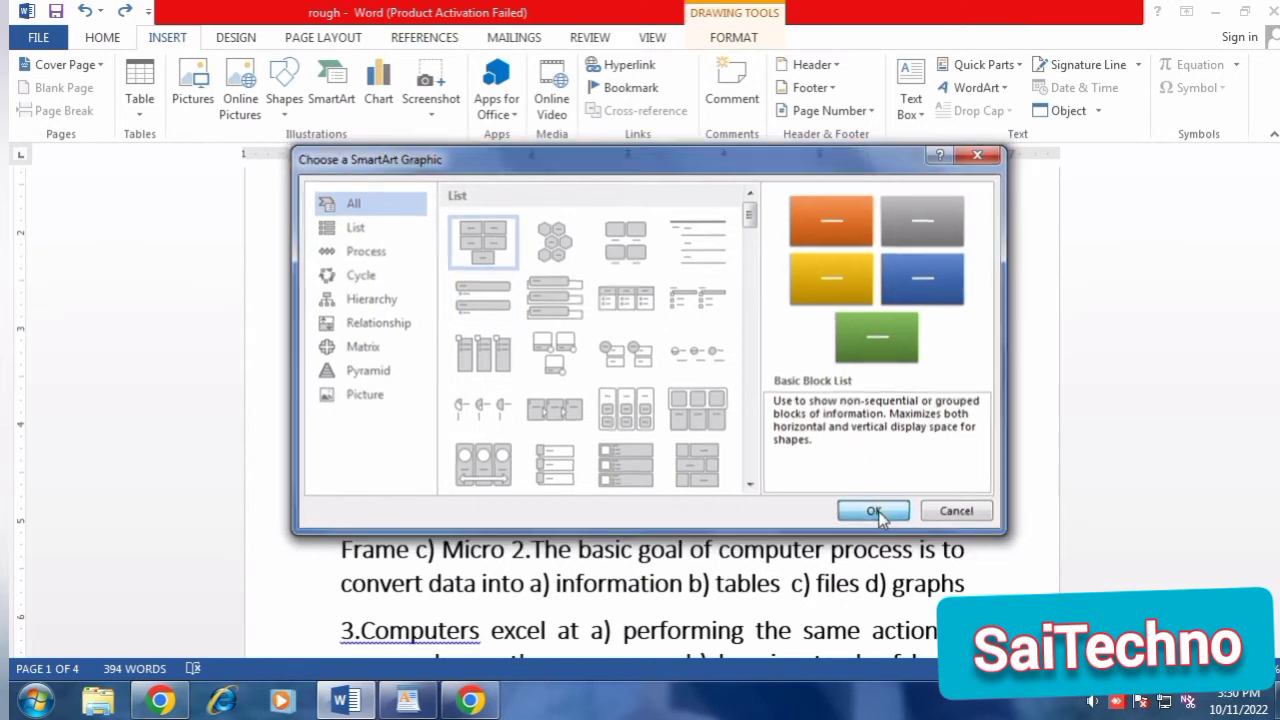
drag(577, 314, 178, 486)
Fill the five SmartArt blocks in order with the letters a, b, c, e and c, and leave the graphic.
click(463, 292)
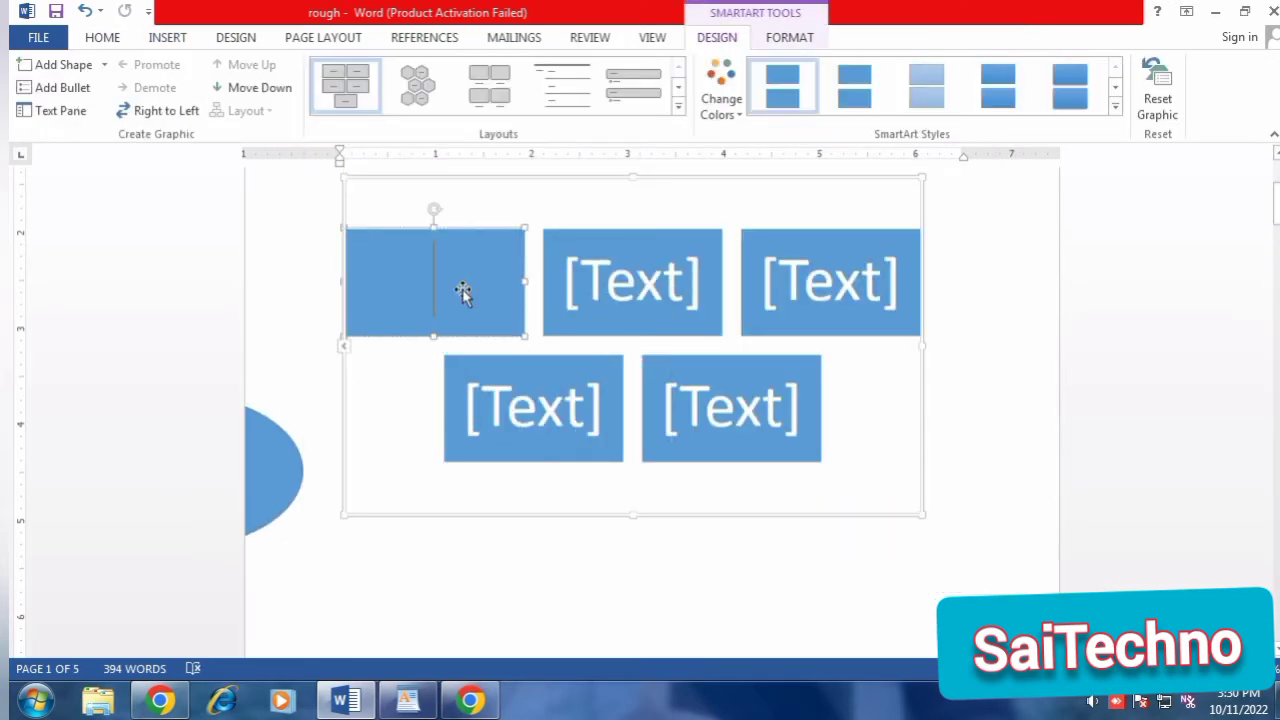
text(a)
click(648, 289)
text(b)
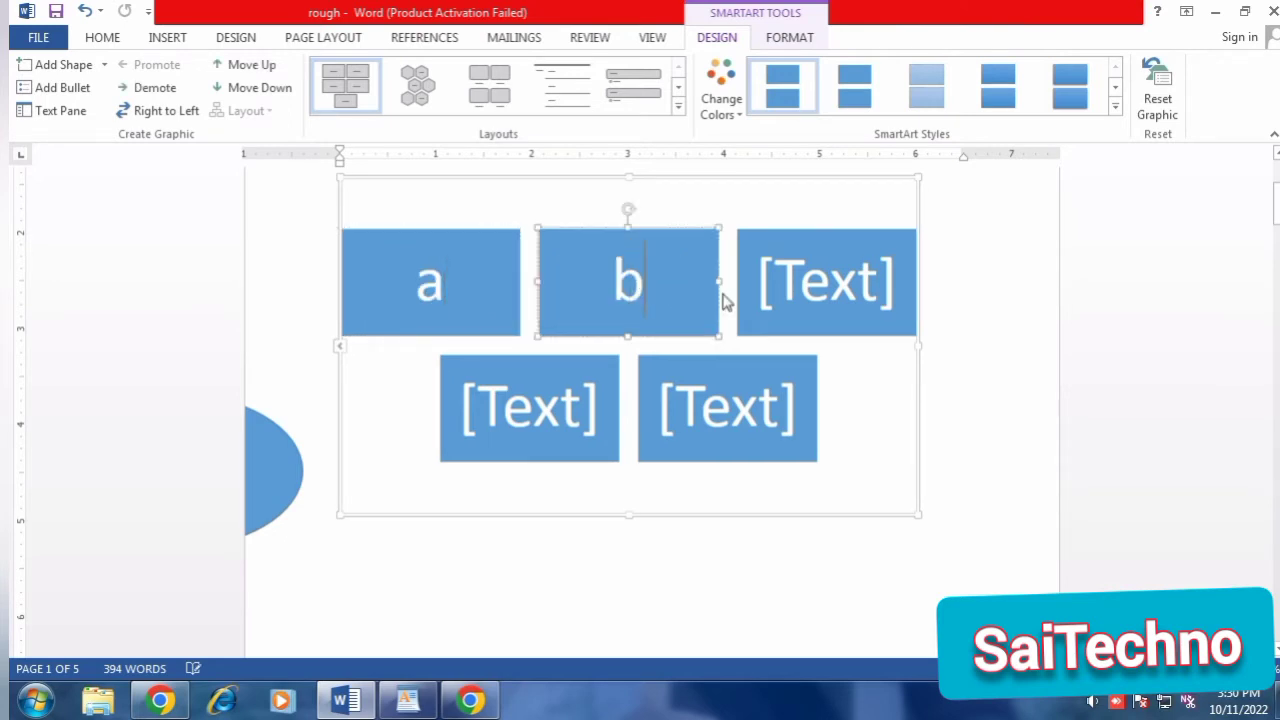
click(788, 303)
text(c)
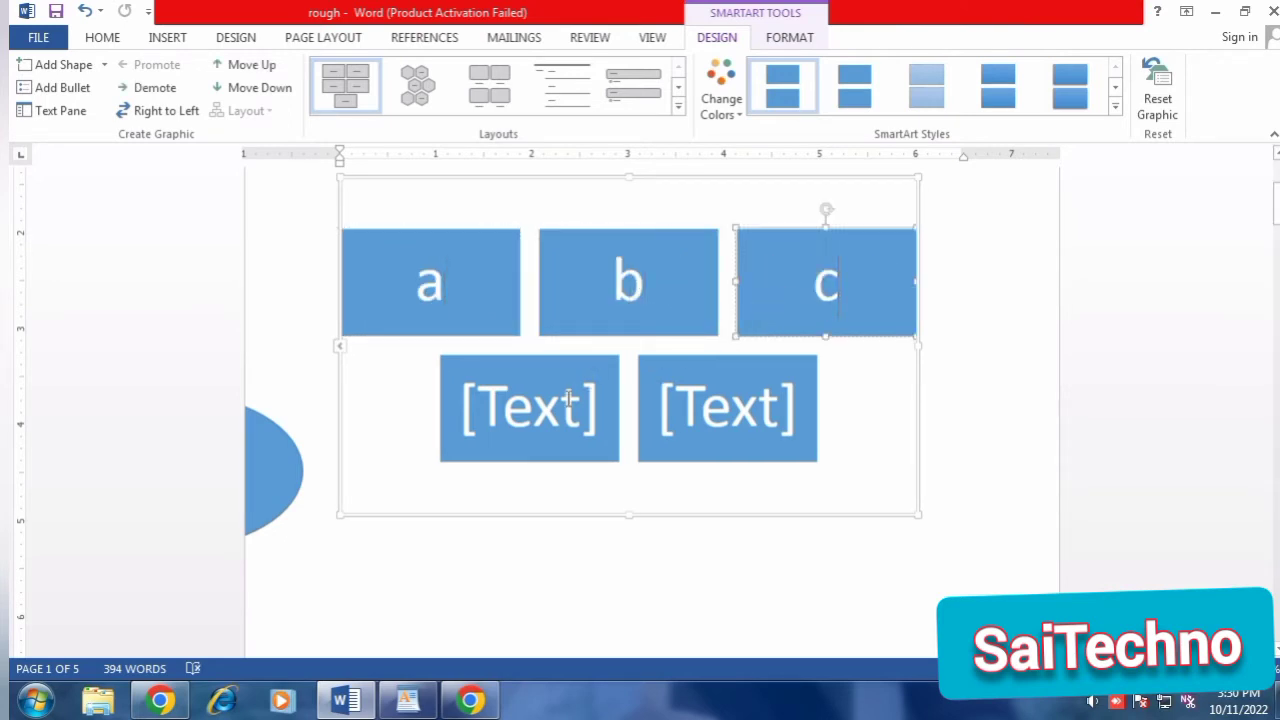
click(571, 400)
text(e)
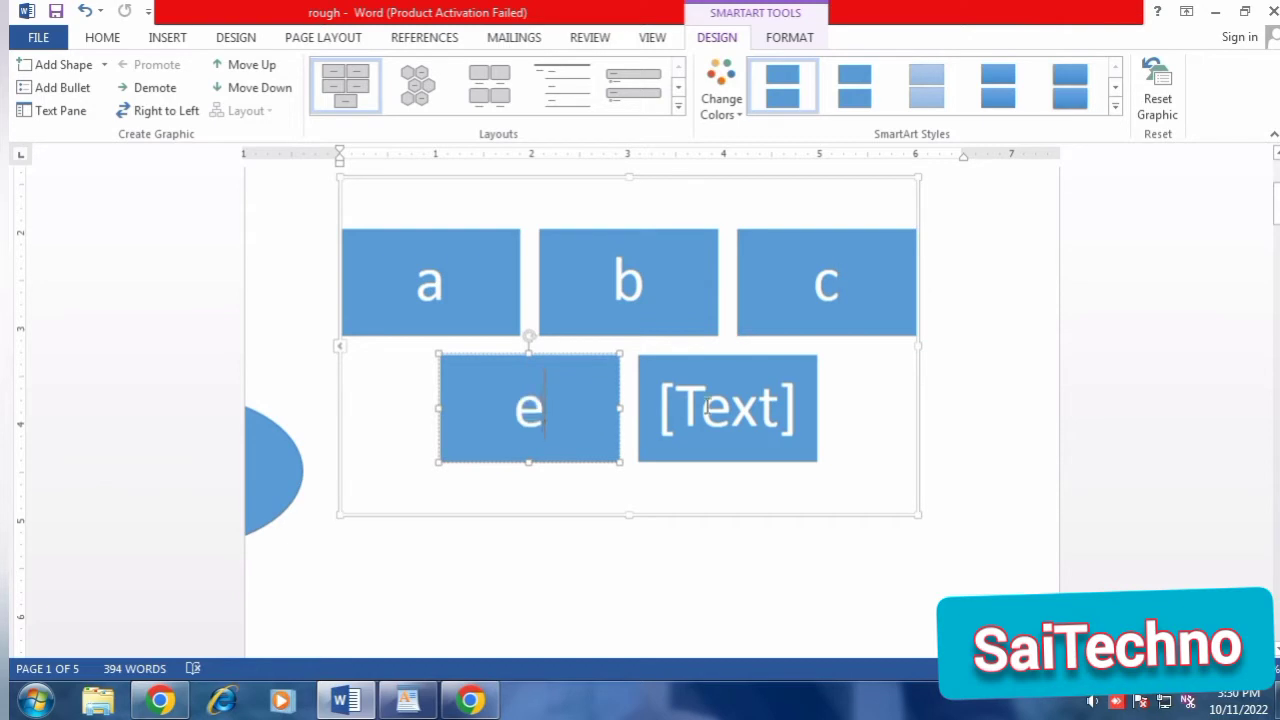
click(705, 408)
text(c)
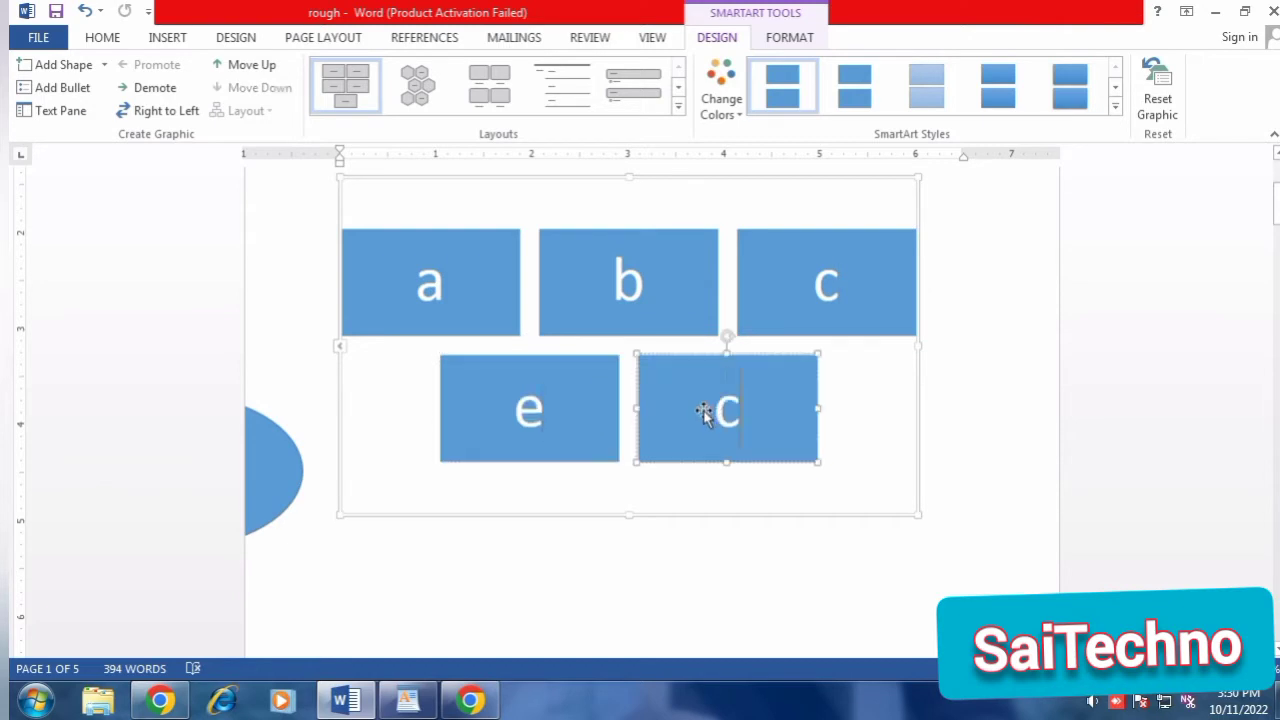
click(759, 558)
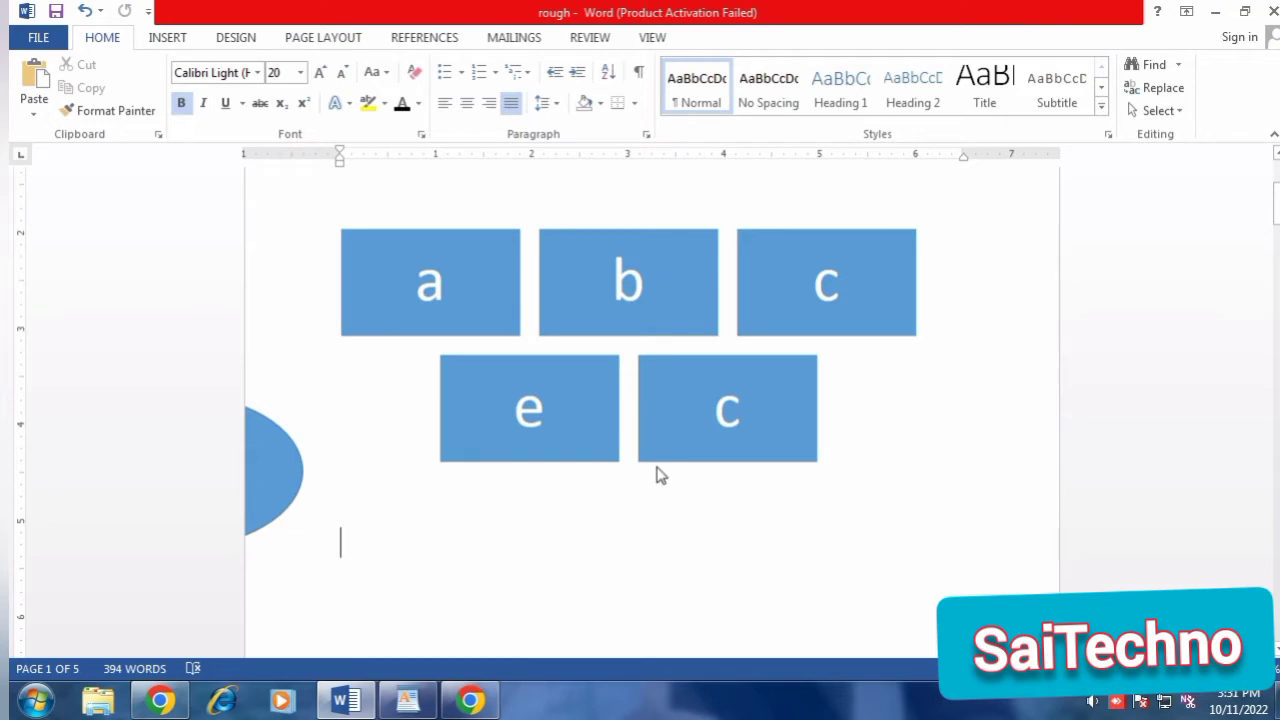
Undo the block labels, the oval's move and the SmartArt insertion.
key(ctrl+z)
key(ctrl+z)
key(ctrl+z)
key(ctrl+z)
key(ctrl+z)
key(ctrl+z)
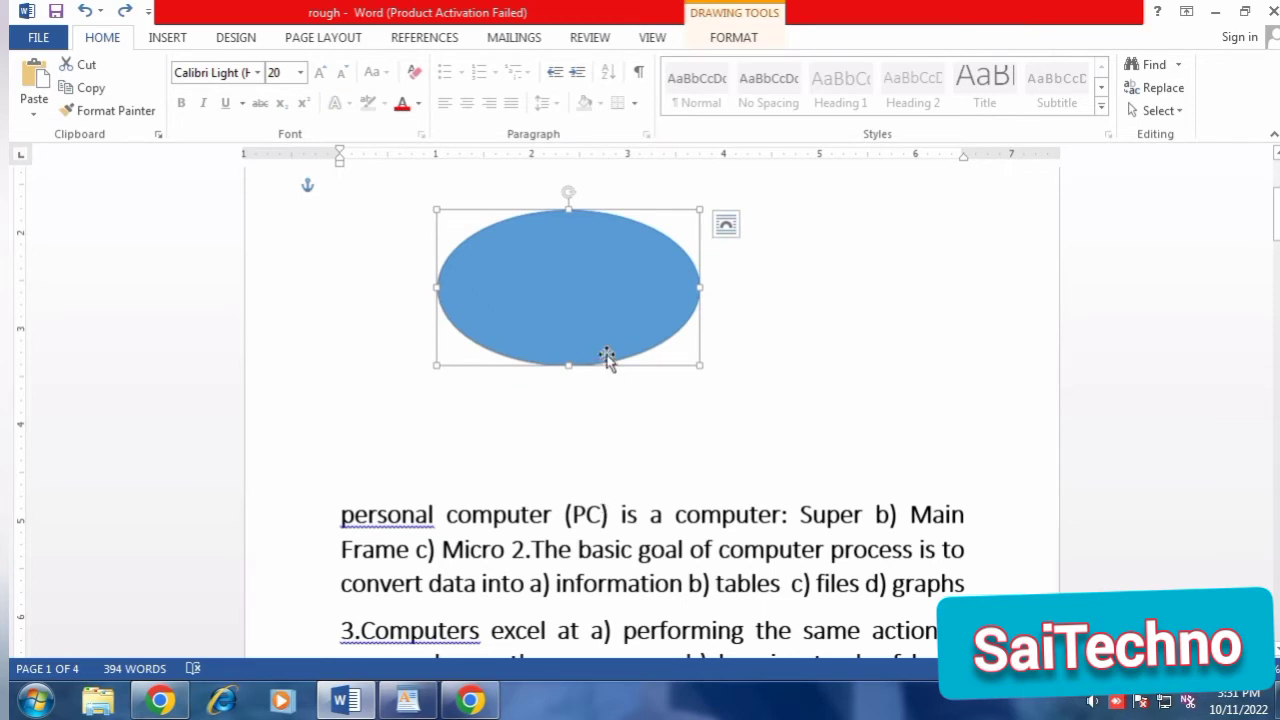
Delete the oval above the first paragraph and place the cursor in the empty lines there.
key(ctrl+z)
key(ctrl+y)
key(ctrl)
key(Delete)
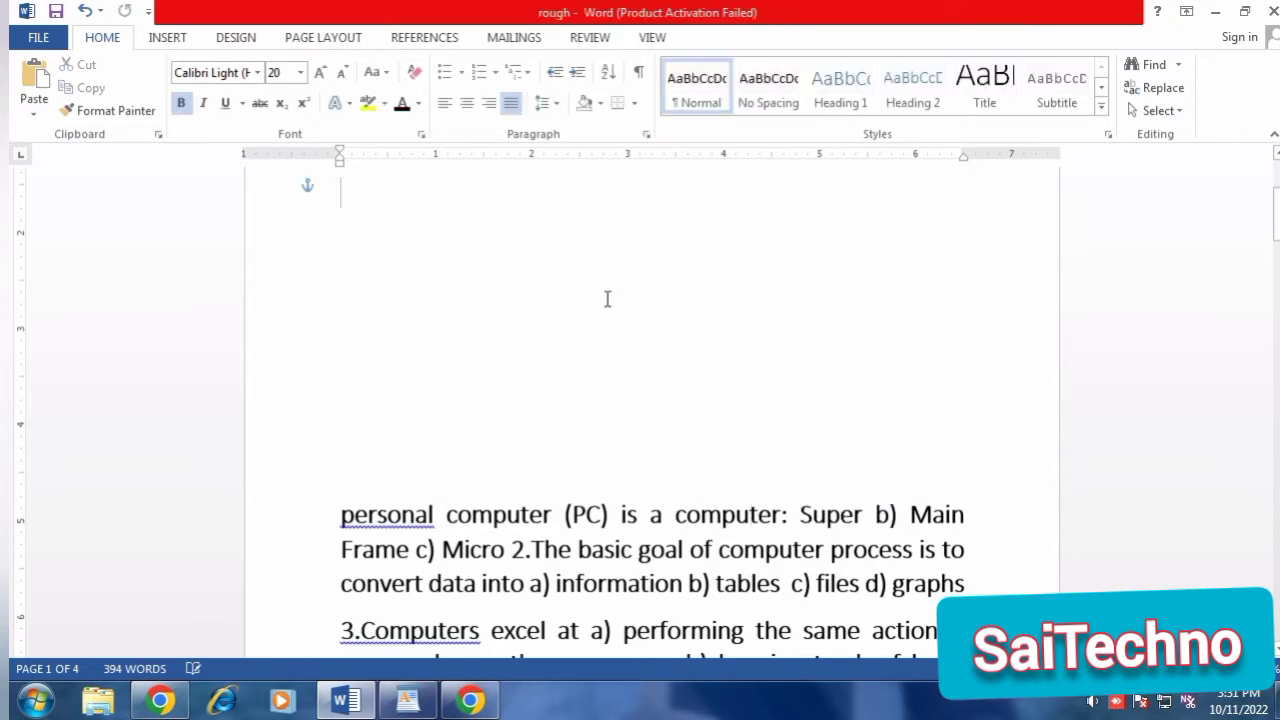
click(526, 309)
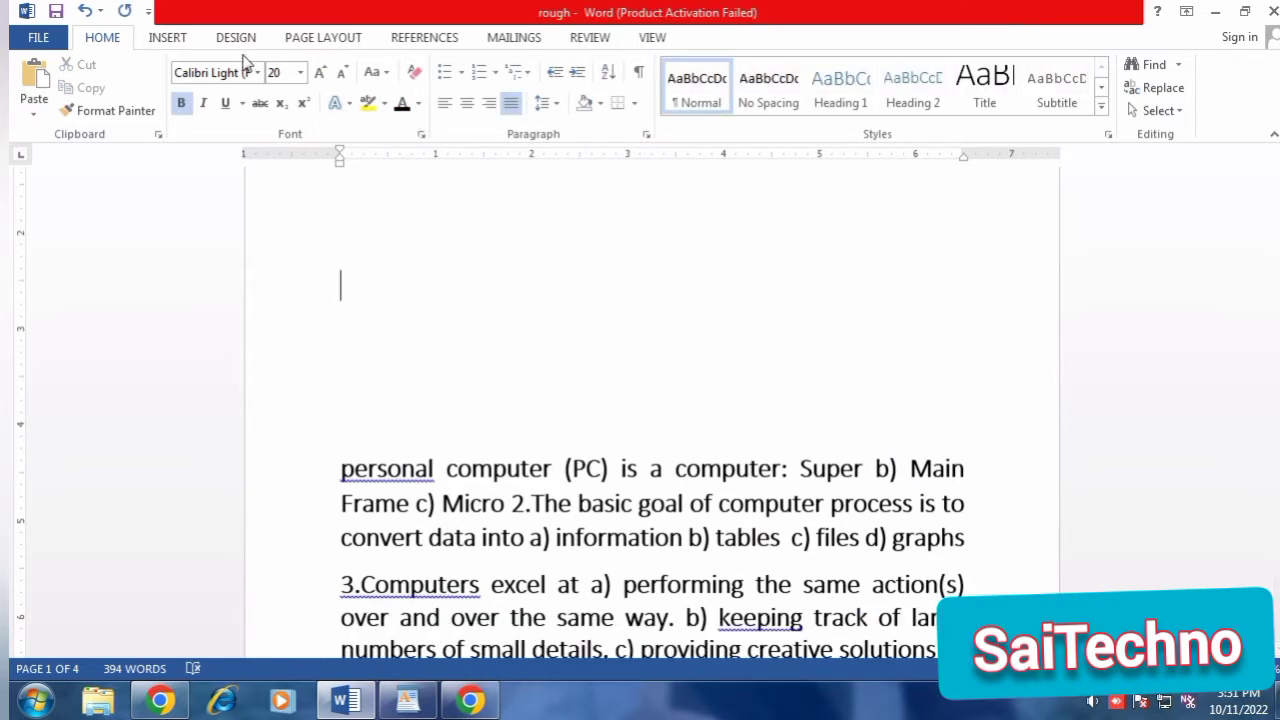
Insert a Clustered Column chart in the empty lines above the first paragraph and dismiss the Office activation wizard.
click(167, 40)
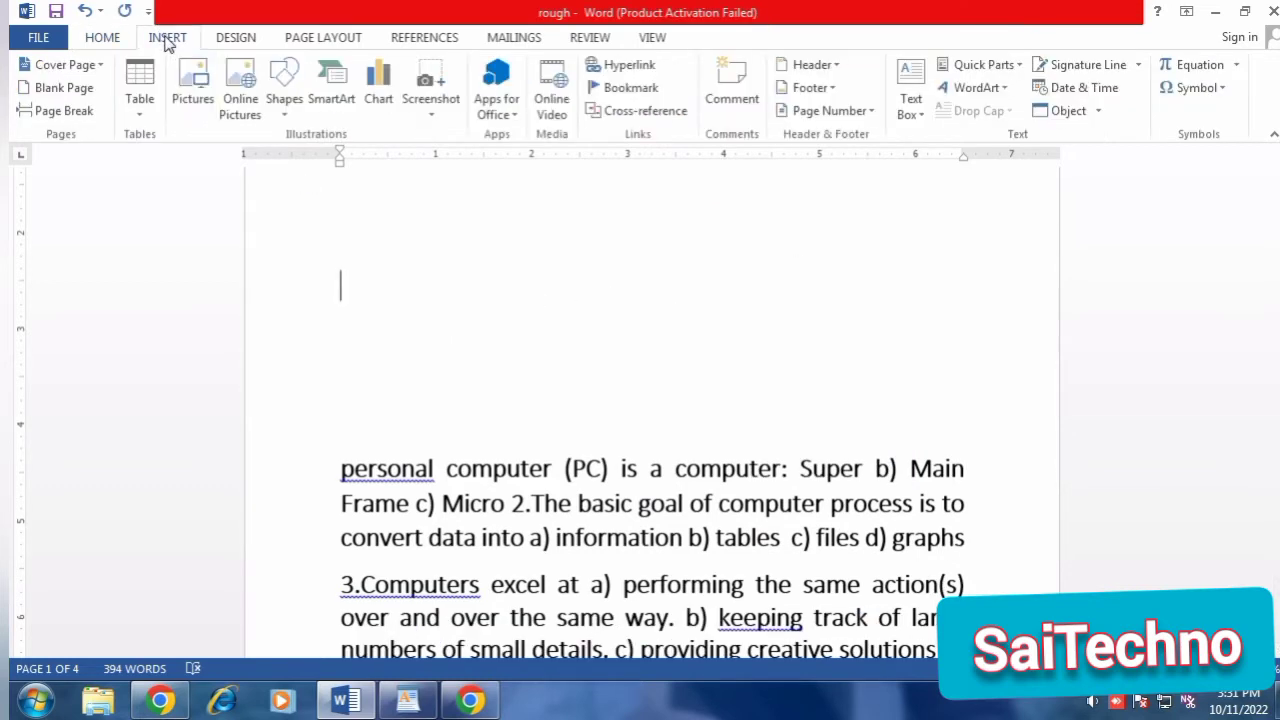
click(378, 97)
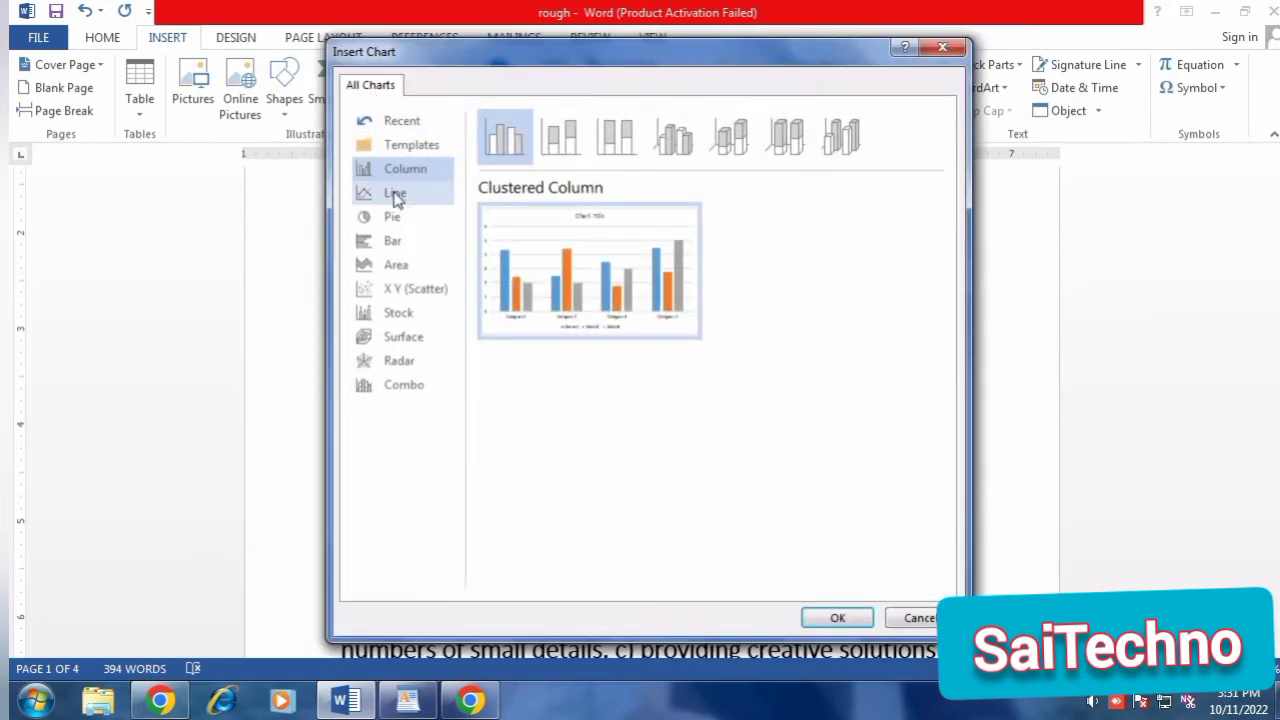
click(391, 197)
click(392, 242)
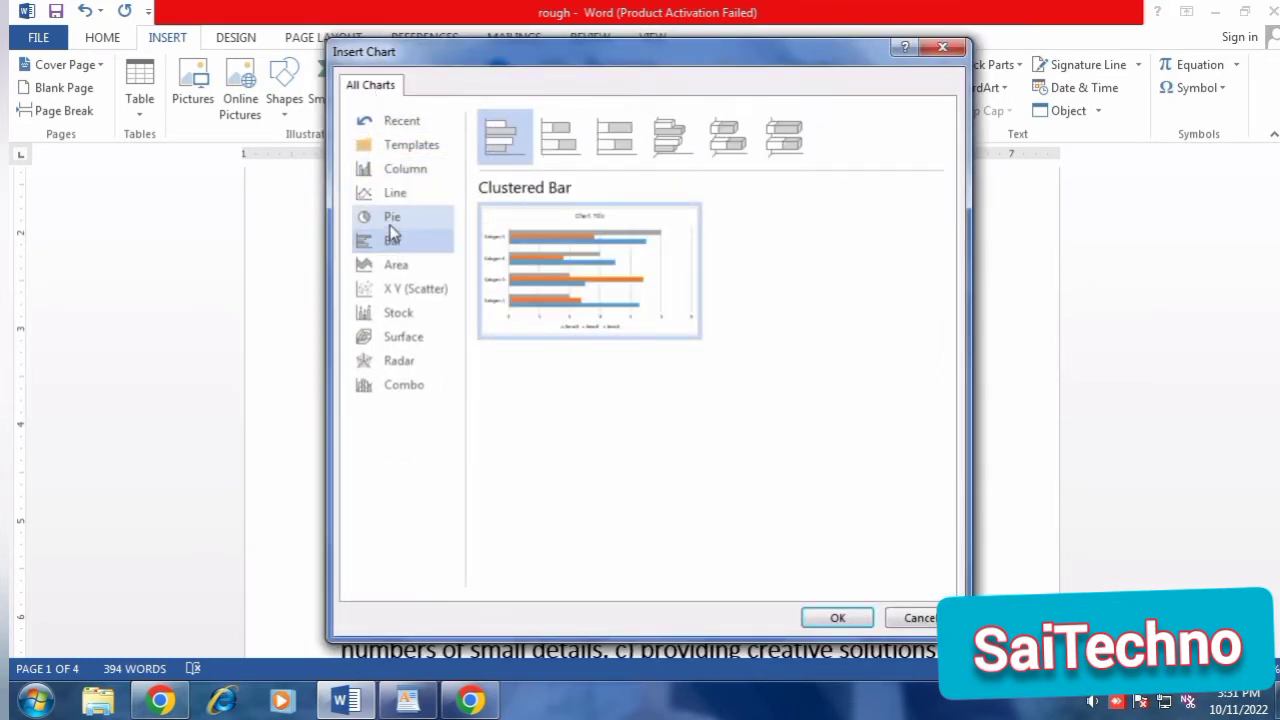
click(393, 220)
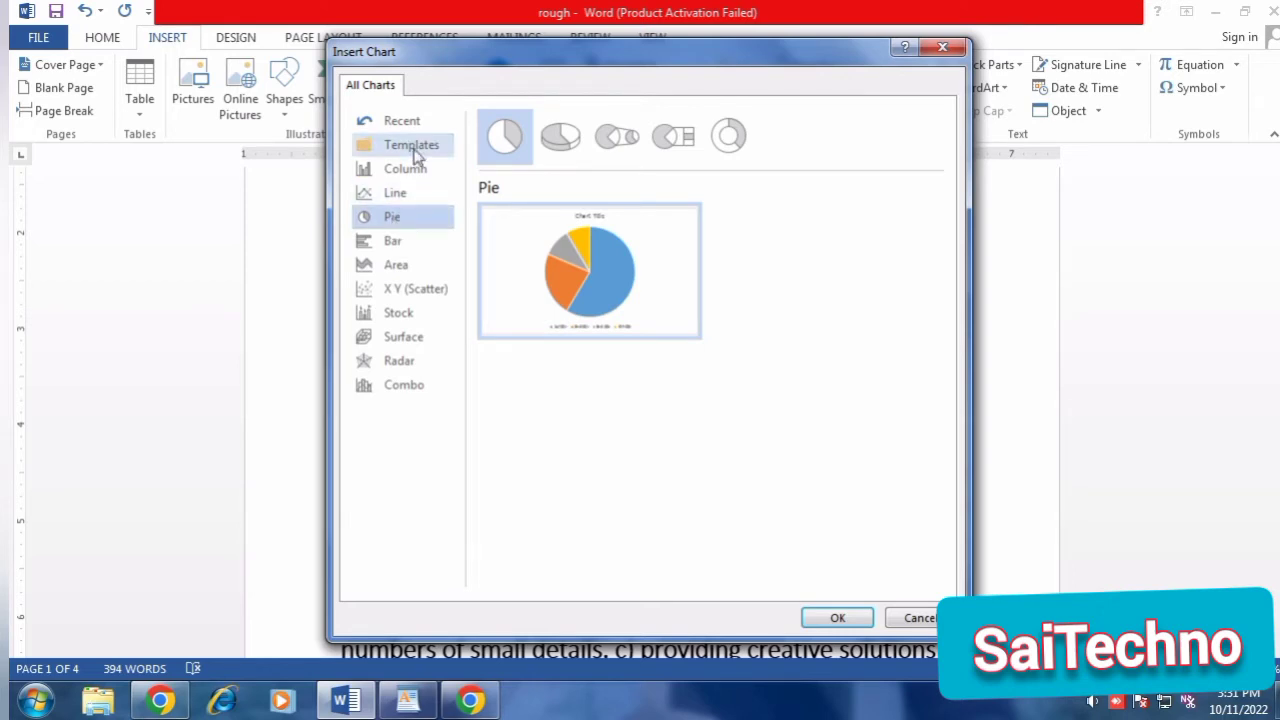
click(370, 248)
mouse_move(530, 278)
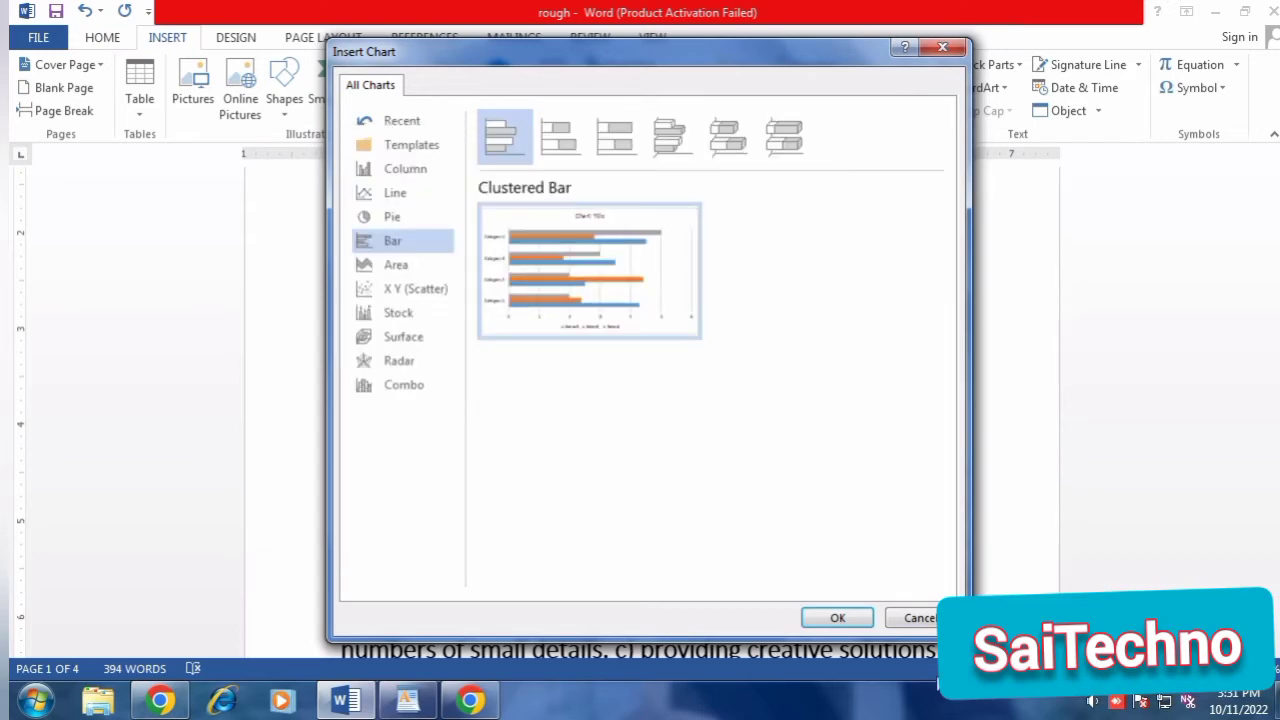
click(430, 172)
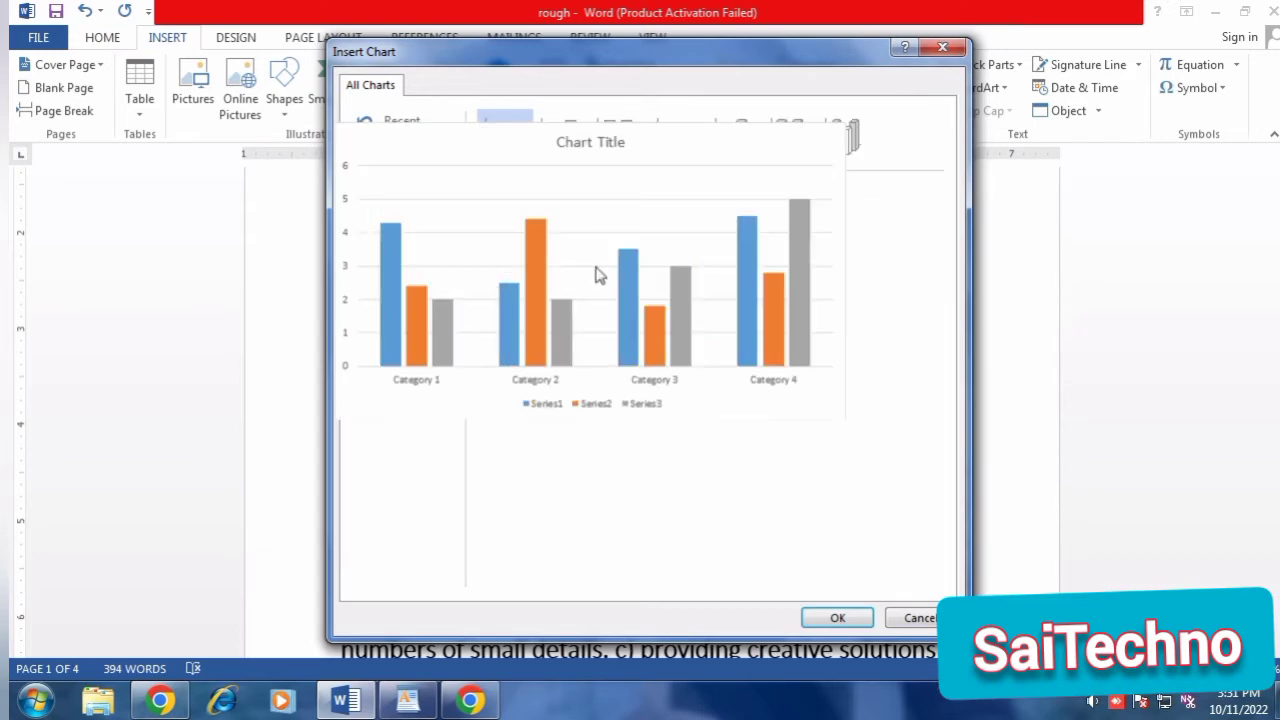
click(806, 615)
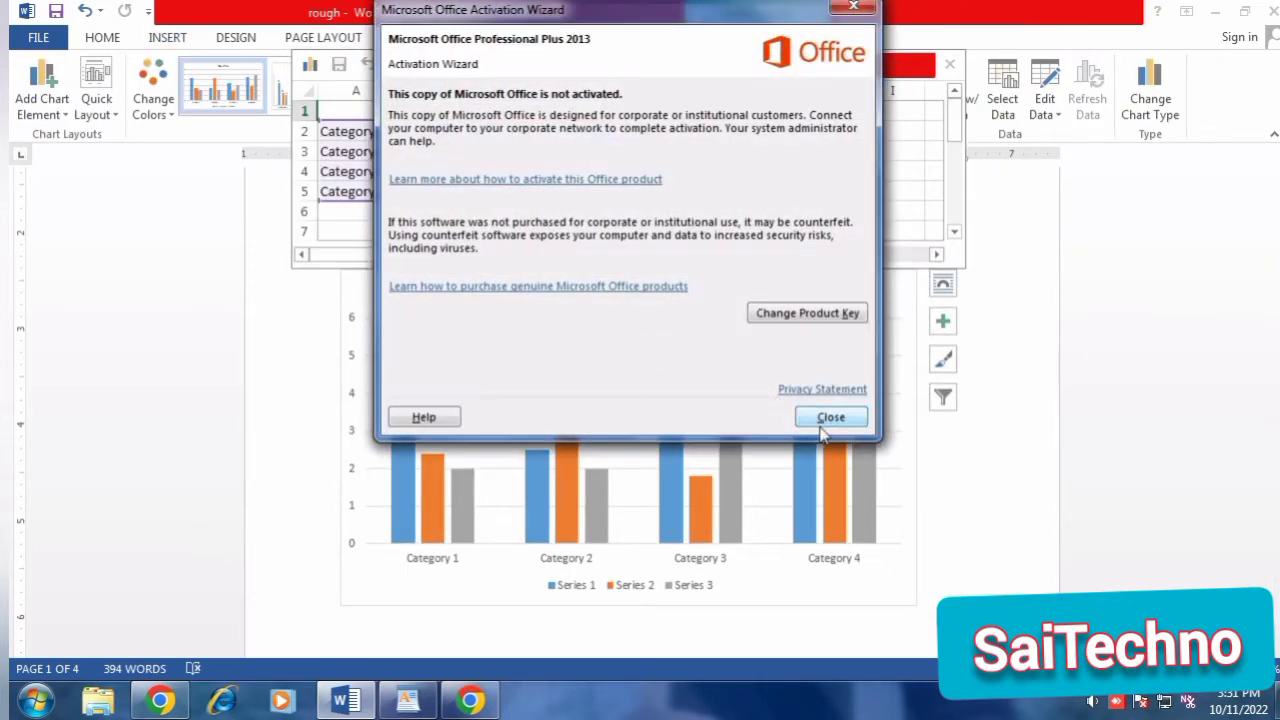
click(822, 407)
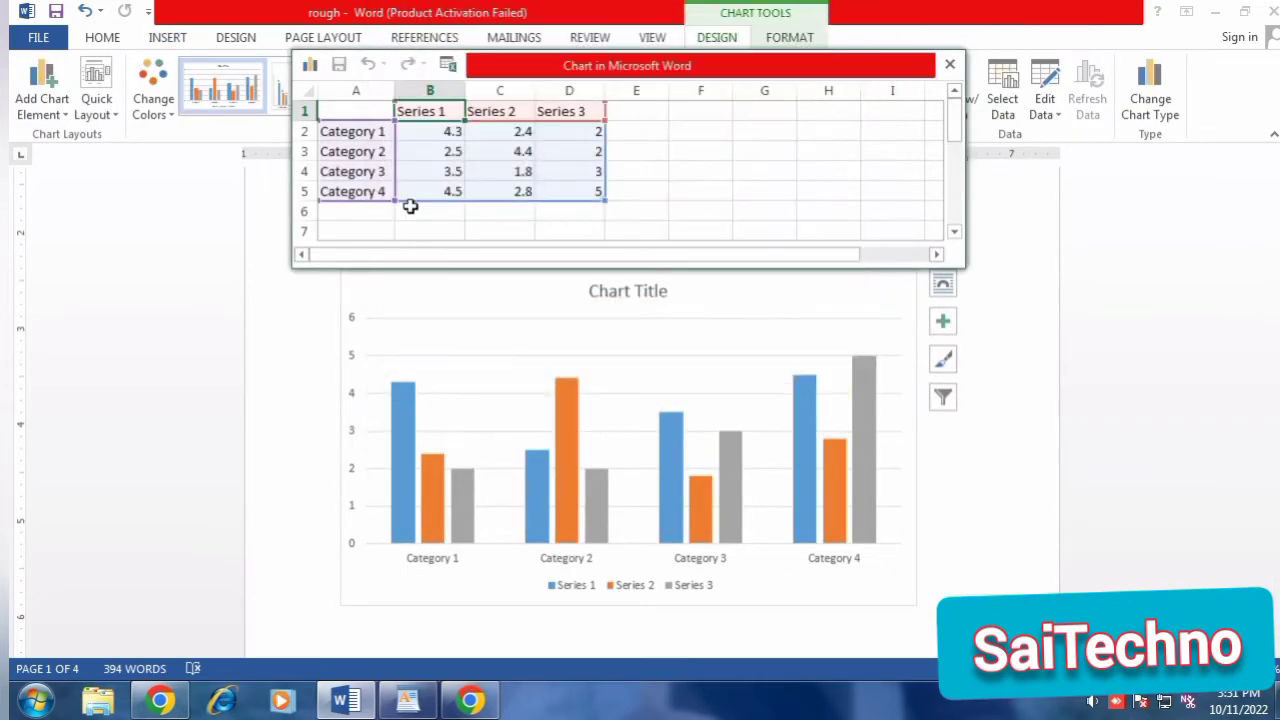
In the chart data, set Series 1 to 10 for Category 1 and 12 for Category 3, and close the data sheet.
click(425, 130)
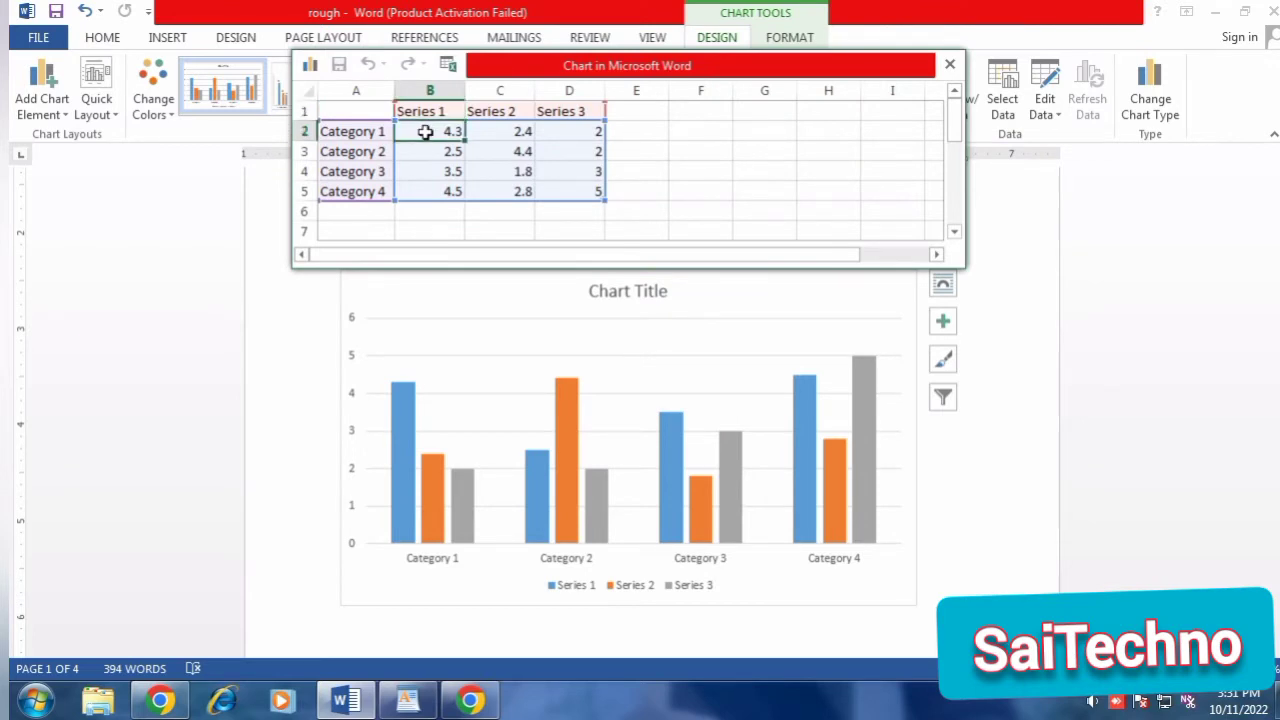
text(10)
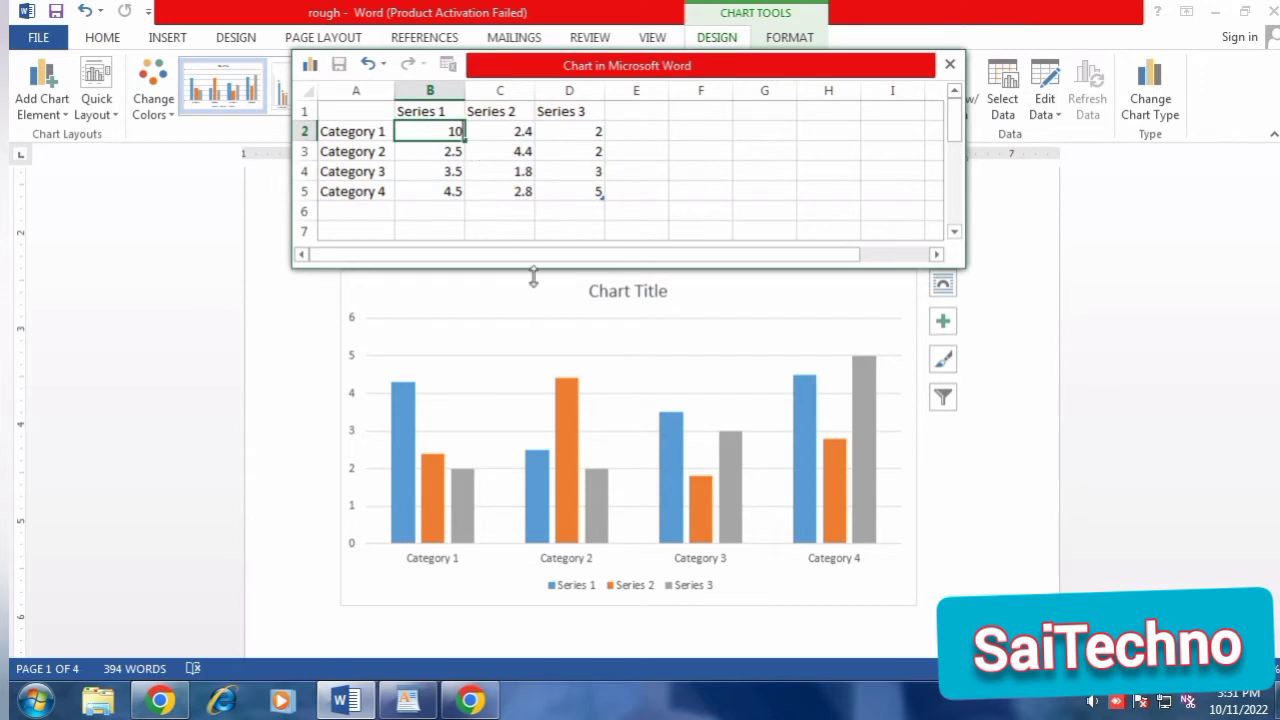
click(533, 277)
drag(437, 156, 448, 180)
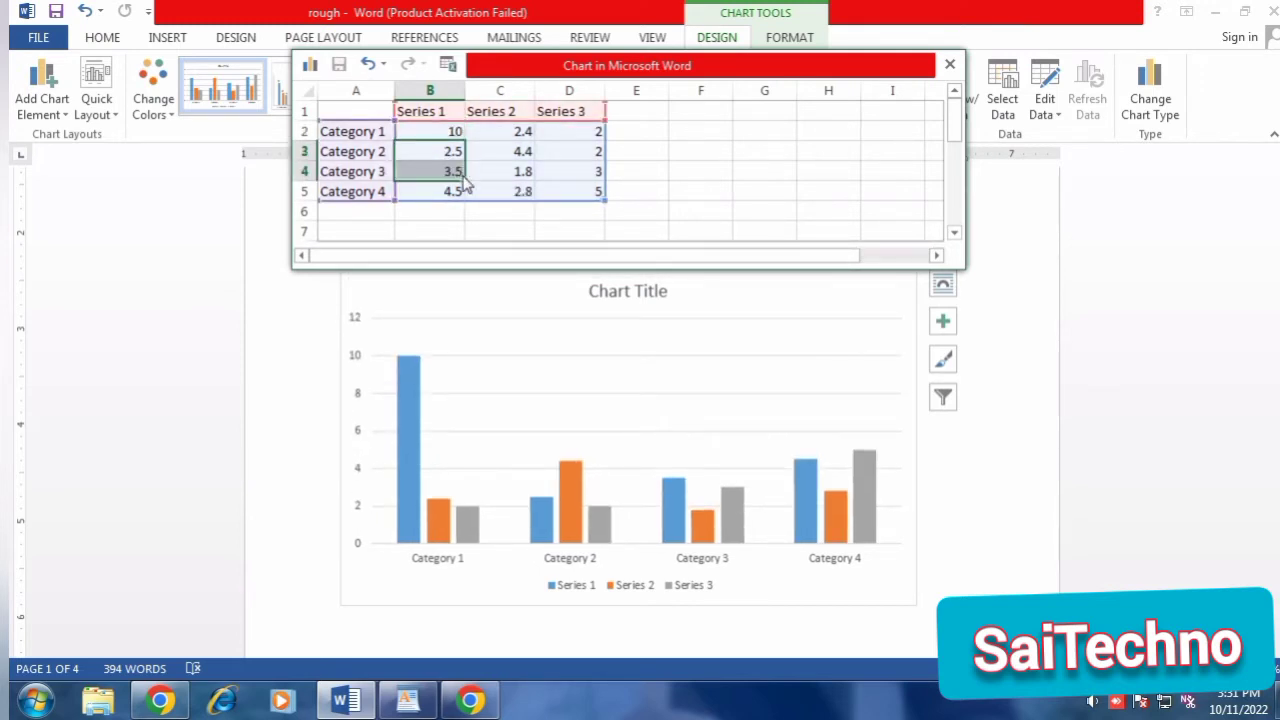
click(408, 429)
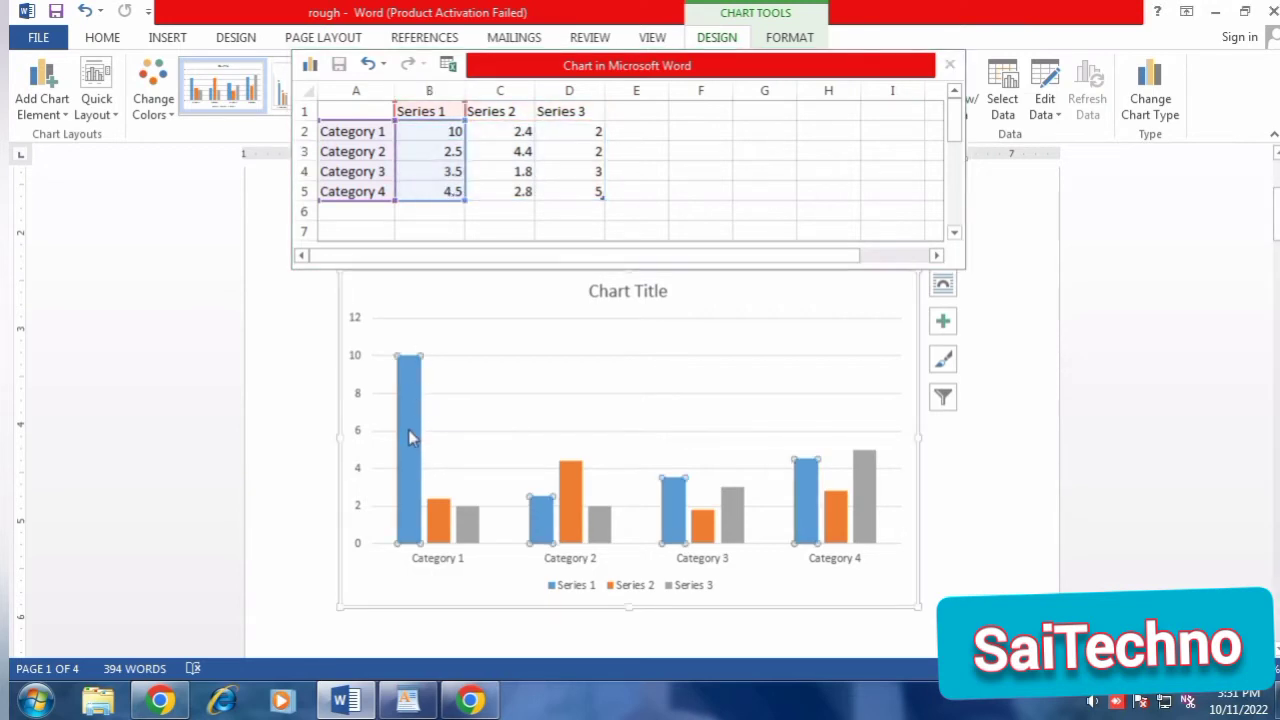
drag(443, 151, 469, 152)
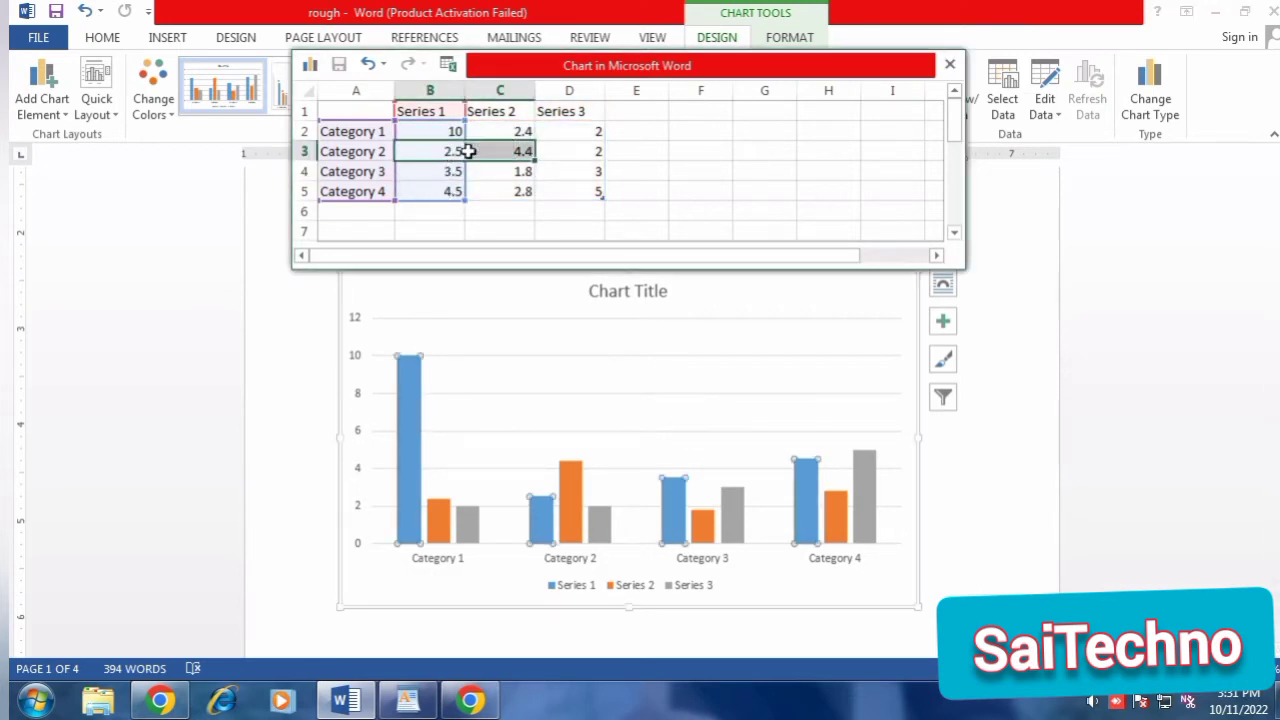
click(430, 172)
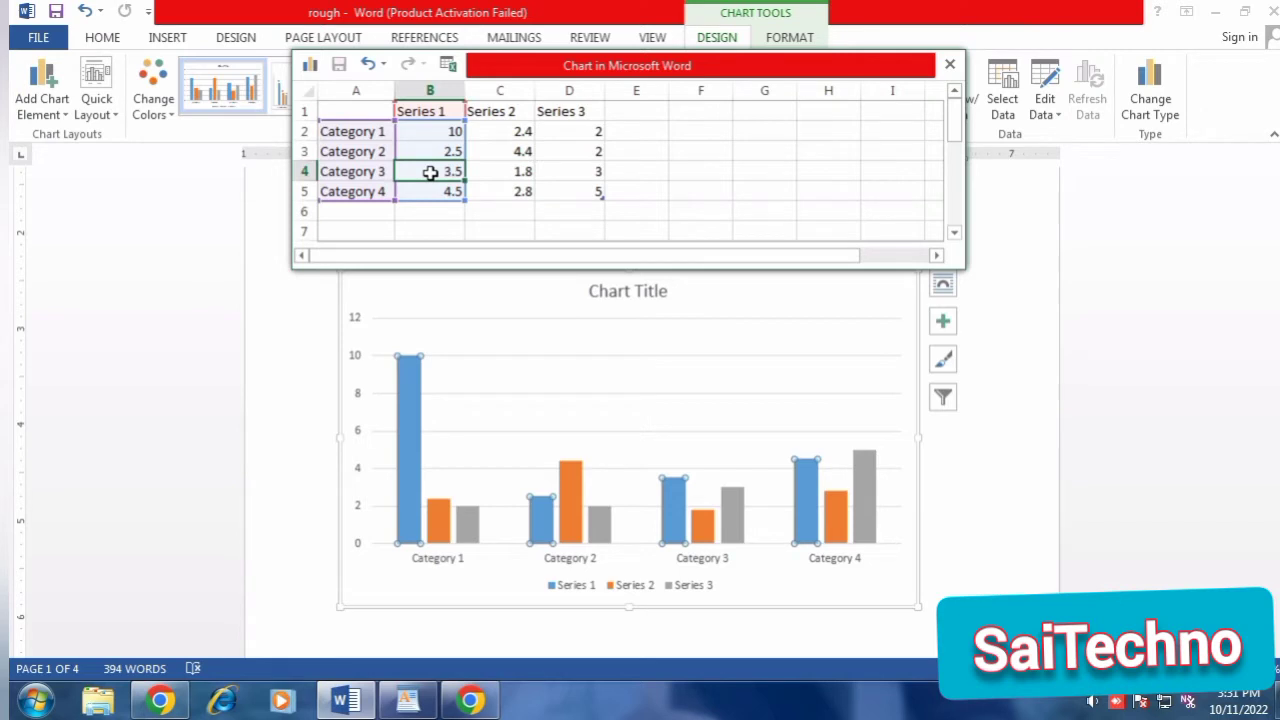
text(12)
click(500, 196)
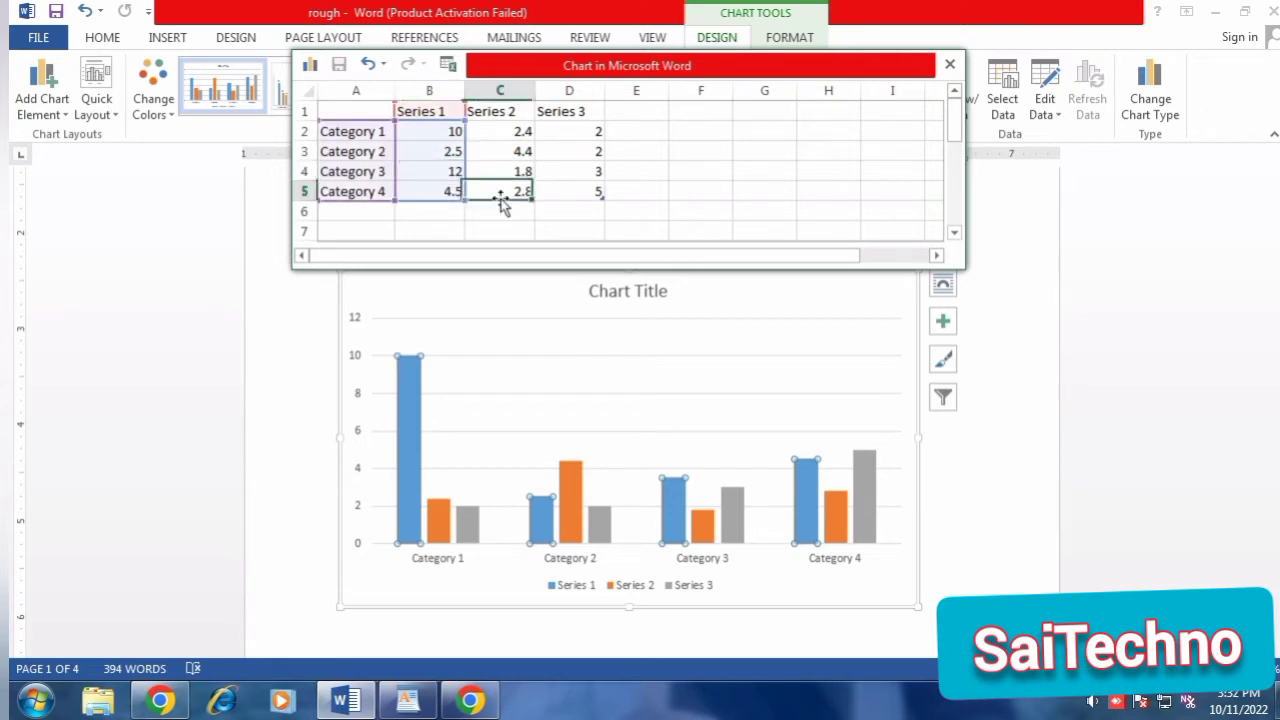
click(673, 398)
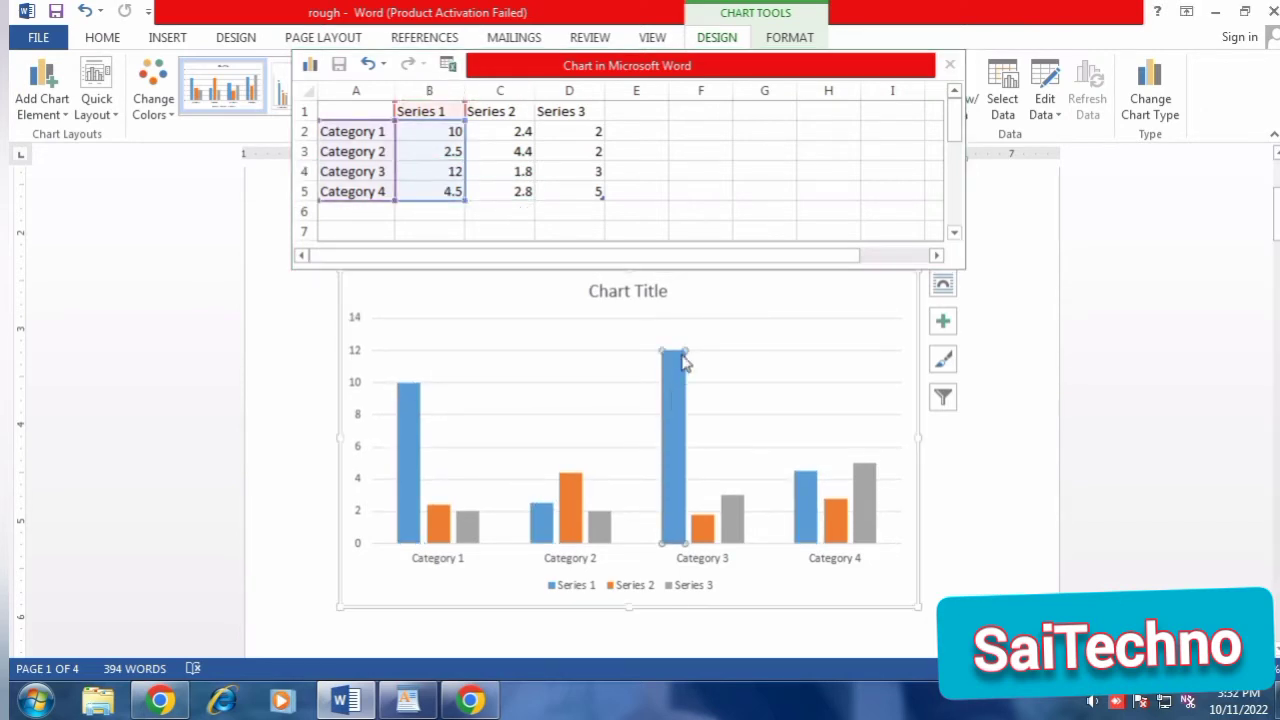
click(949, 65)
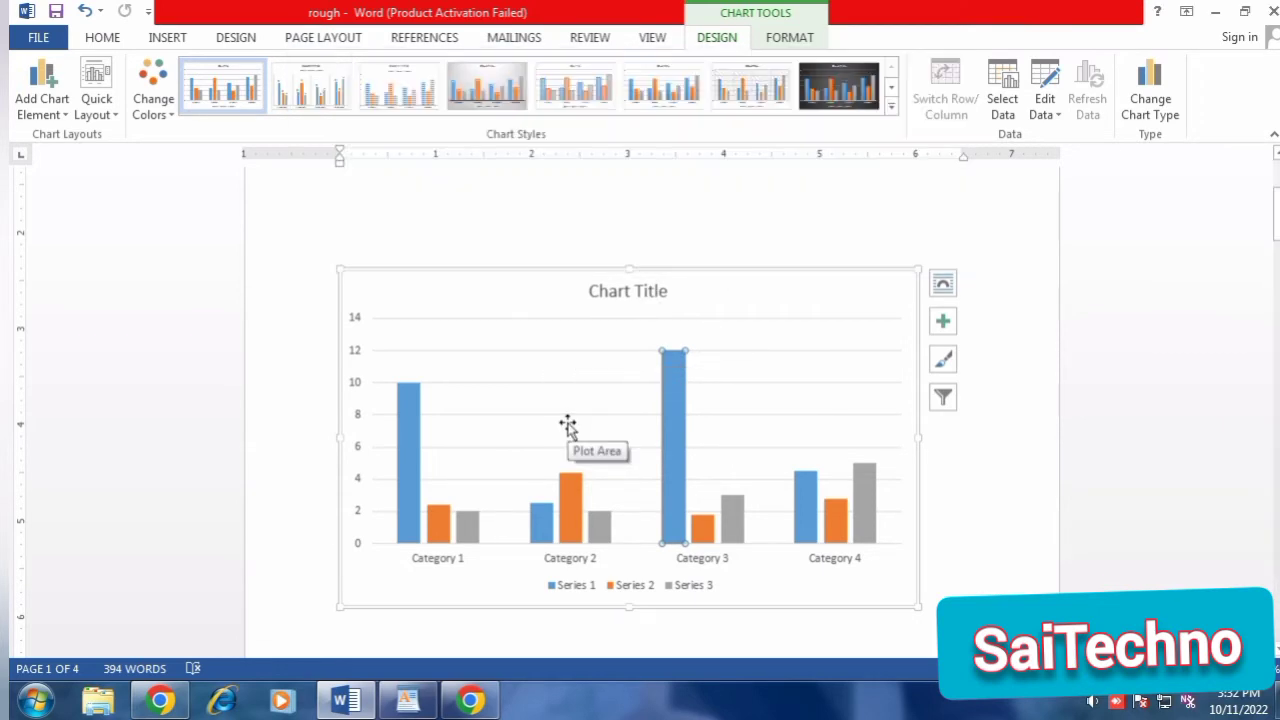
Undo back past the chart insertion, and delete the restored oval and one empty line above the first paragraph.
key(ctrl+z)
key(ctrl+z)
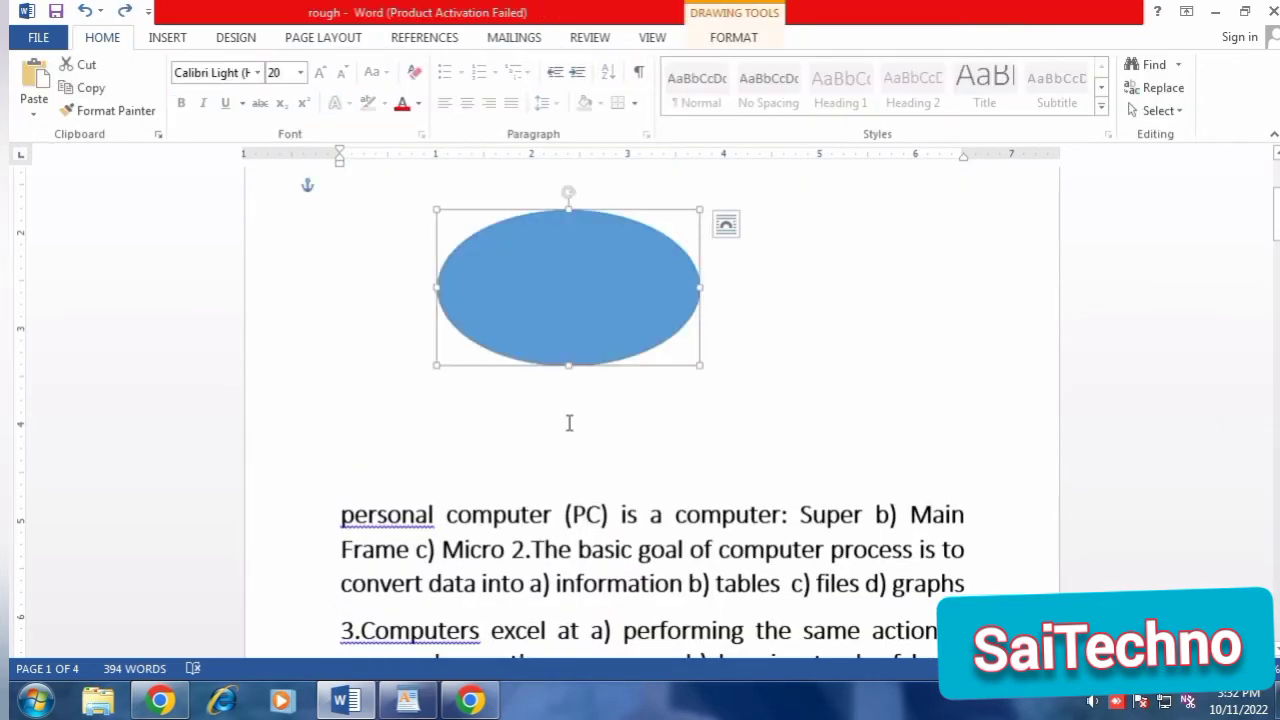
key(Delete)
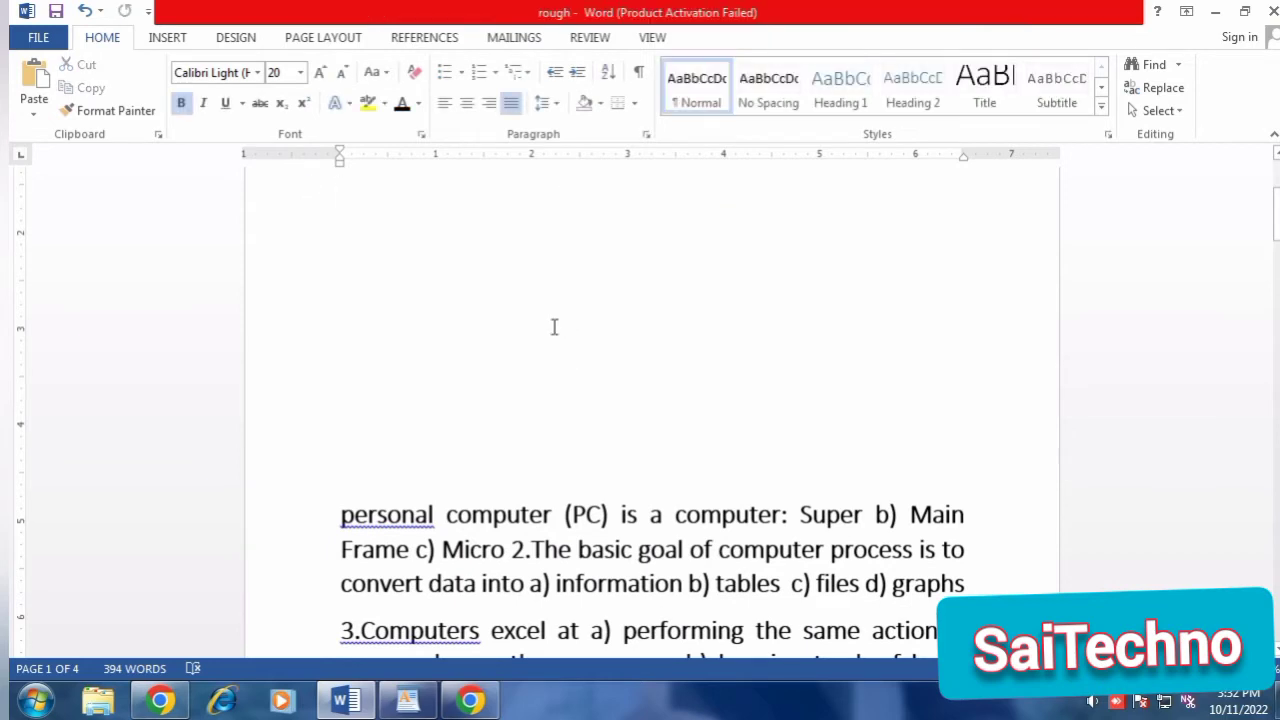
key(Delete)
Insert a screen clipping of the central part of the desktop above the first paragraph.
click(163, 40)
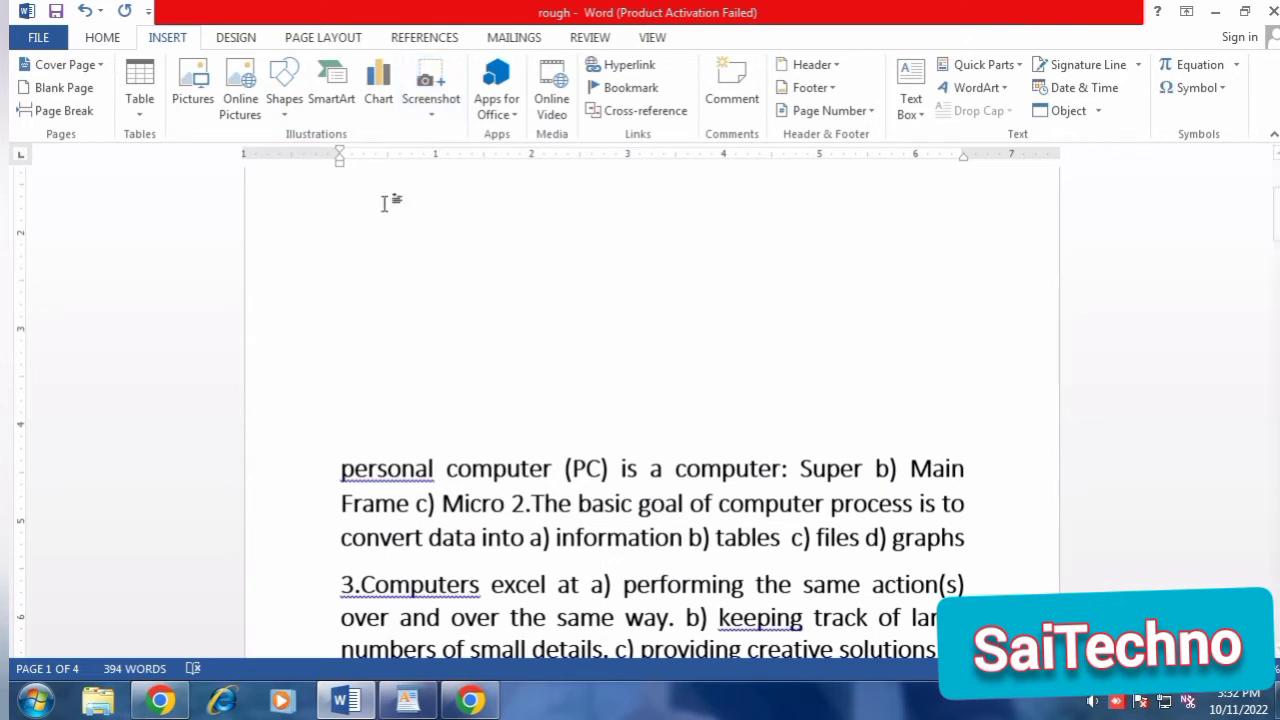
click(432, 108)
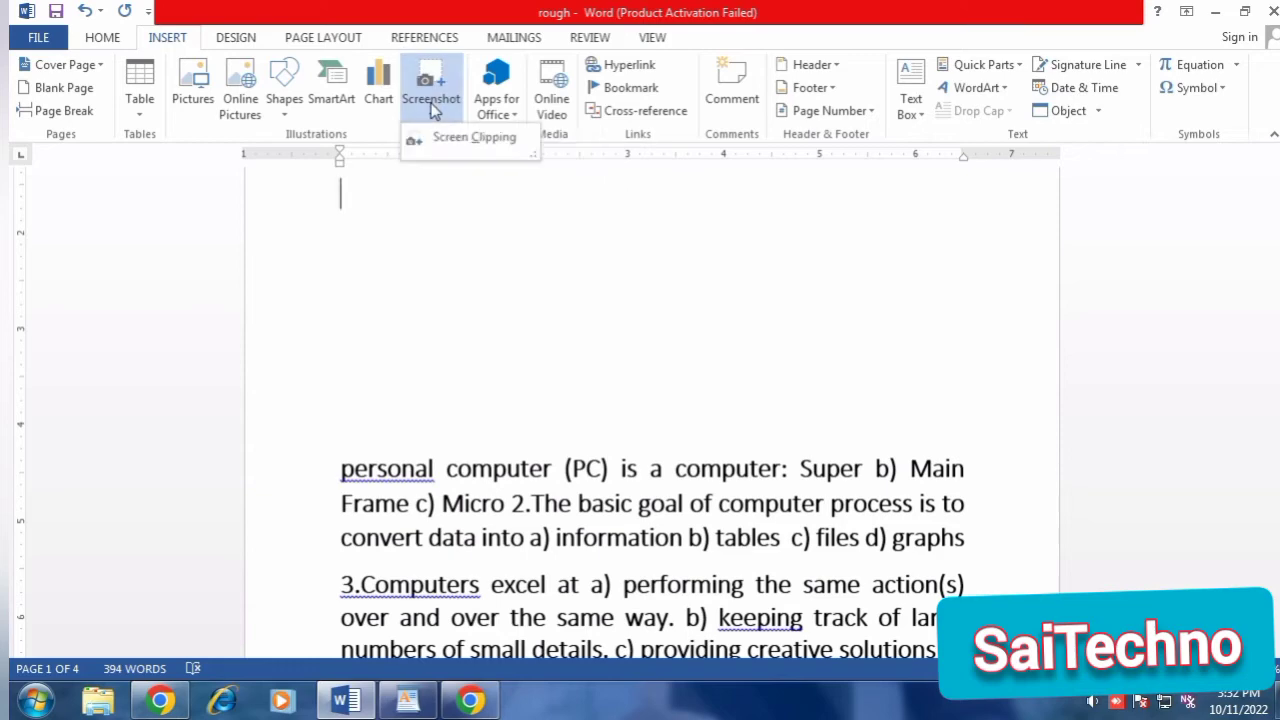
click(480, 146)
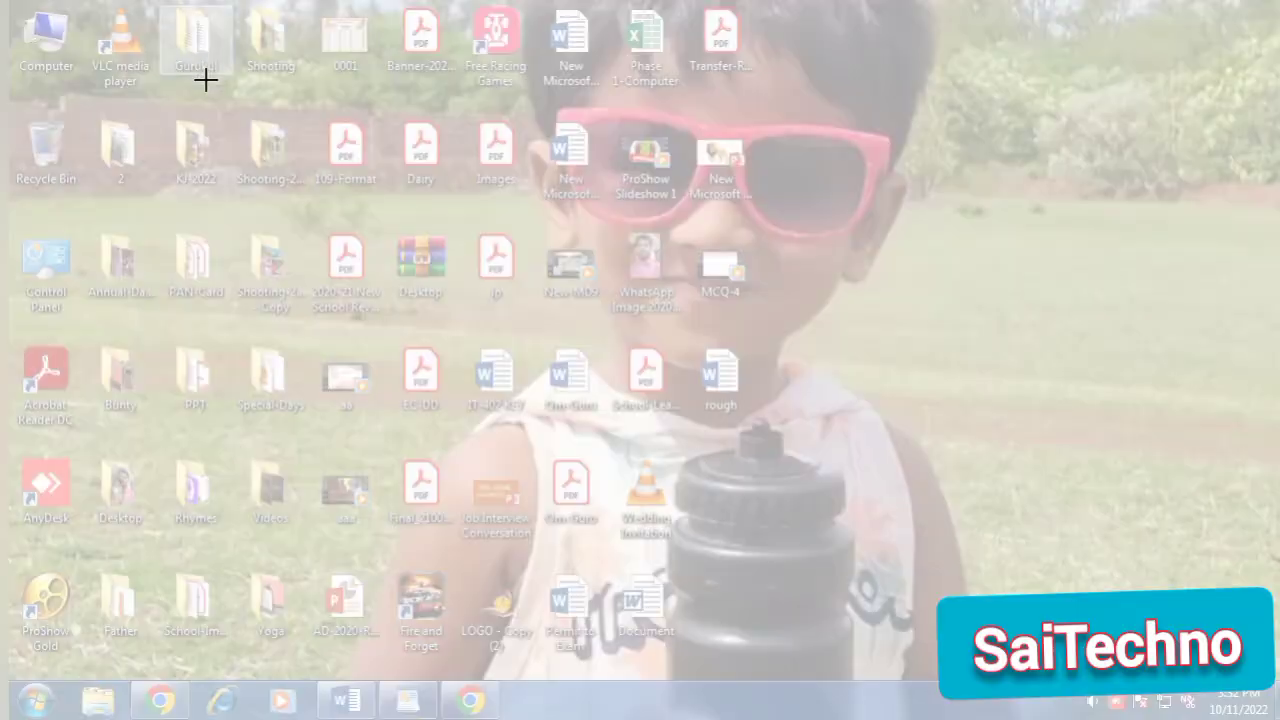
drag(370, 104, 1082, 500)
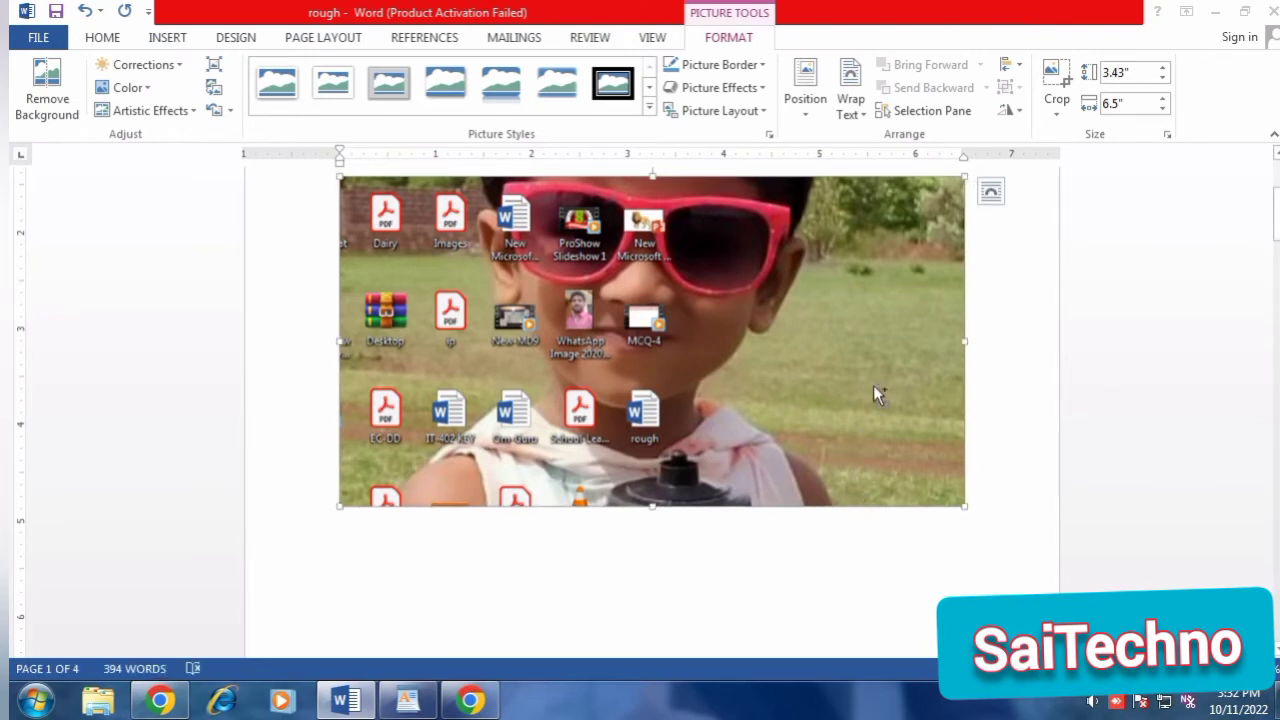
Undo back past the screen clipping and delete the restored oval above the first paragraph.
key(ctrl+z)
key(ctrl+z)
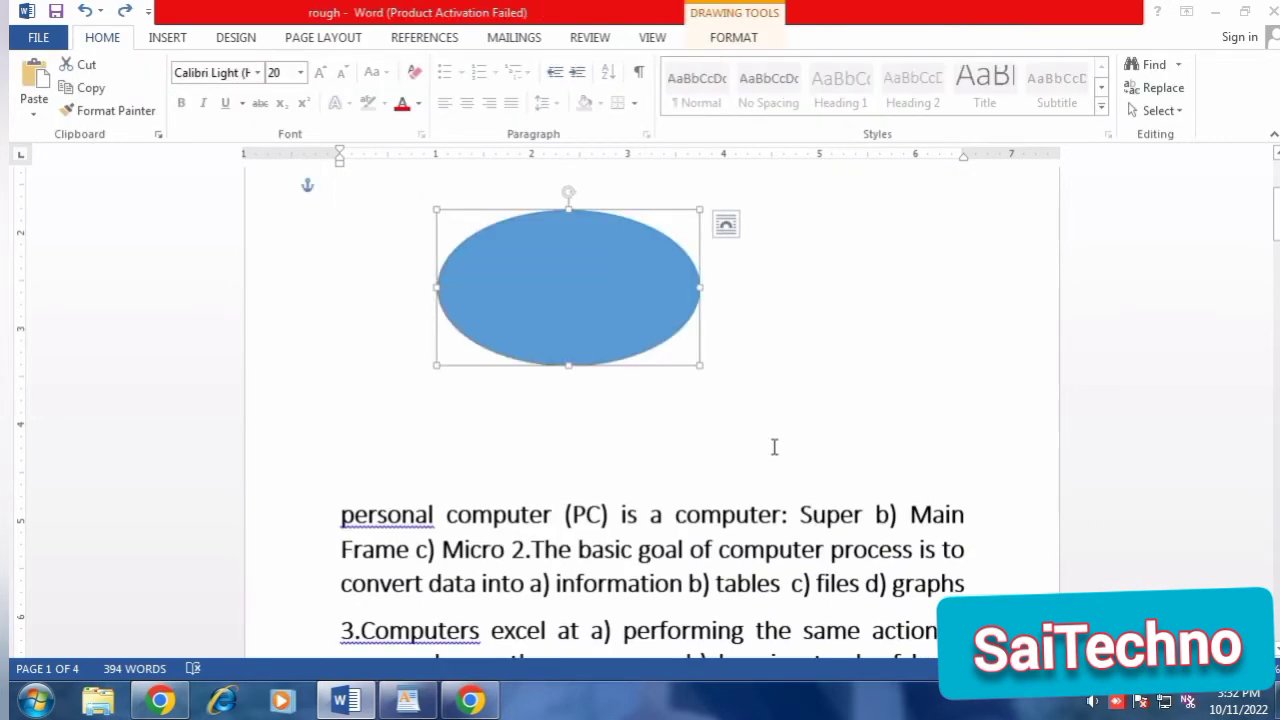
click(673, 348)
click(663, 337)
key(Delete)
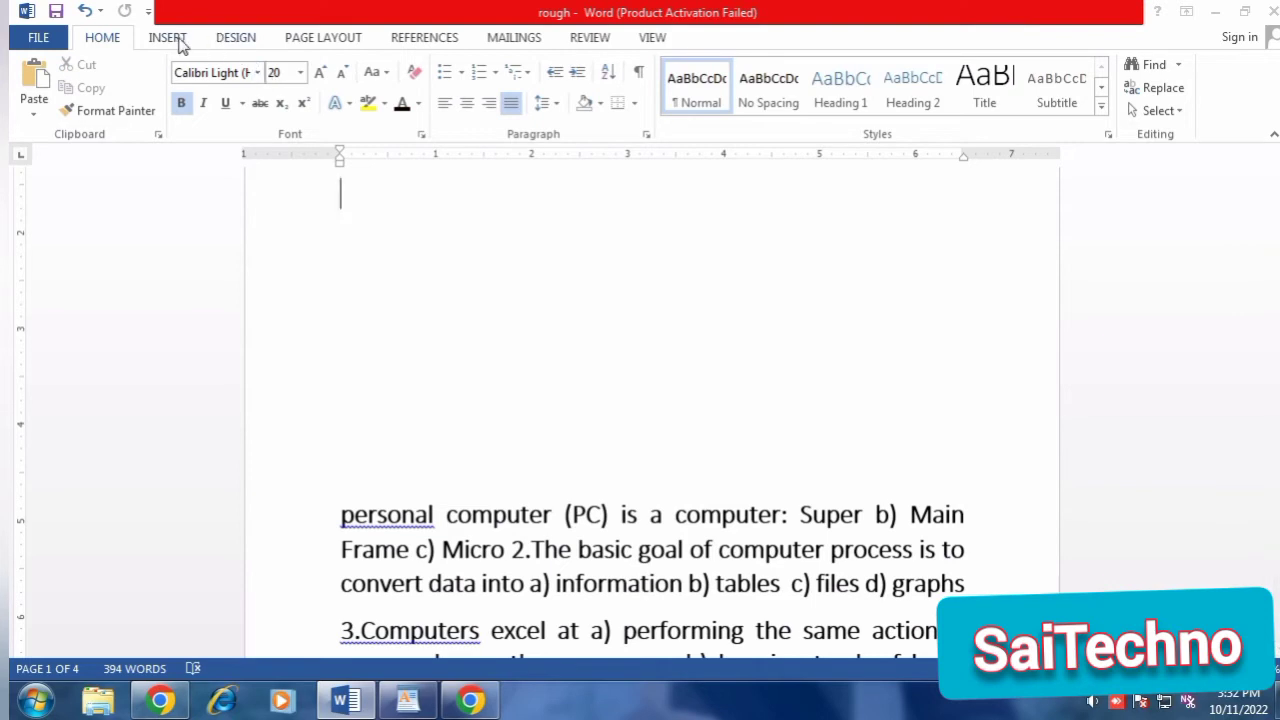
Delete the empty lines above the first paragraph and replace the first letter of "personal" with t.
click(176, 39)
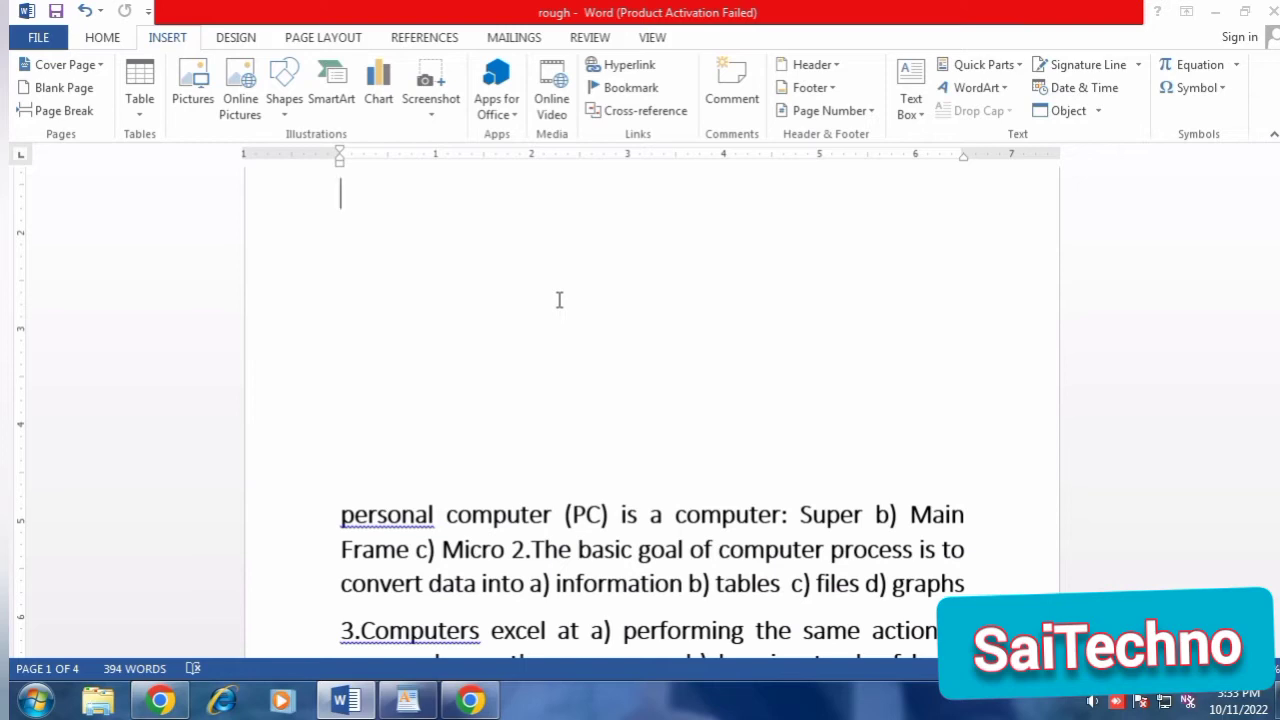
scroll(557, 300, up, 1)
key(Delete)
key(Delete)
key(Delete)
key(Delete)
key(Delete)
key(Delete)
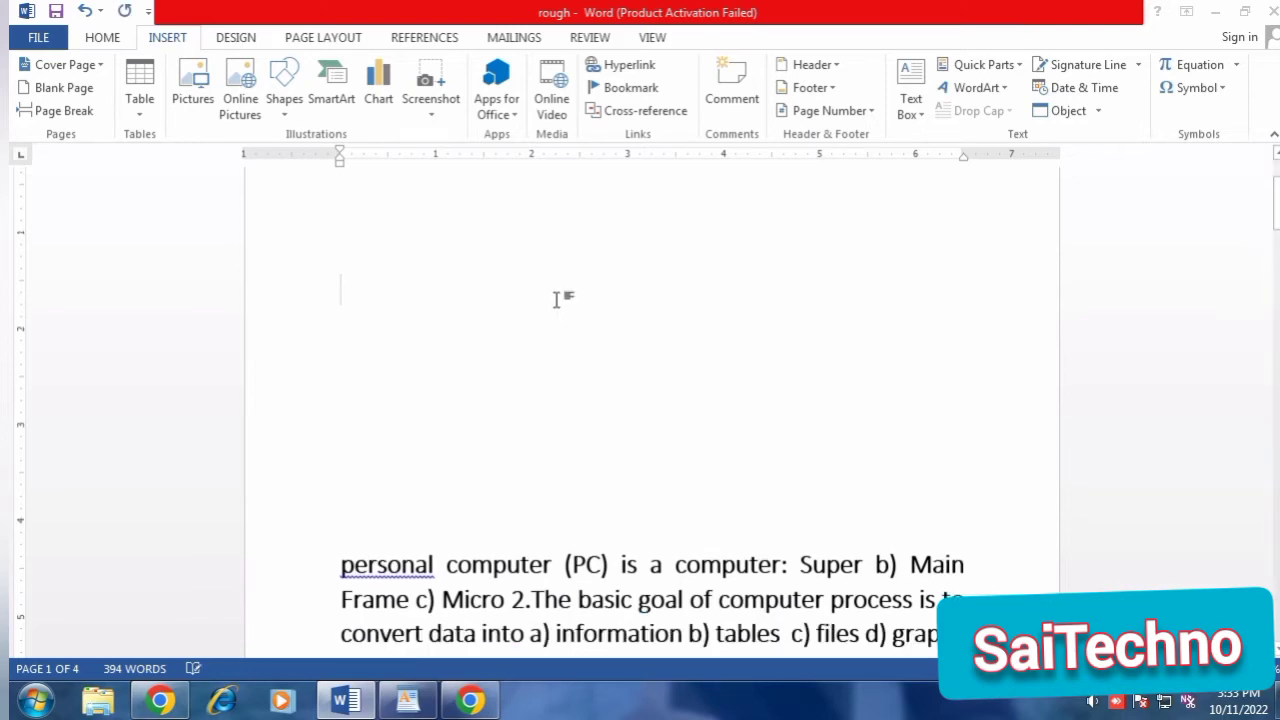
key(Delete)
key(Delete)
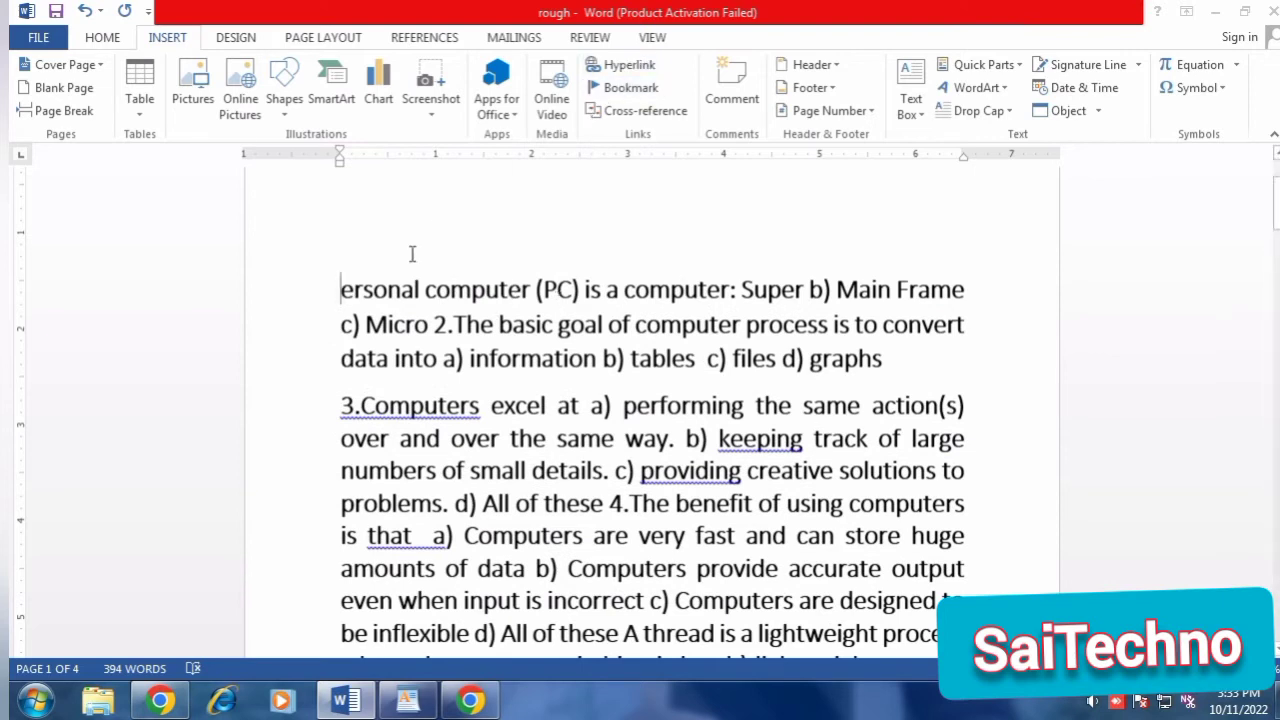
text(t)
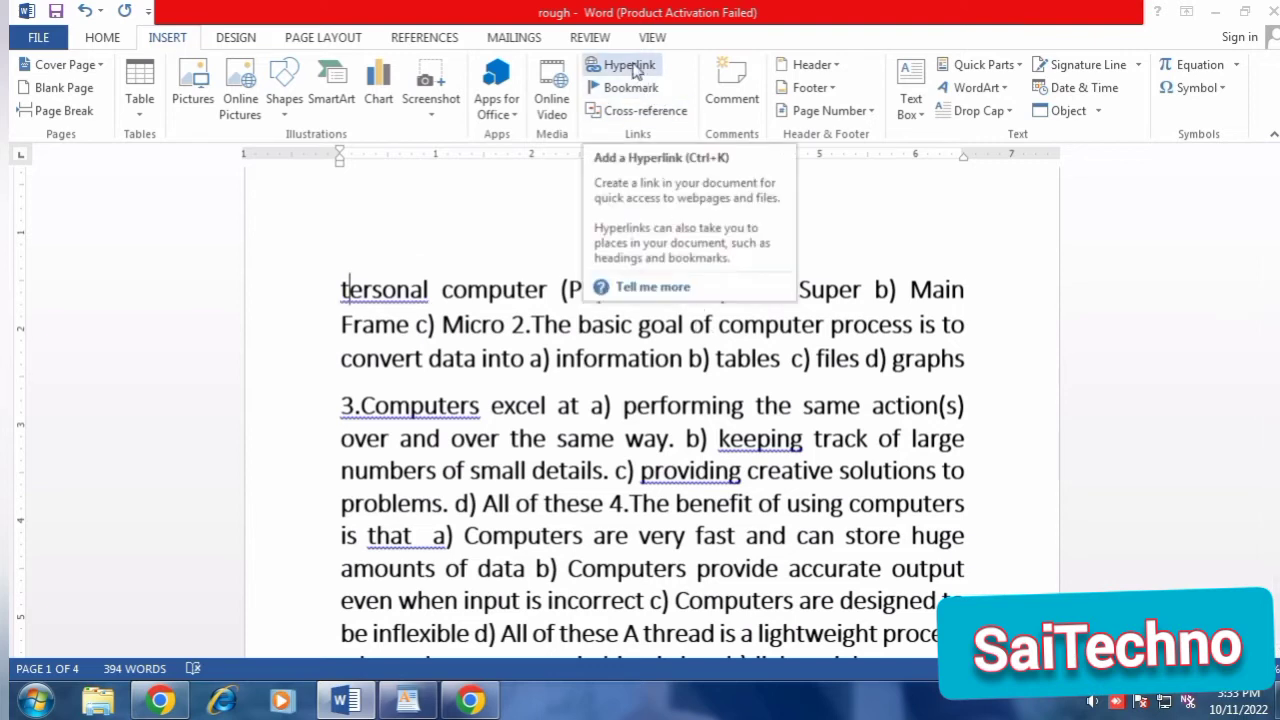
Link the word "computer" before "Super" in the first line to the existing file 4 in the Desktop's PPT folder.
click(841, 252)
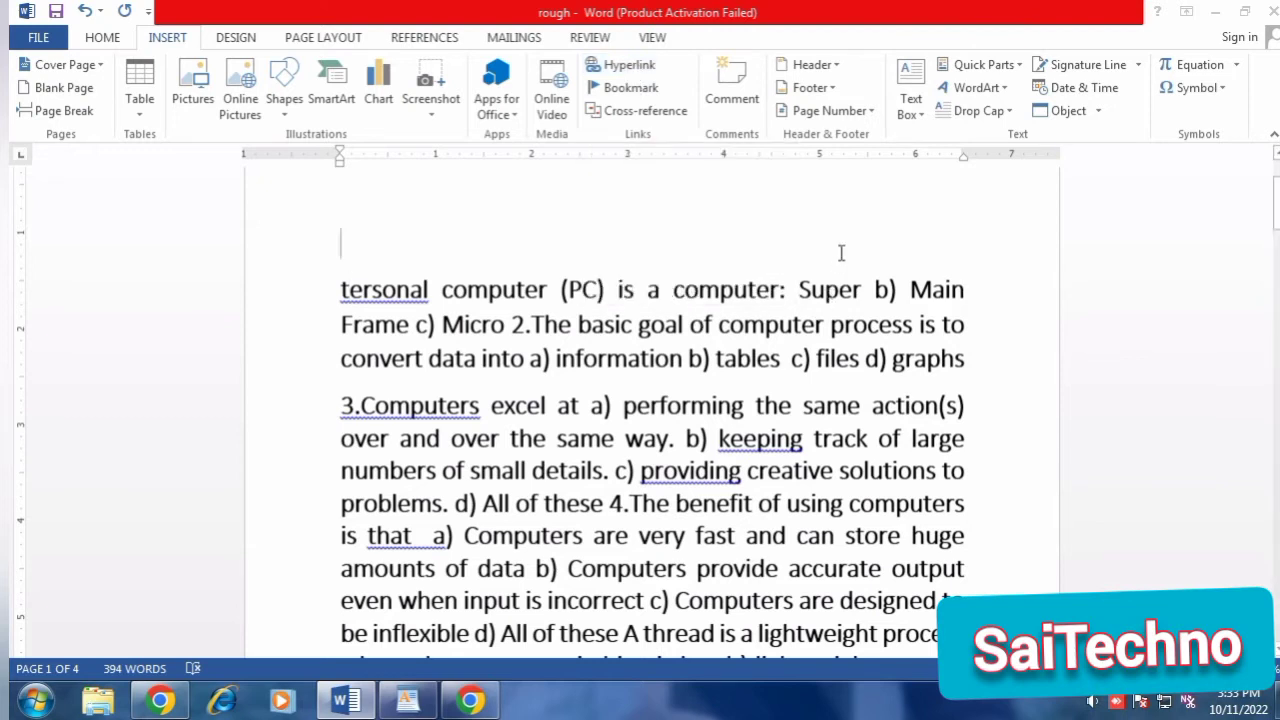
drag(673, 290, 781, 293)
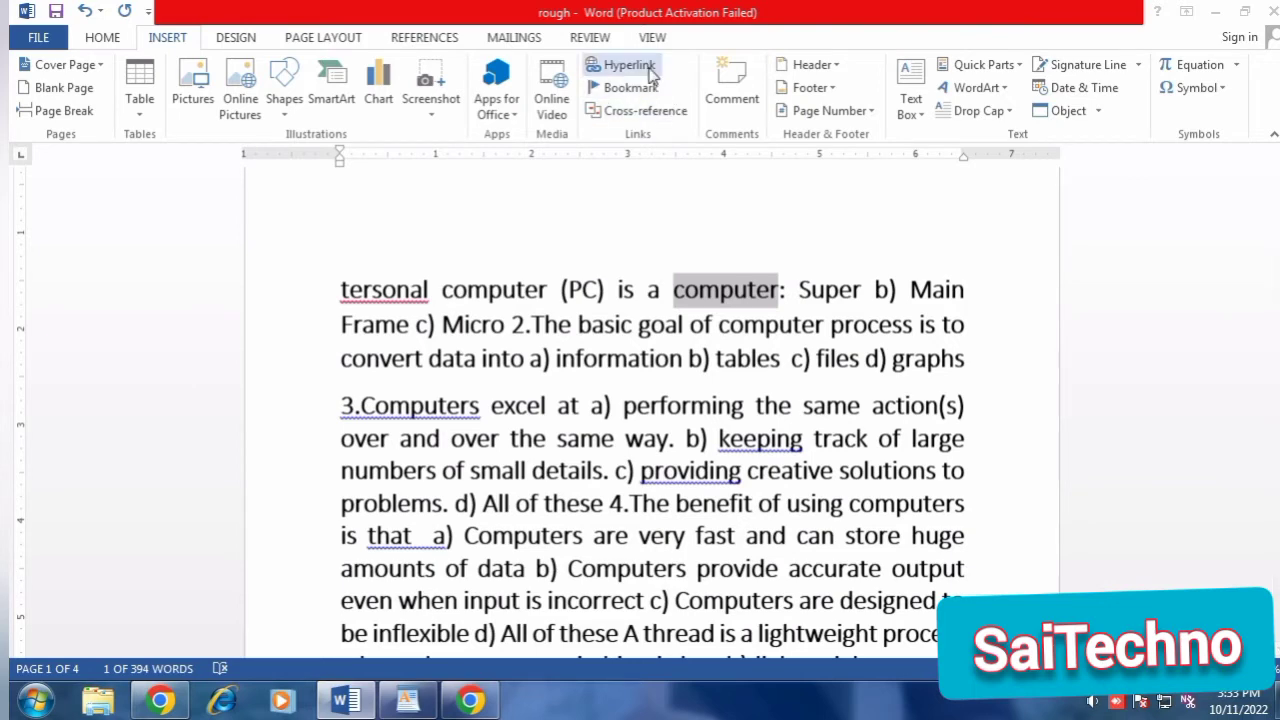
click(648, 70)
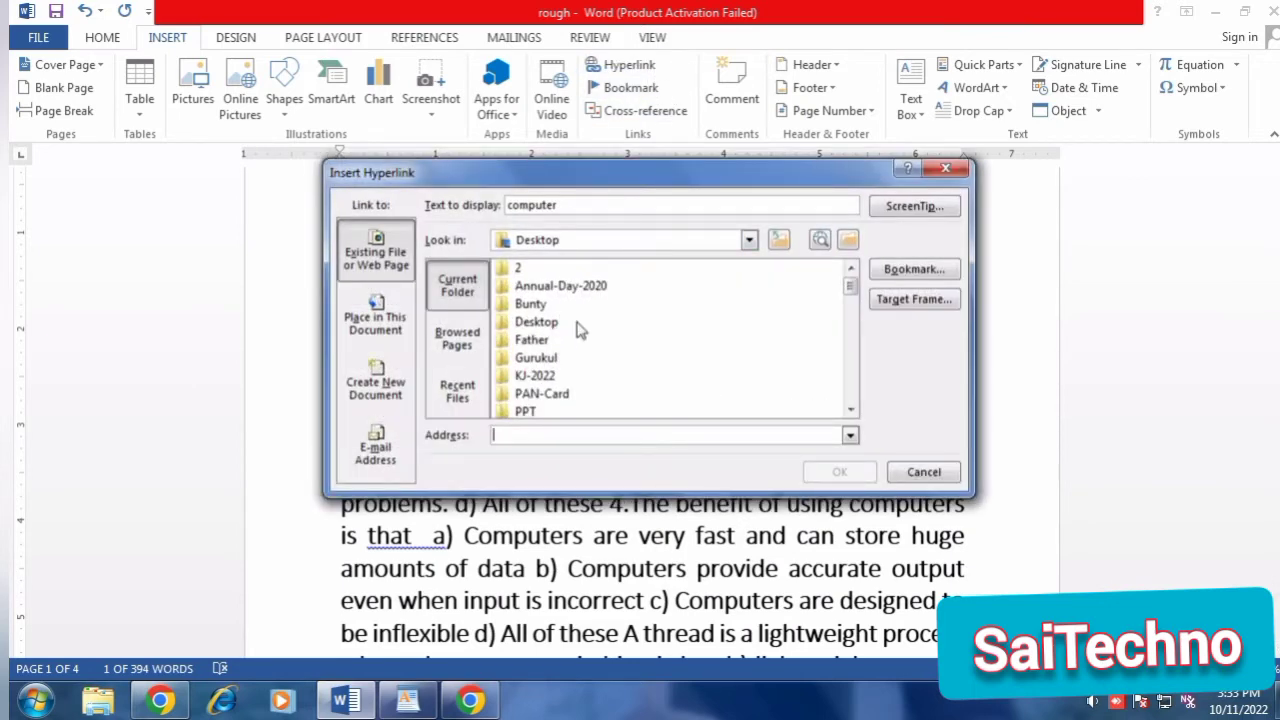
drag(851, 286, 865, 312)
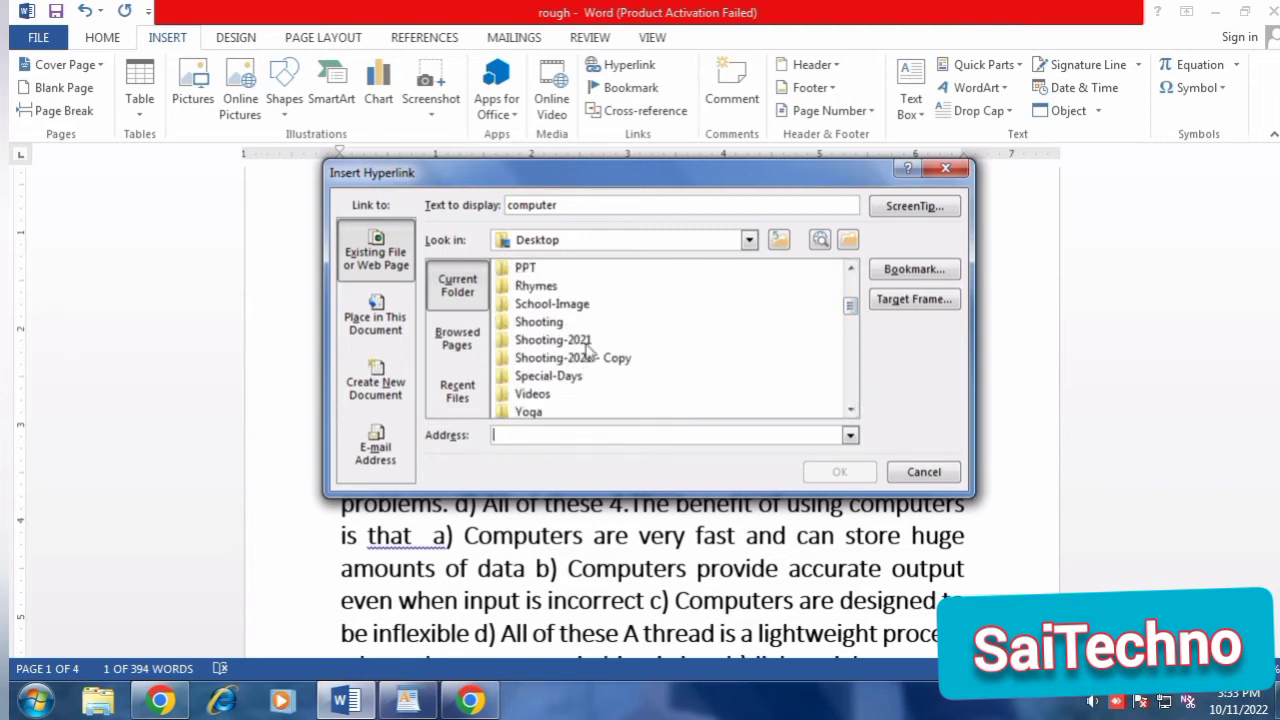
double_click(560, 270)
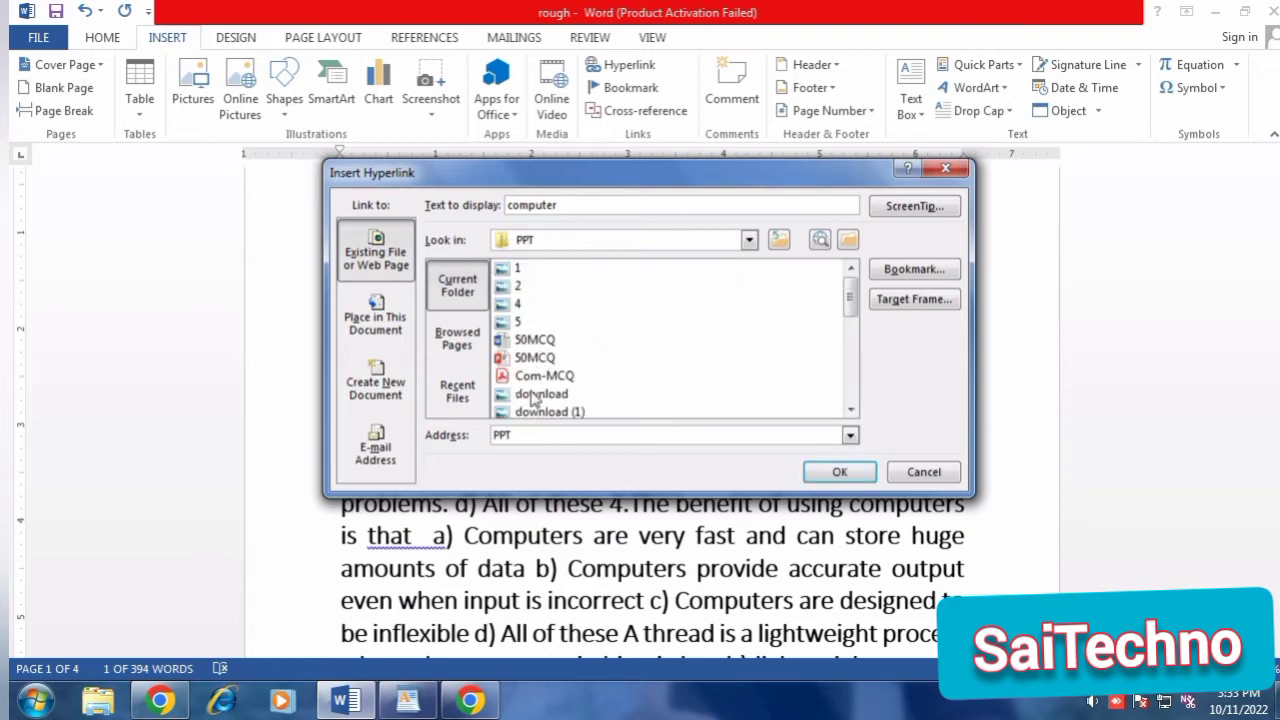
click(527, 303)
click(834, 472)
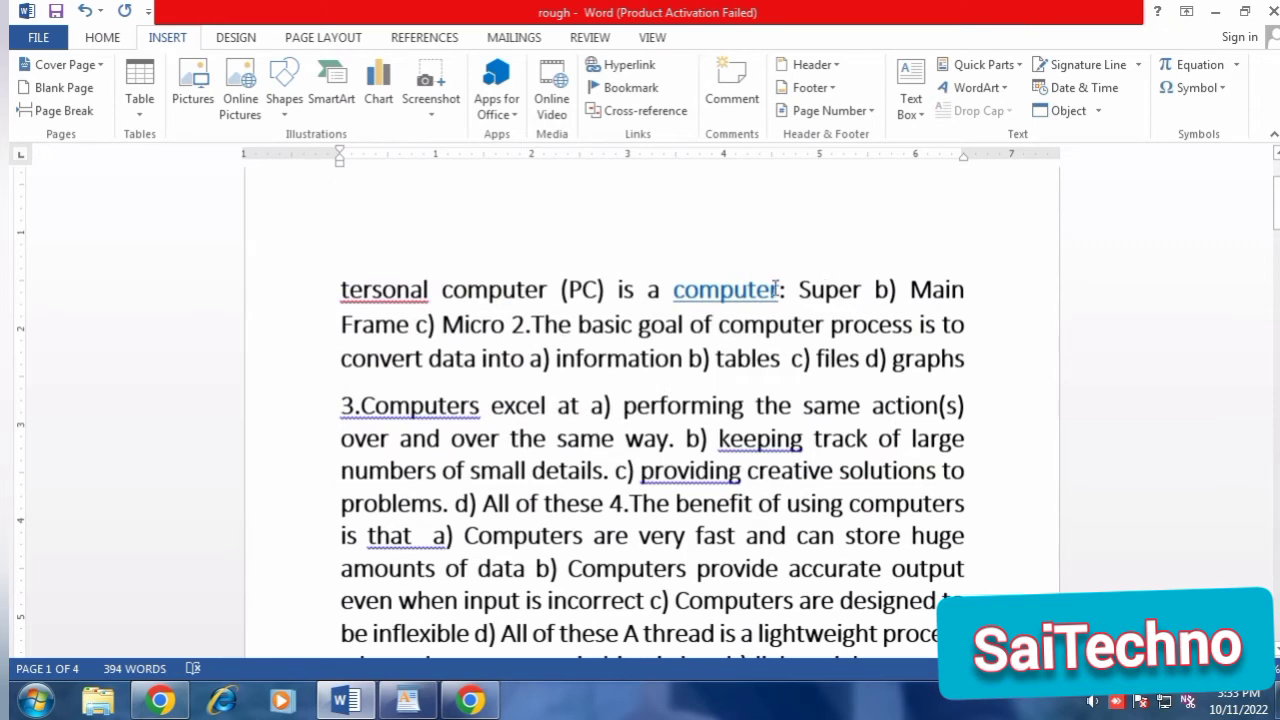
Follow the "computer" hyperlink in the first line twice, declining the default-browser offer and closing the linked picture each time.
mouse_move(765, 289)
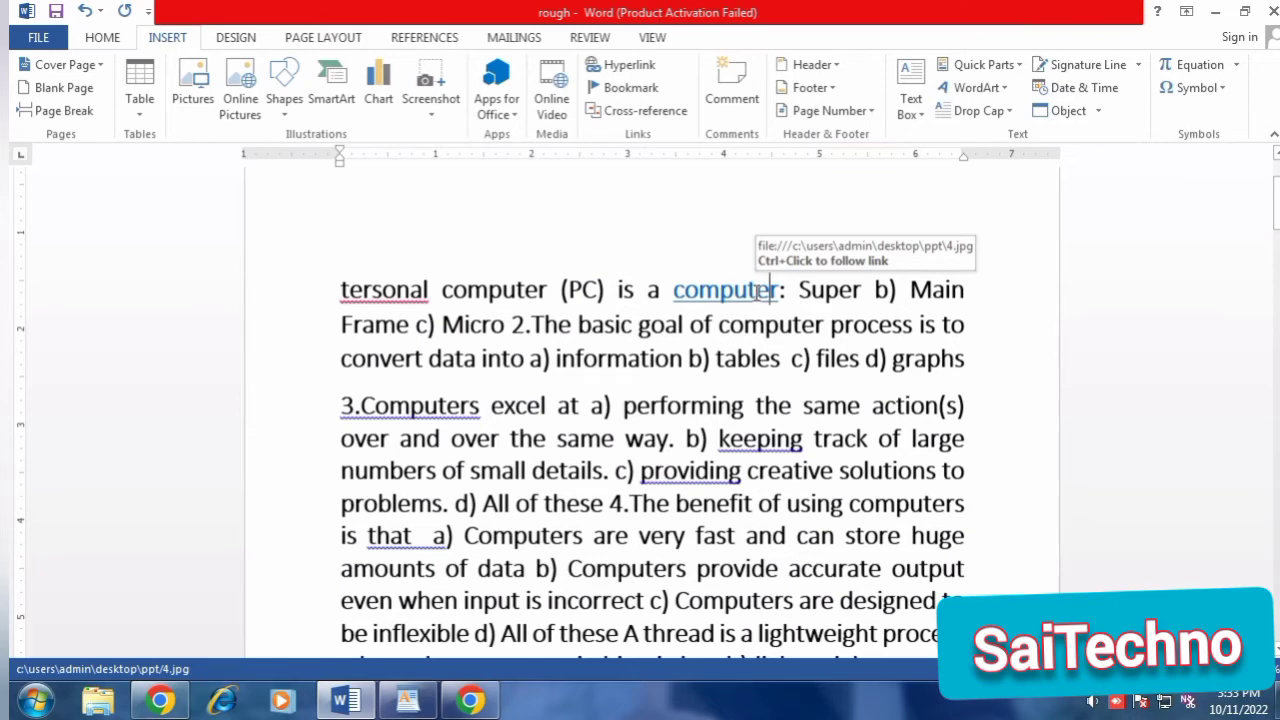
right_click(771, 289)
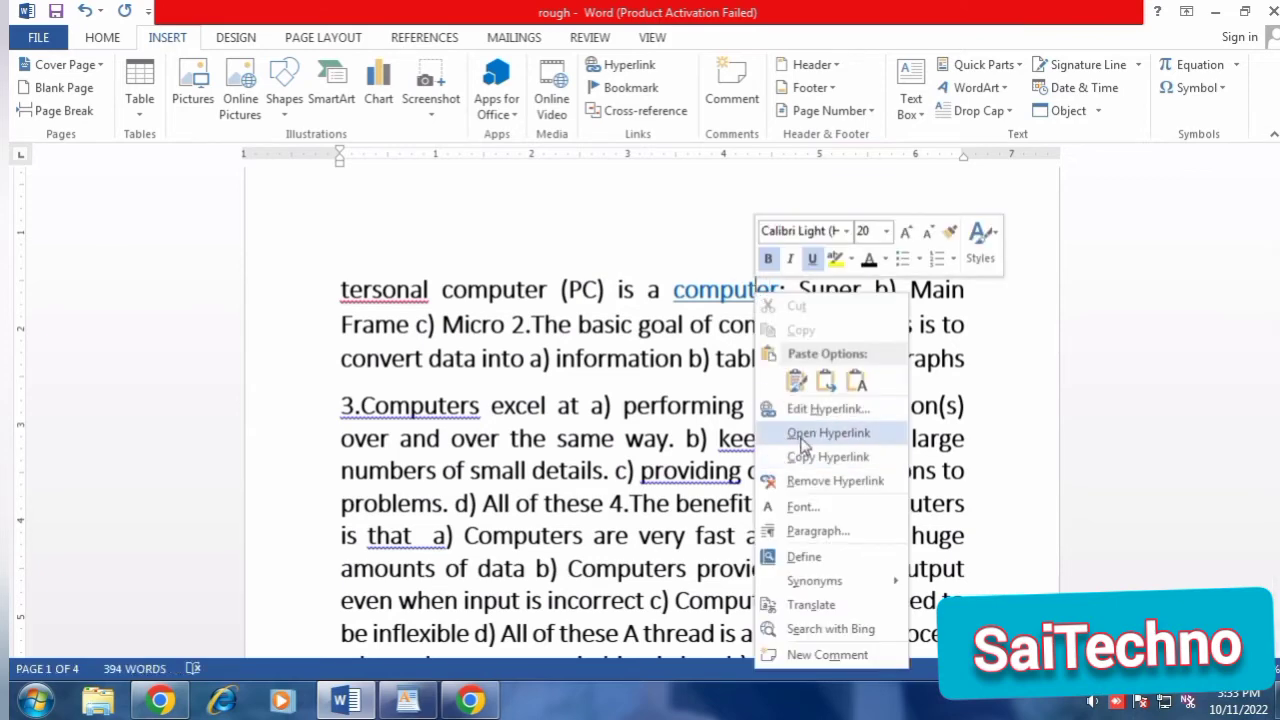
click(803, 438)
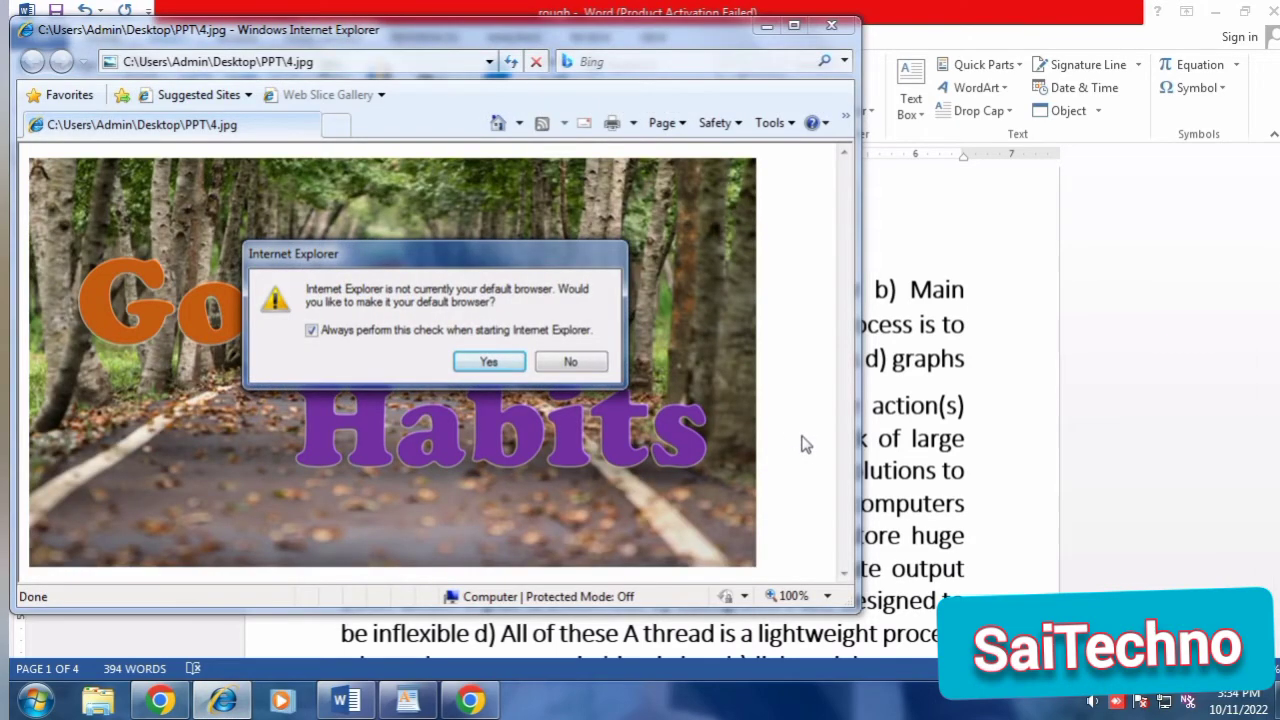
click(576, 362)
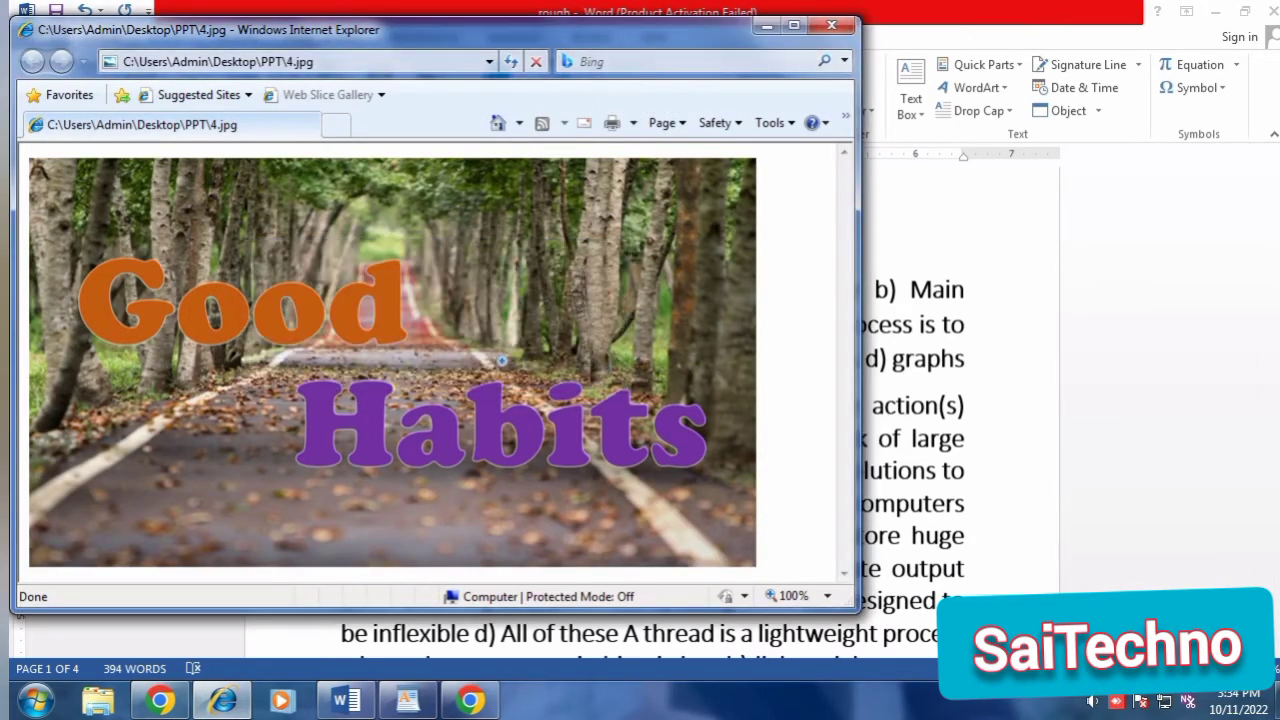
click(831, 24)
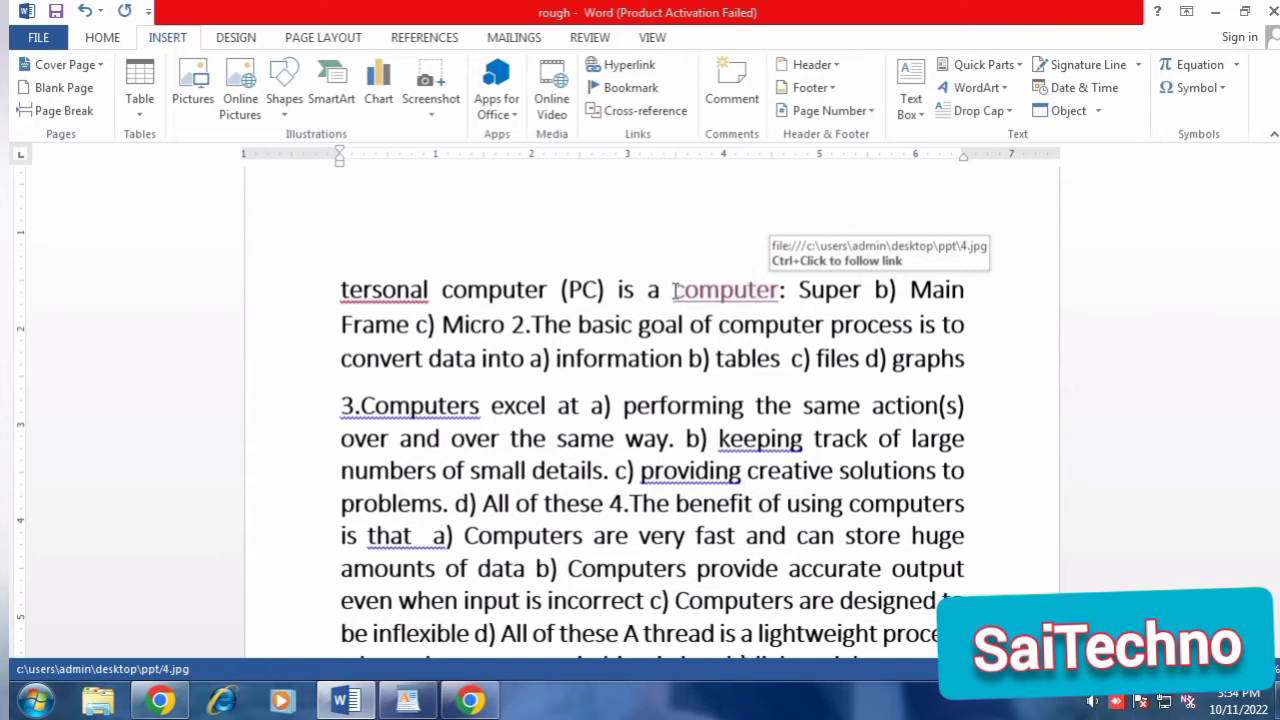
right_click(716, 293)
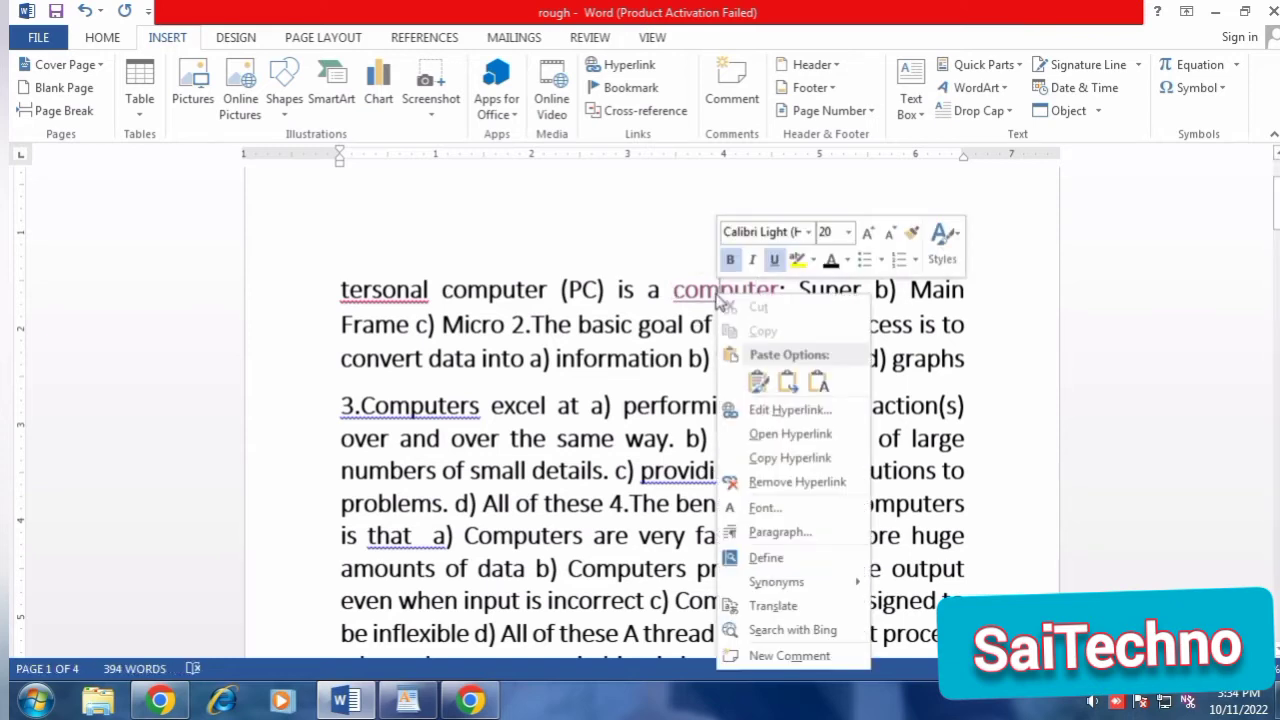
click(789, 434)
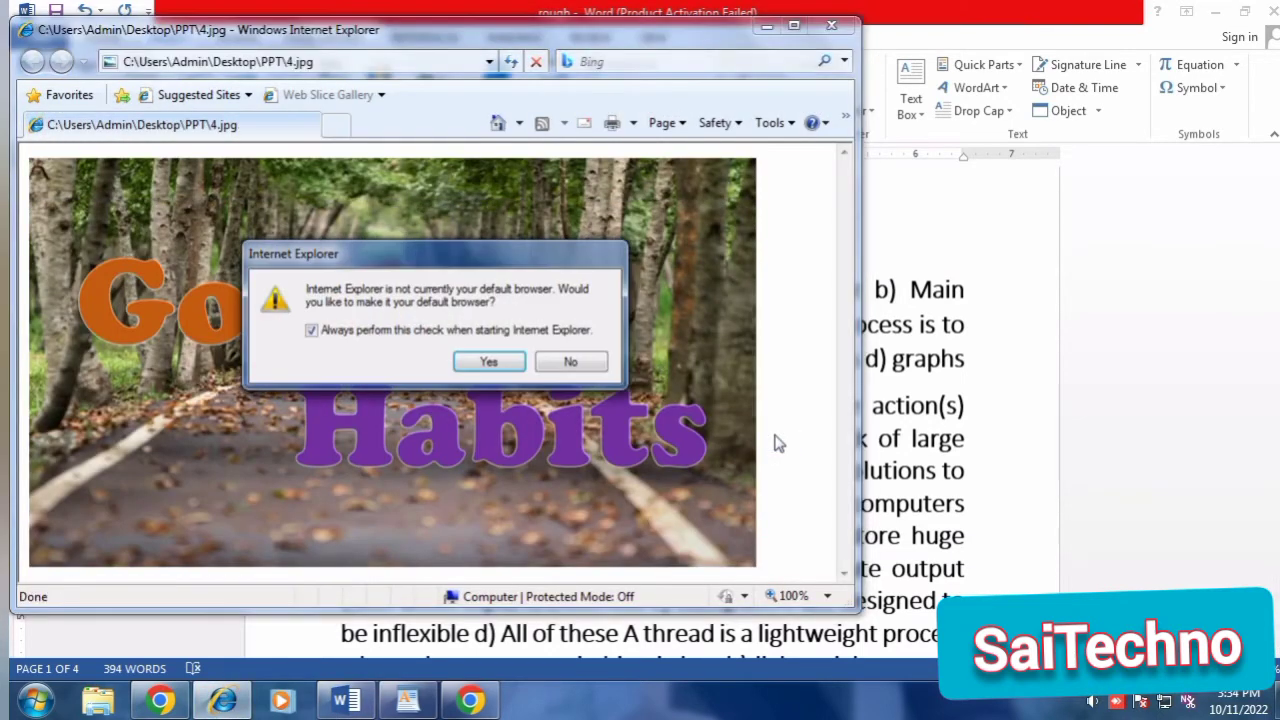
click(566, 362)
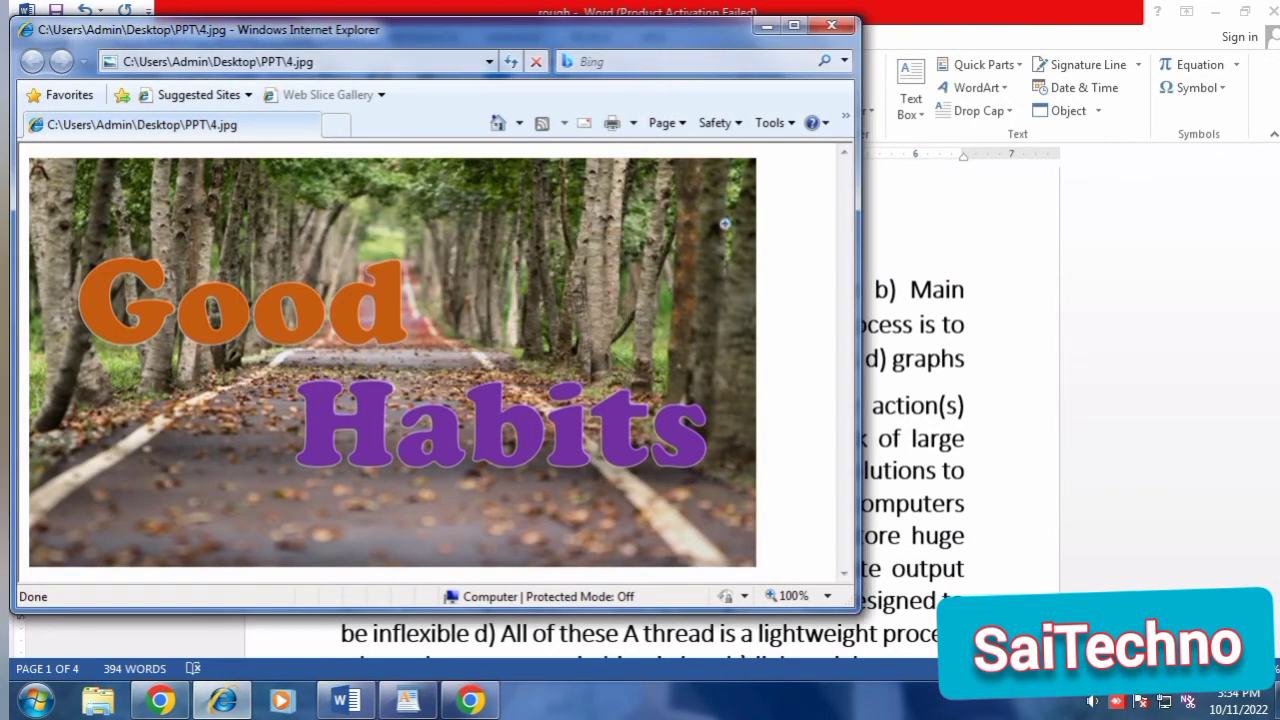
click(831, 25)
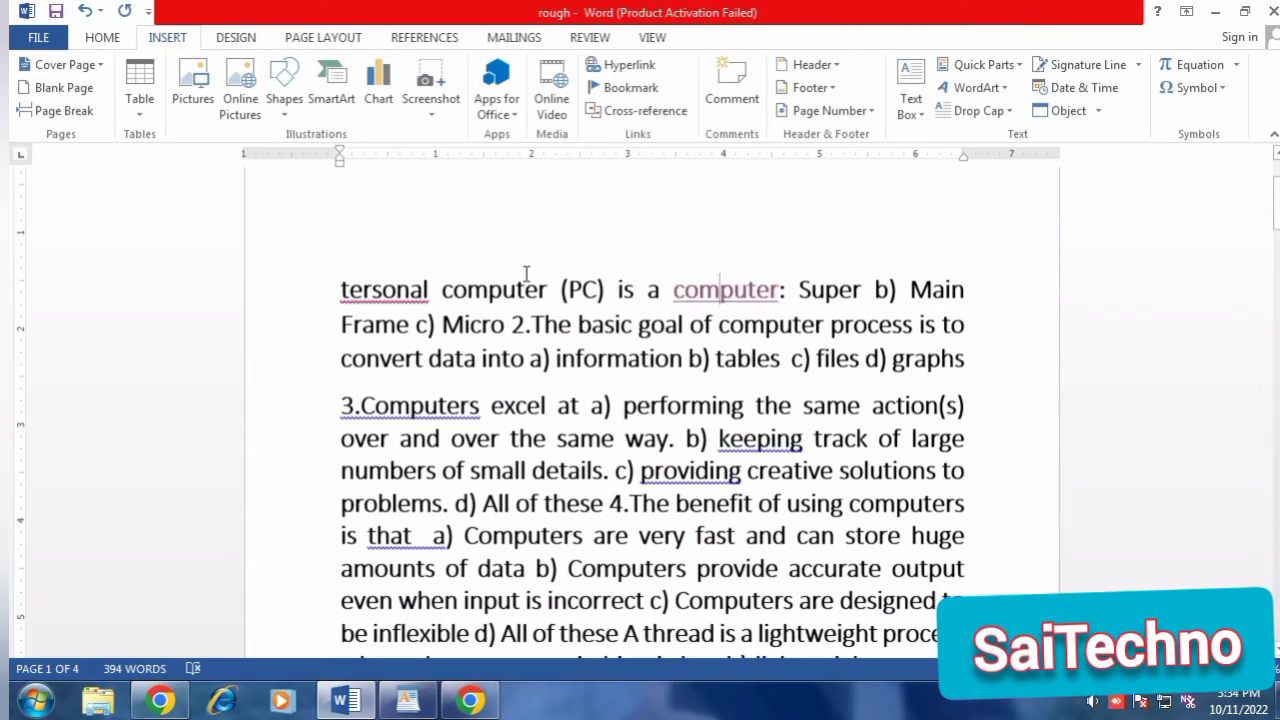
Assign the existing bookmark drive to the word "paging" just above item d) None of The Above.
scroll(648, 295, down, 1)
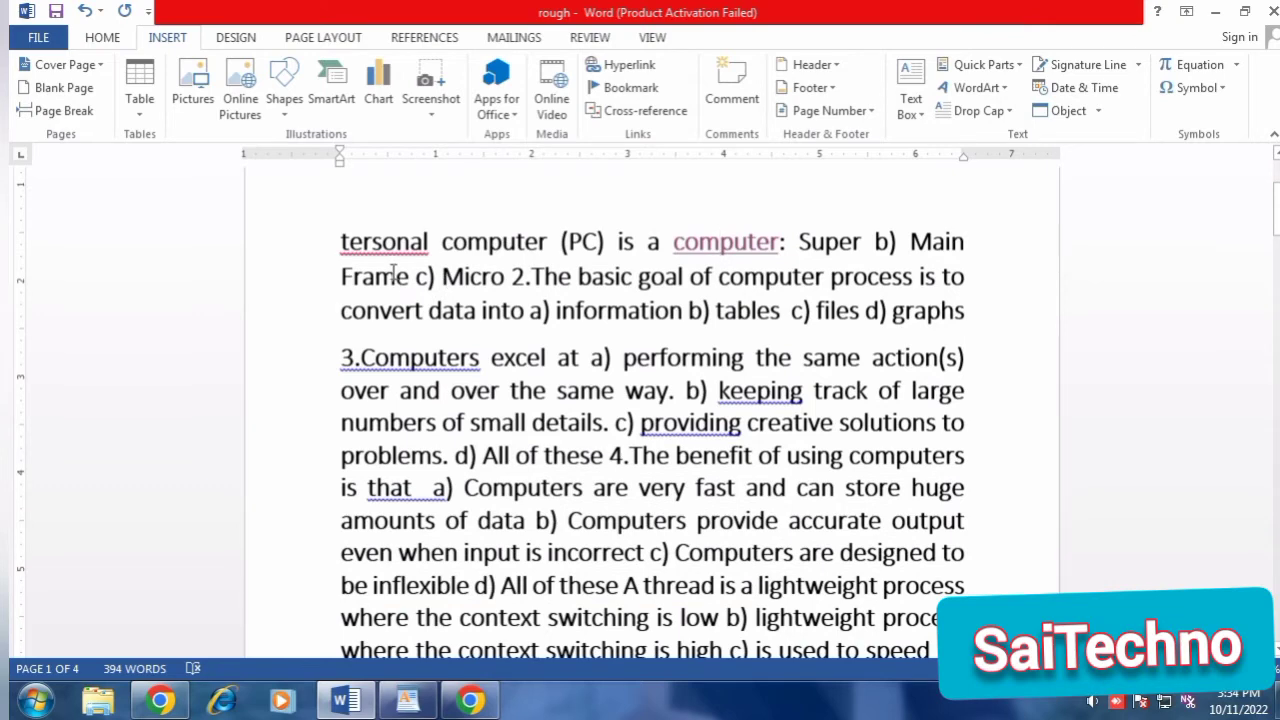
scroll(578, 452, down, 2)
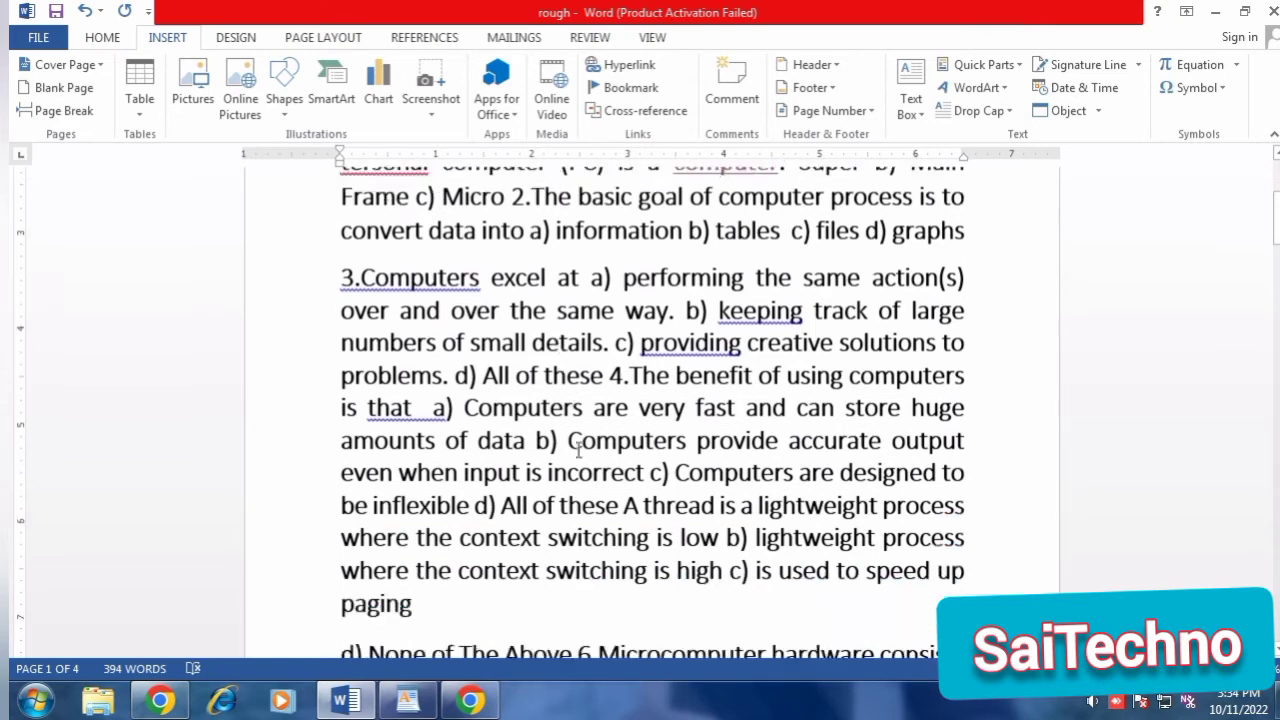
scroll(578, 452, down, 5)
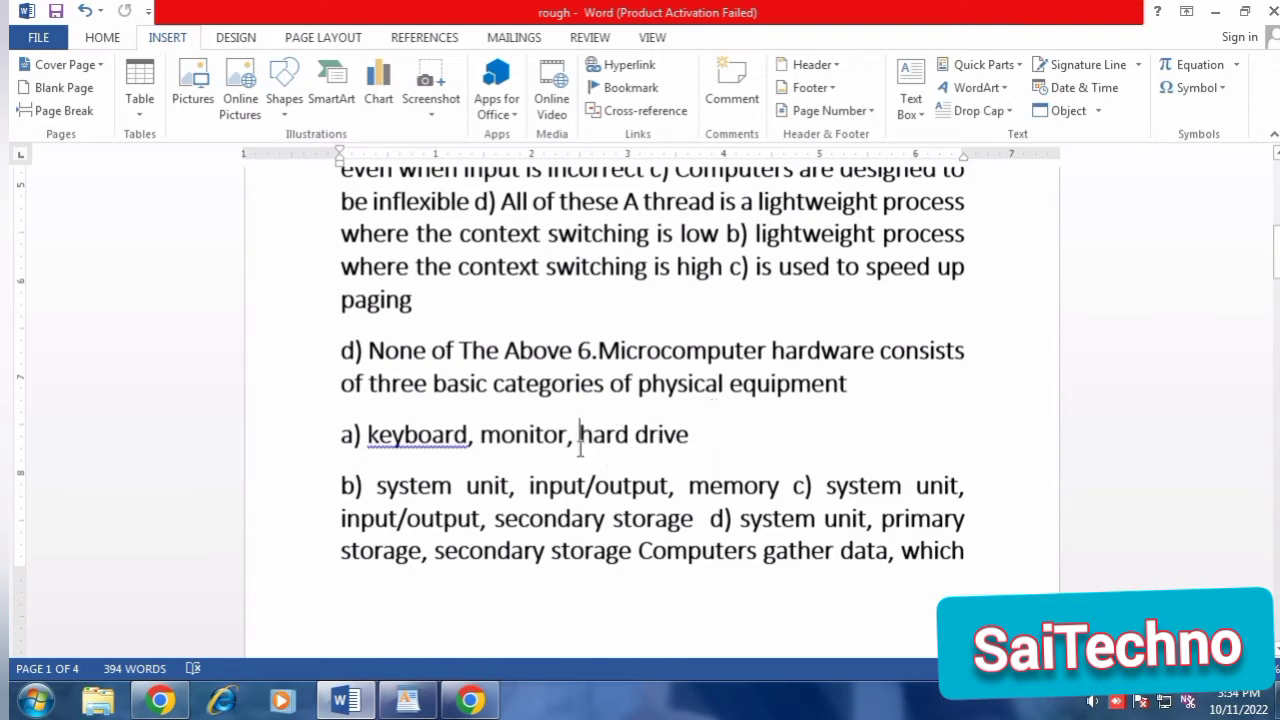
scroll(521, 495, down, 1)
scroll(521, 495, down, 4)
scroll(521, 495, up, 8)
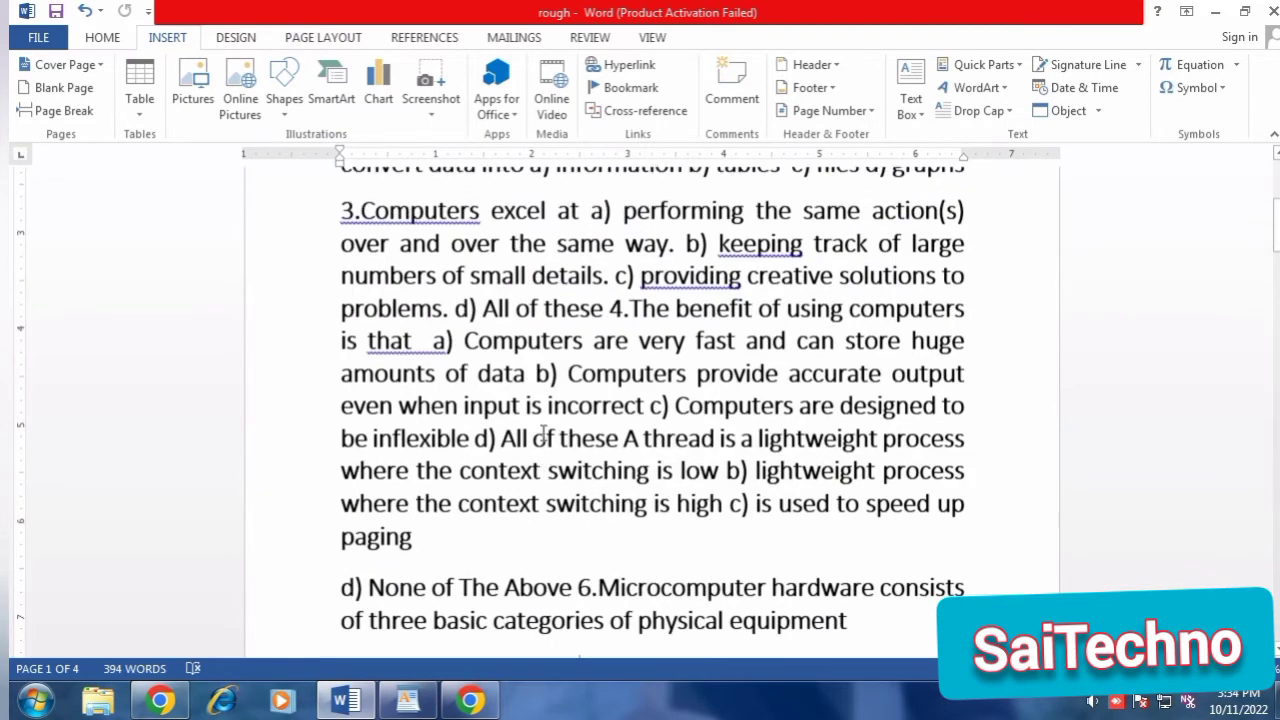
scroll(462, 577, down, 2)
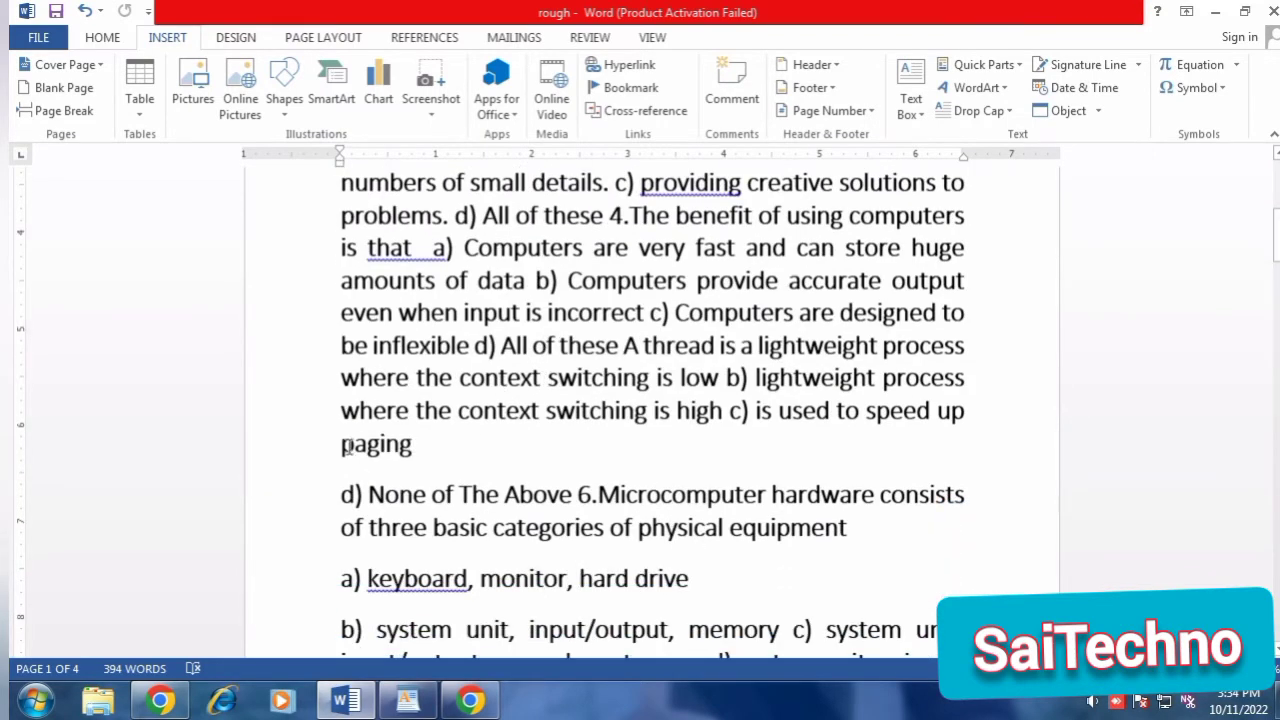
drag(341, 447, 426, 452)
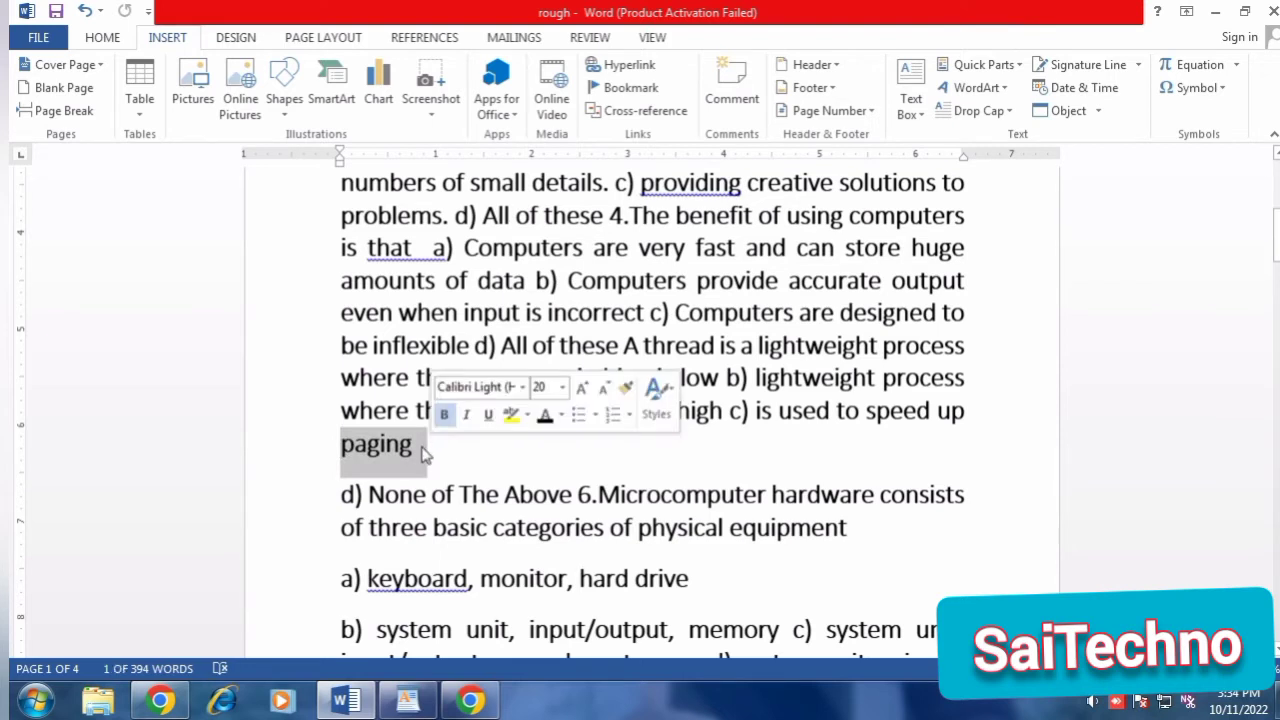
click(643, 98)
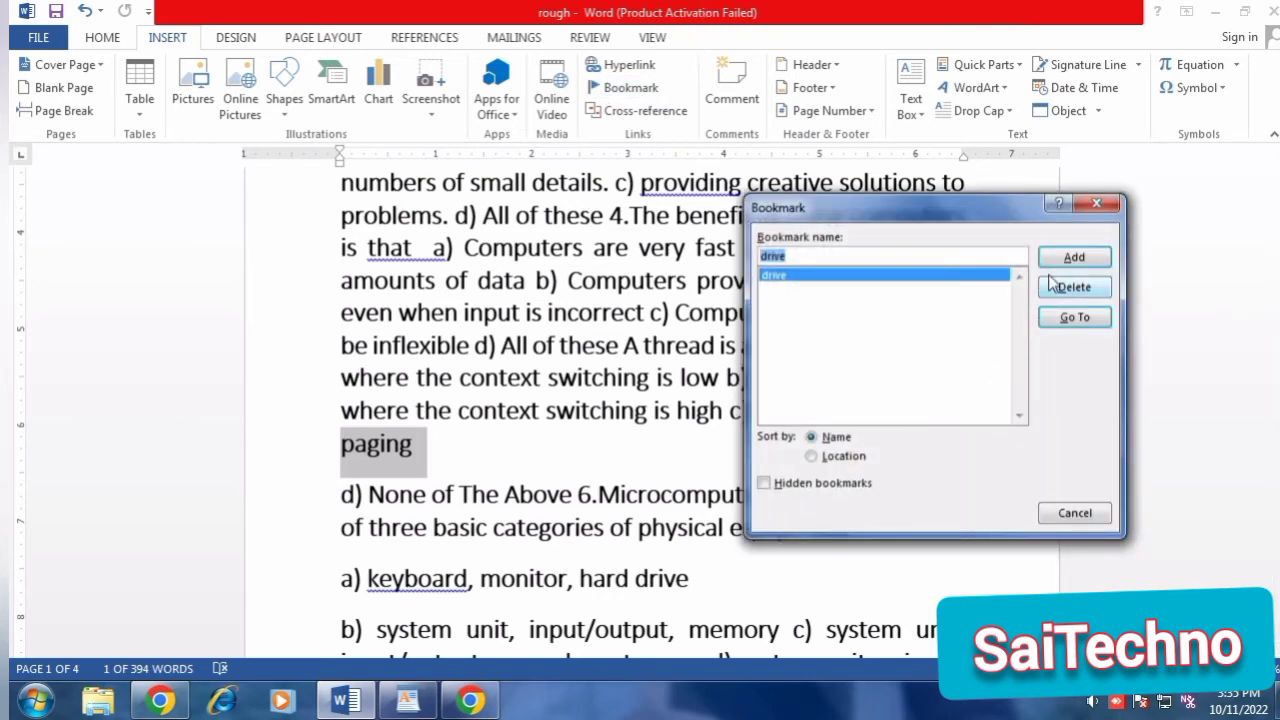
click(1065, 257)
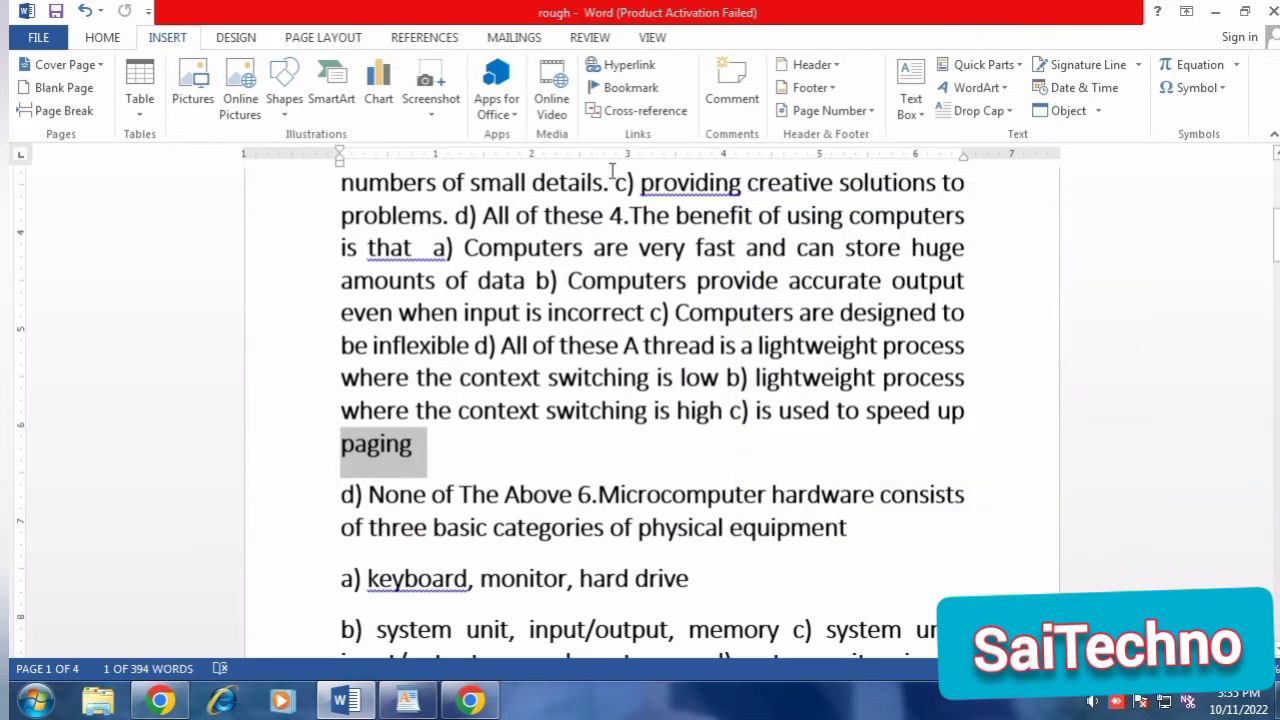
Add a new bookmark named paging to the selected word "paging".
click(627, 87)
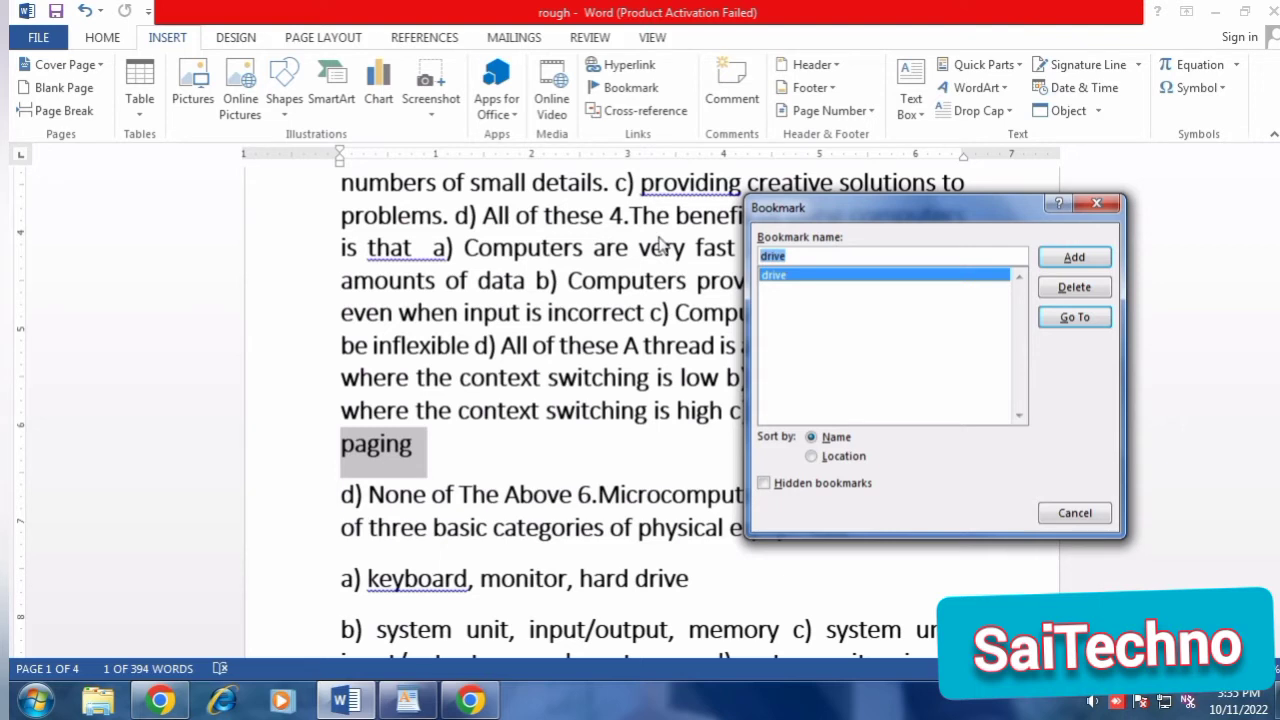
text(paging)
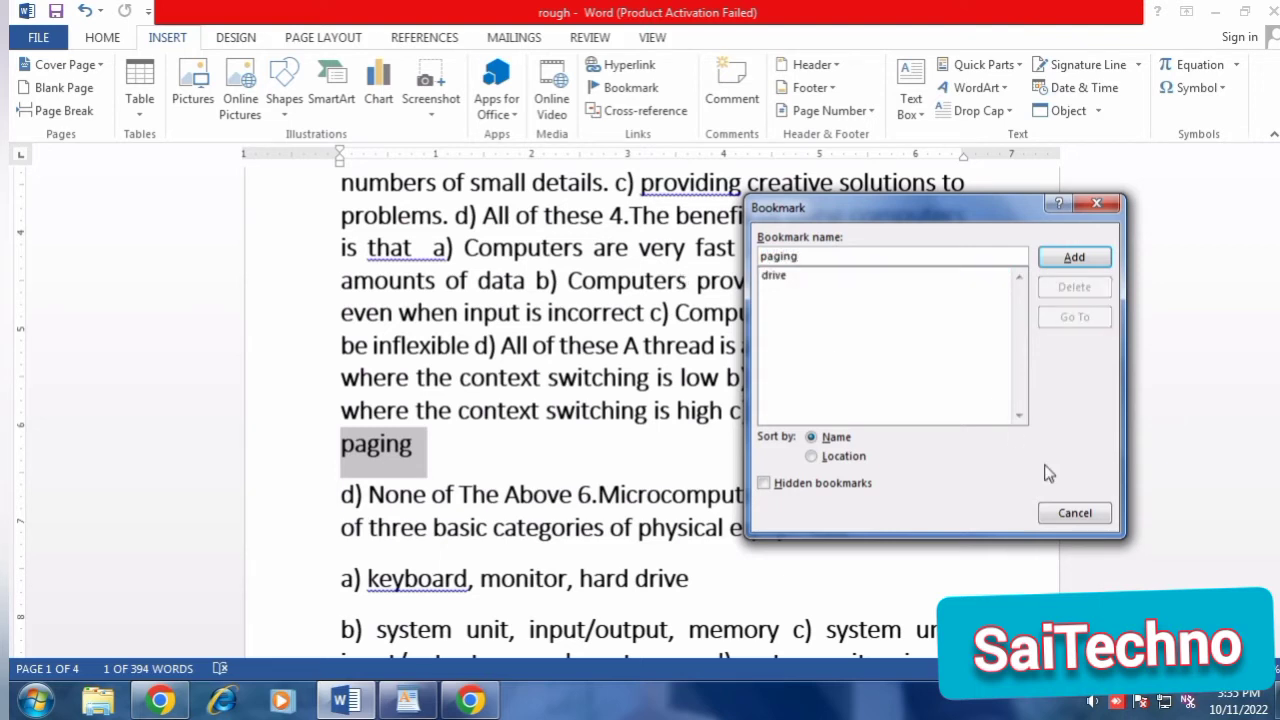
click(1087, 258)
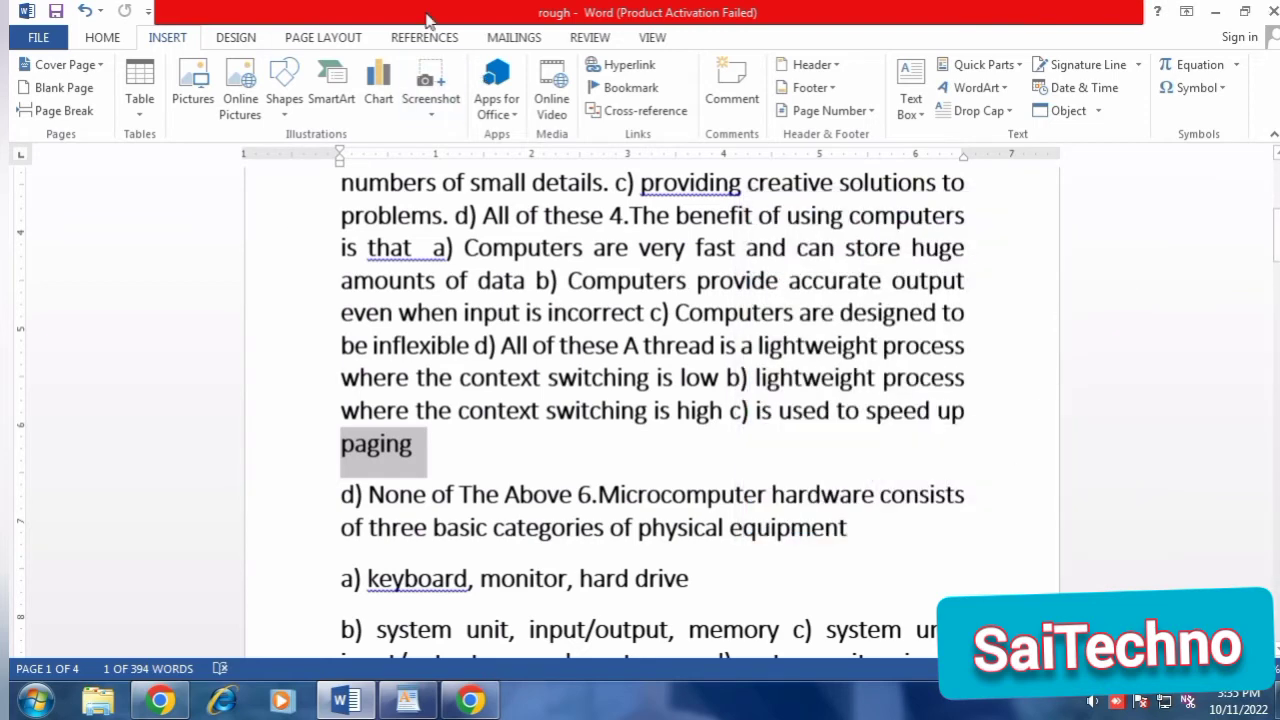
Save and close the document, and reopen rough from the desktop, dismissing the activation wizard.
key(ctrl+s)
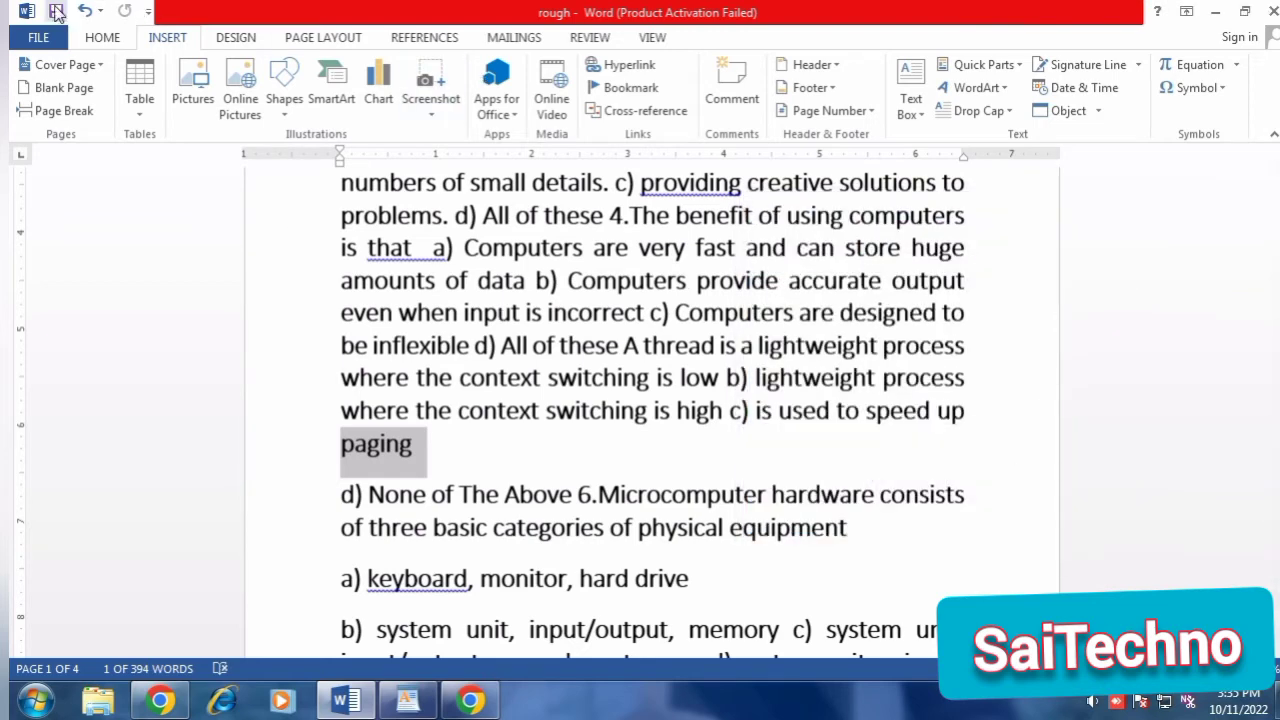
click(1272, 12)
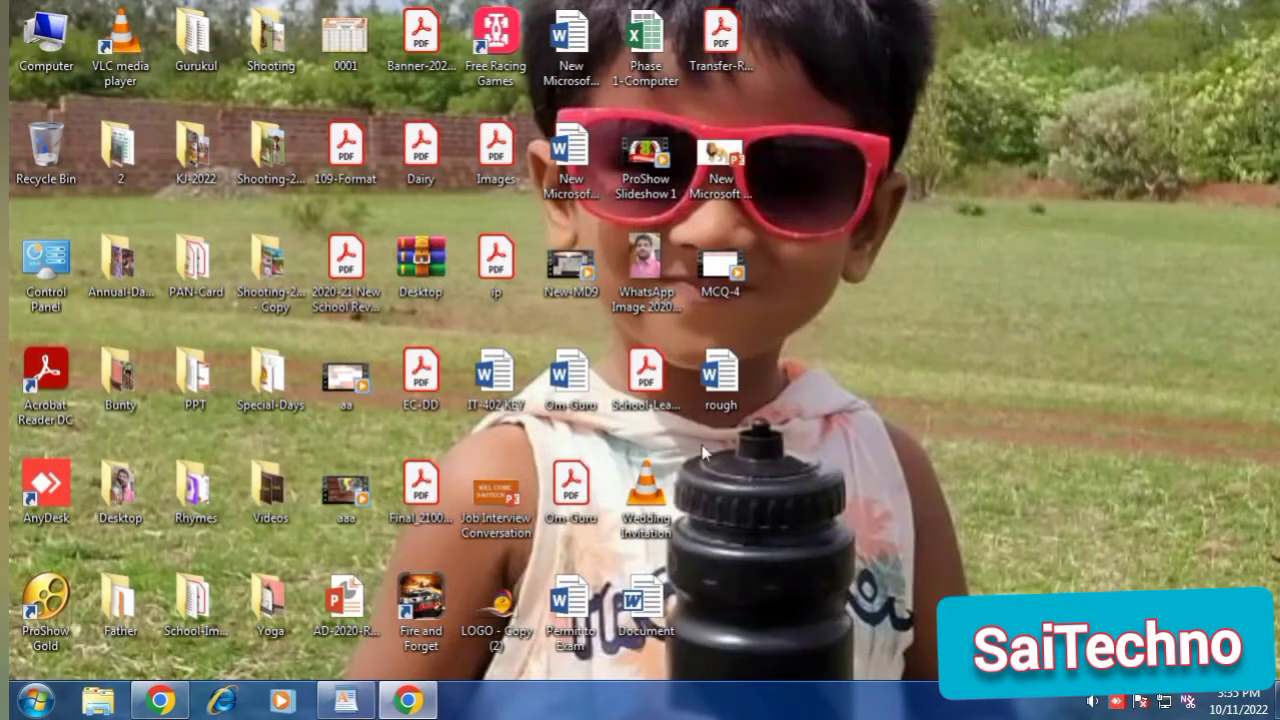
double_click(716, 392)
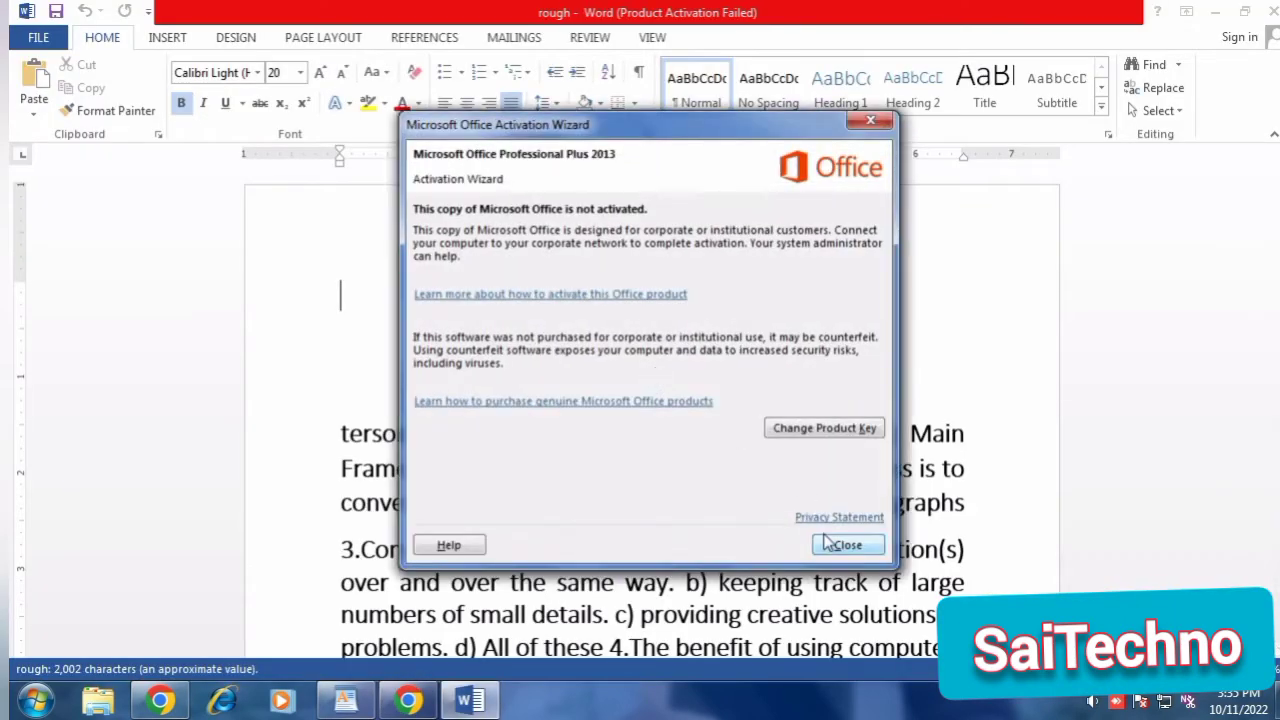
click(843, 545)
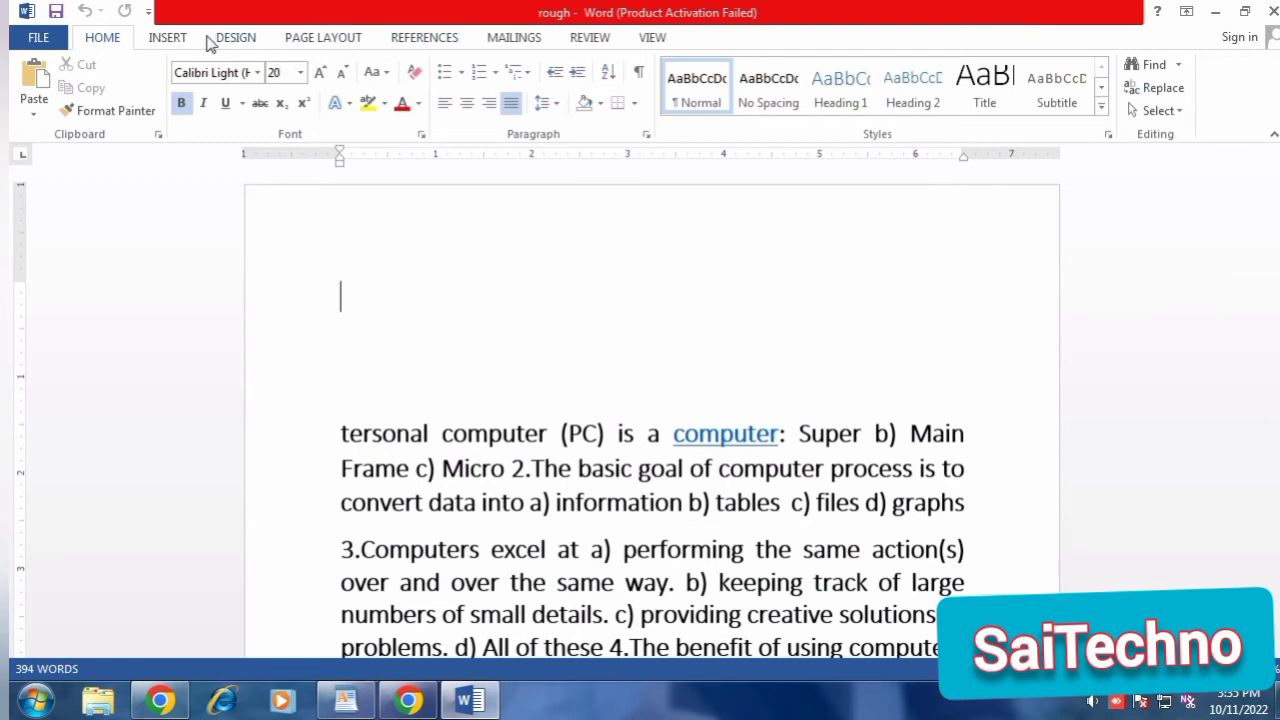
Go to the bookmark paging in the reopened document and close the Bookmark dialog.
click(177, 40)
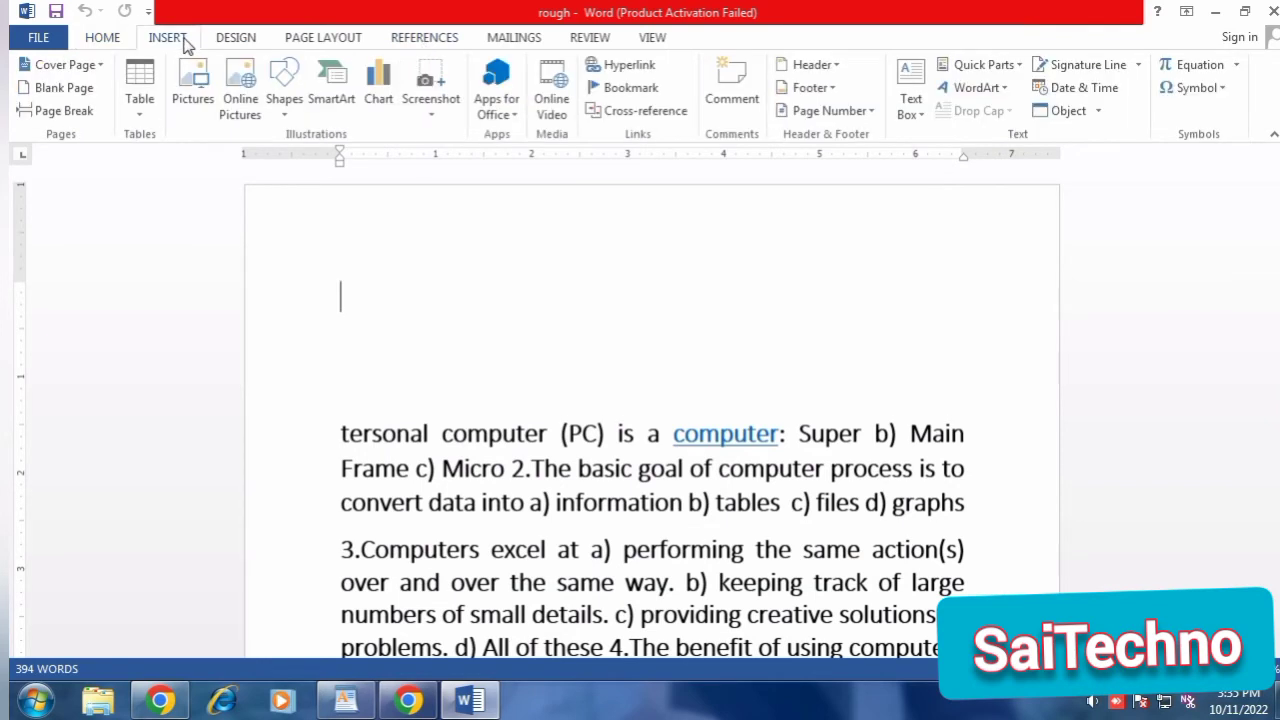
click(631, 88)
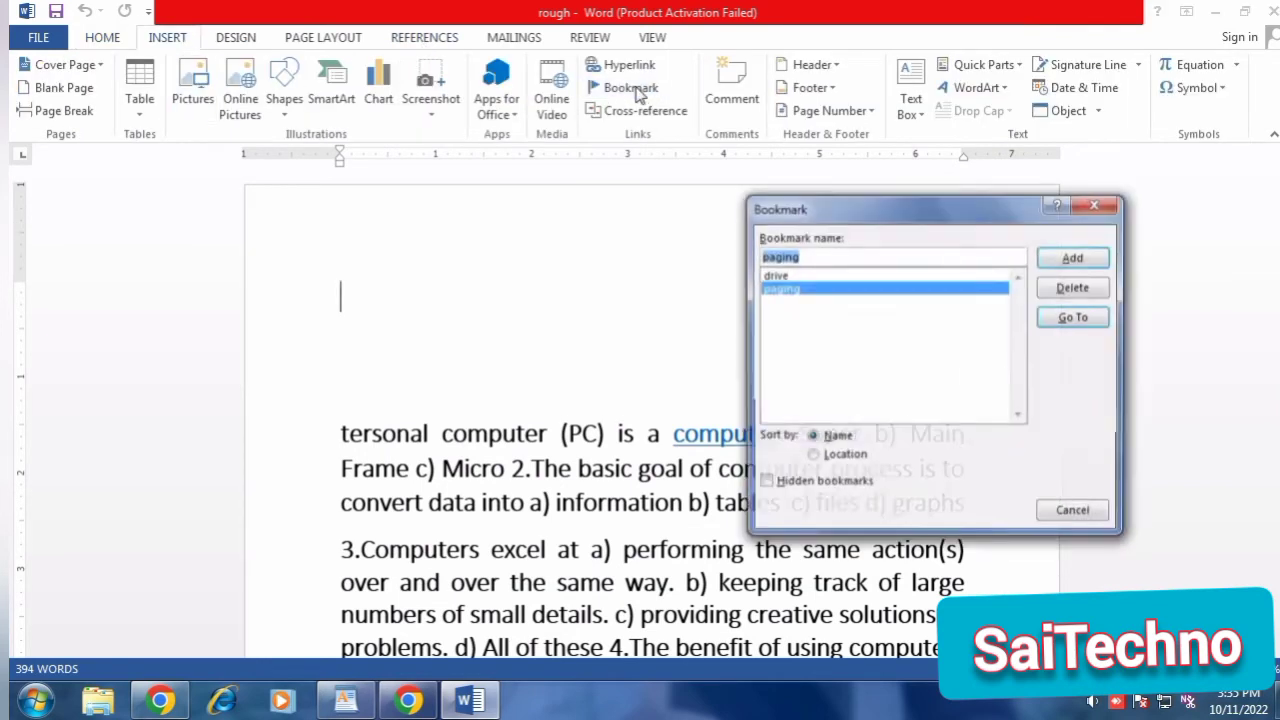
click(785, 275)
click(786, 289)
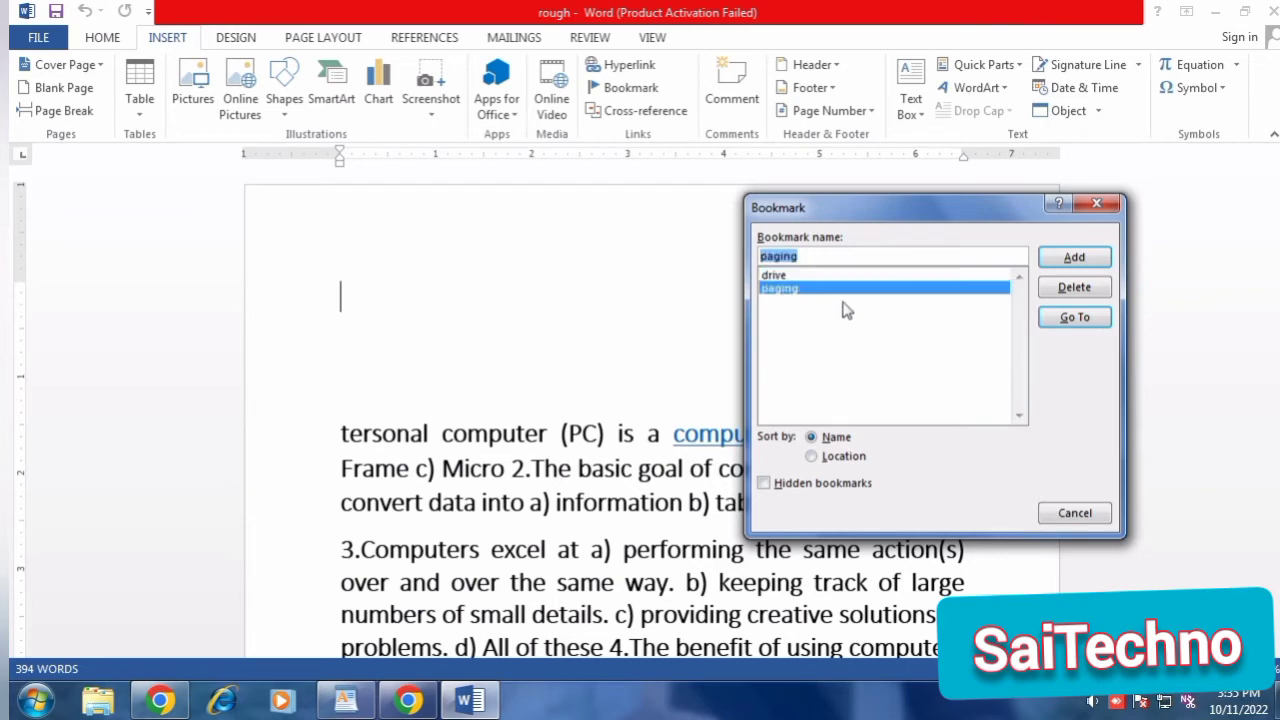
click(1073, 316)
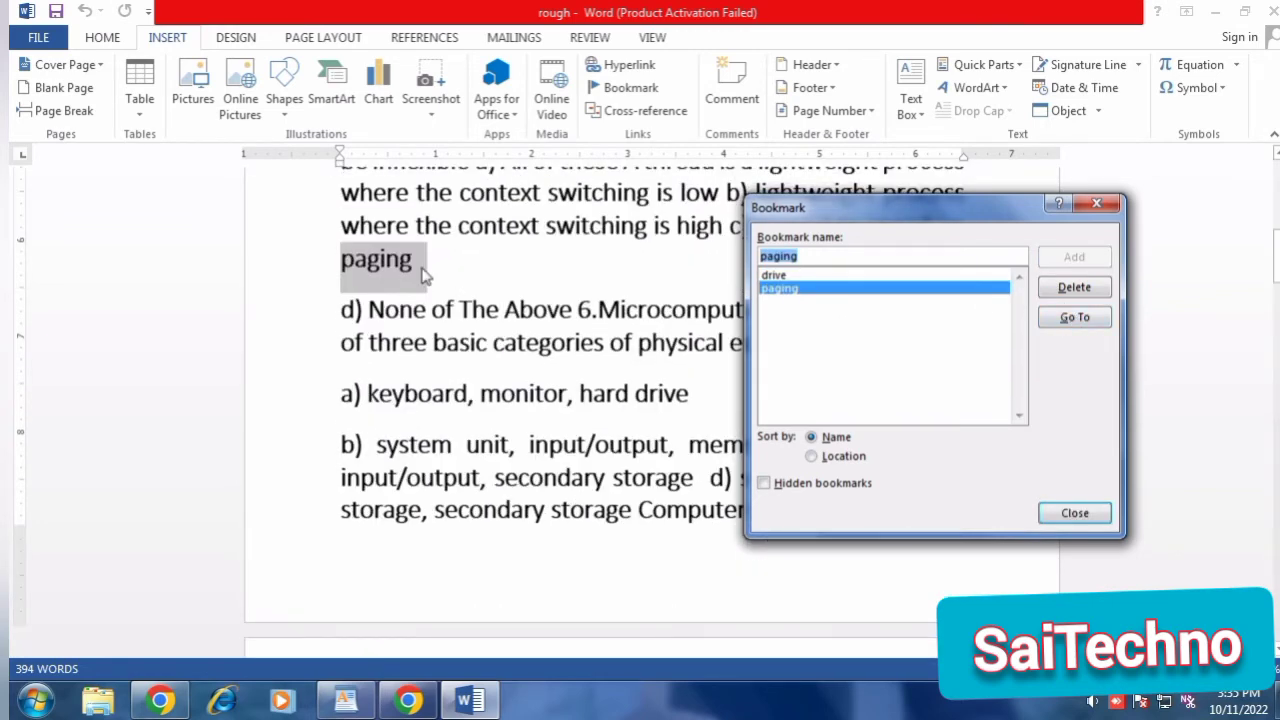
click(422, 269)
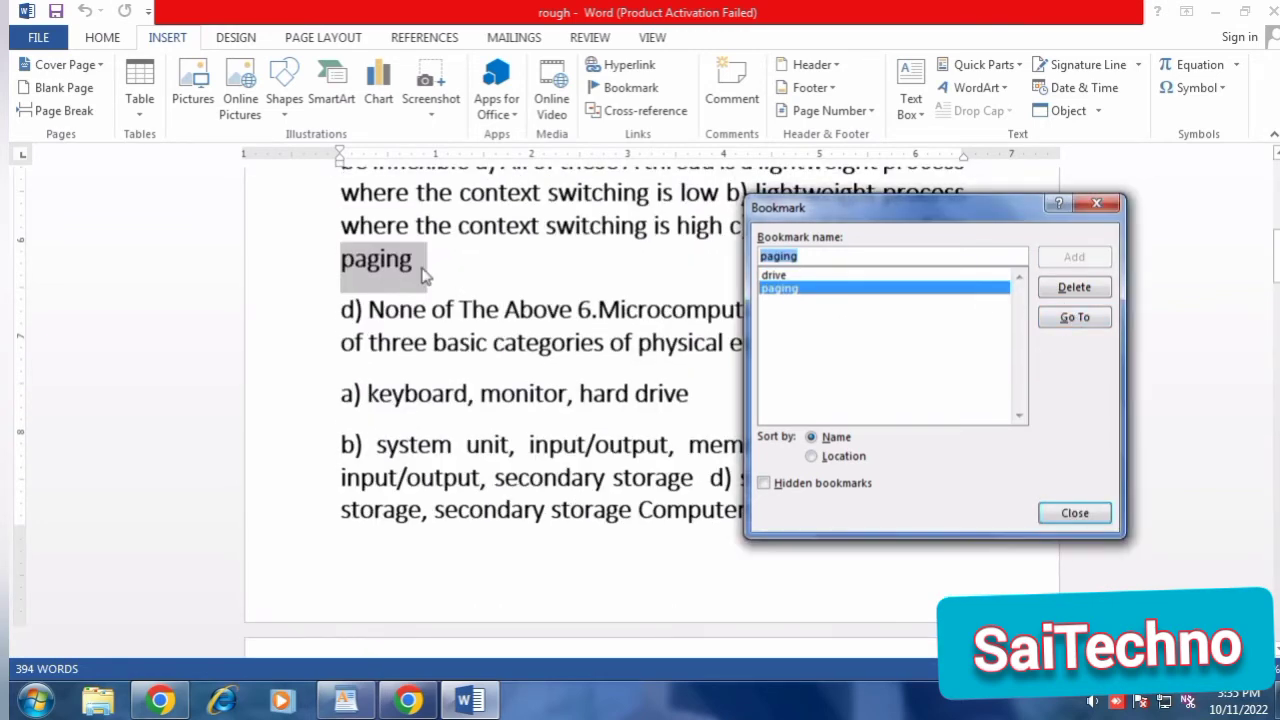
click(1048, 515)
click(1097, 204)
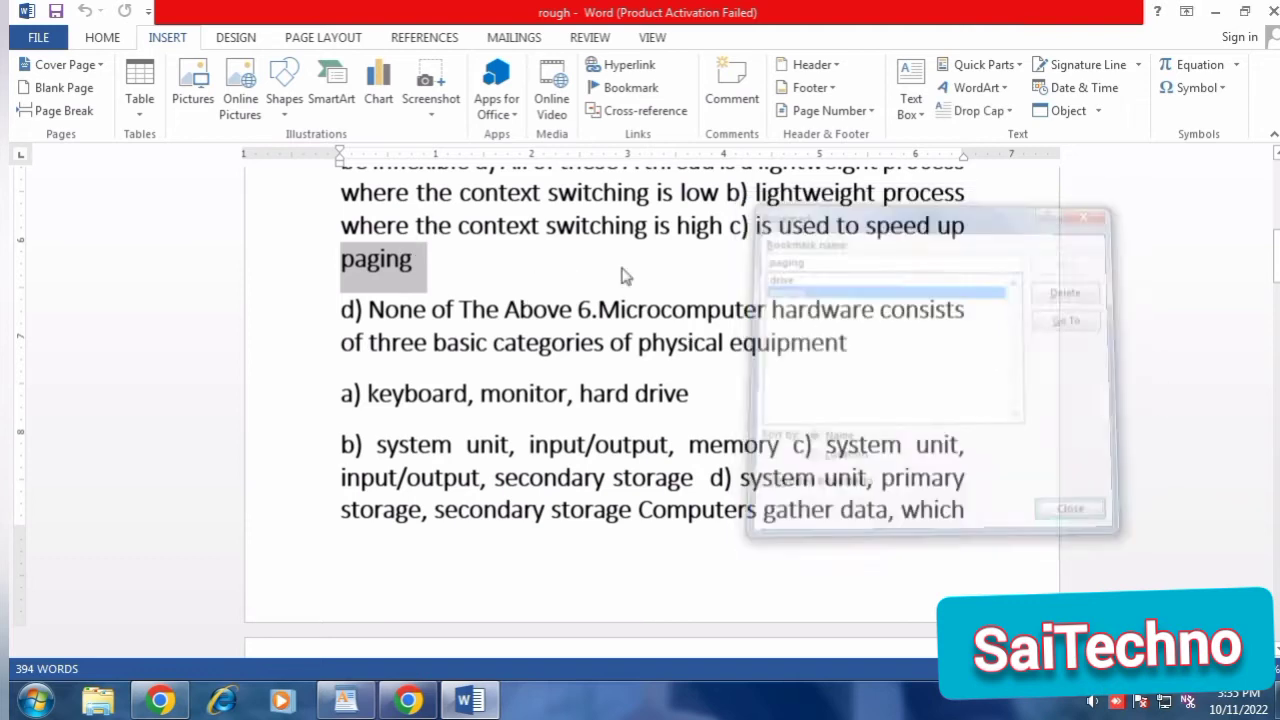
click(422, 270)
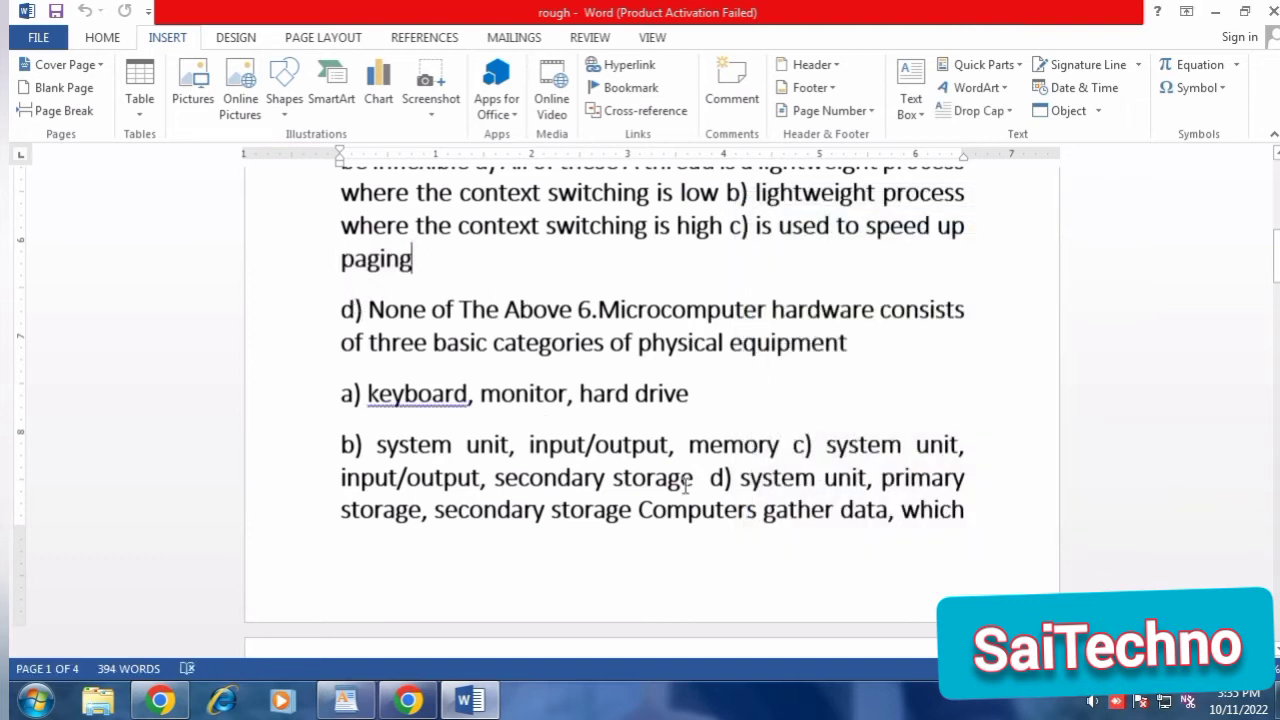
Add a comment reading "imports" to the word "graphs" in the third line of the first paragraph.
scroll(370, 260, up, 5)
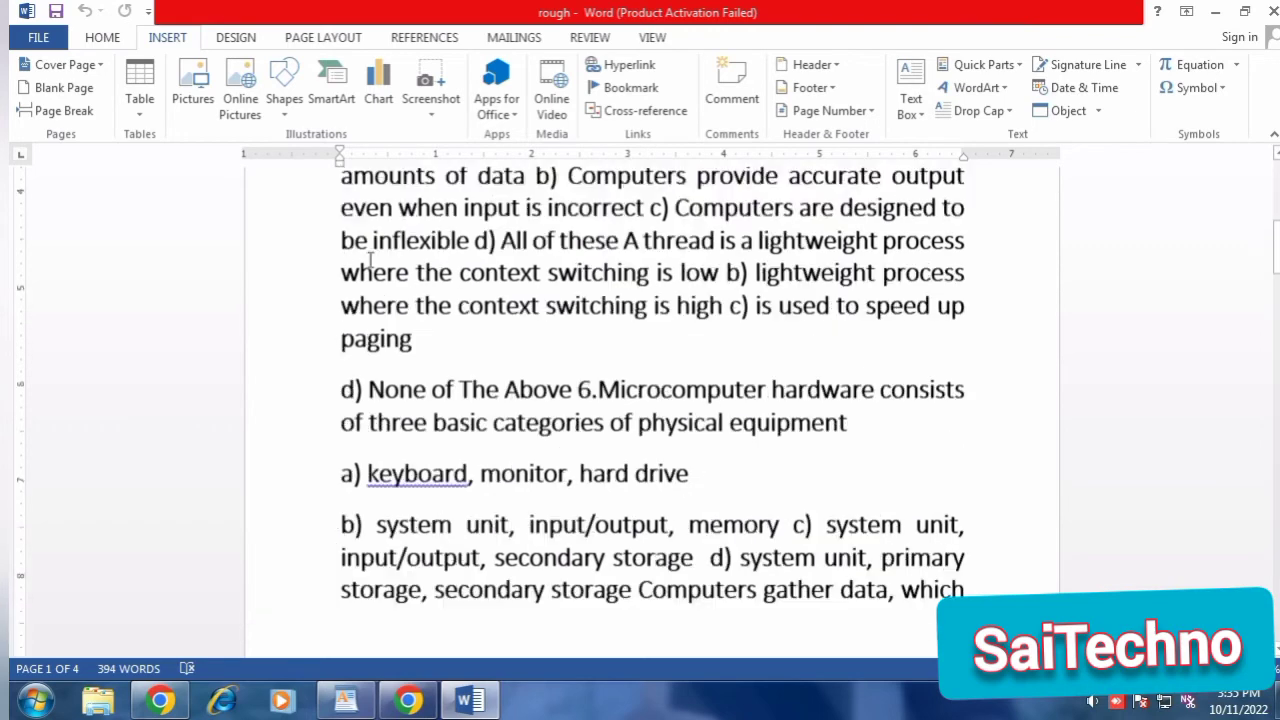
scroll(370, 260, up, 1)
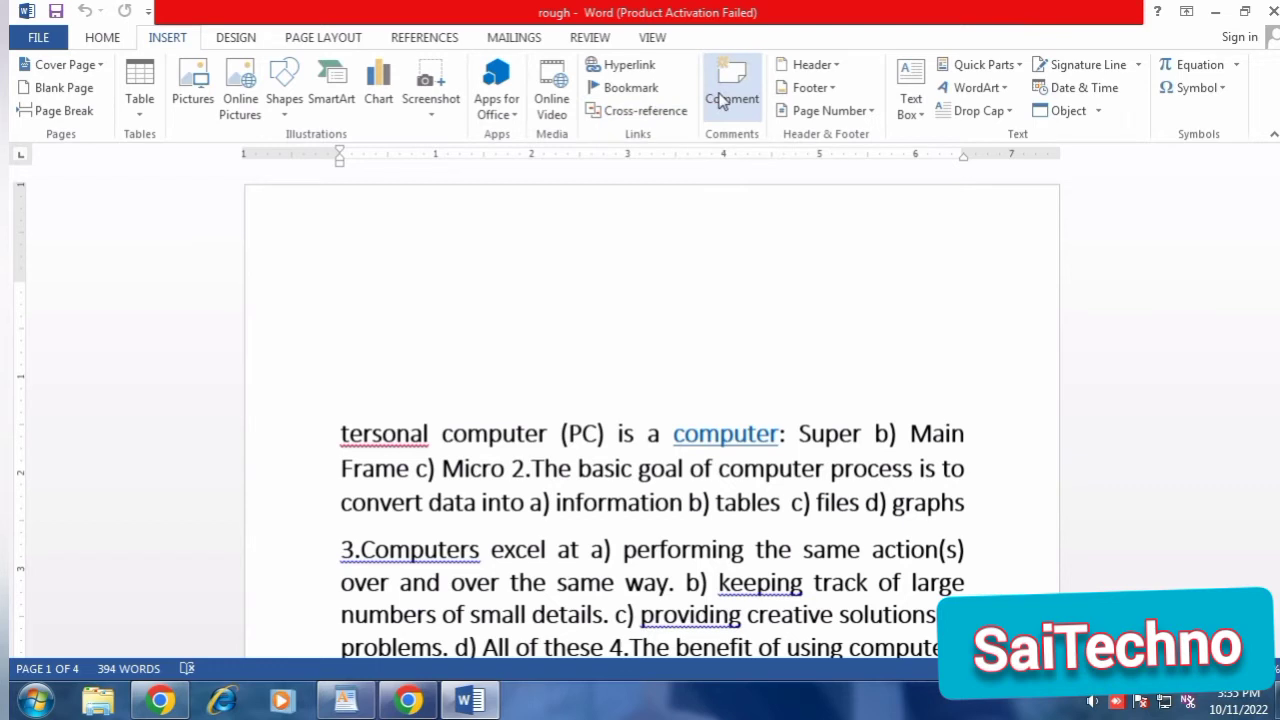
scroll(871, 443, down, 1)
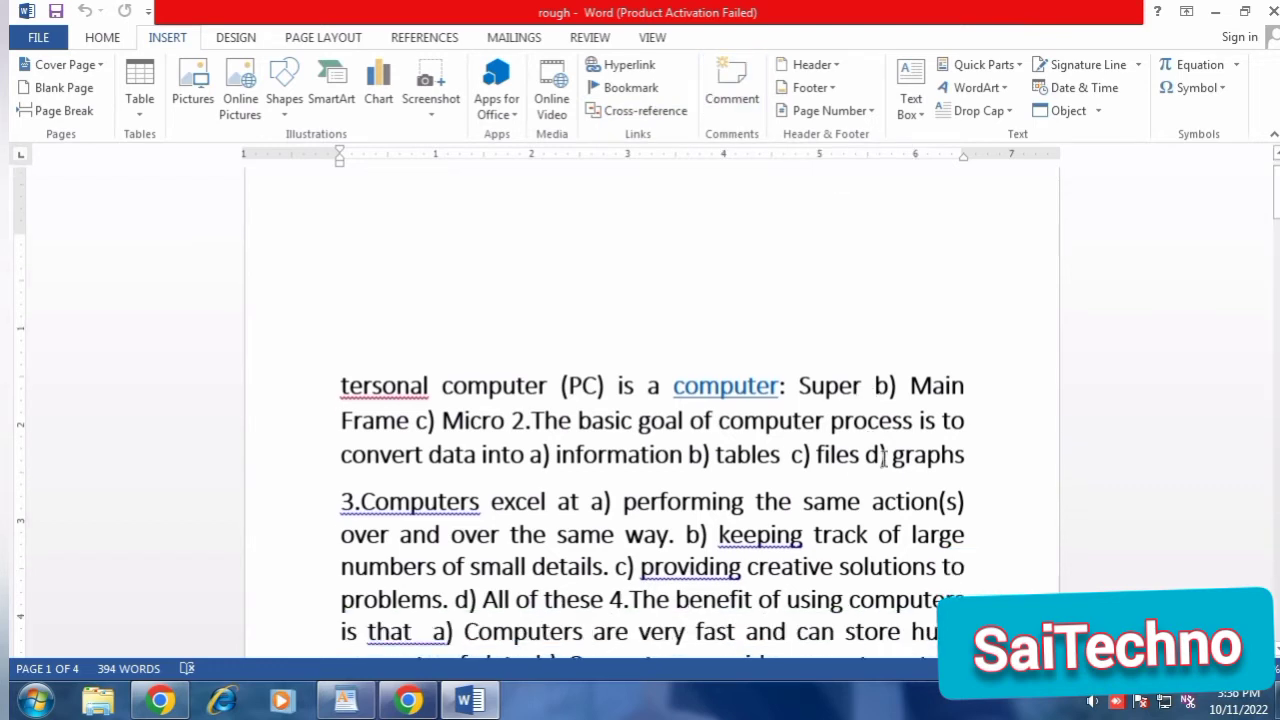
drag(891, 456, 972, 456)
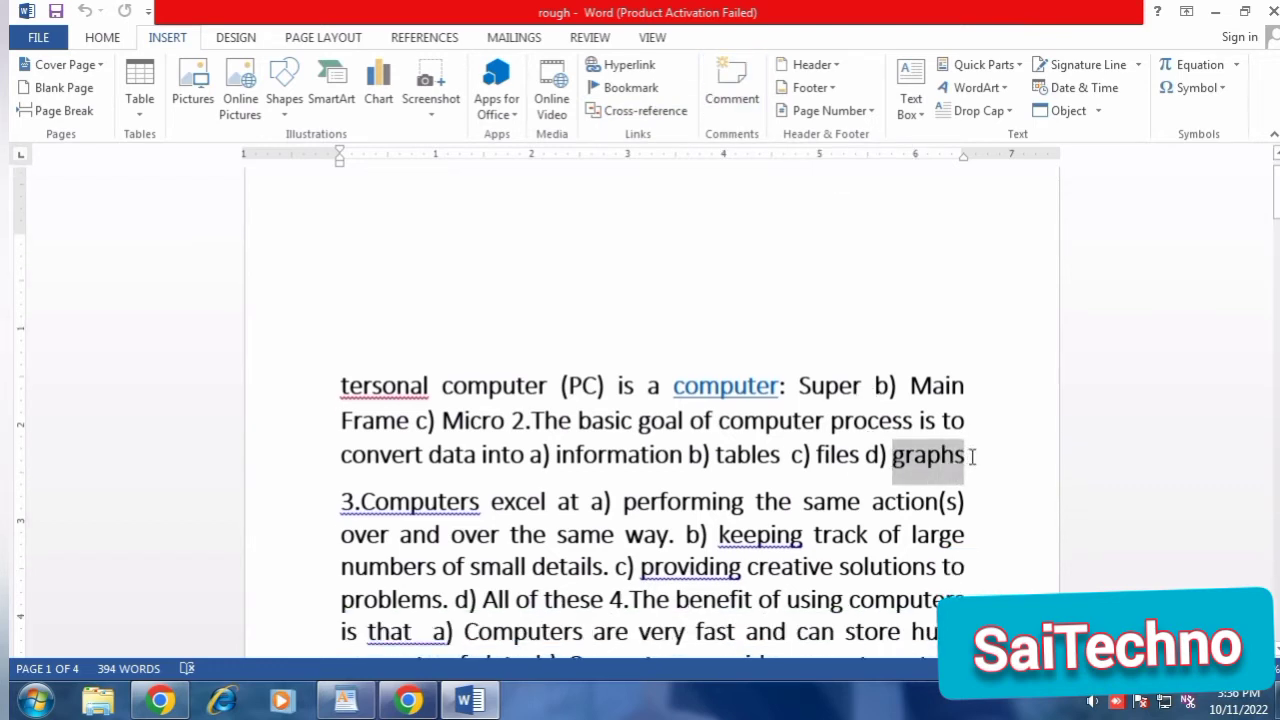
click(740, 100)
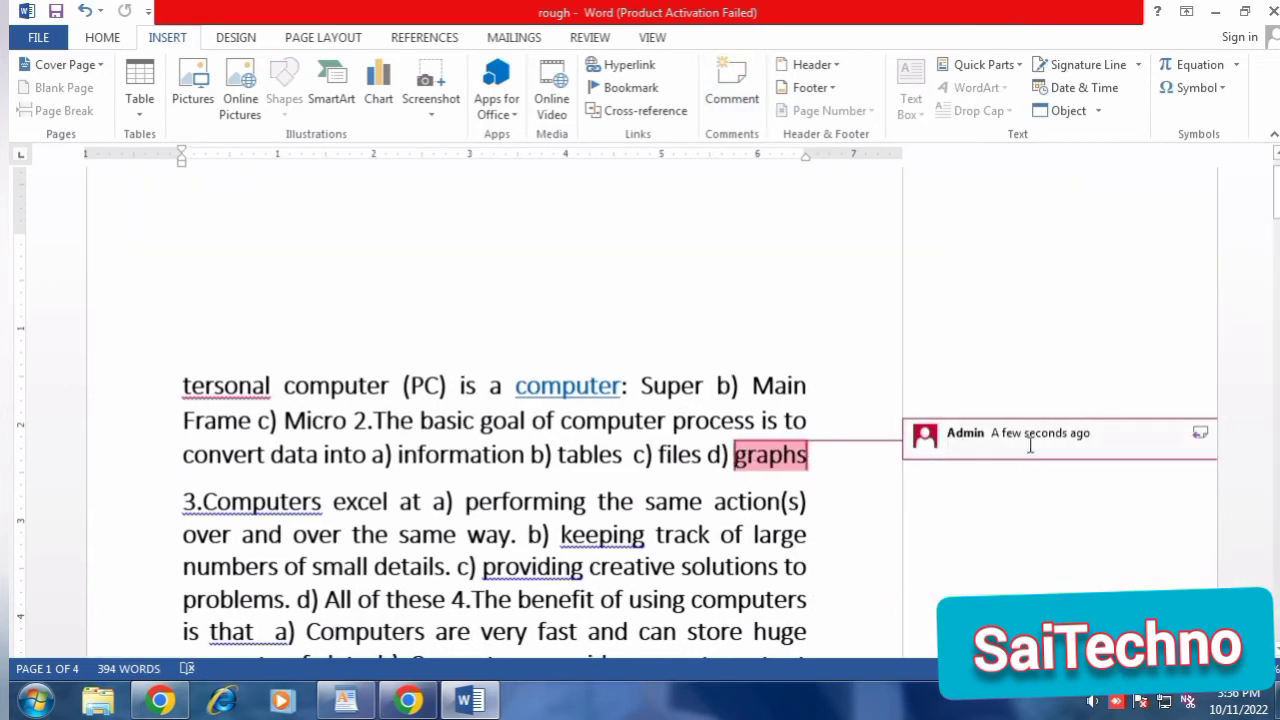
text(imports)
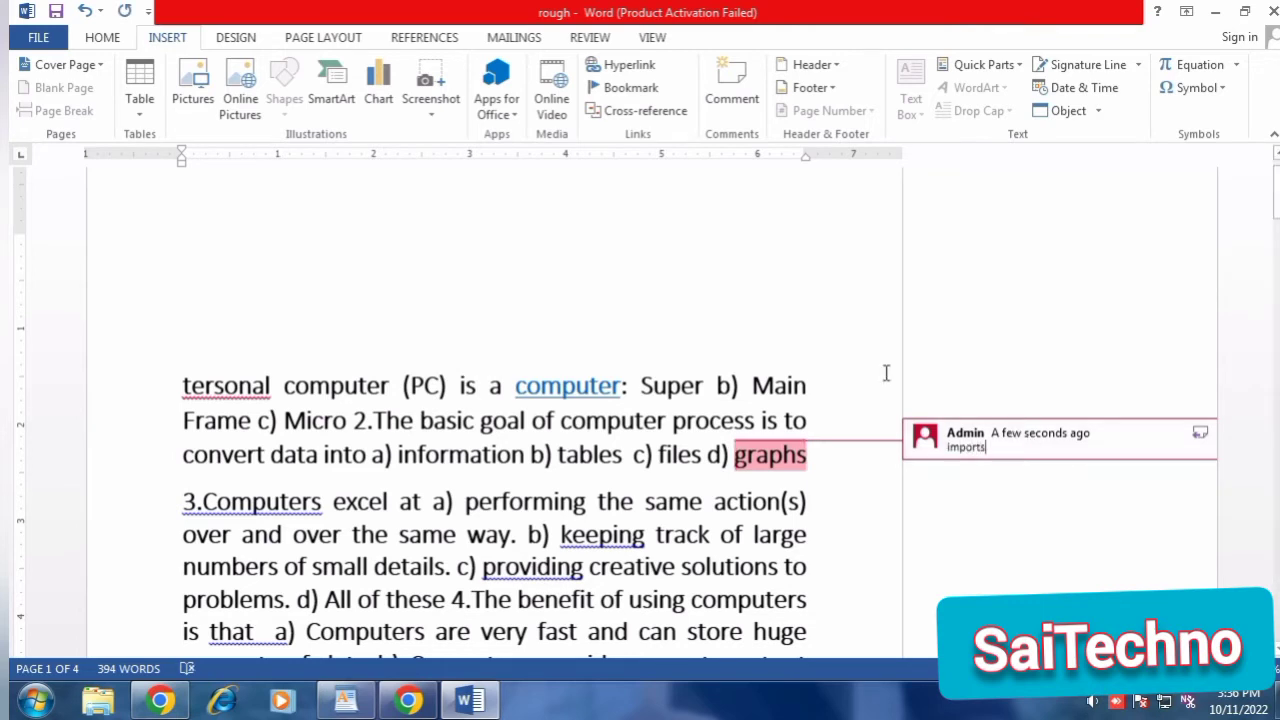
Delete the comment attached to the word "graphs" and save the document.
click(856, 349)
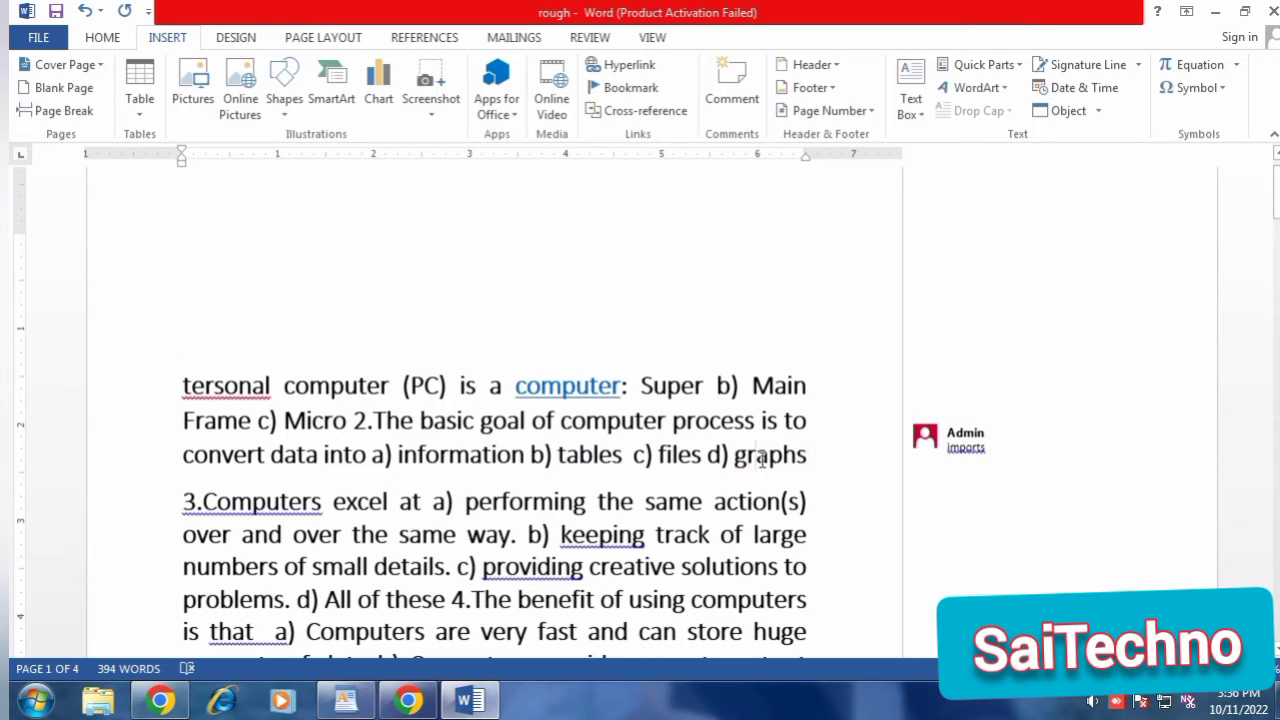
double_click(948, 450)
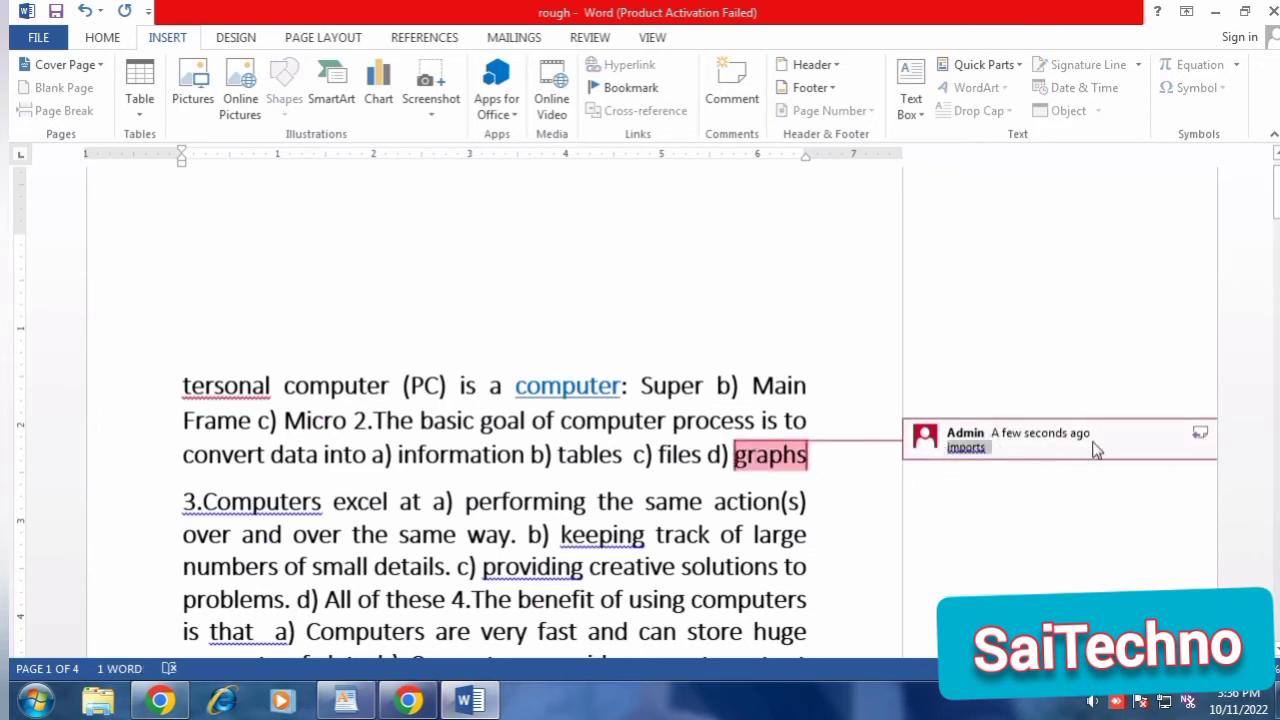
right_click(804, 440)
click(966, 447)
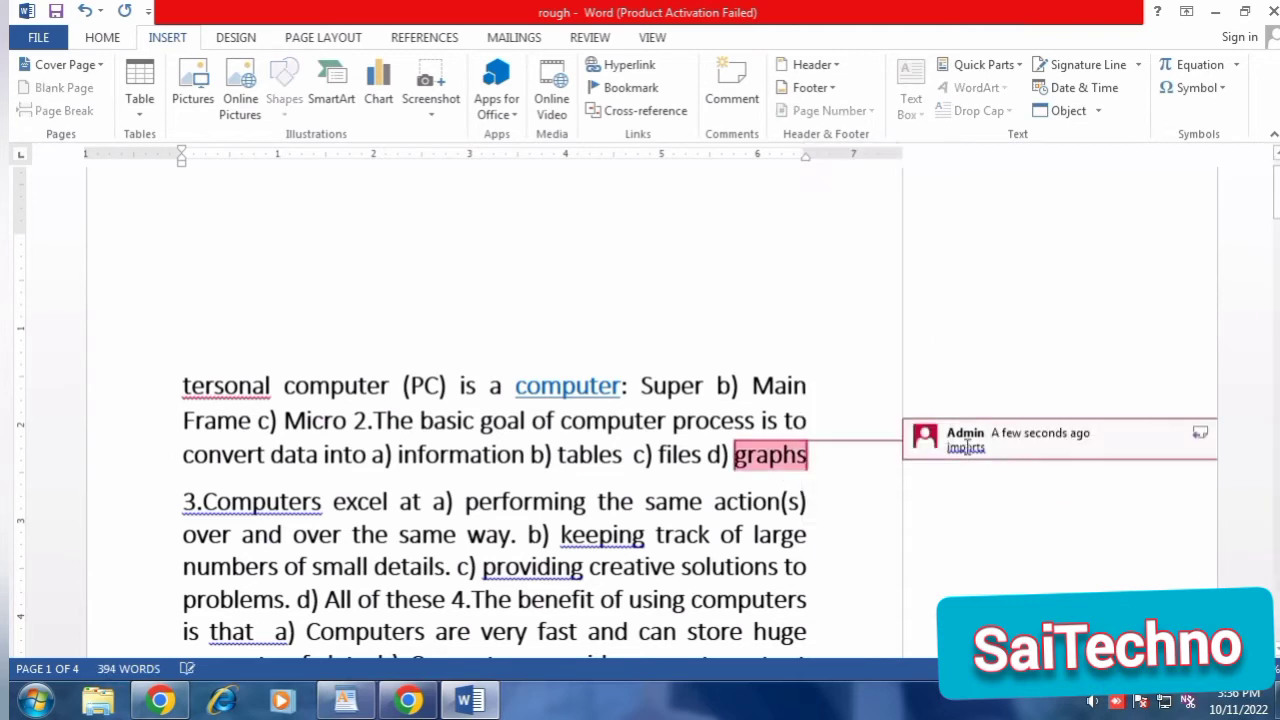
right_click(966, 447)
click(1048, 366)
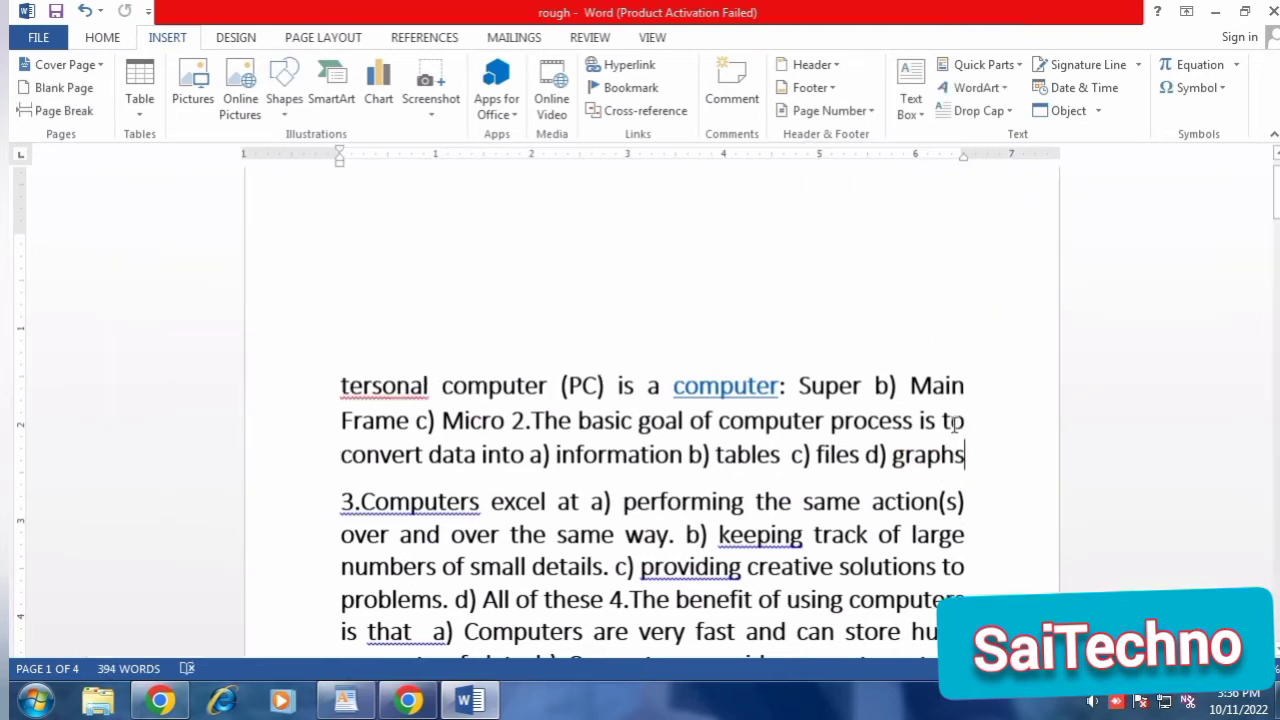
click(56, 11)
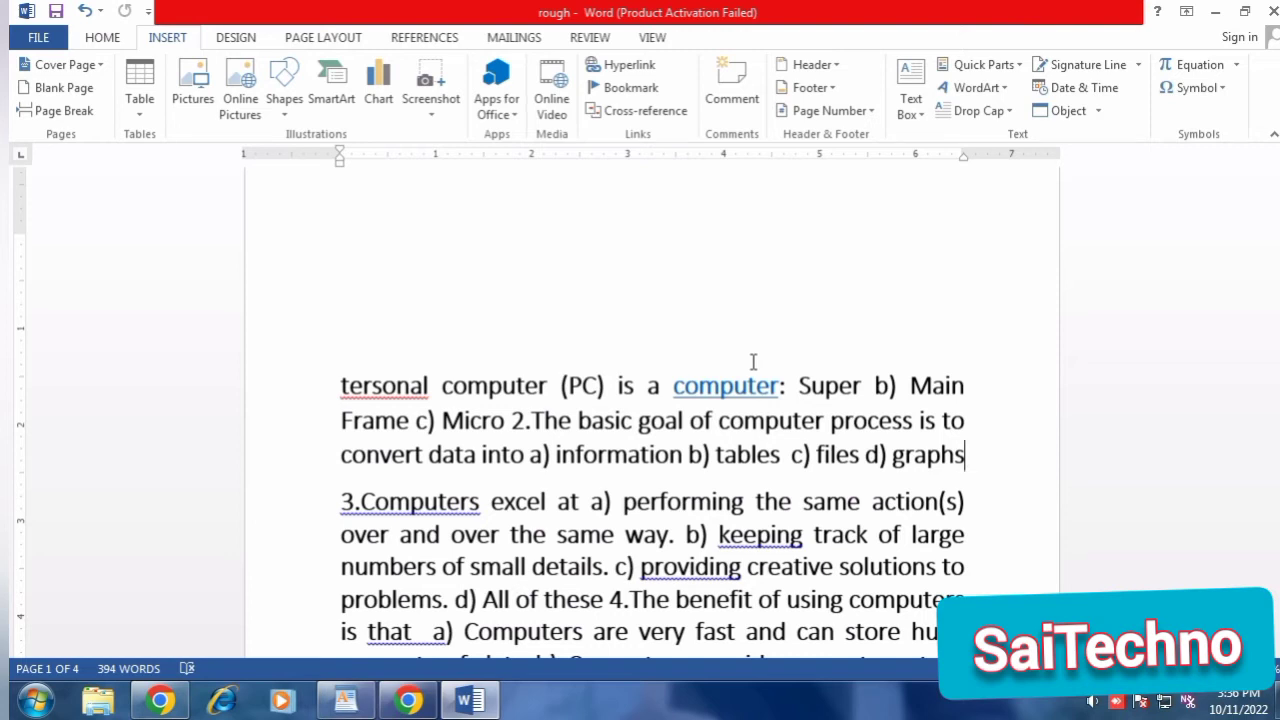
Browse the built-in header designs and insert the Austin header.
click(643, 350)
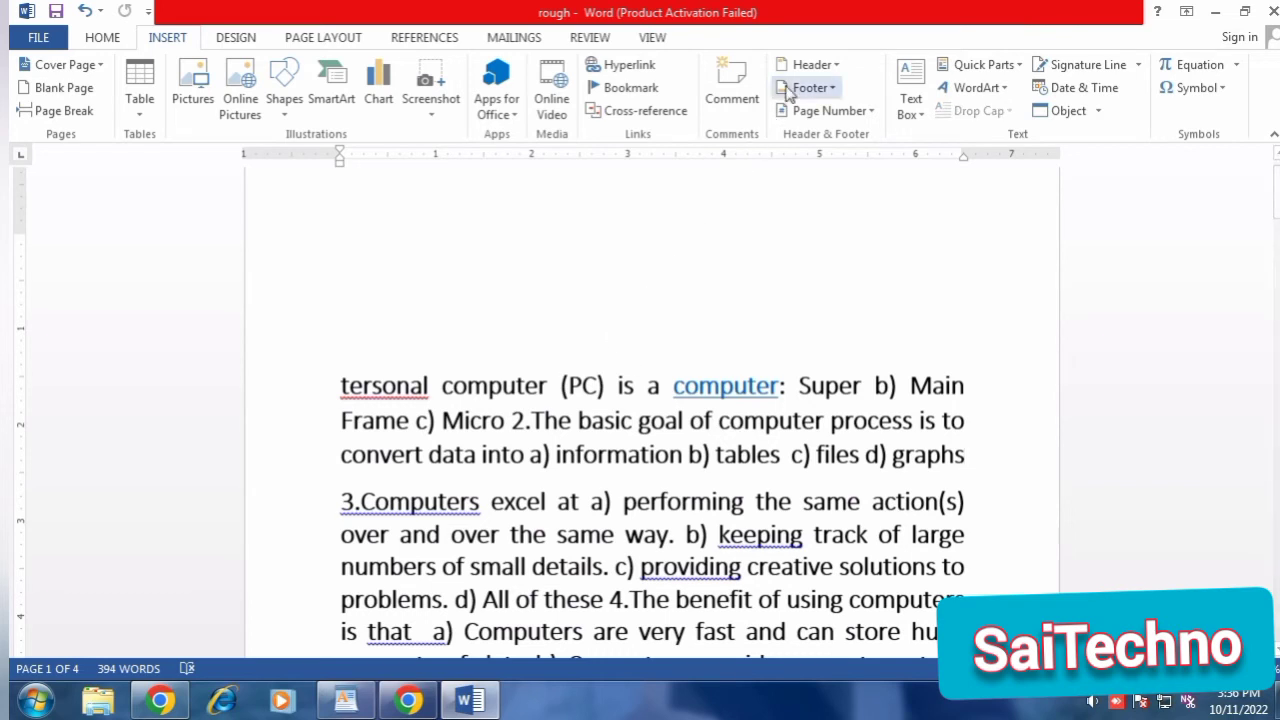
click(837, 66)
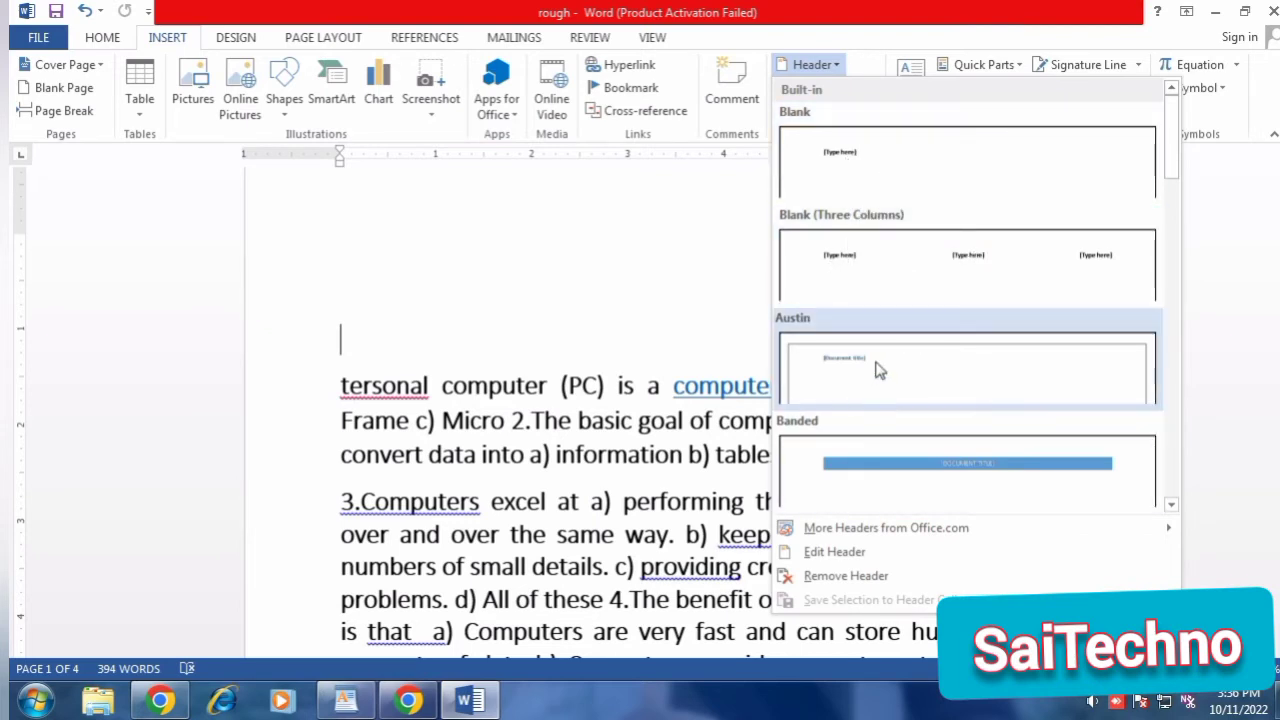
scroll(868, 420, down, 5)
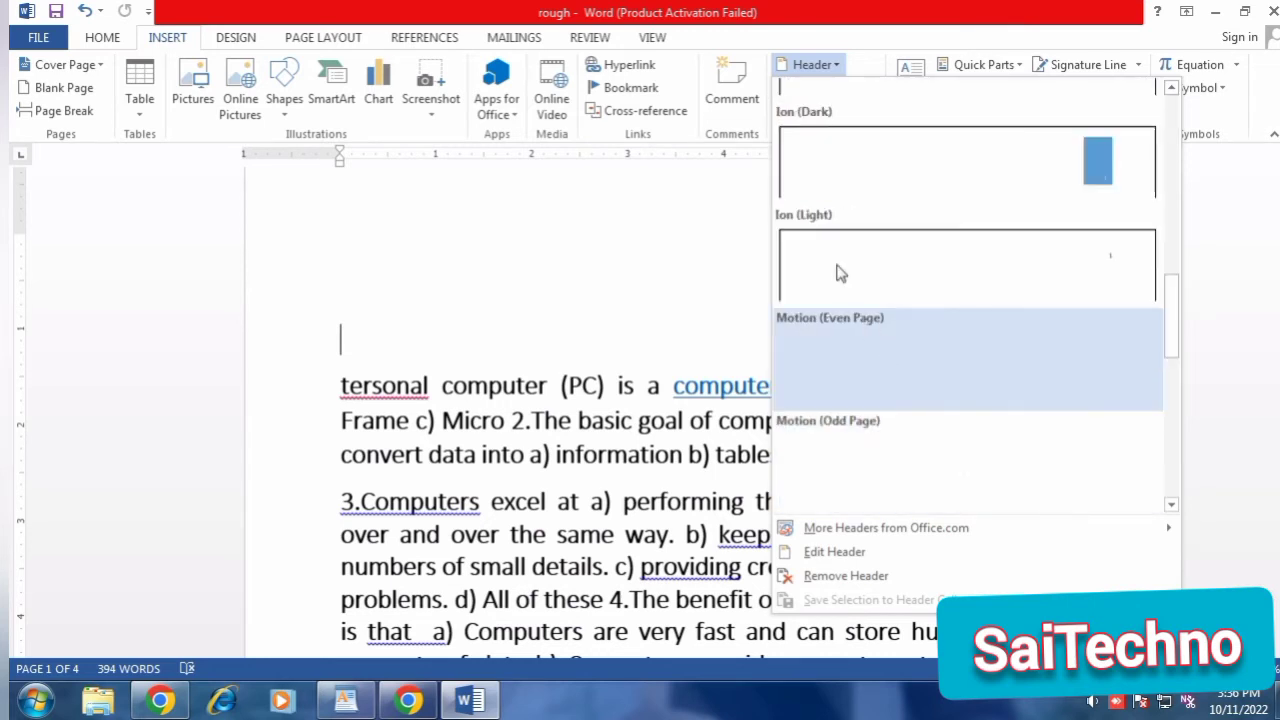
scroll(865, 266, up, 5)
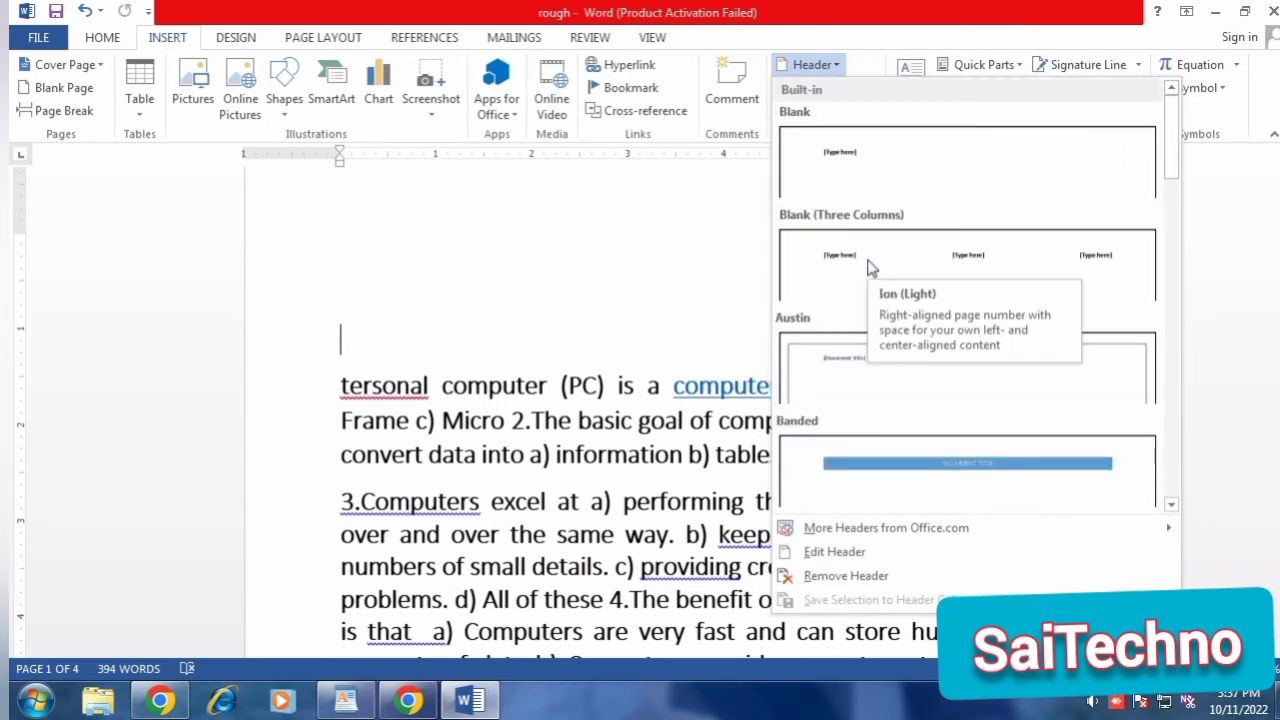
click(874, 378)
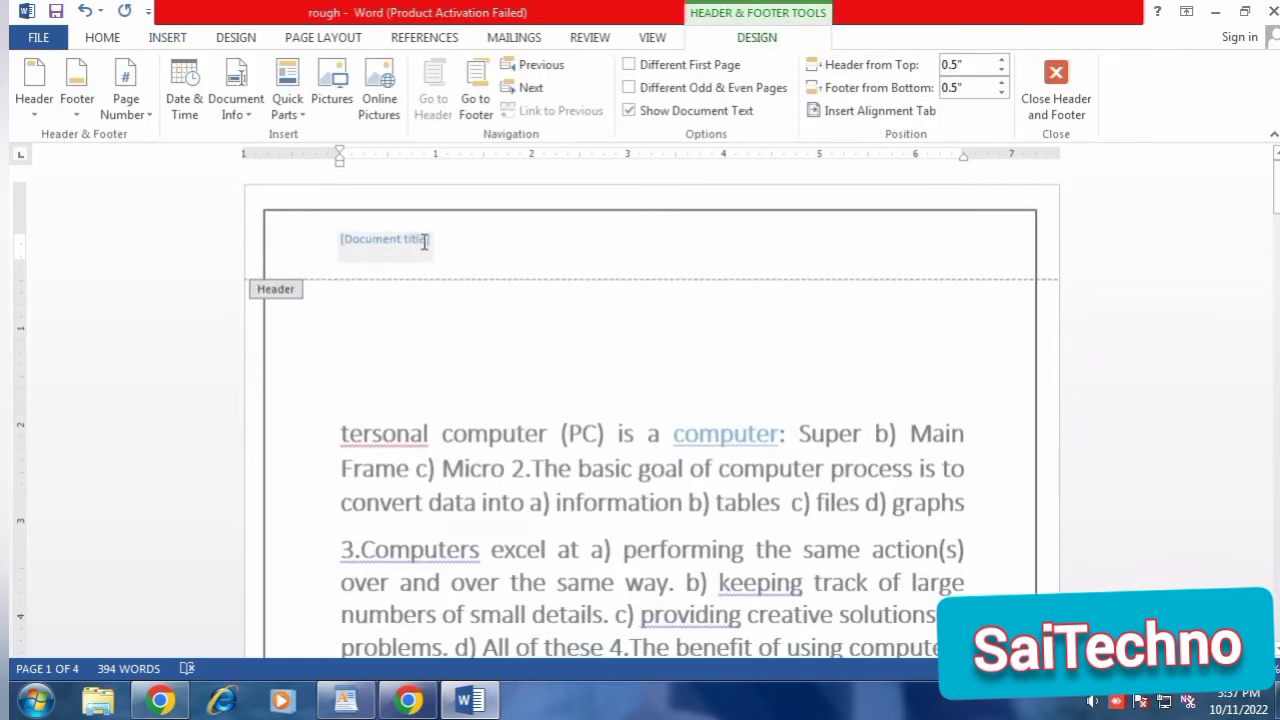
Set the header's document title to "rough", return to the body text and check the header on the other pages.
click(424, 241)
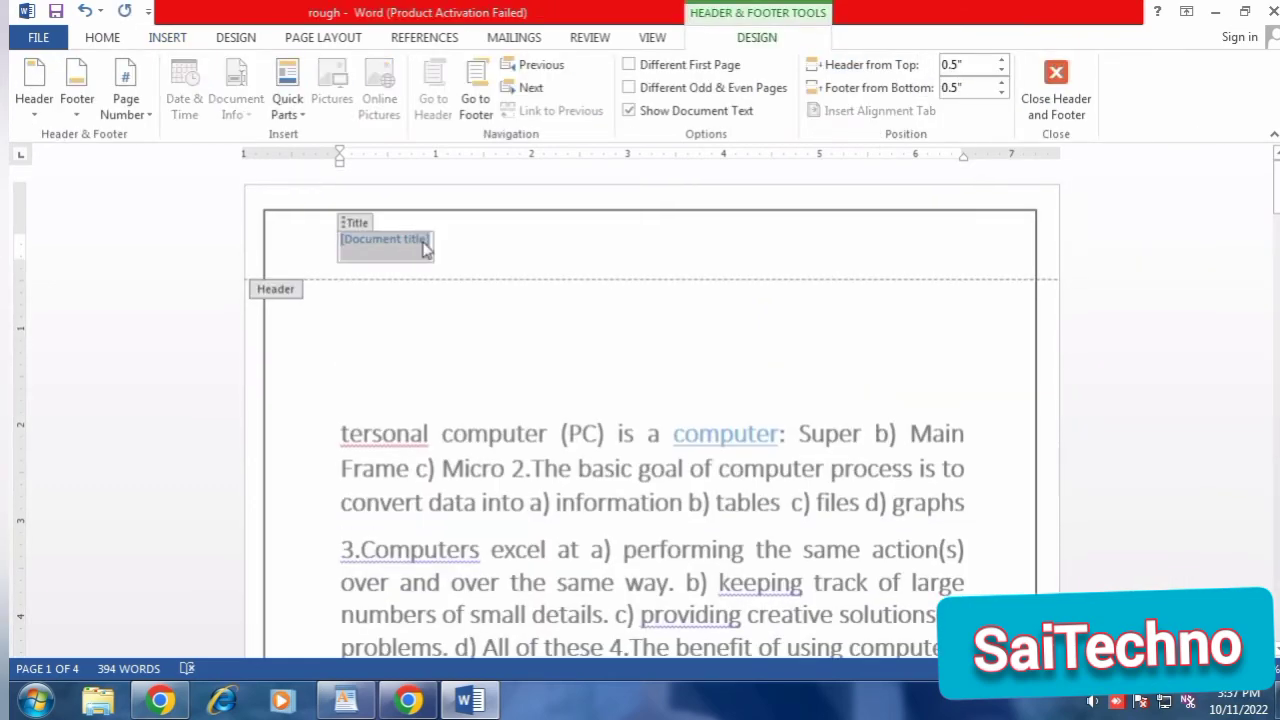
text(ro)
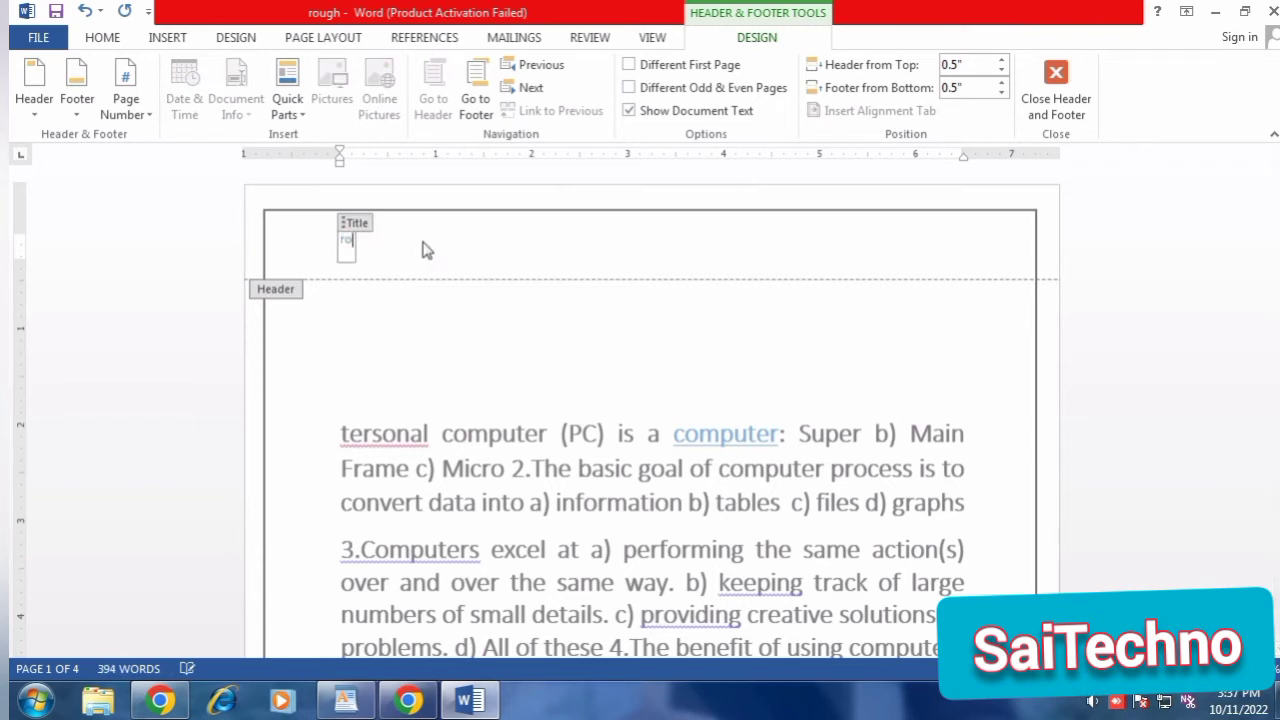
text(ugh)
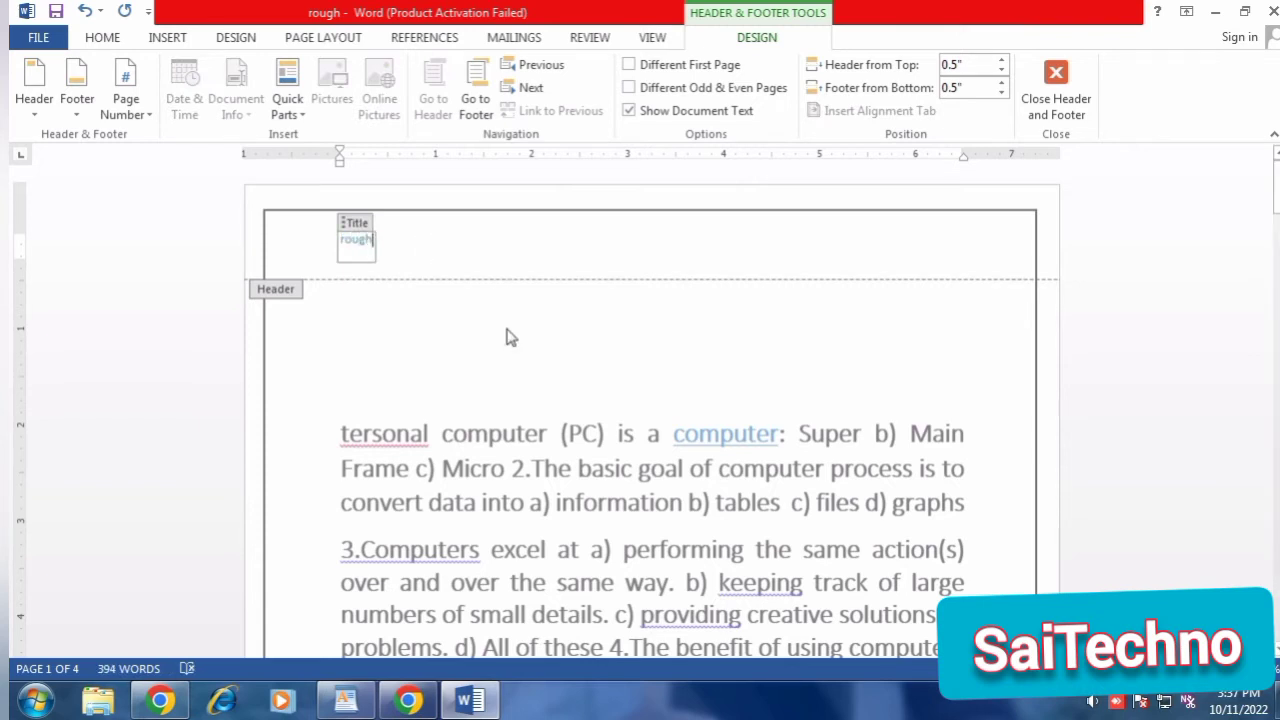
scroll(506, 345, down, 1)
double_click(520, 346)
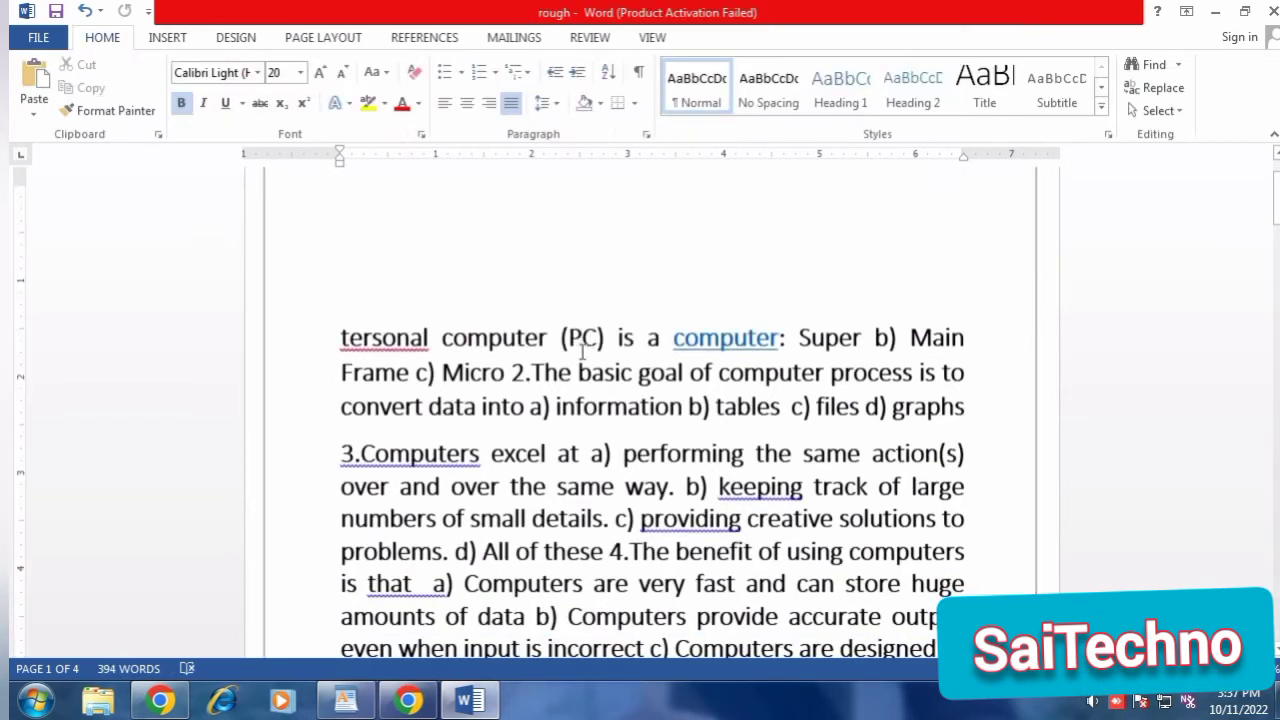
scroll(574, 365, down, 4)
scroll(574, 365, down, 5)
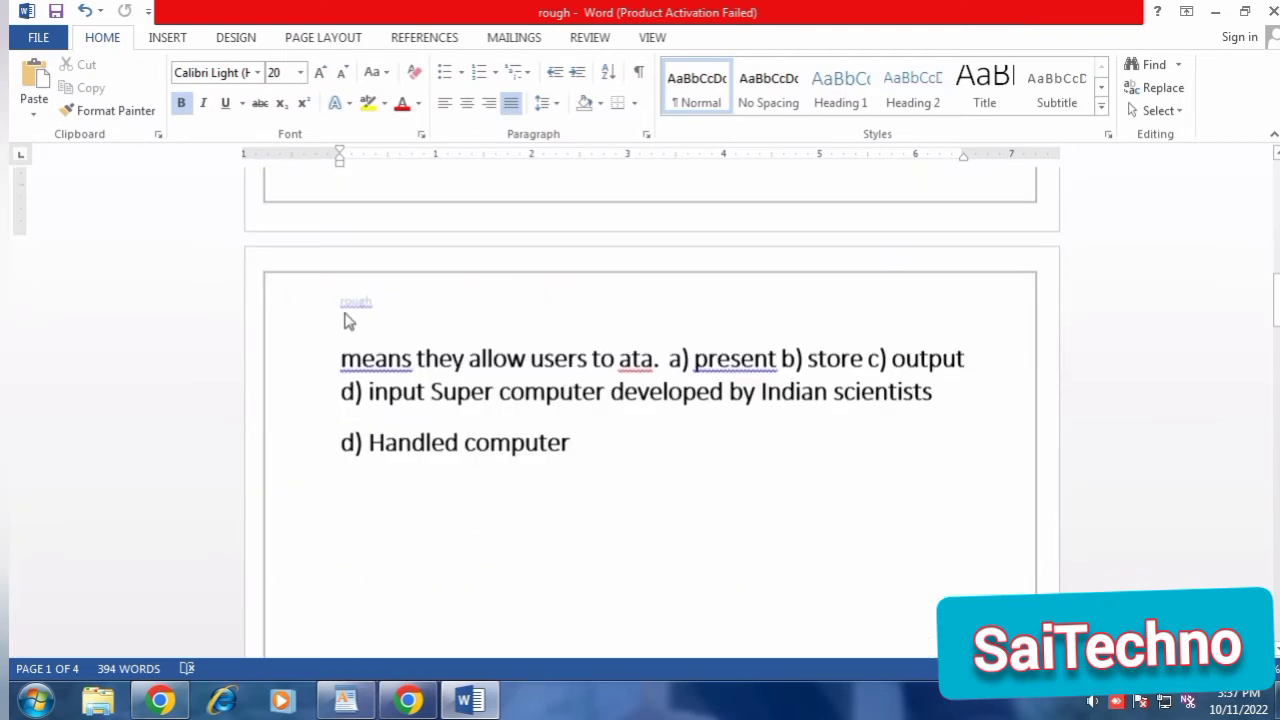
scroll(481, 400, down, 5)
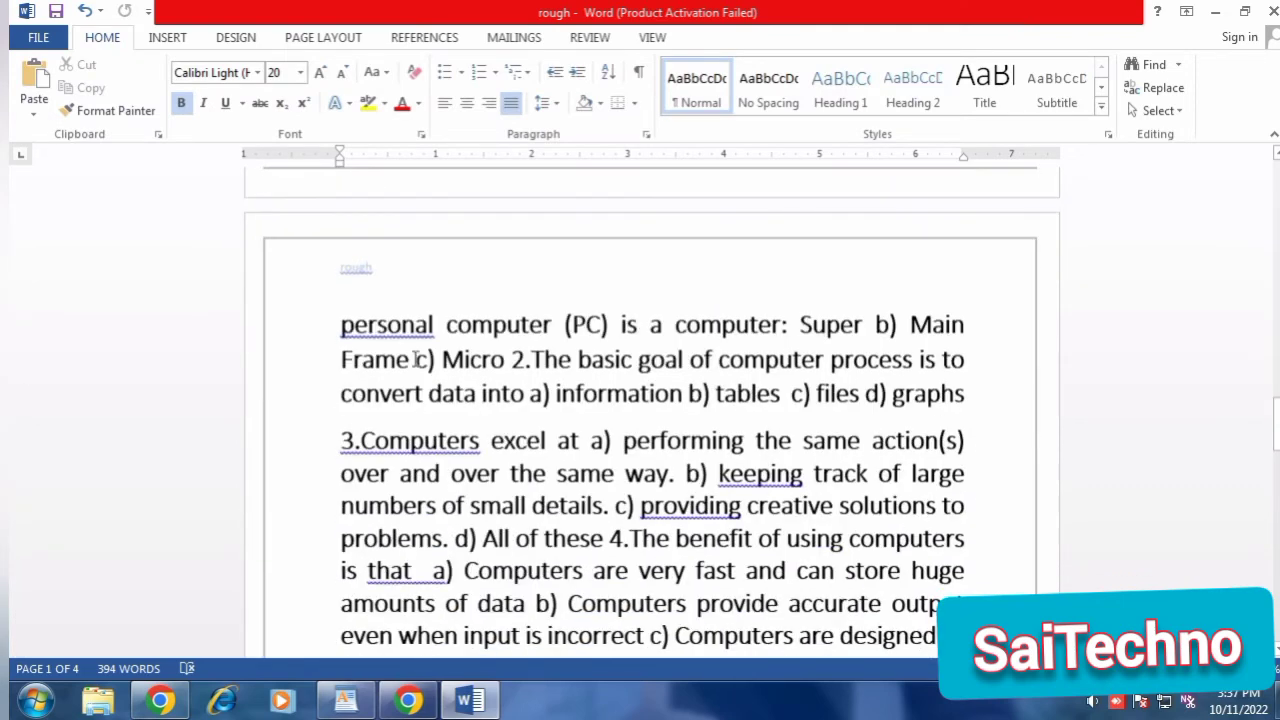
scroll(489, 337, up, 1)
scroll(489, 337, down, 10)
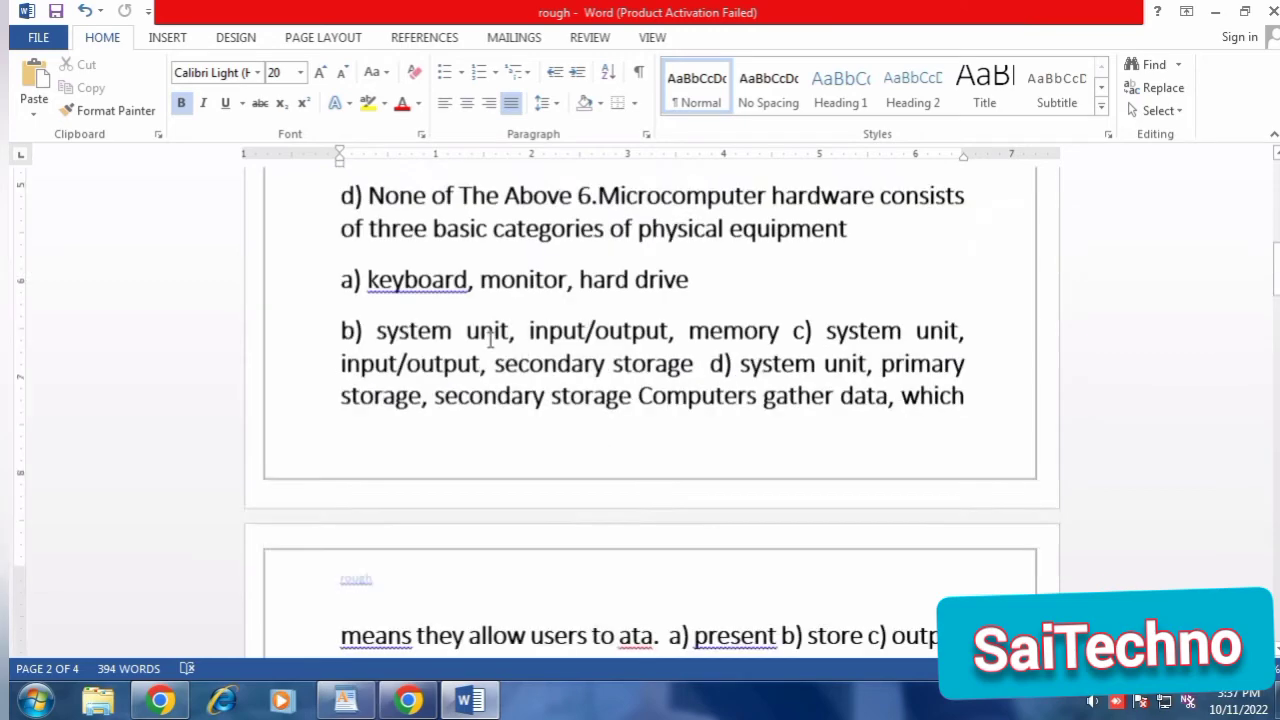
scroll(490, 333, up, 2)
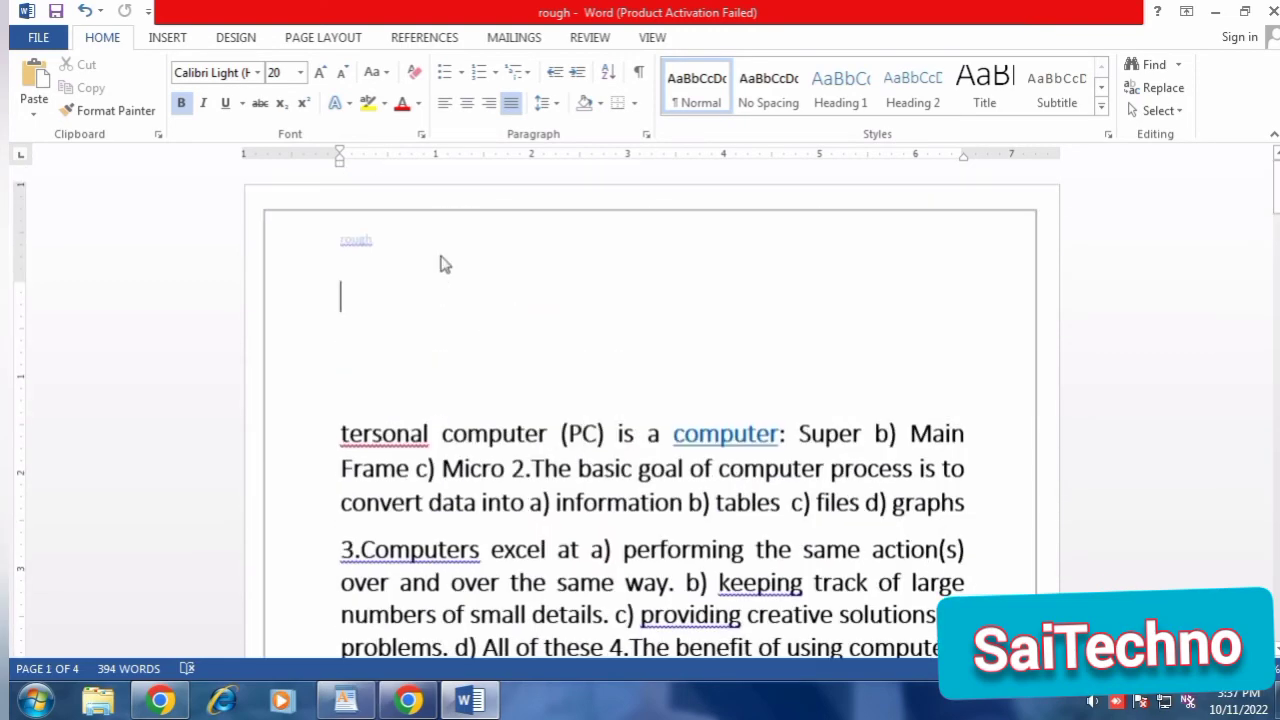
Insert a Blank footer, replace its placeholder with the person's name and return to the body text.
double_click(445, 264)
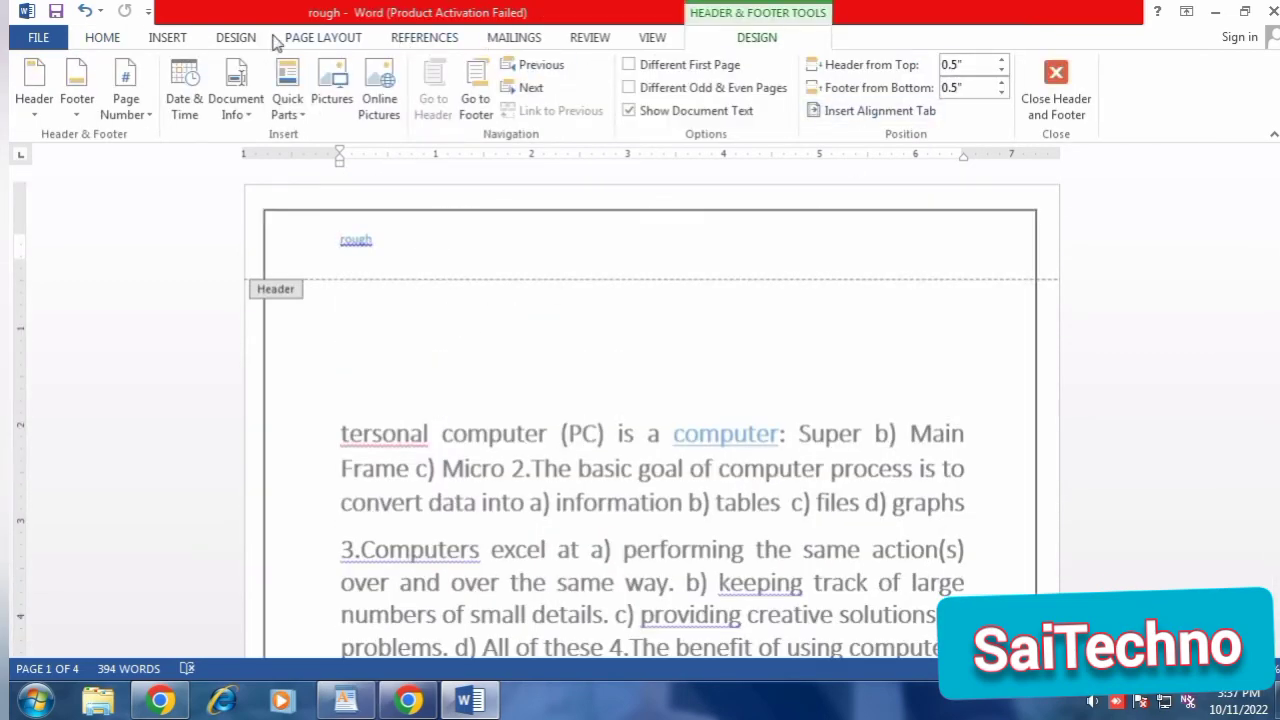
click(168, 37)
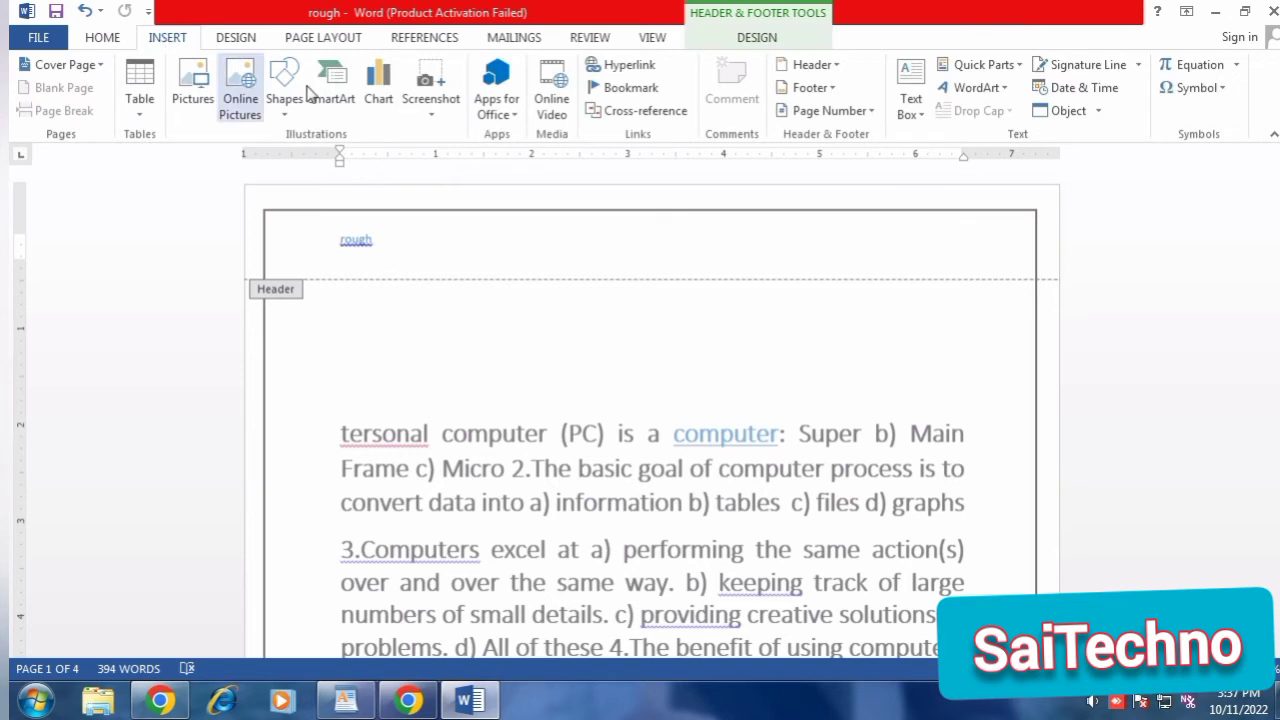
click(826, 95)
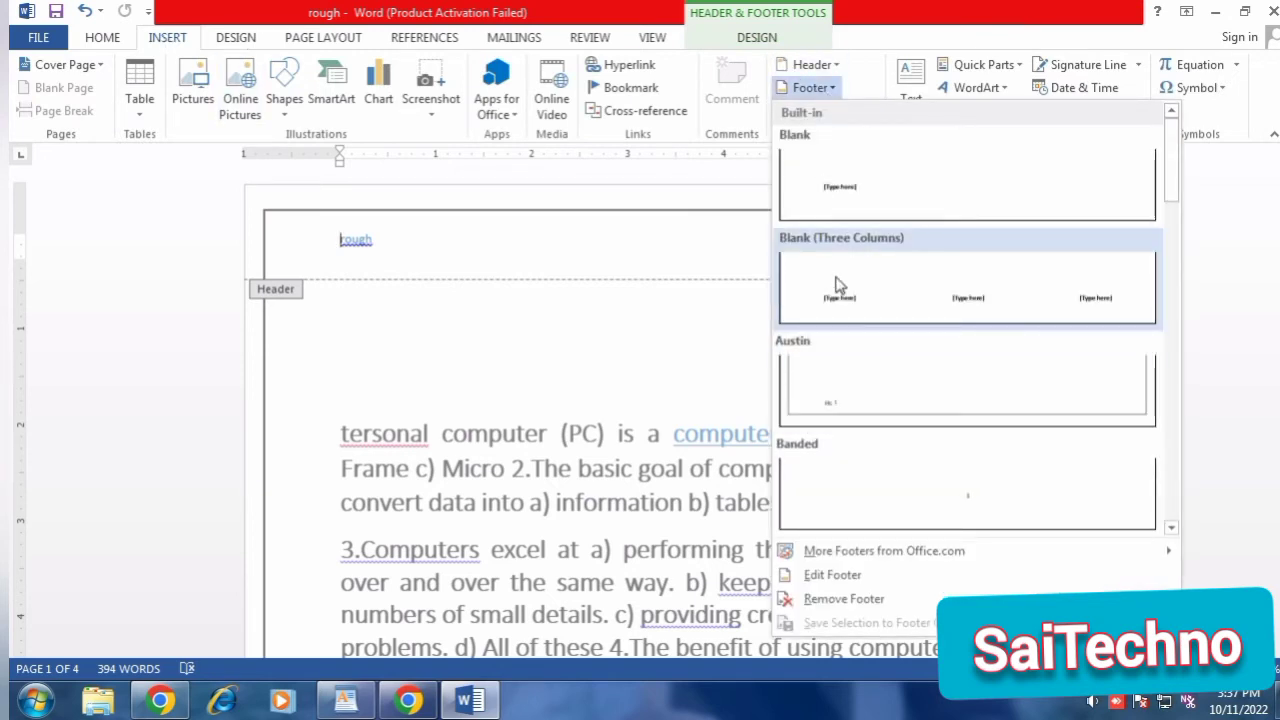
click(823, 205)
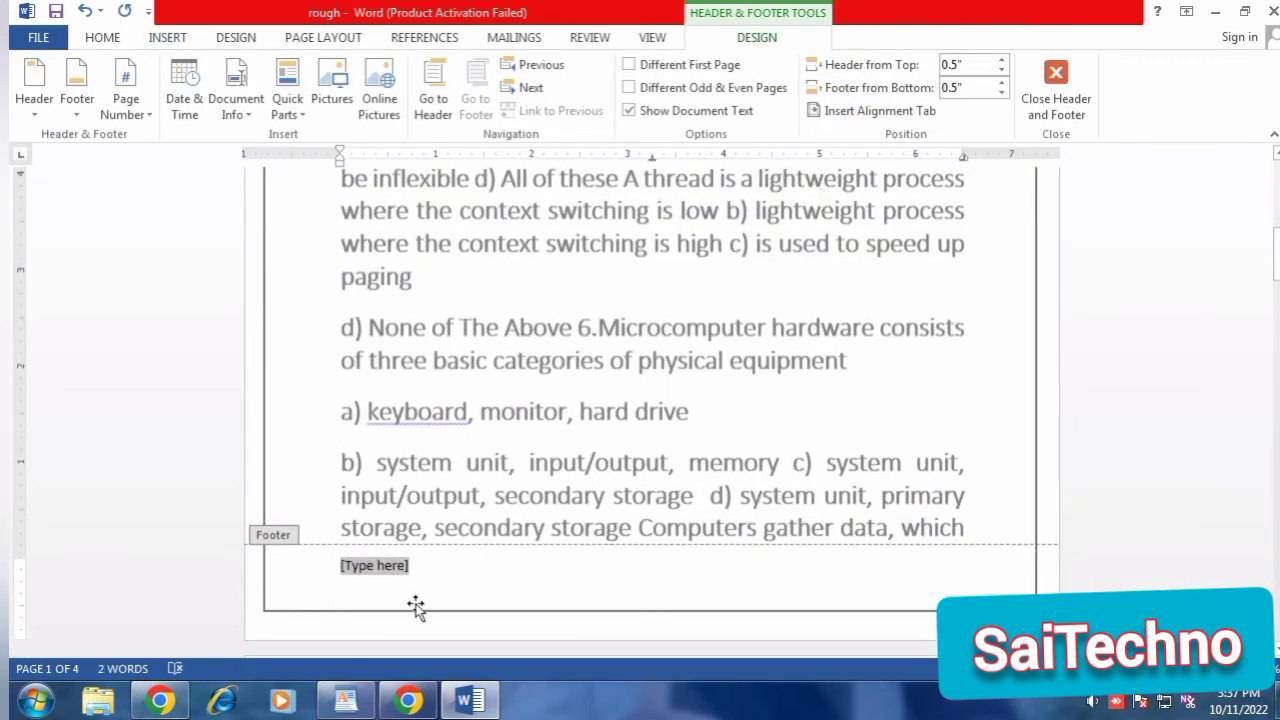
text(veeresh)
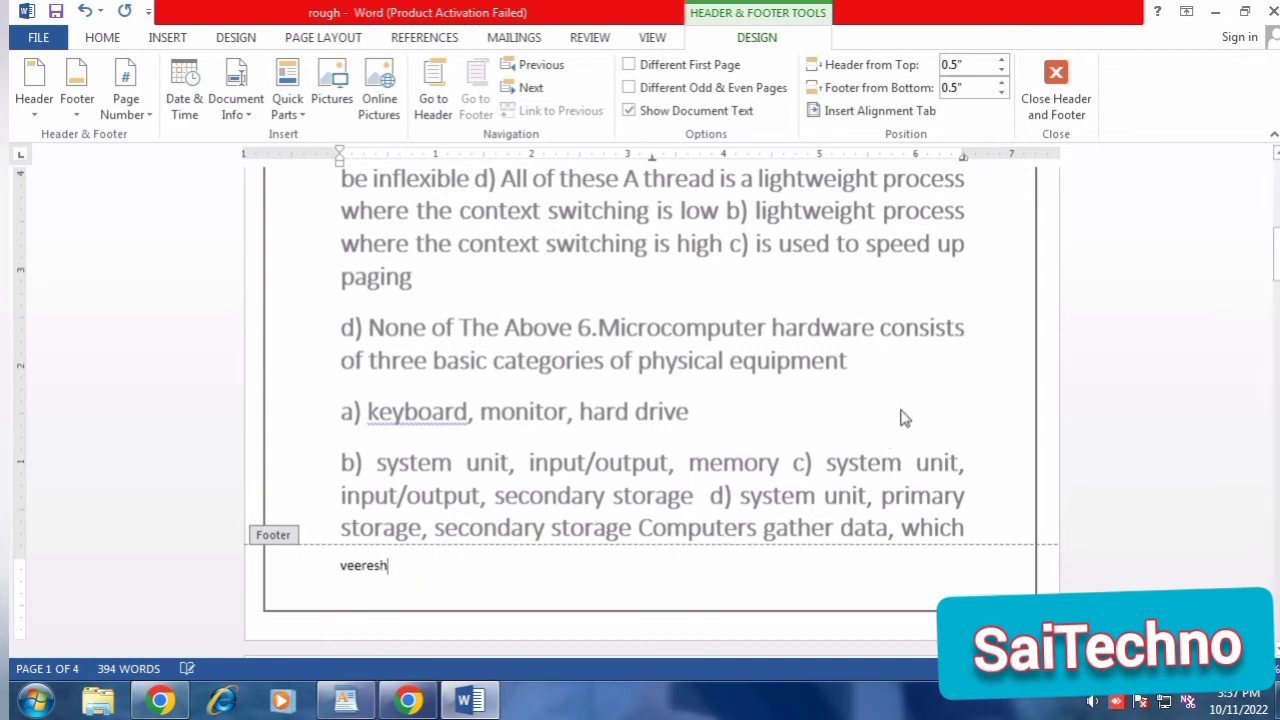
double_click(868, 372)
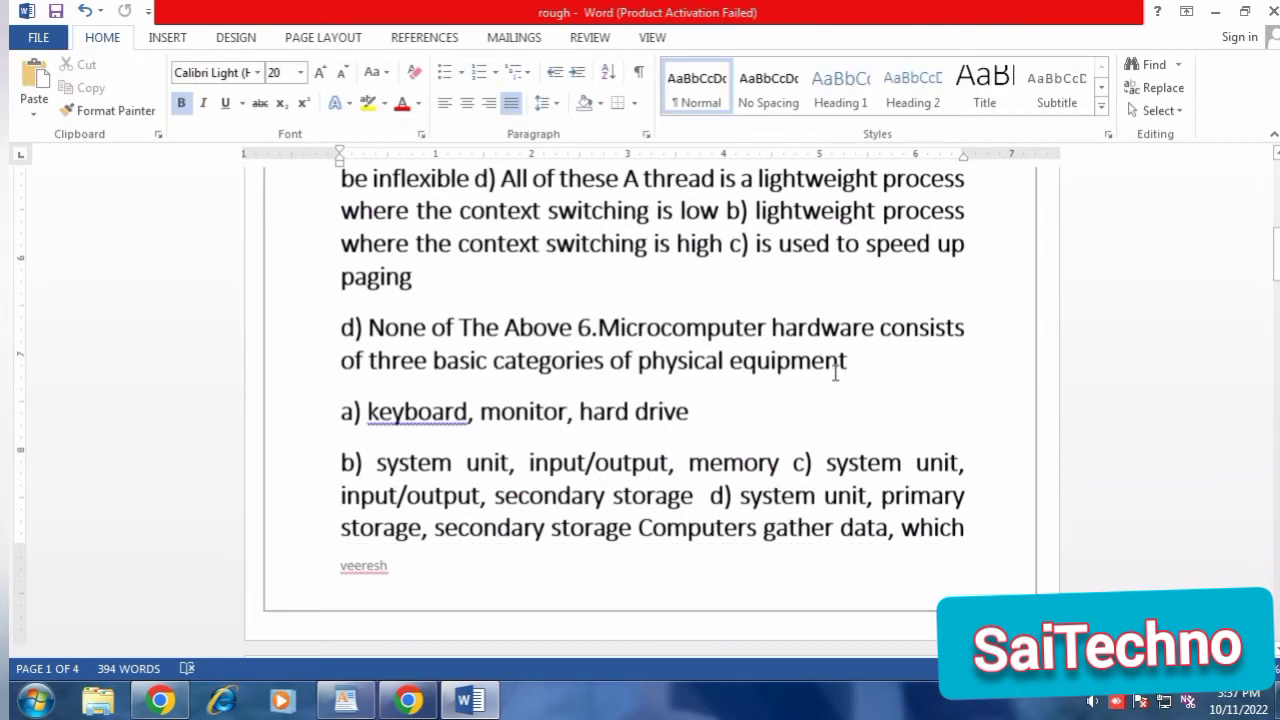
Check the header and footer on the following pages, and undo both insertions.
scroll(800, 380, down, 6)
scroll(513, 427, down, 8)
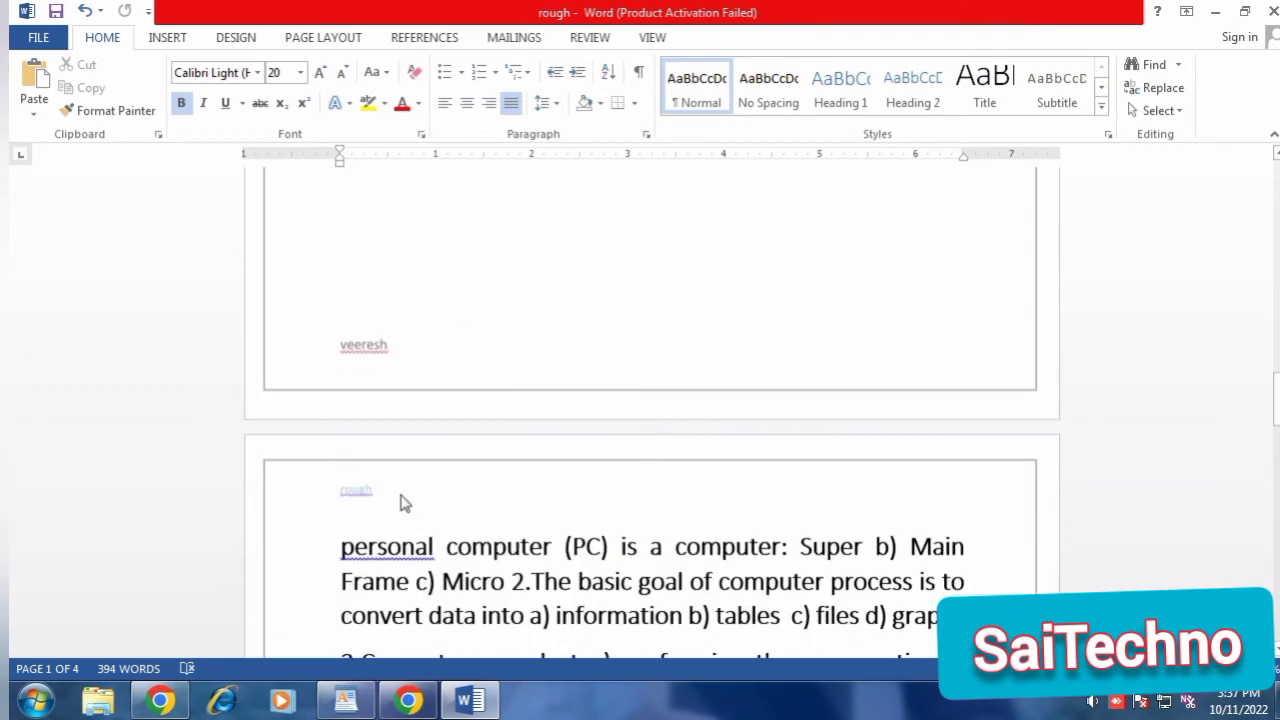
scroll(600, 440, down, 15)
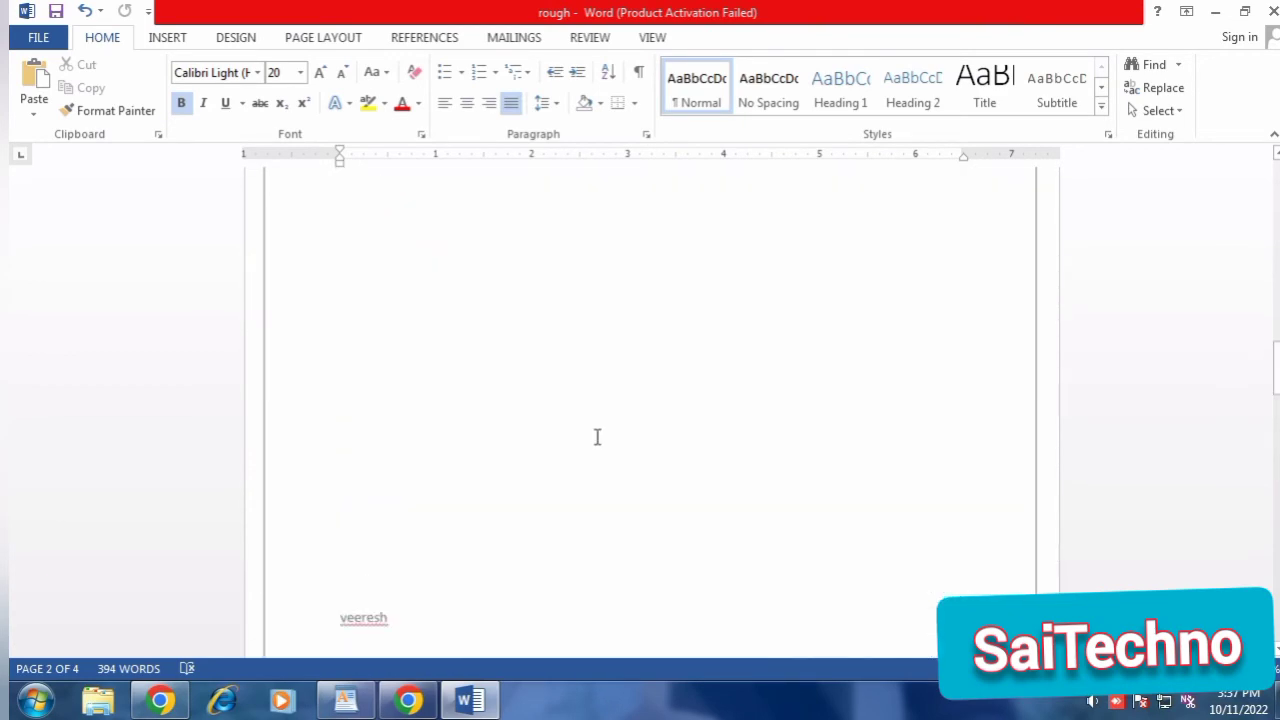
scroll(597, 437, up, 8)
scroll(597, 437, up, 1)
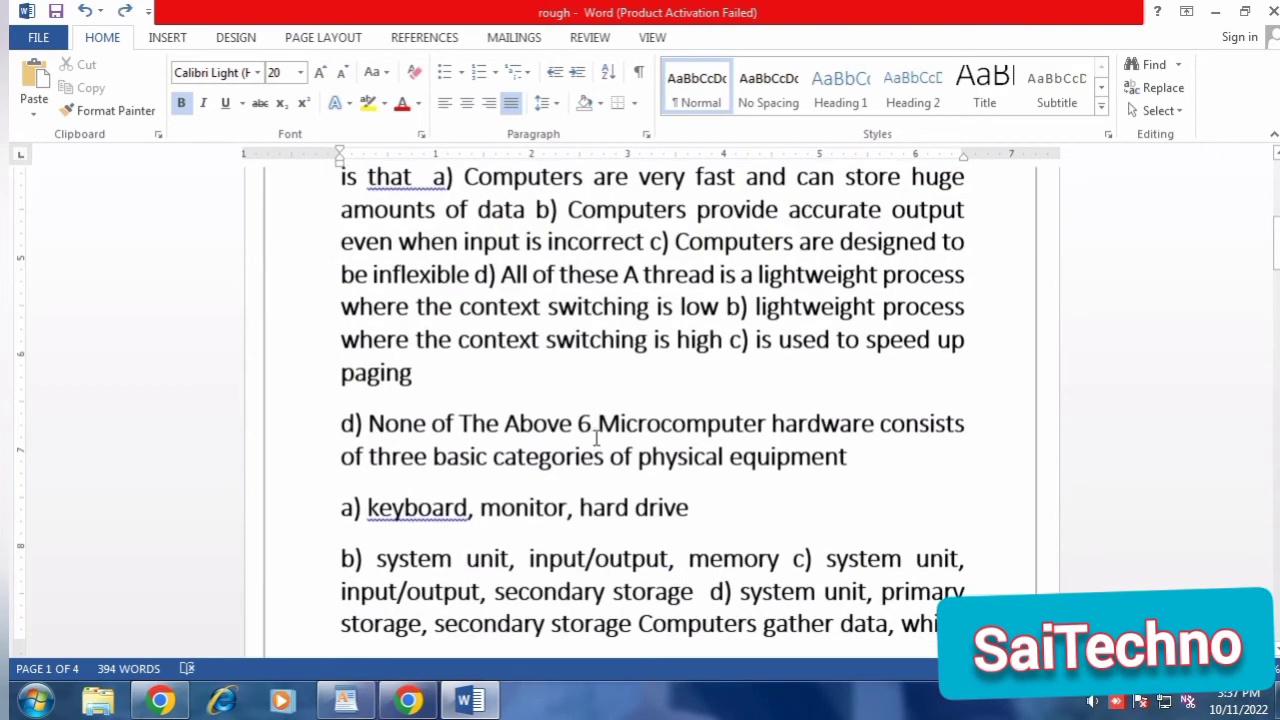
scroll(706, 363, up, 6)
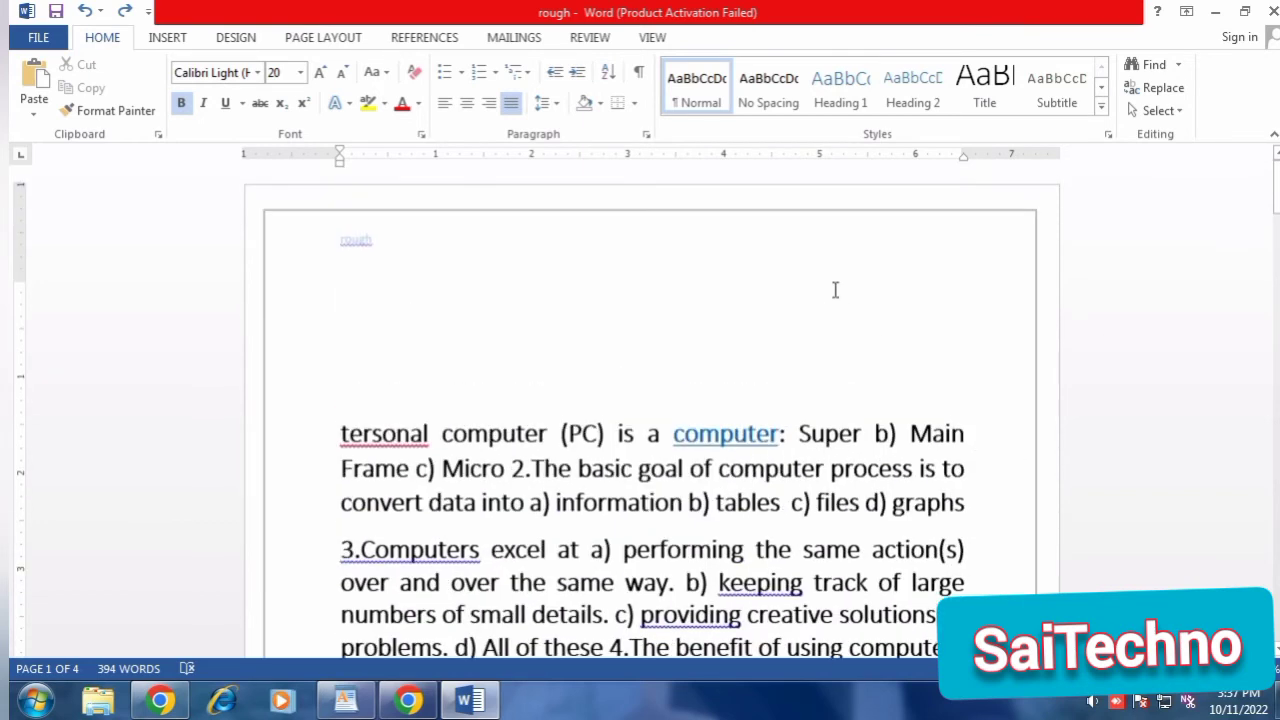
click(833, 290)
key(Escape)
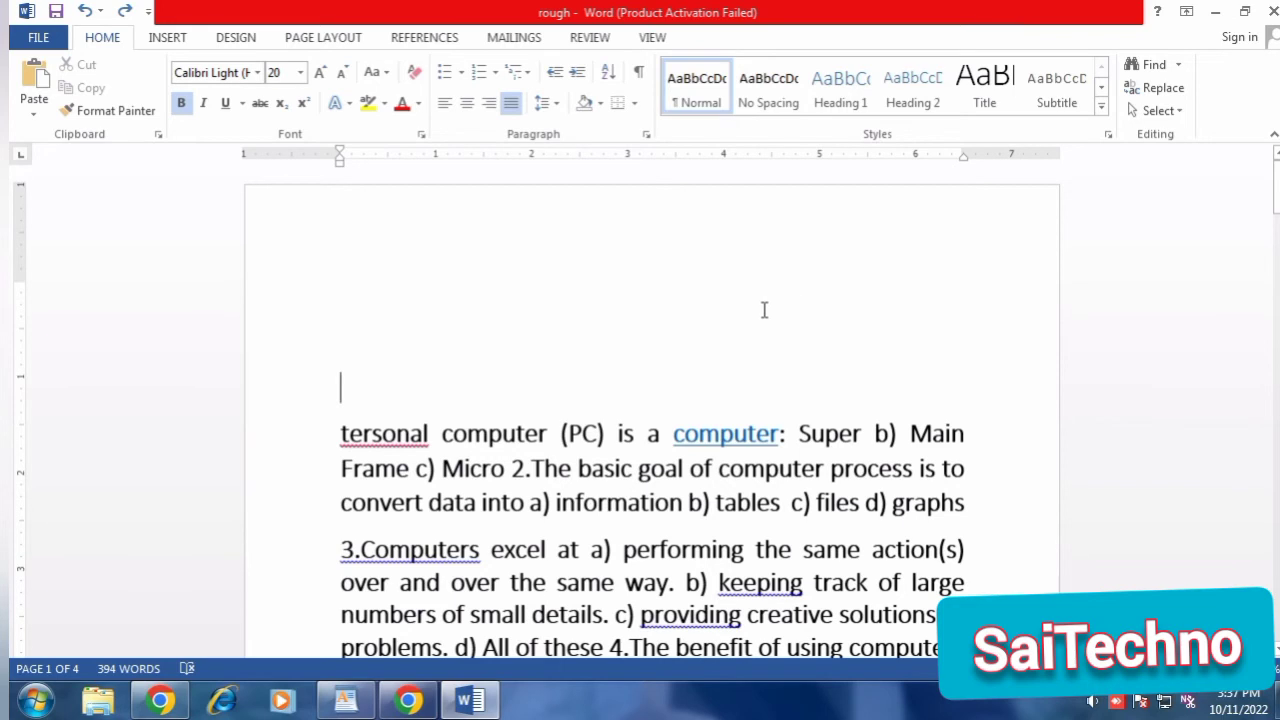
Insert page numbers at the bottom of the page in the Plain Number 3 style.
click(170, 40)
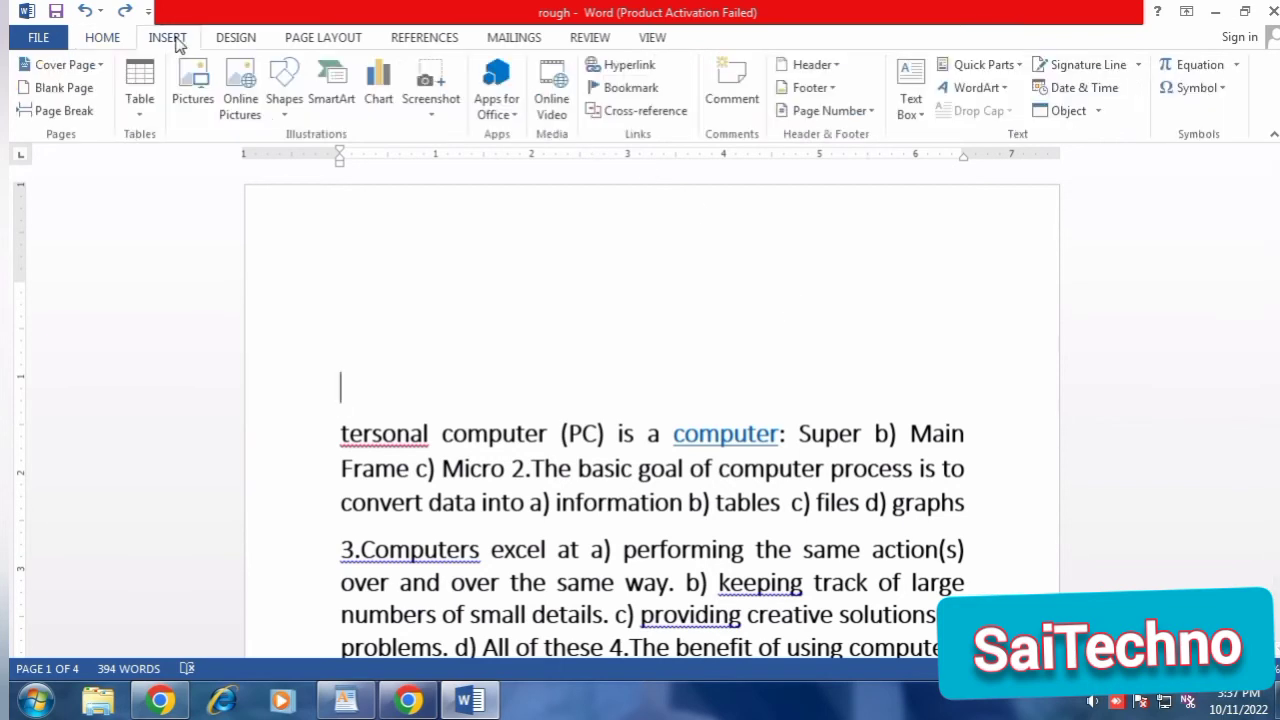
click(858, 117)
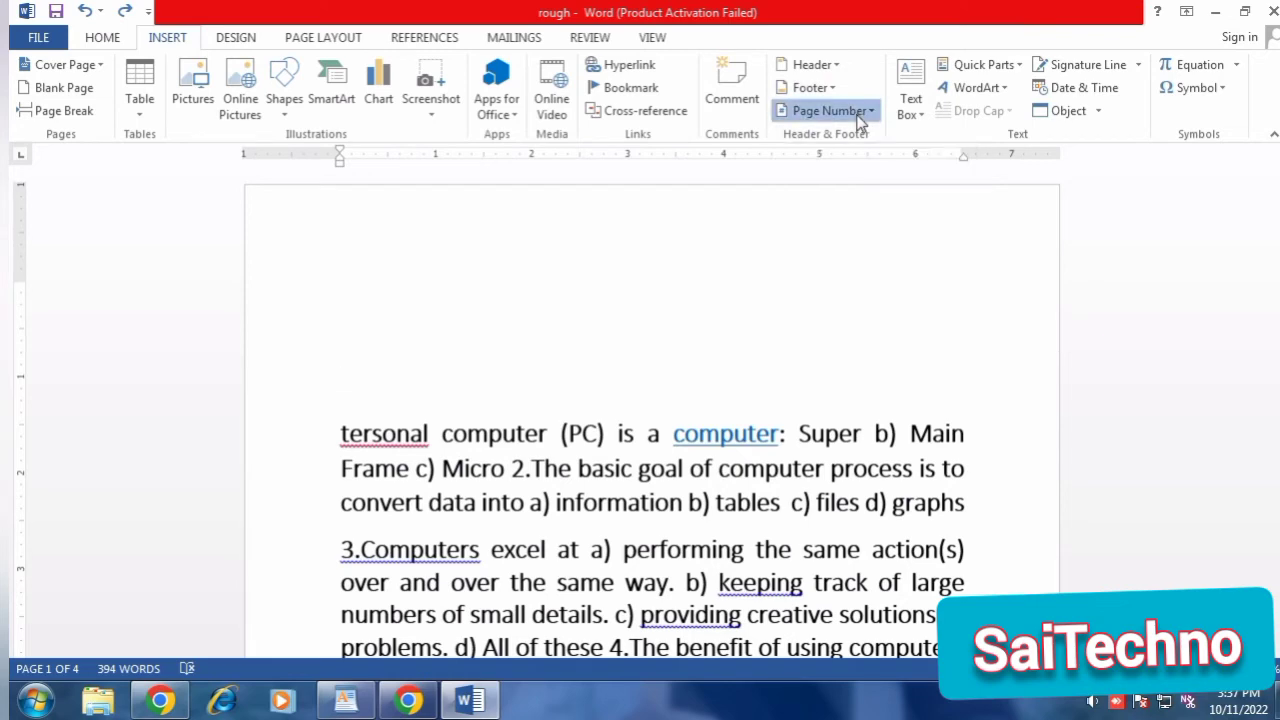
mouse_move(862, 160)
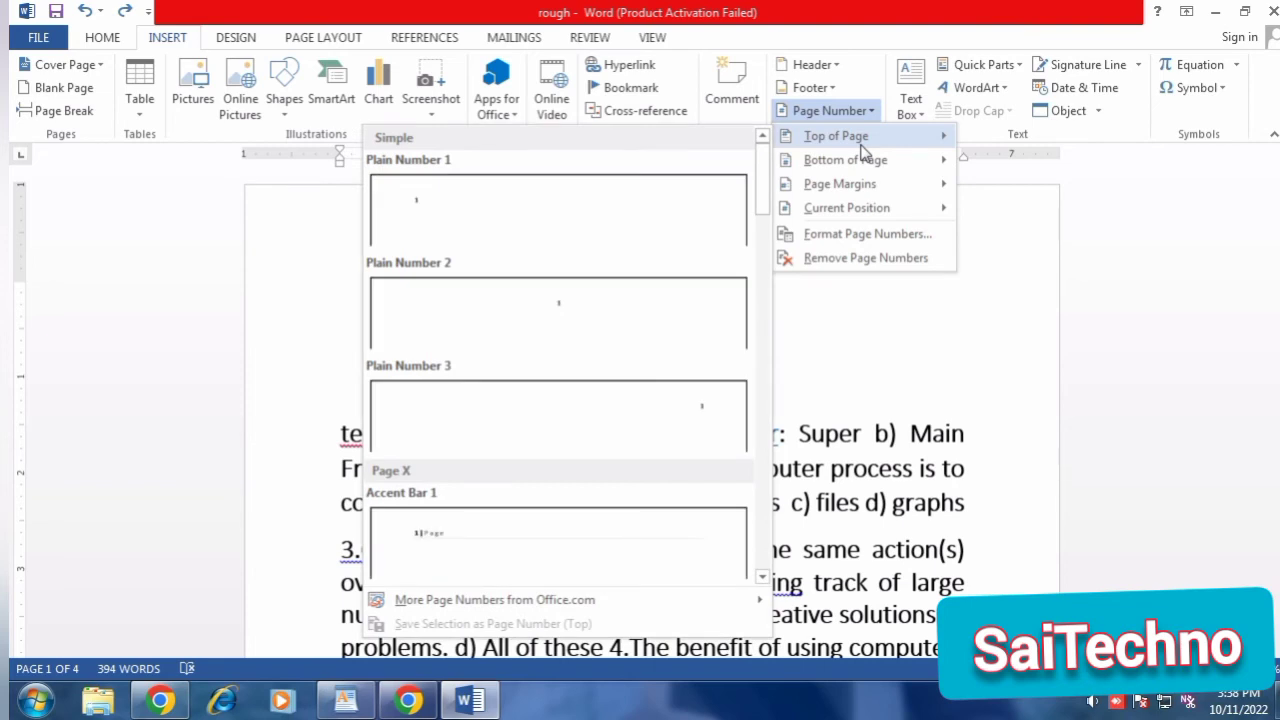
mouse_move(880, 192)
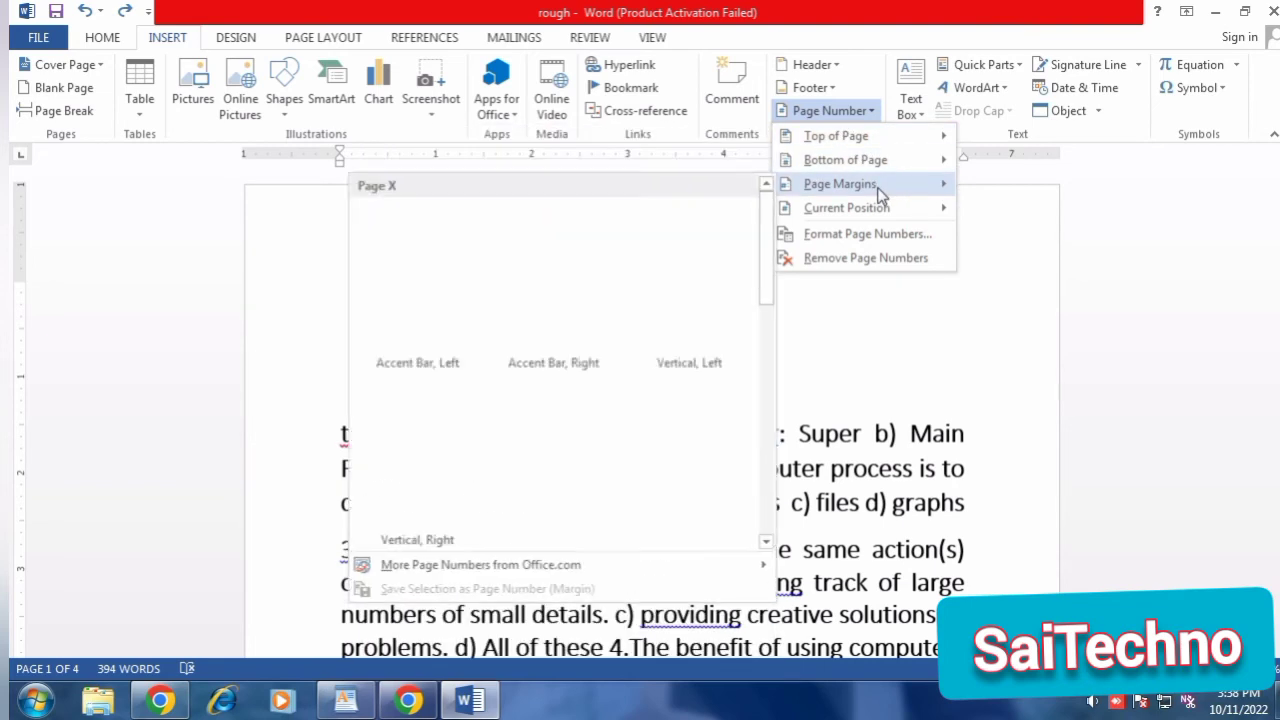
mouse_move(912, 216)
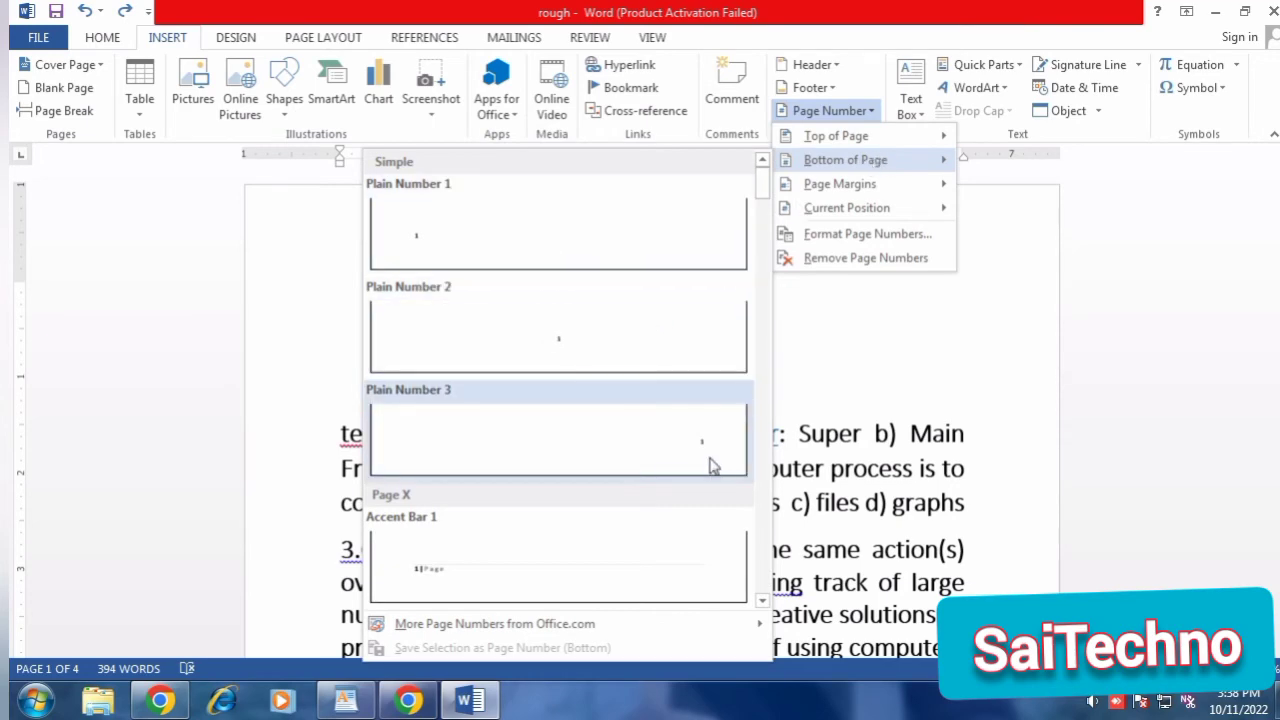
click(663, 449)
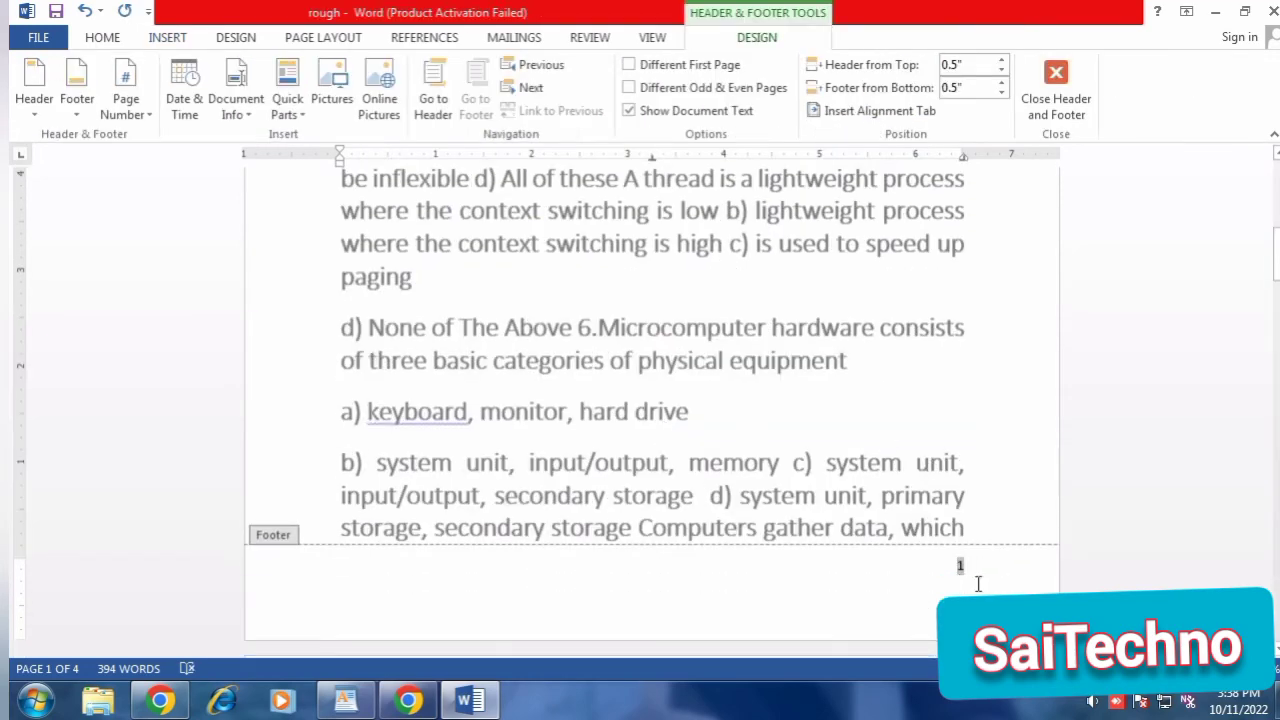
Check the page numbers at the bottom of the document's following pages.
scroll(1008, 385, down, 1)
scroll(1000, 400, down, 12)
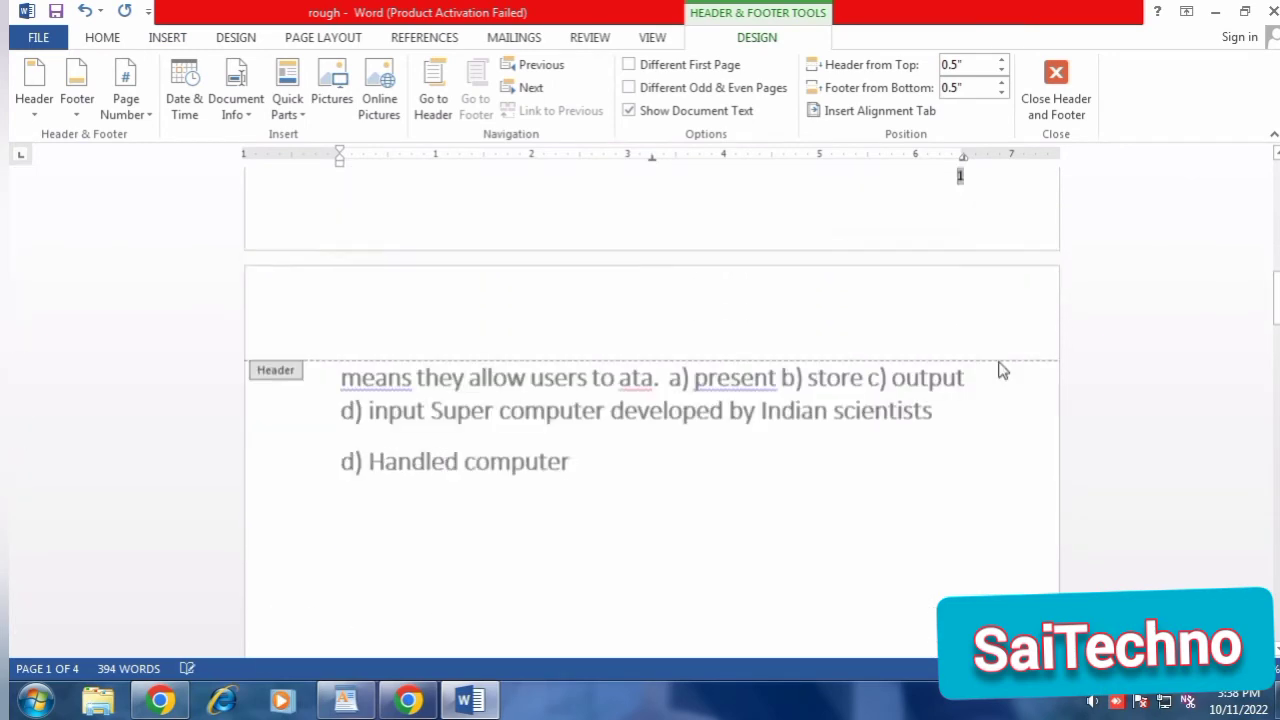
scroll(985, 450, down, 12)
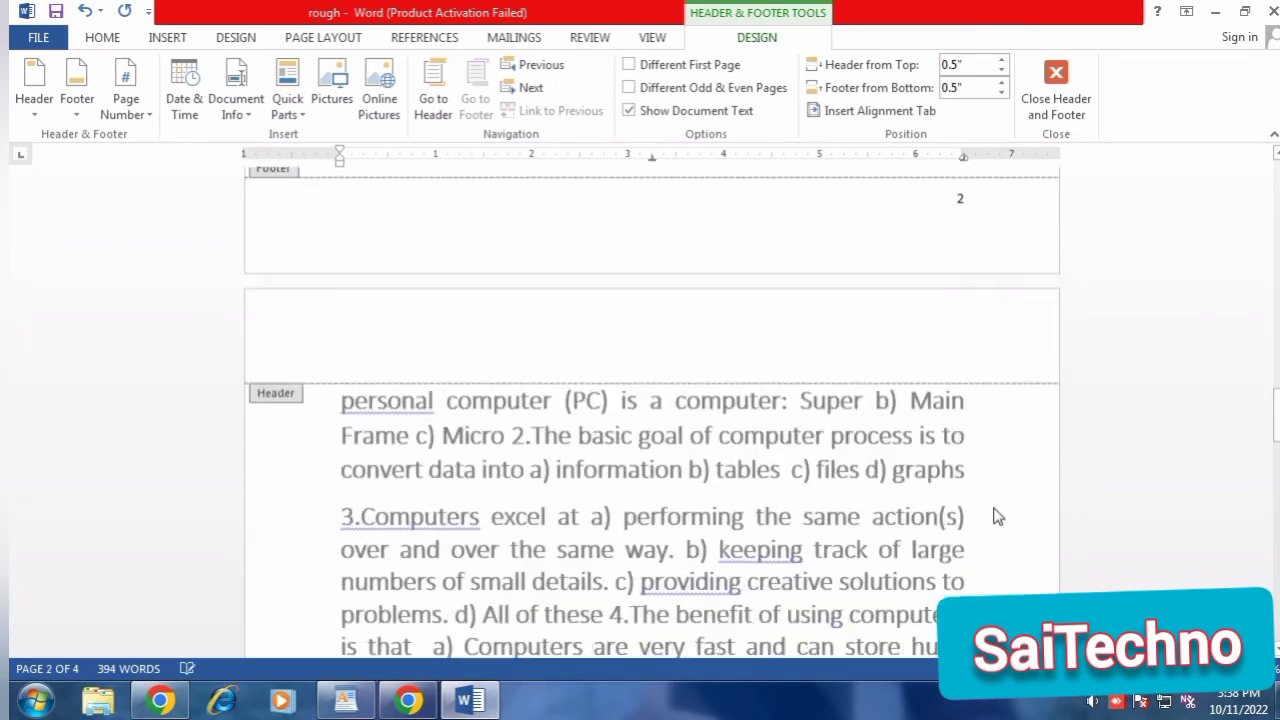
scroll(980, 470, up, 20)
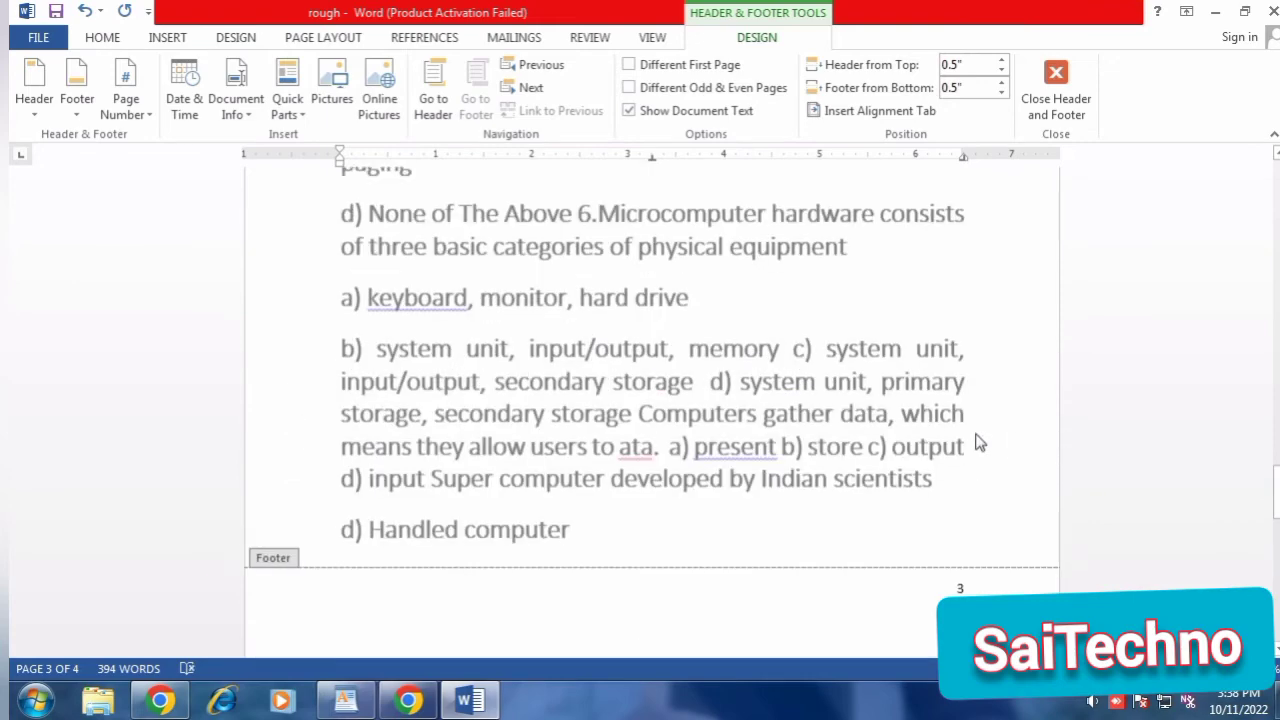
scroll(975, 448, up, 10)
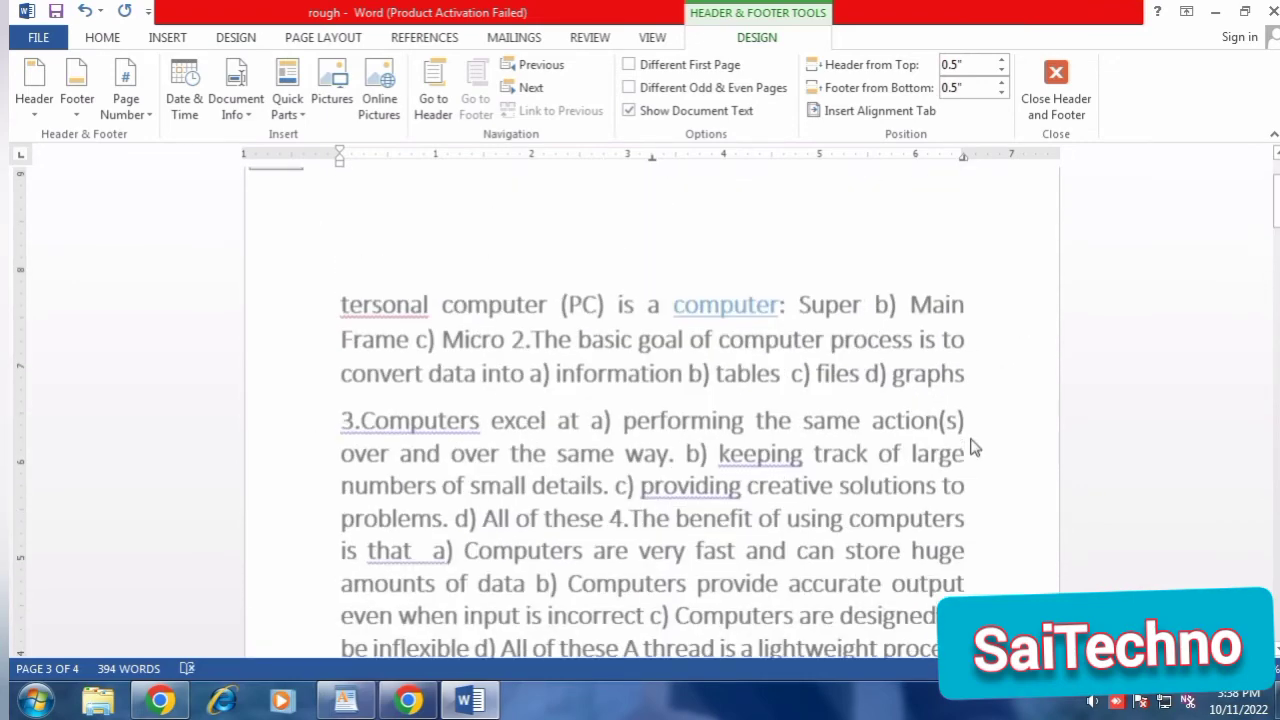
Undo the page number insertion and return to the body text at the start of the document.
scroll(975, 448, down, 8)
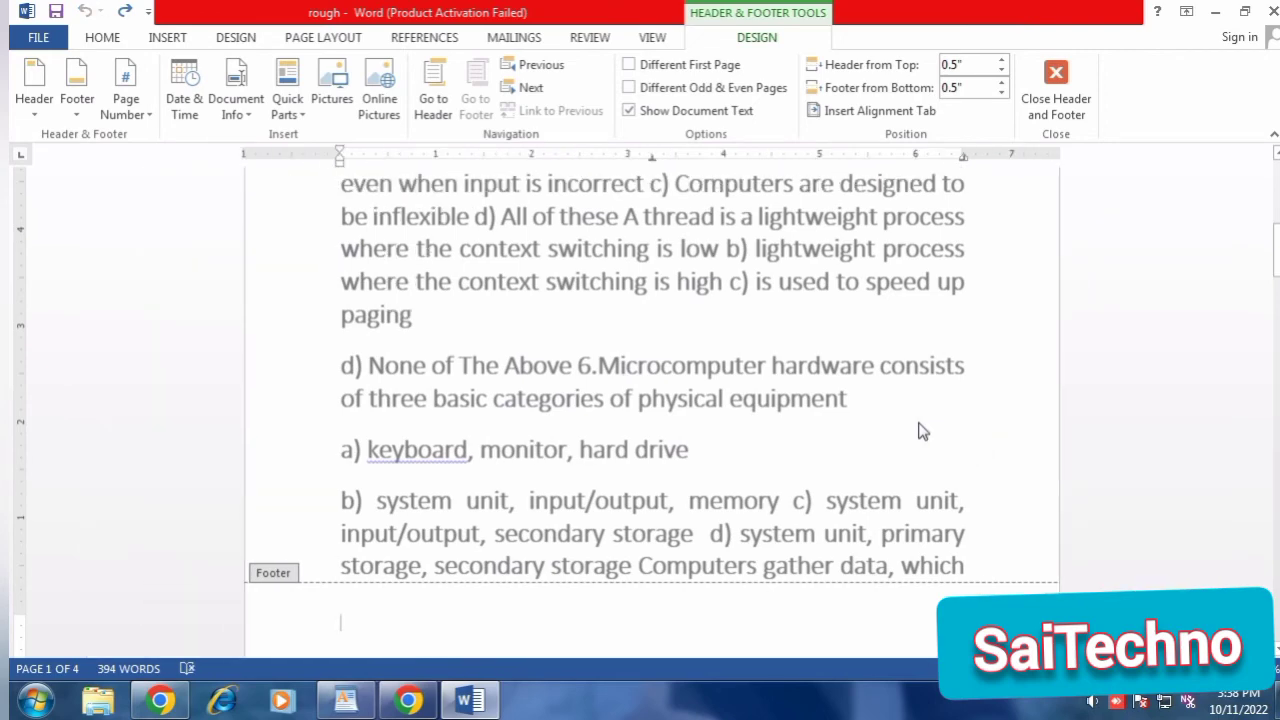
triple_click(795, 377)
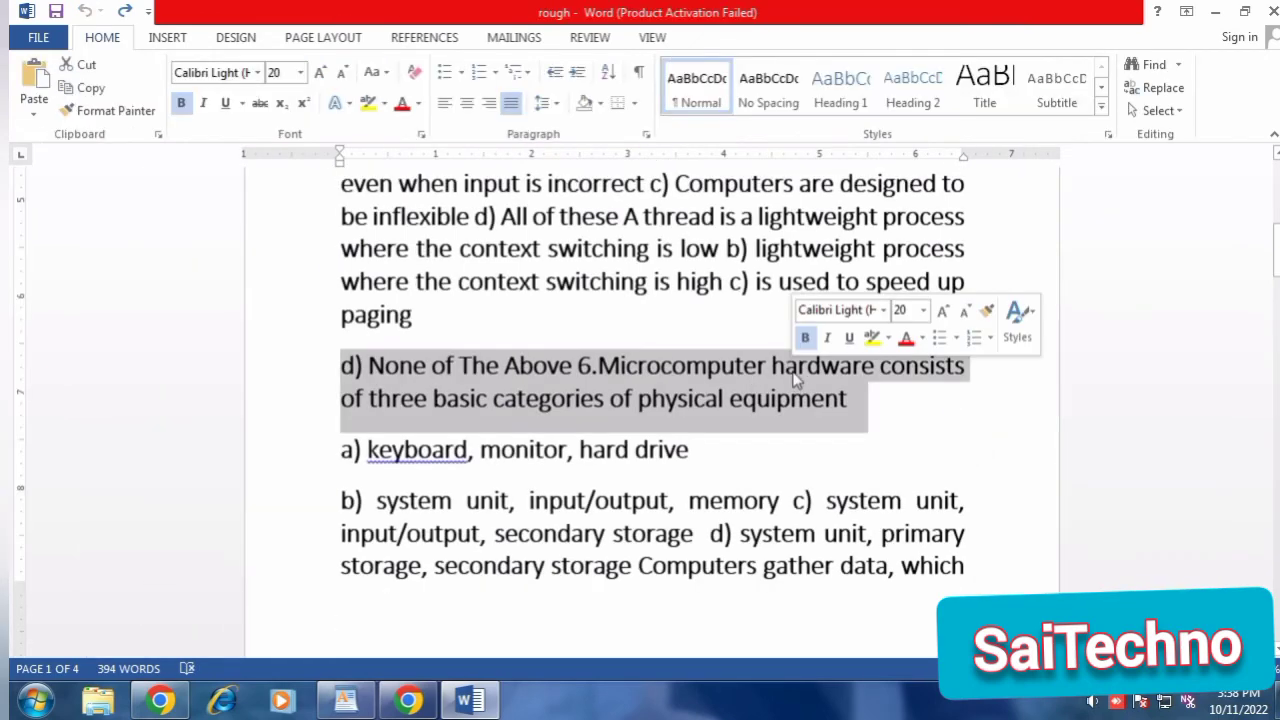
click(837, 400)
scroll(836, 400, up, 3)
scroll(834, 402, up, 3)
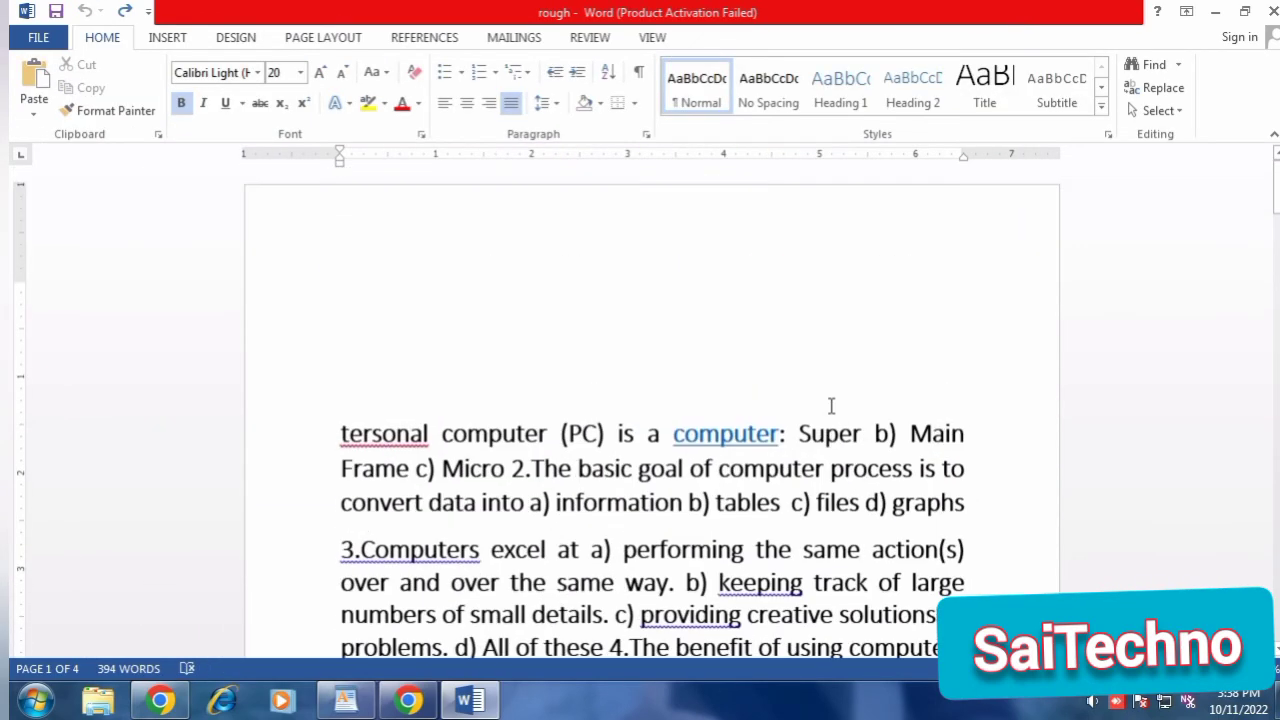
Delete the empty lines above the first paragraph so the text starts at the top margin of page 1.
key(ctrl+s)
click(529, 237)
key(Delete)
key(Delete)
key(Delete)
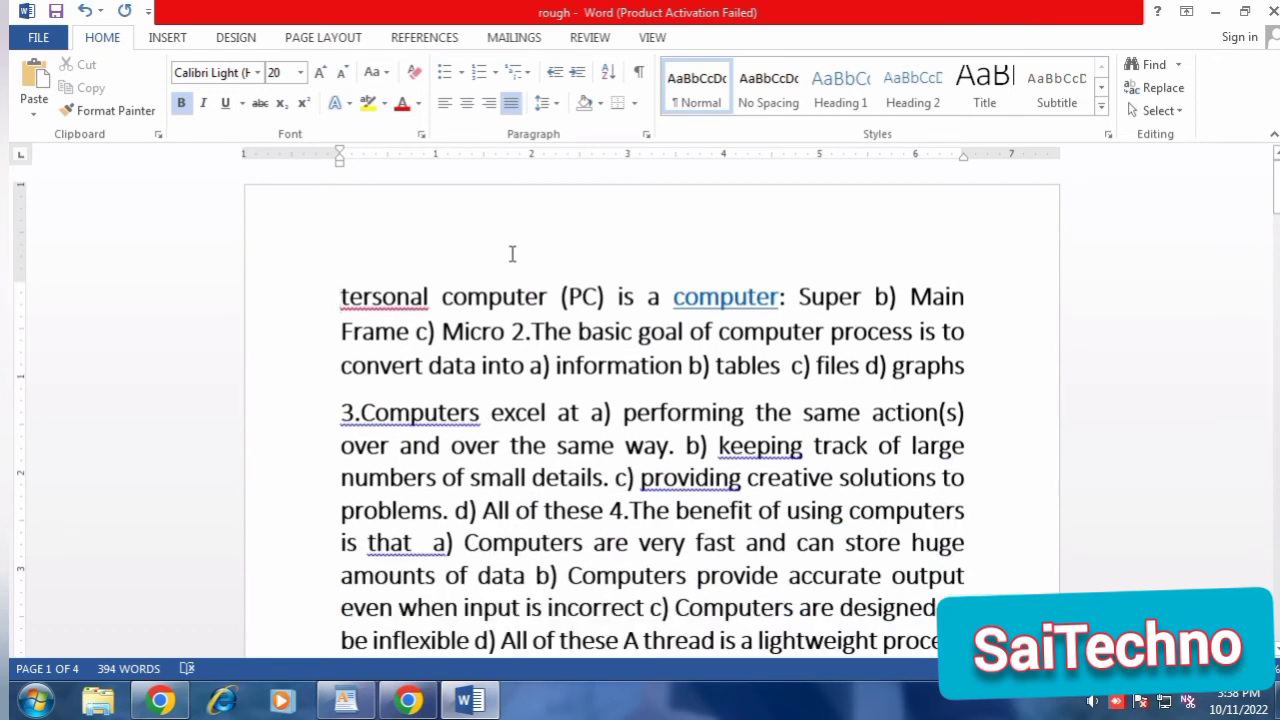
click(565, 258)
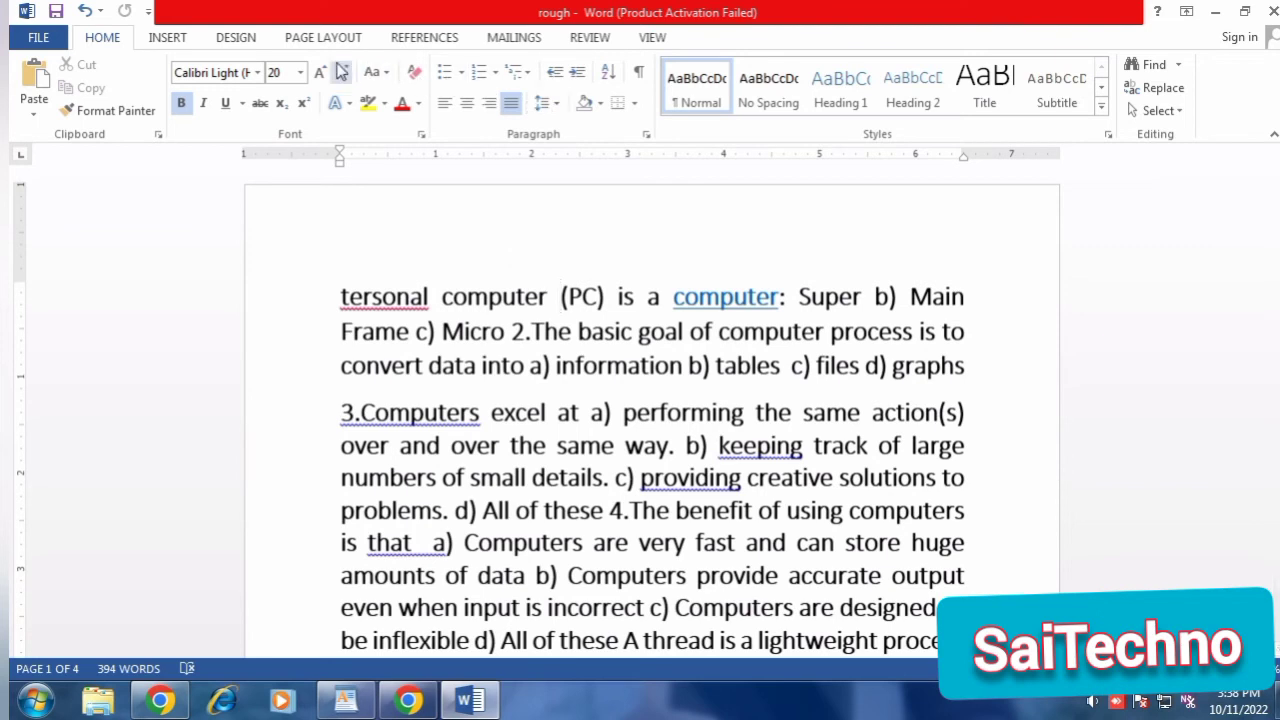
Insert a Simple Text Box in the first paragraph, fill it with the sample text "Wqd wlncwjcom," and "D", and return to the body text.
click(172, 38)
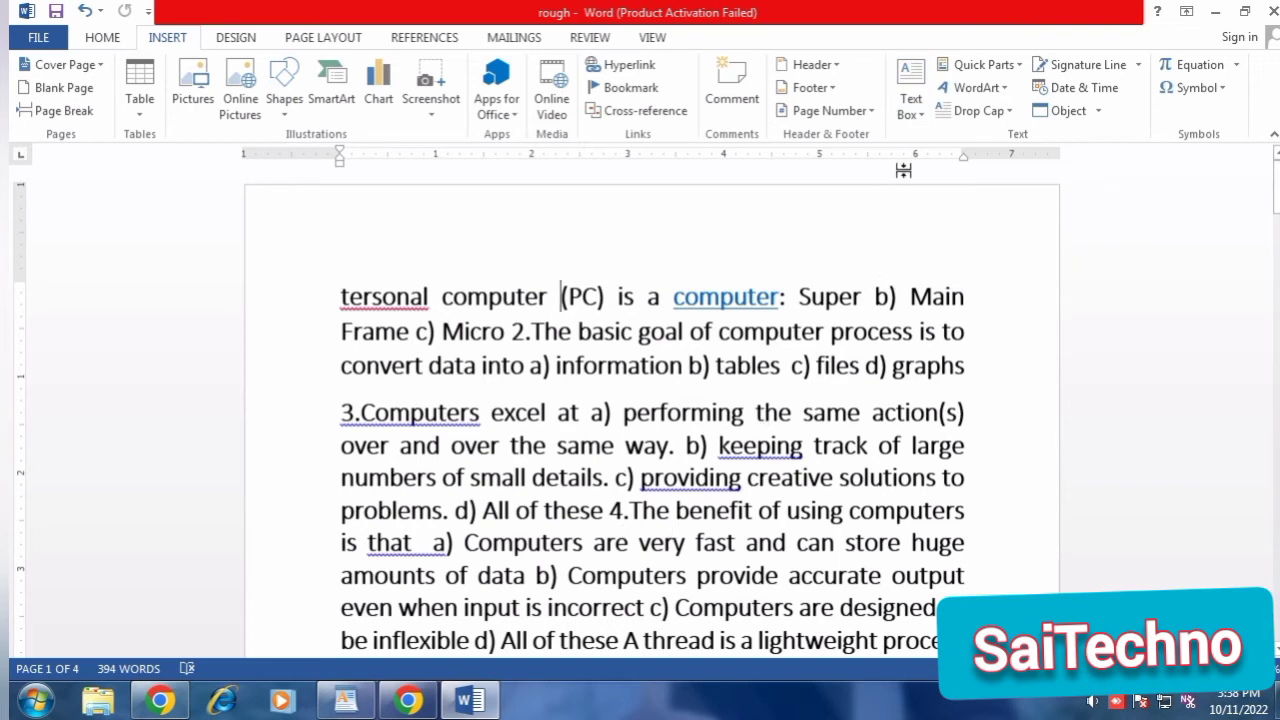
click(928, 128)
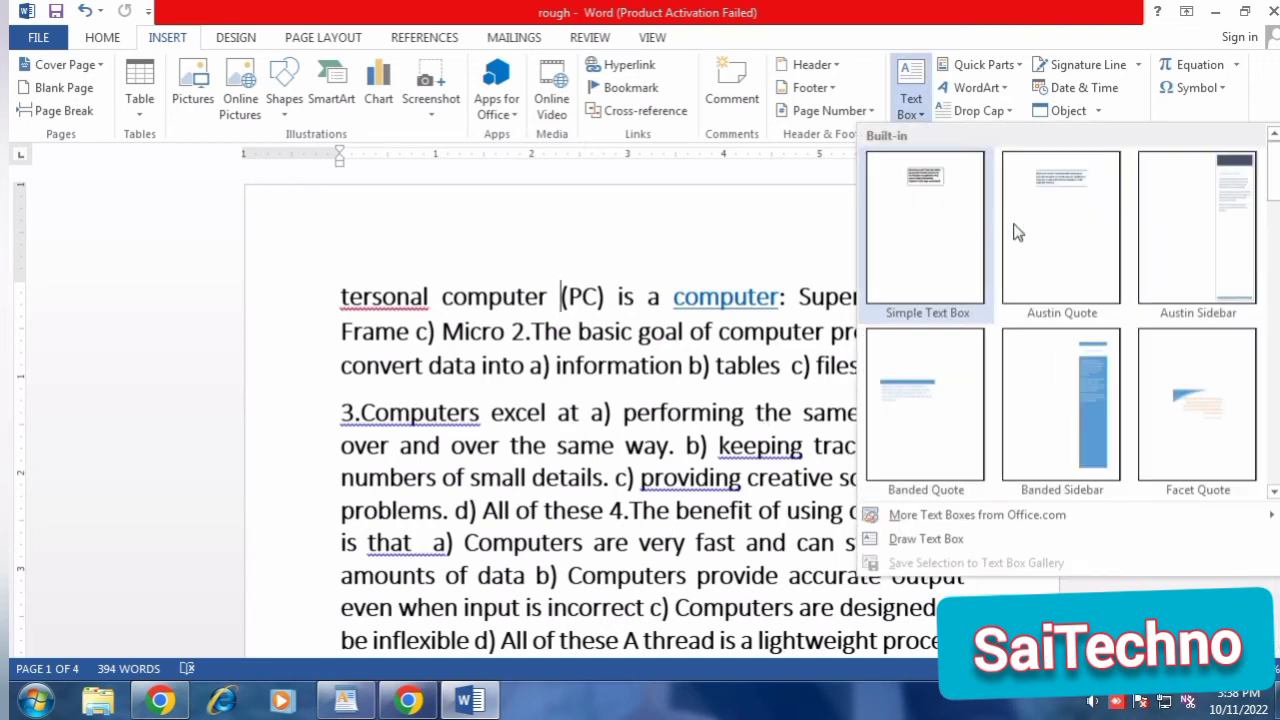
click(935, 238)
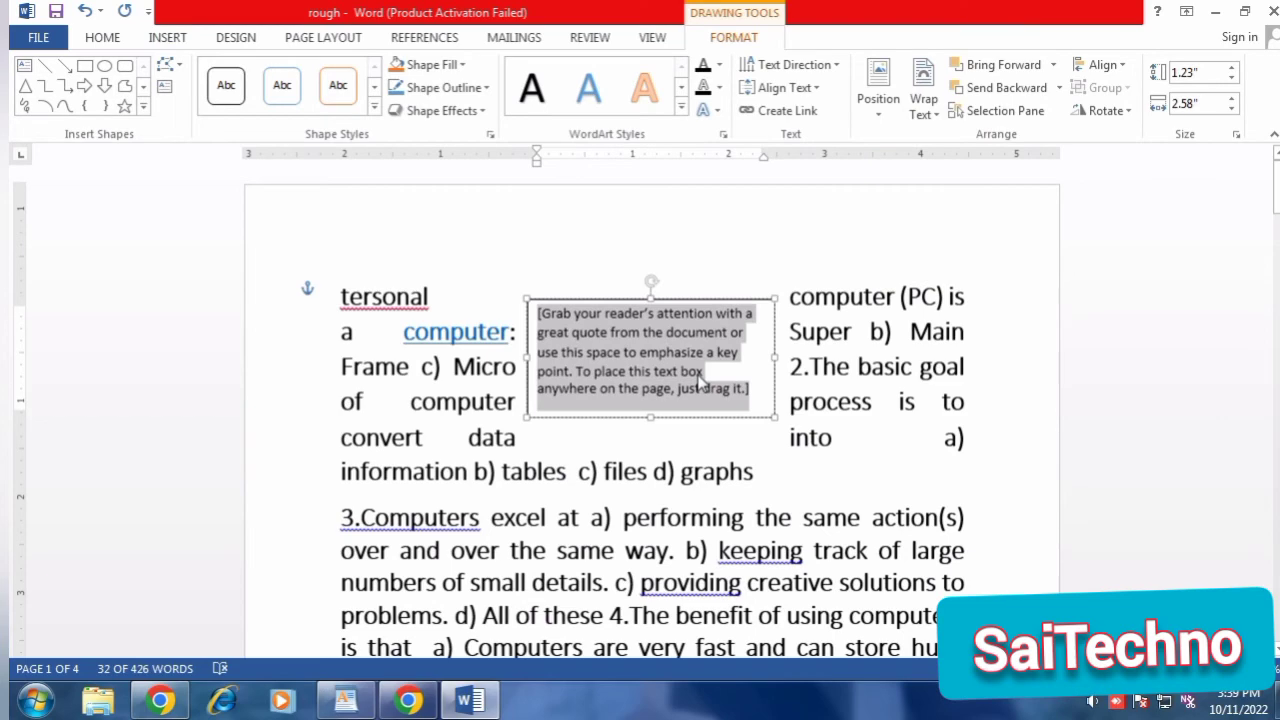
text(wqd wlnc)
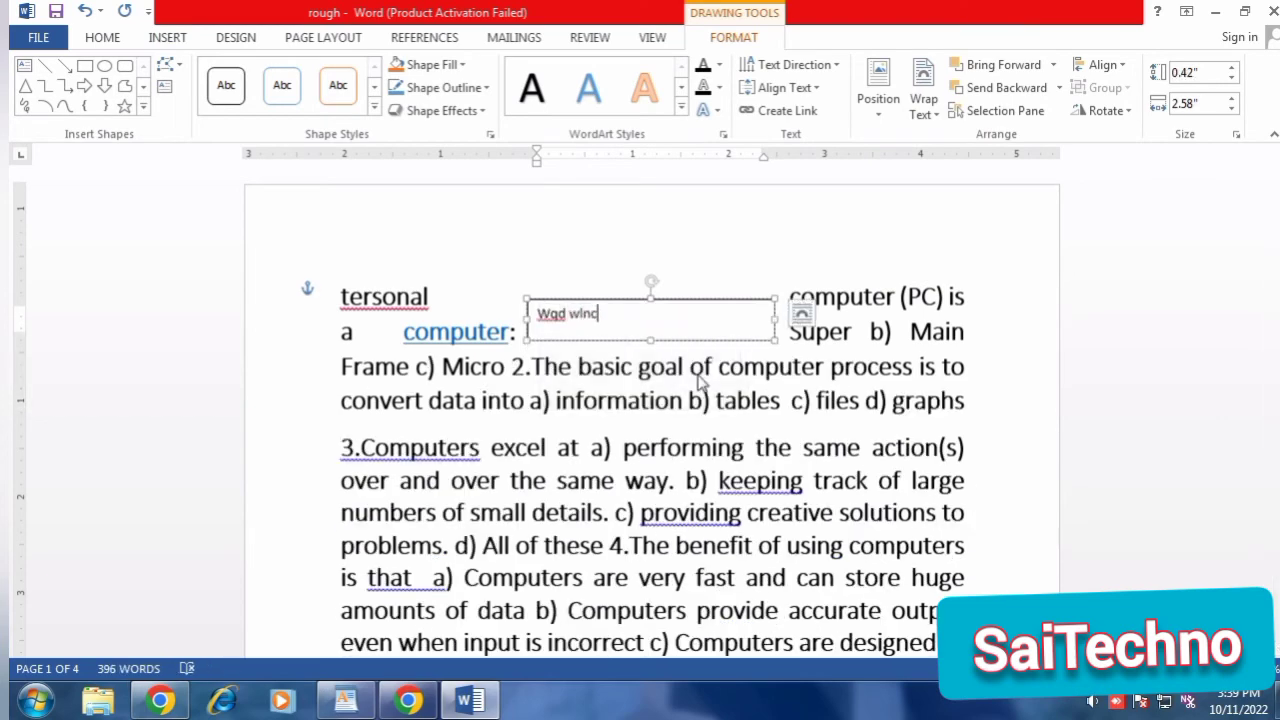
text(wjcom,)
key(Return)
text(D)
key(Return)
key(Return)
key(Return)
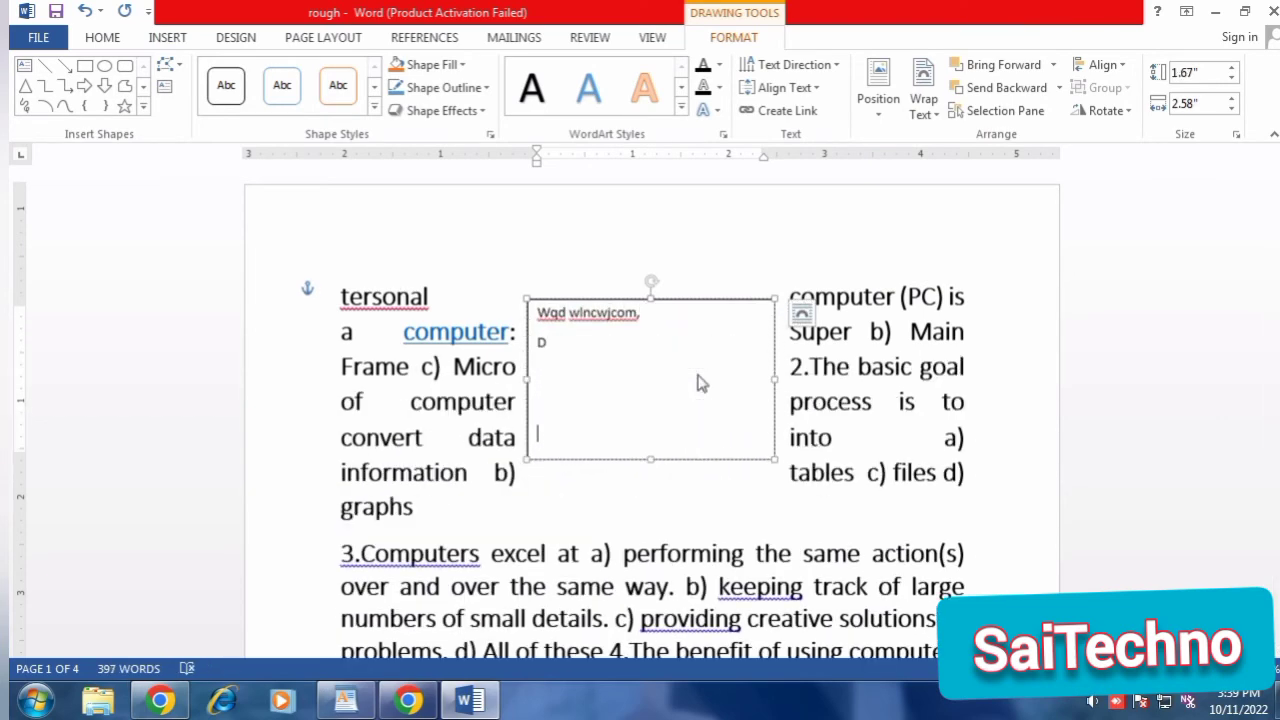
click(667, 260)
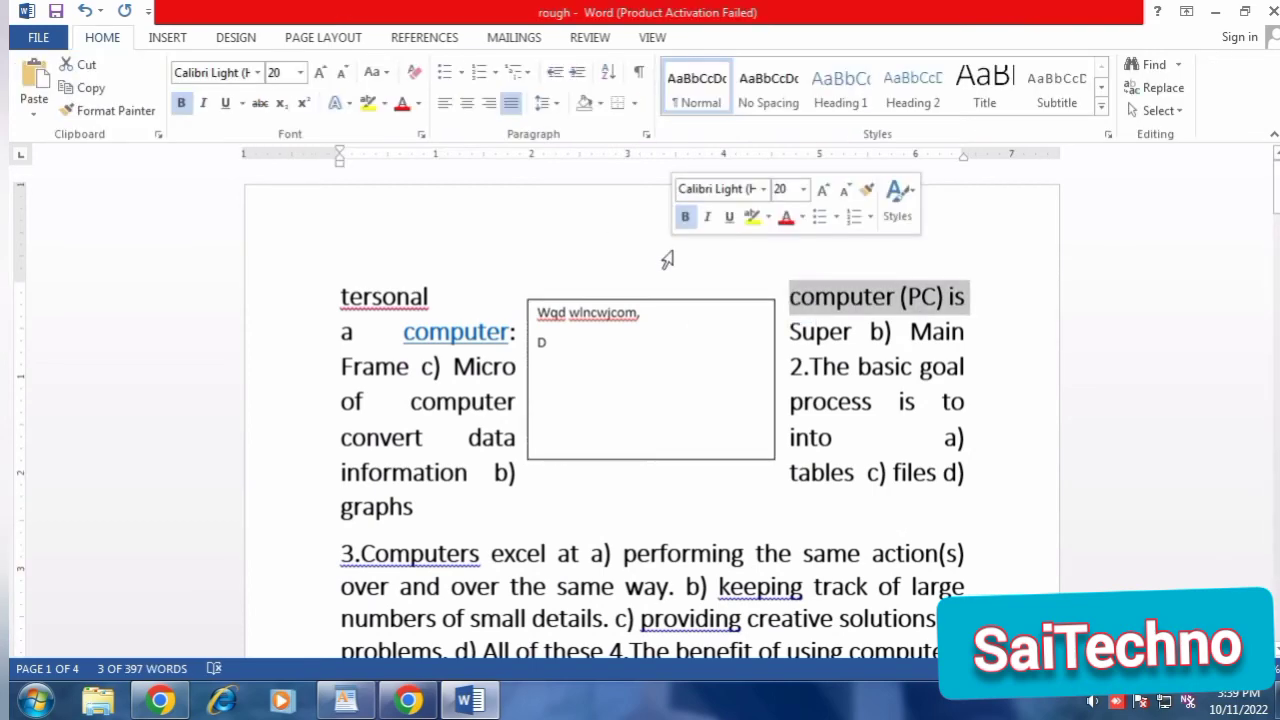
Undo the sample text and the insertion of the text box.
click(694, 333)
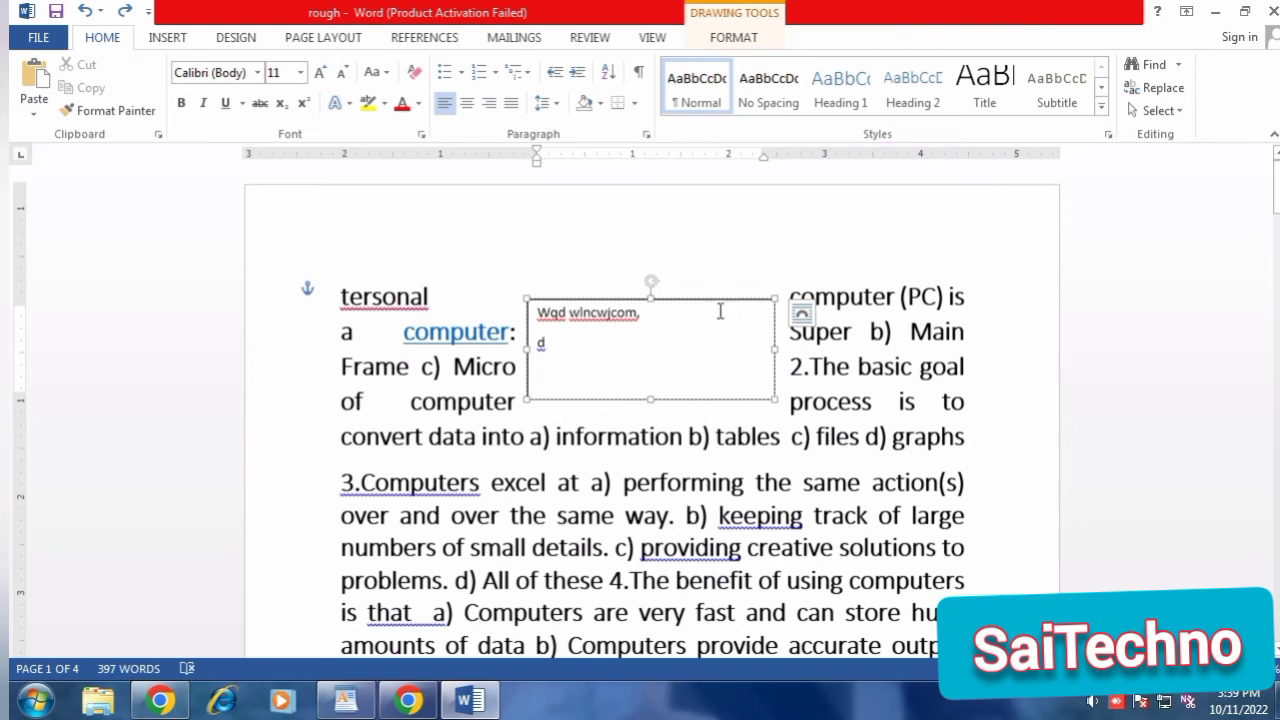
key(ctrl+z)
key(ctrl+z)
key(ctrl+z)
key(ctrl+z)
key(ctrl+z)
key(ctrl+z)
key(ctrl+z)
key(ctrl+z)
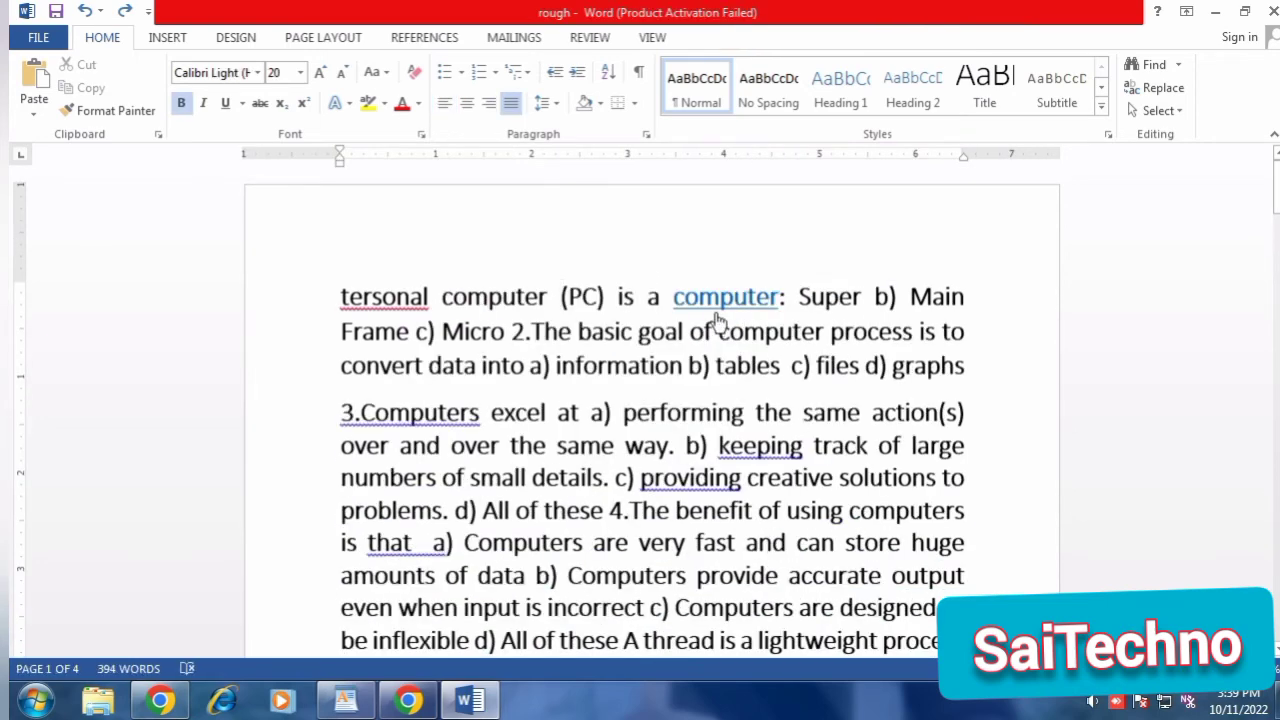
Insert WordArt in the light orange style and move it above the first paragraph, near the middle of the page's width.
click(169, 38)
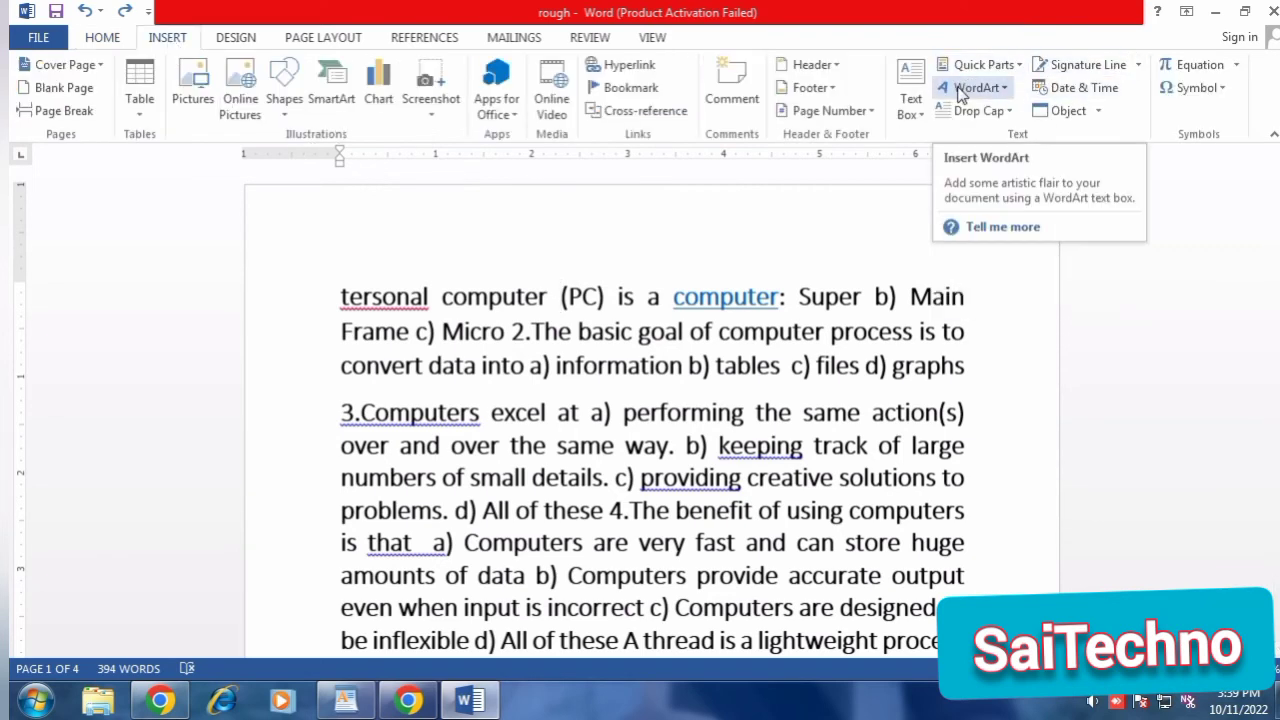
click(1005, 90)
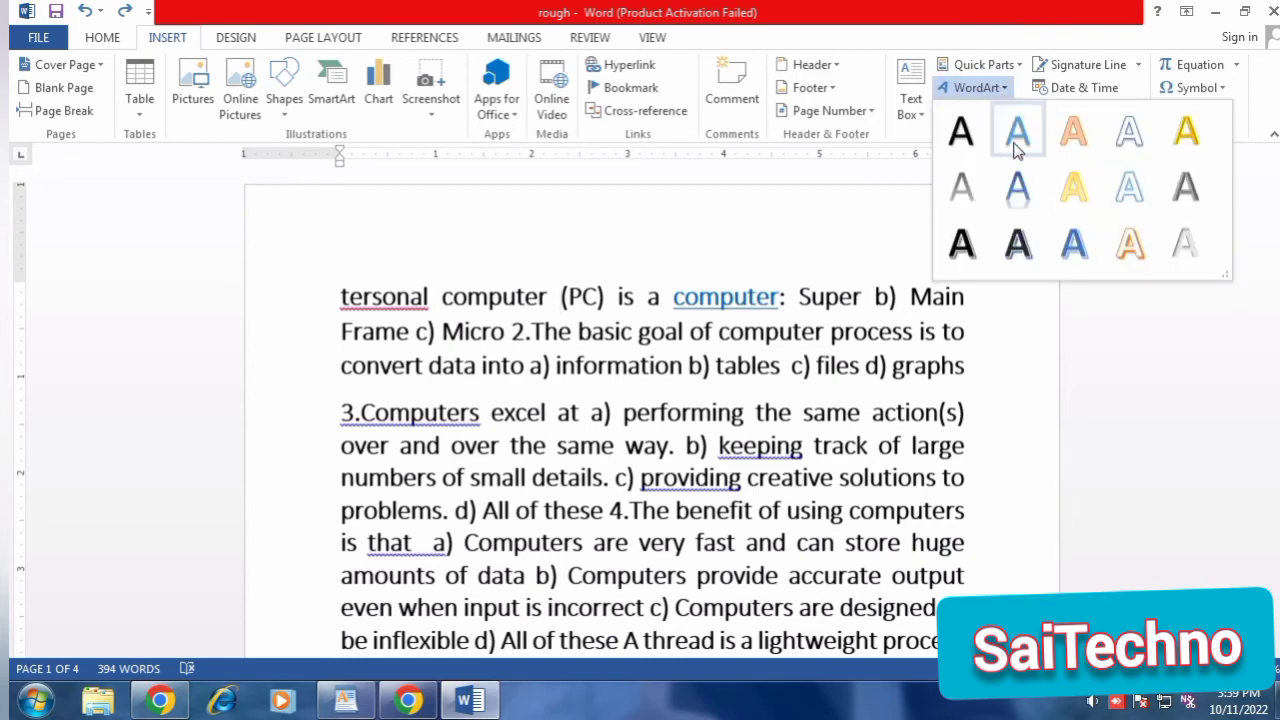
click(1068, 143)
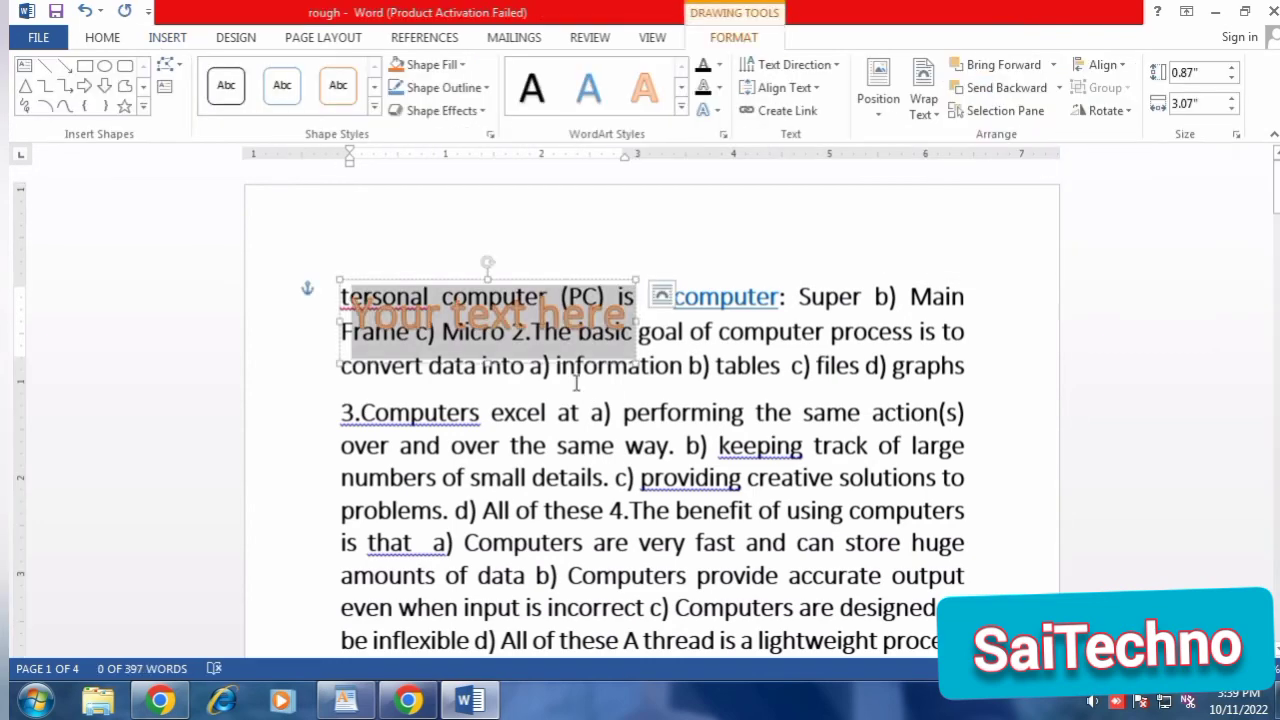
drag(571, 279, 729, 200)
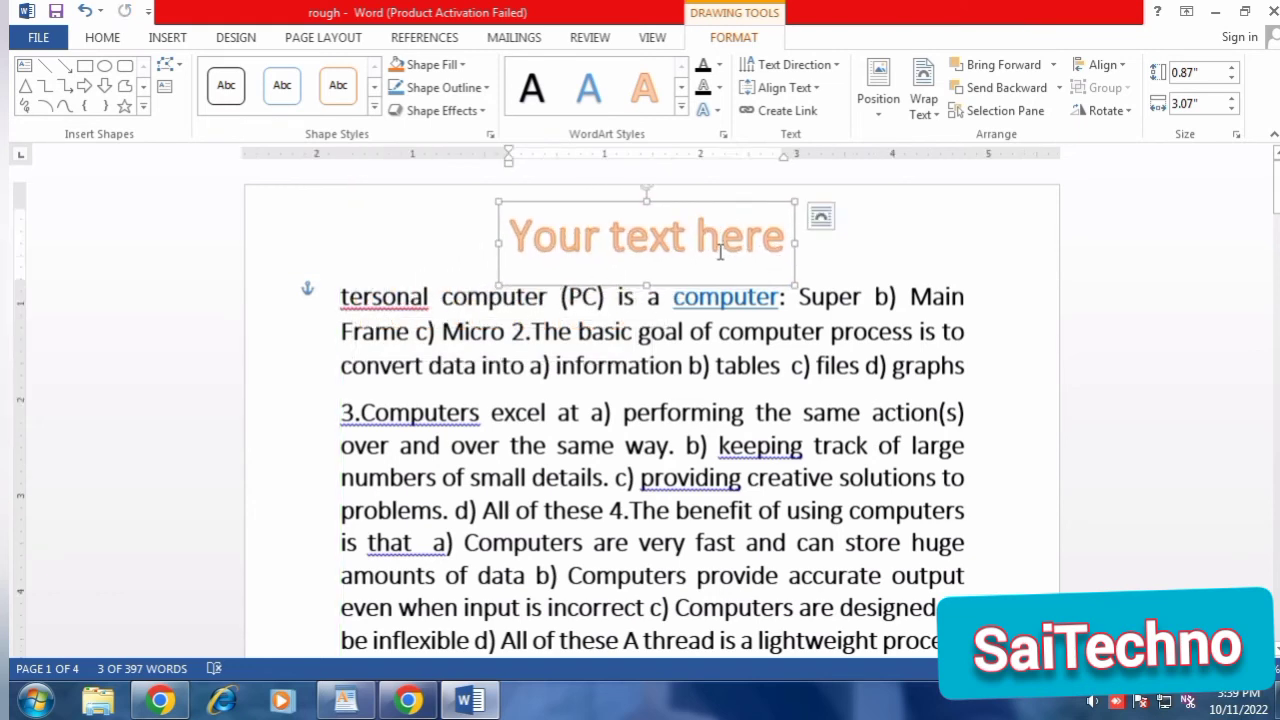
Replace the WordArt placeholder text with "Introduction" and return to the body text.
key(Home)
text(Intr)
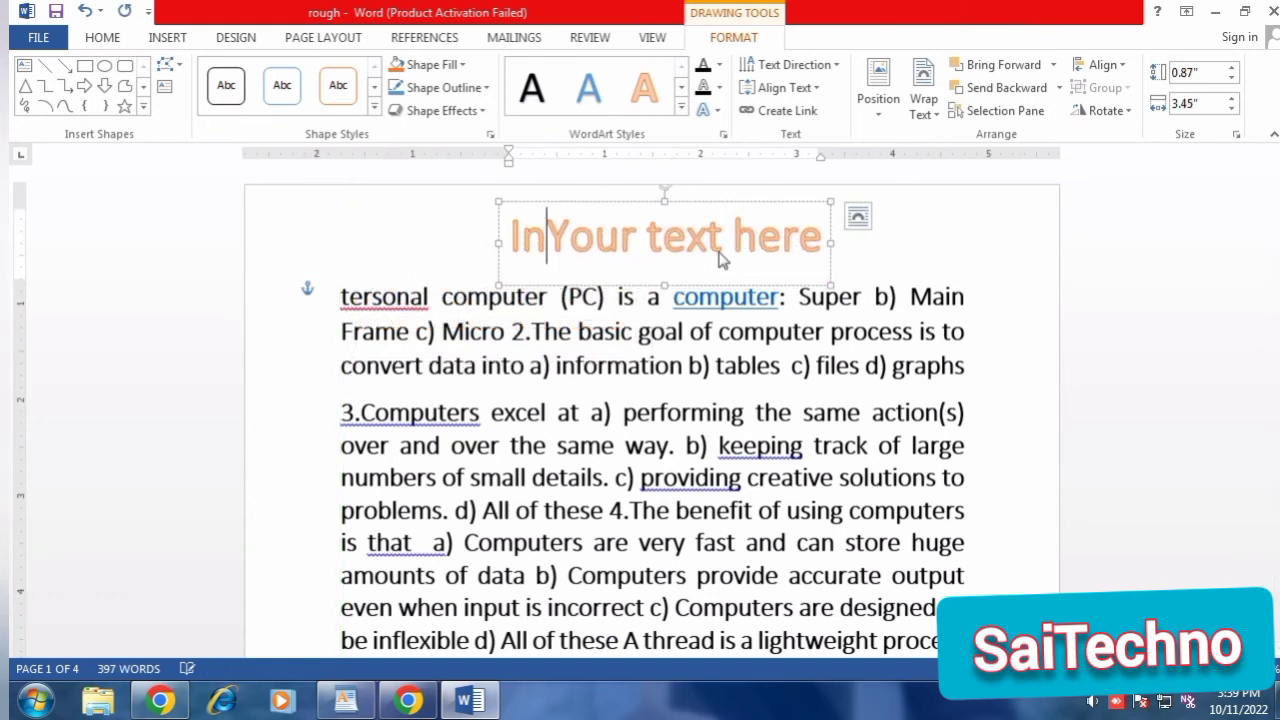
key(Delete)
key(Delete)
key(Delete)
key(Delete)
key(Delete)
key(Delete)
key(Delete)
key(Delete)
key(Delete)
key(Delete)
key(Delete)
key(Delete)
key(Delete)
key(Delete)
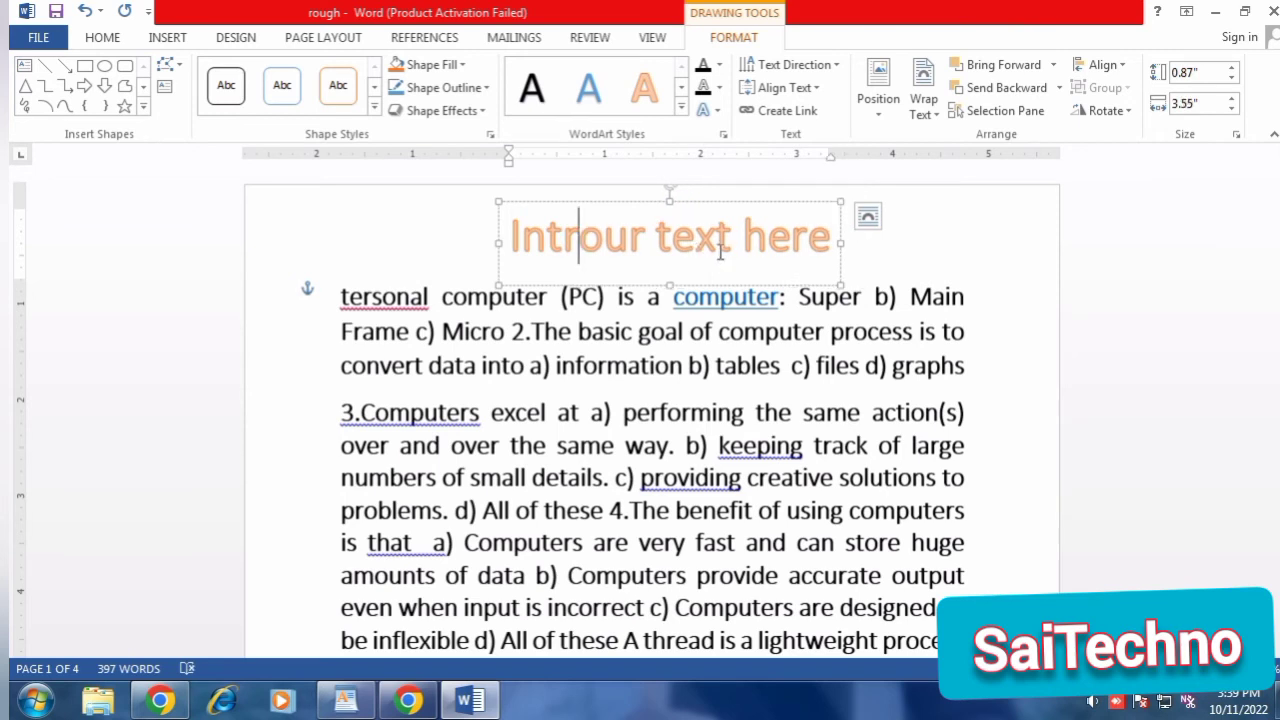
text(od)
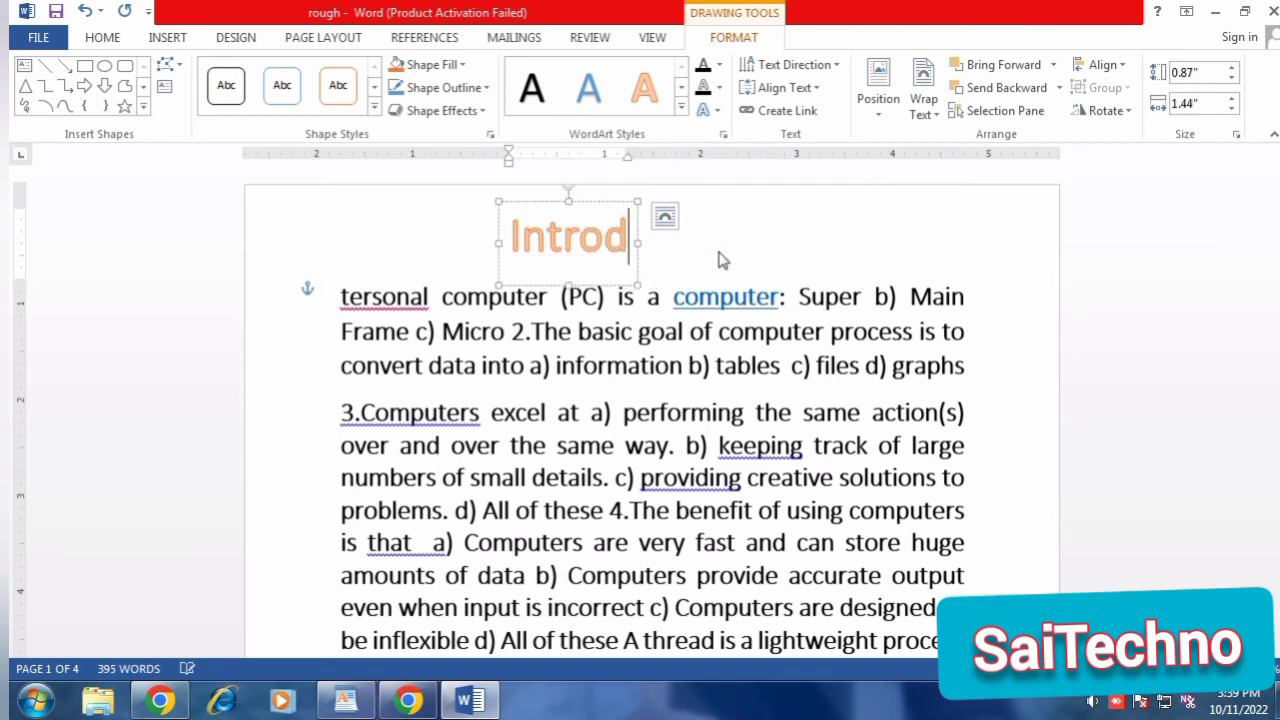
text(uction)
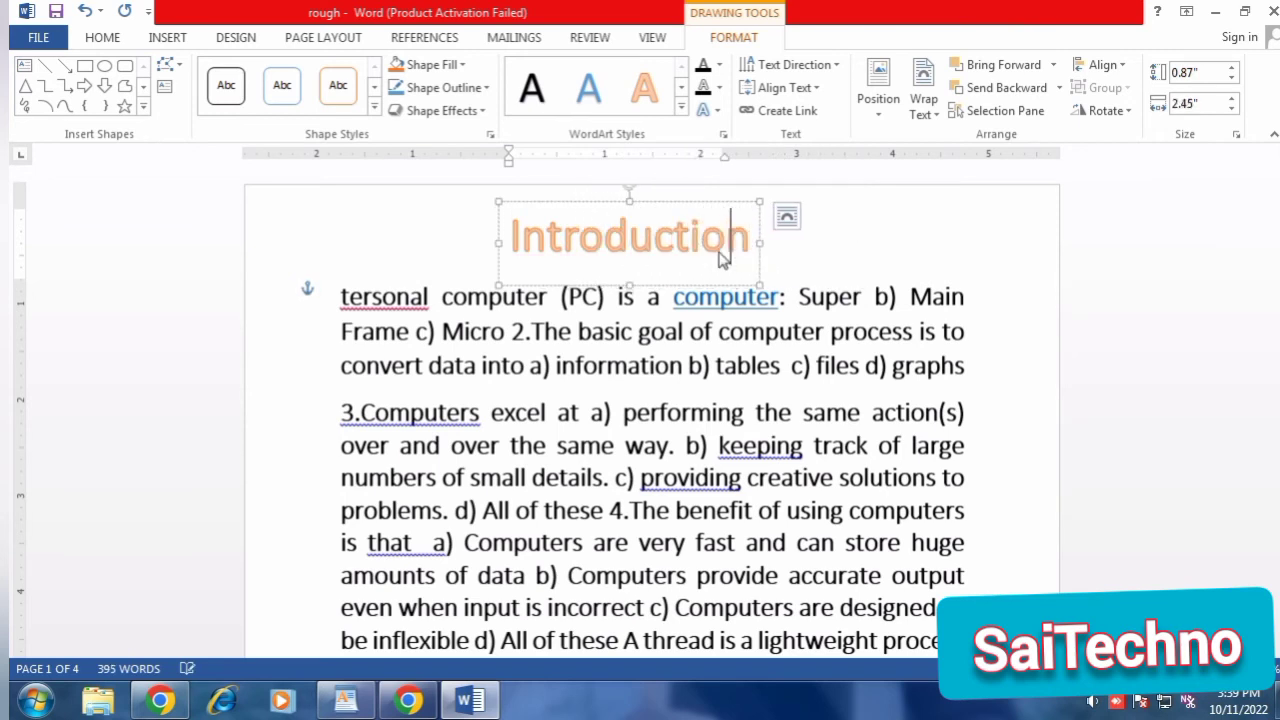
click(863, 250)
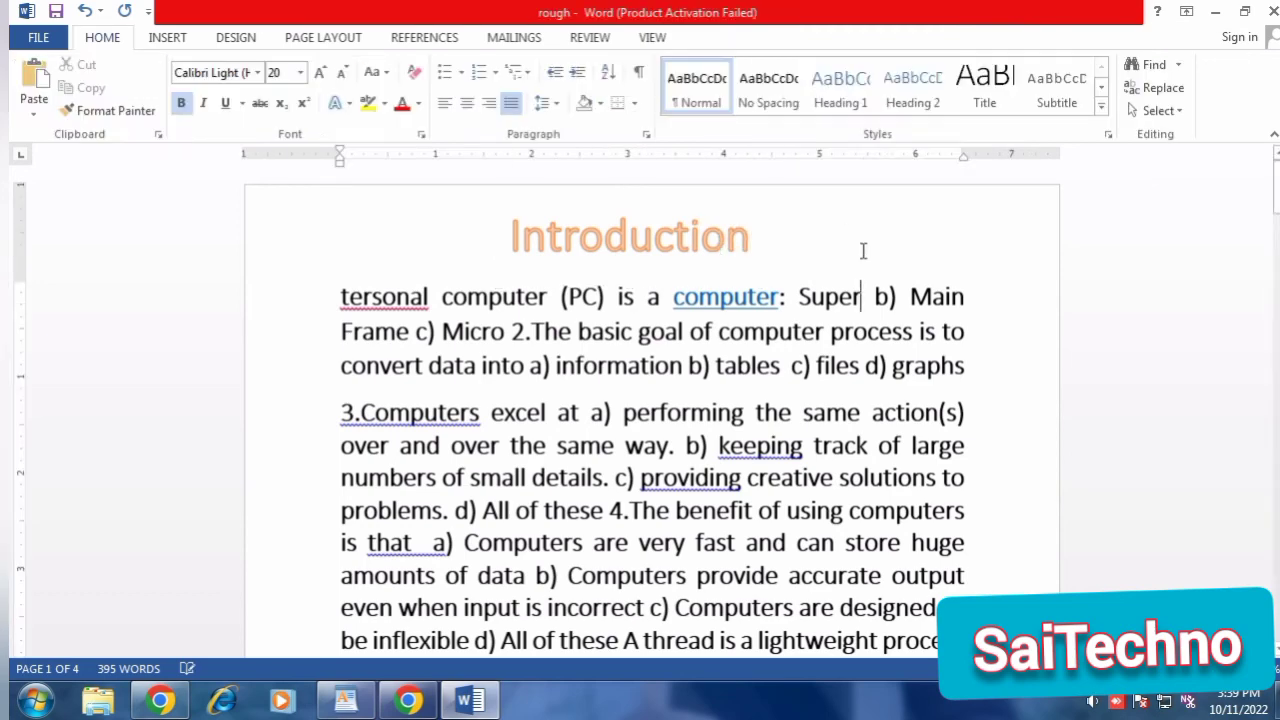
Restyle the "Introduction" WordArt with the black style that has a blue shadow, and return to the first paragraph.
click(571, 247)
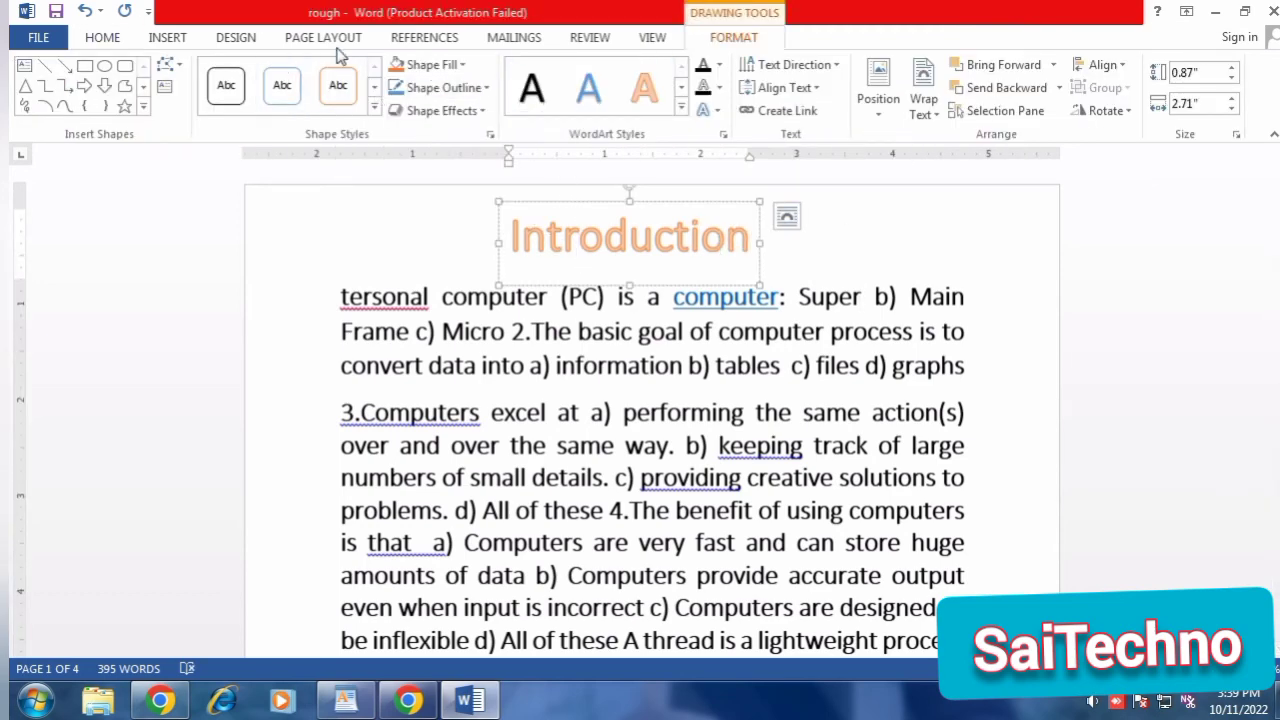
click(680, 111)
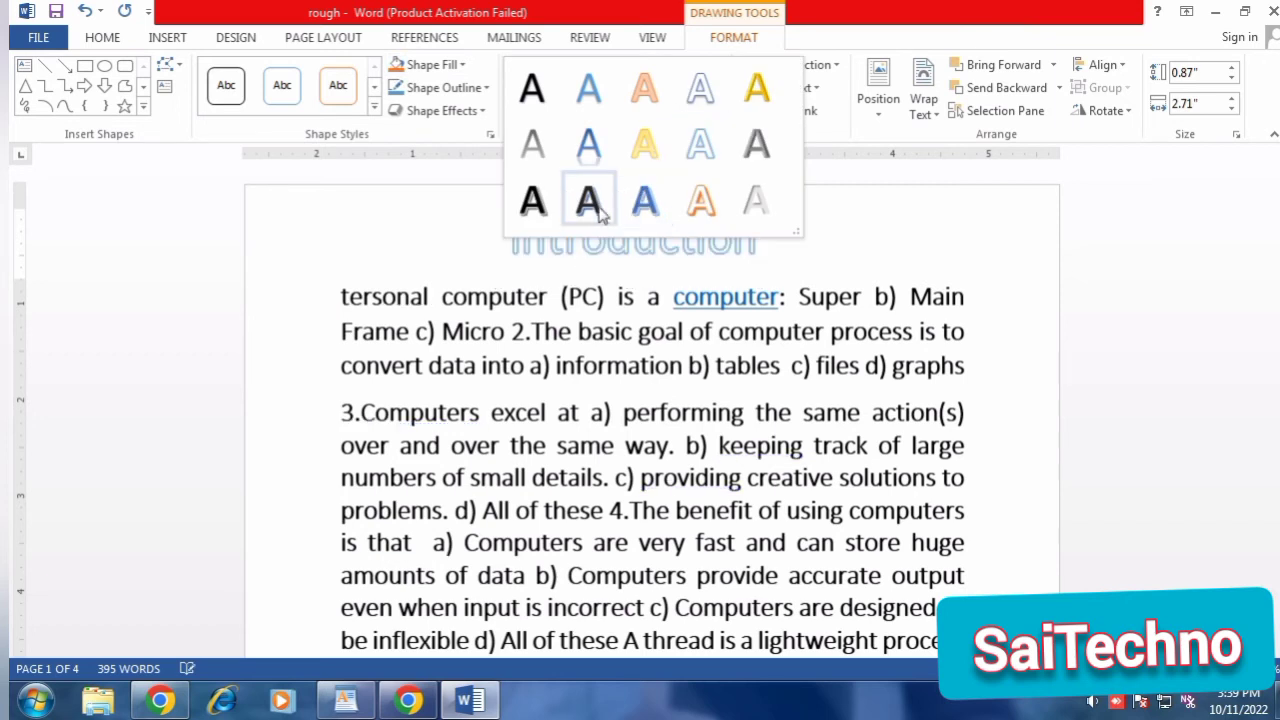
click(586, 198)
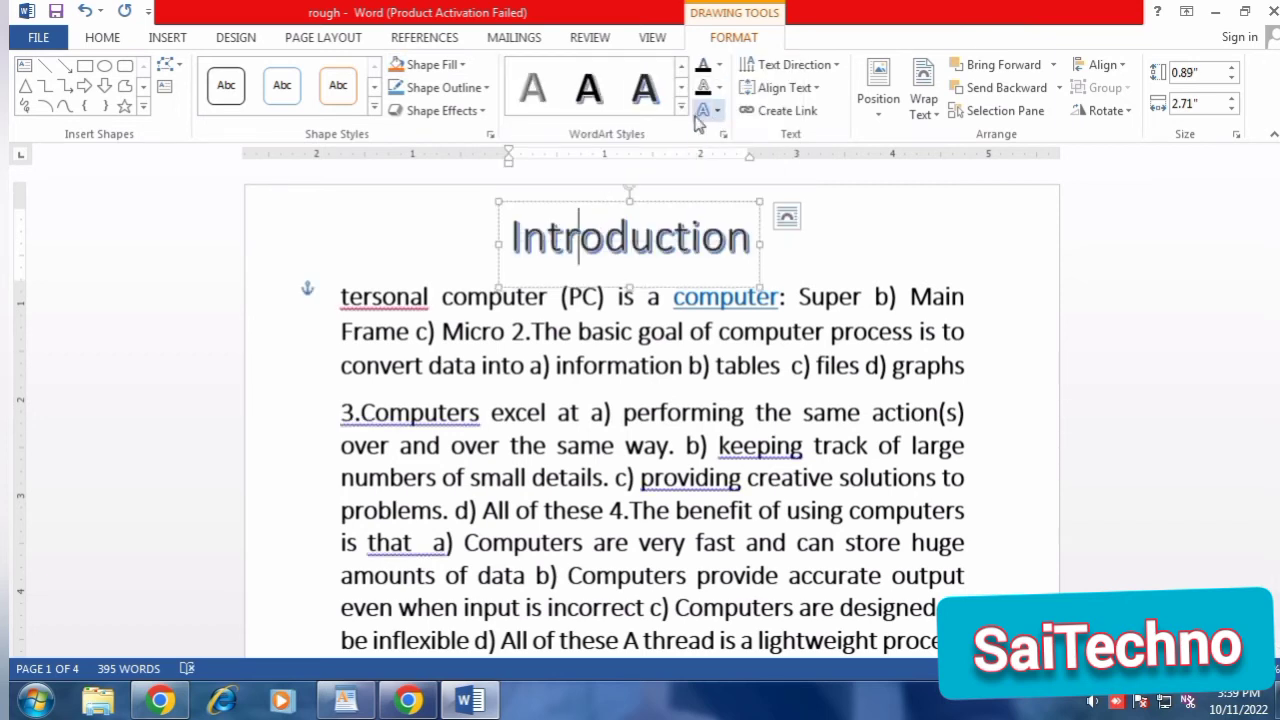
click(443, 296)
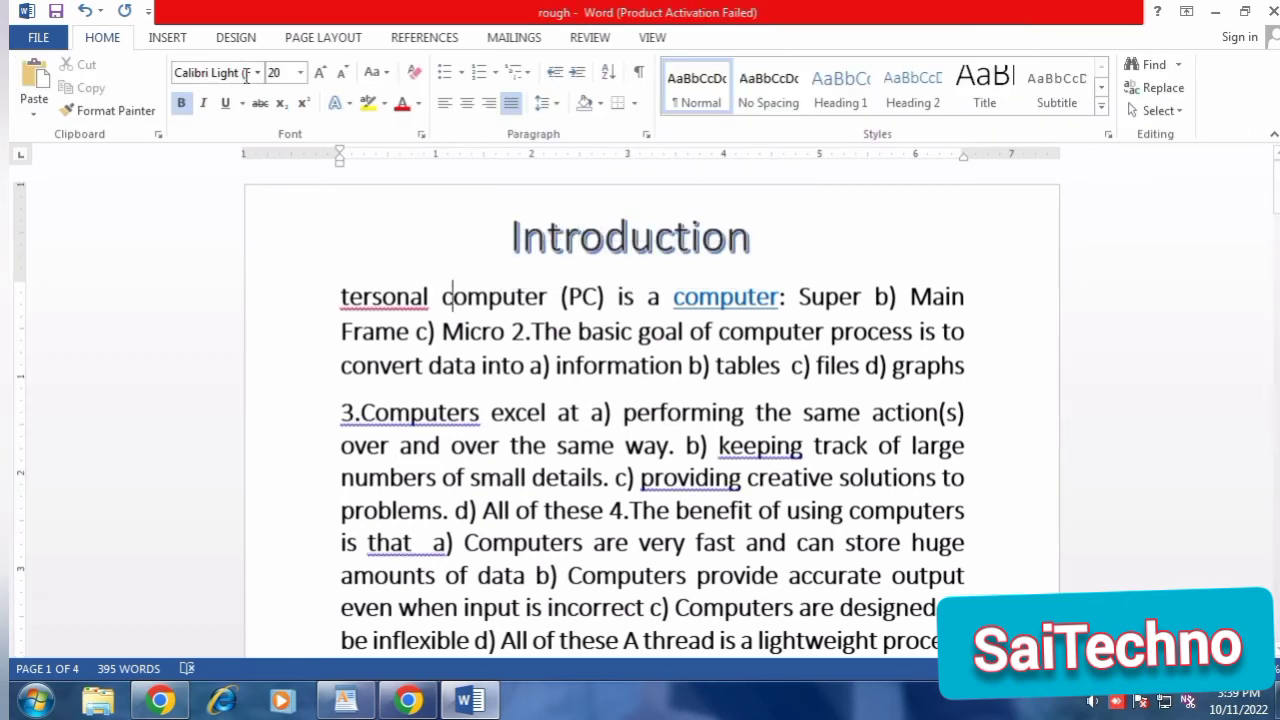
Add a Dropped drop cap to the first letter of the first paragraph.
click(165, 42)
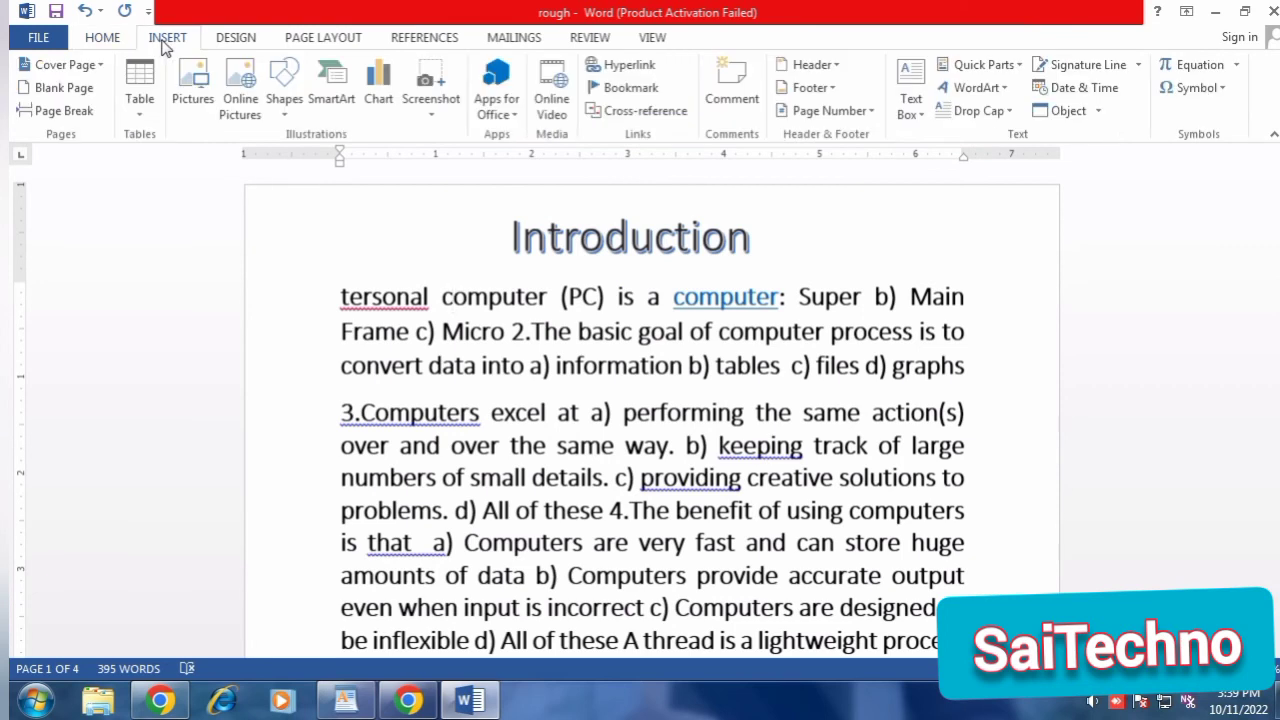
click(1010, 116)
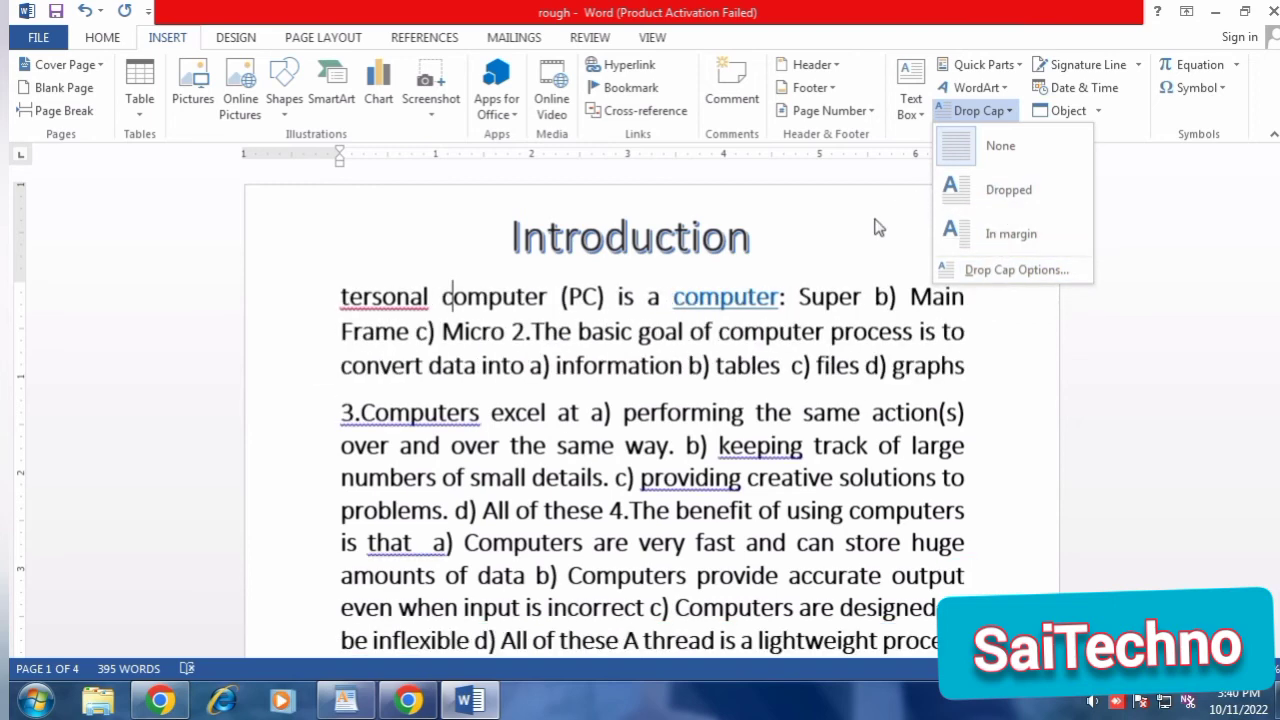
click(876, 219)
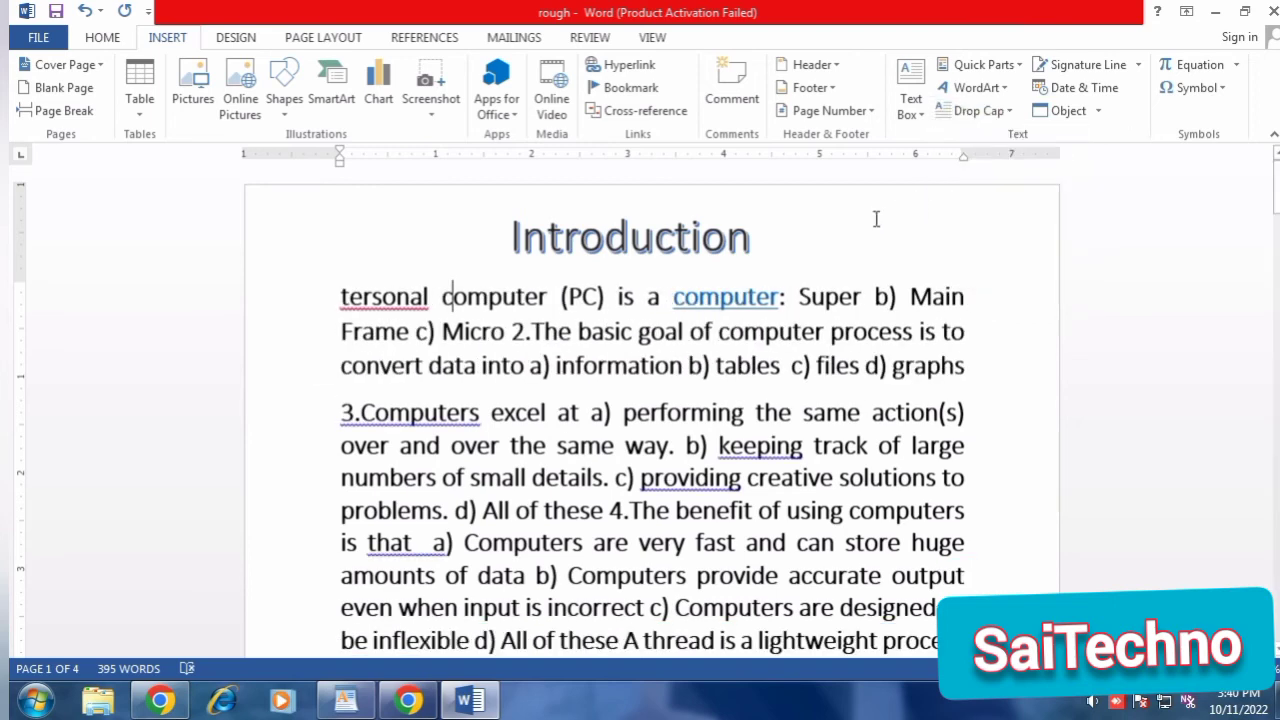
click(975, 110)
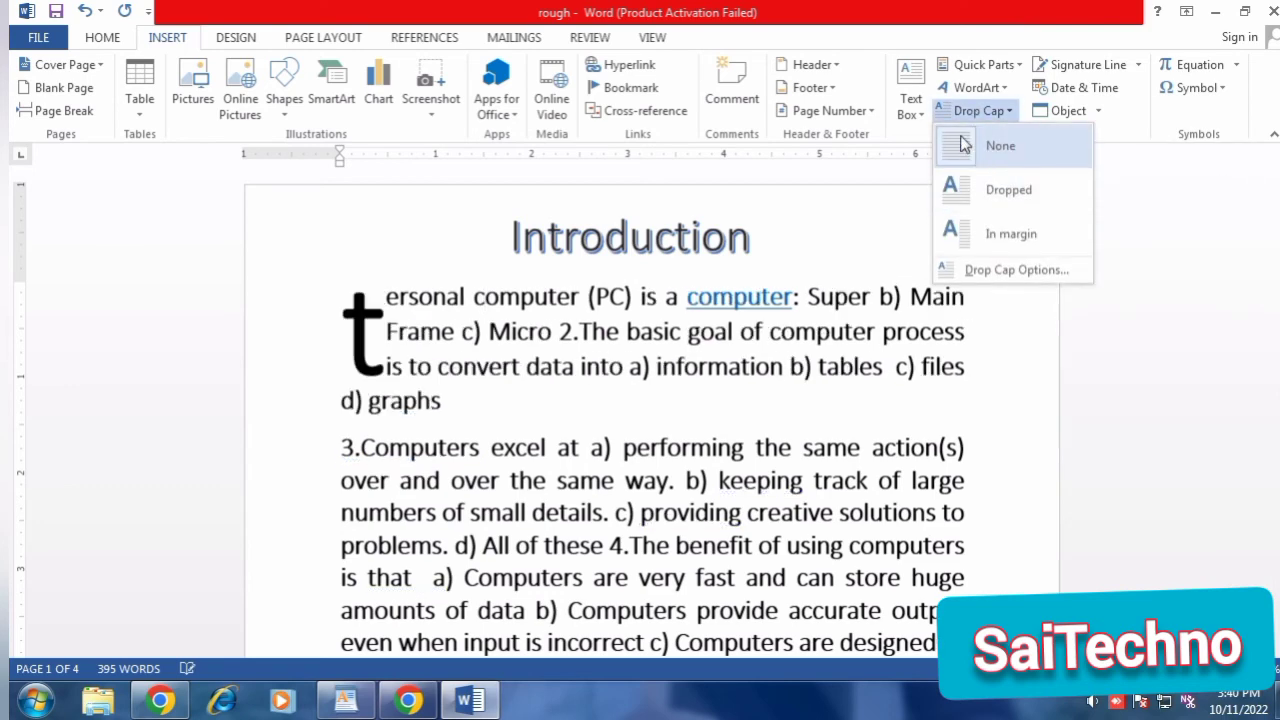
click(960, 187)
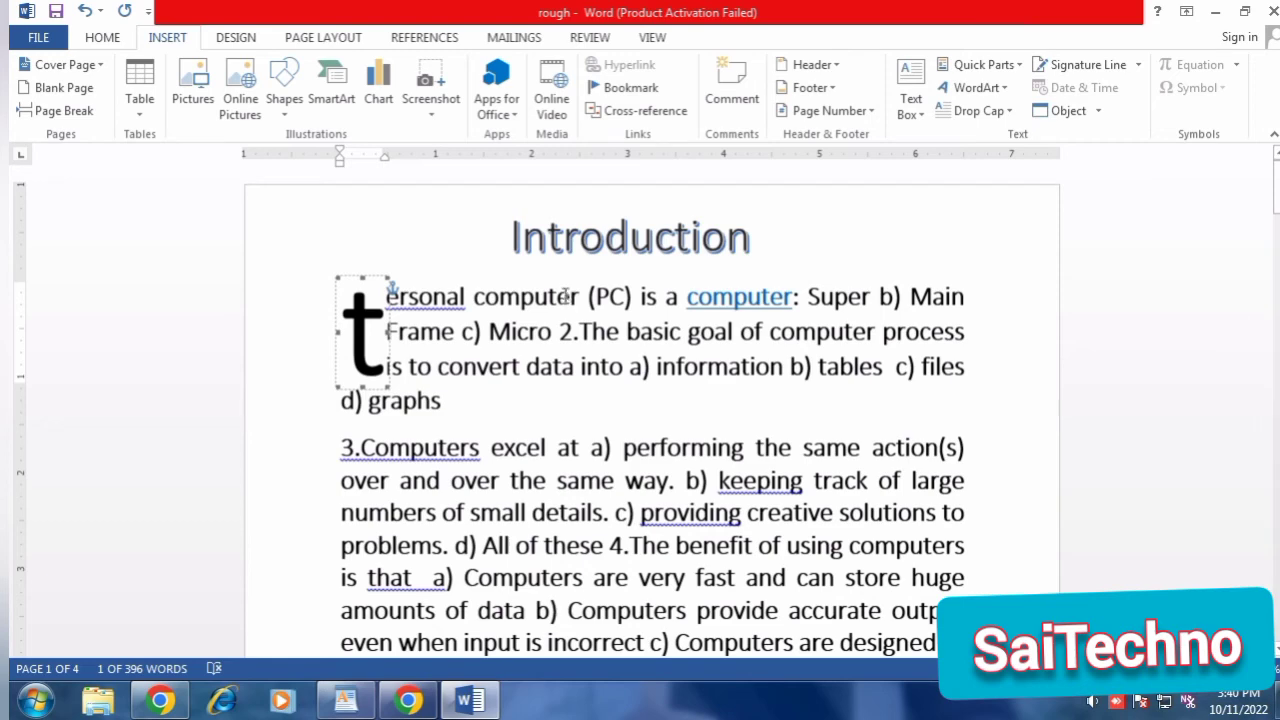
Undo the drop cap on the first letter of the first paragraph.
key(ctrl+z)
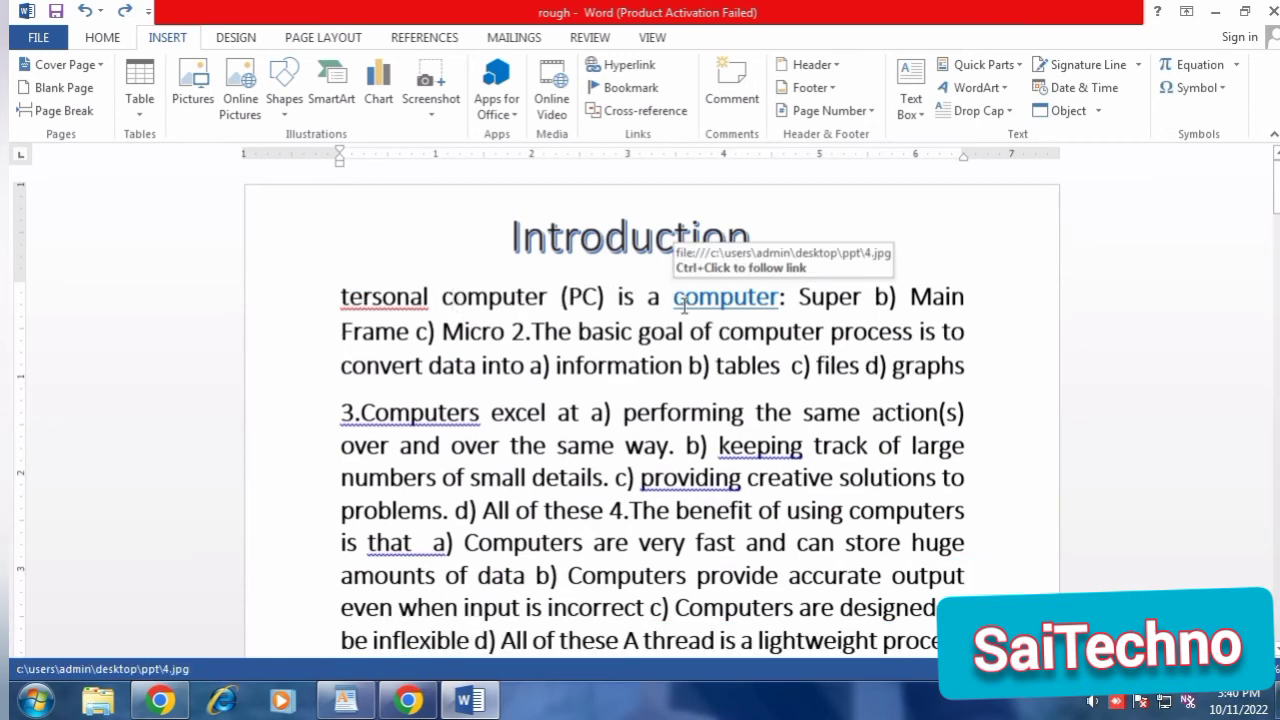
scroll(683, 307, down, 15)
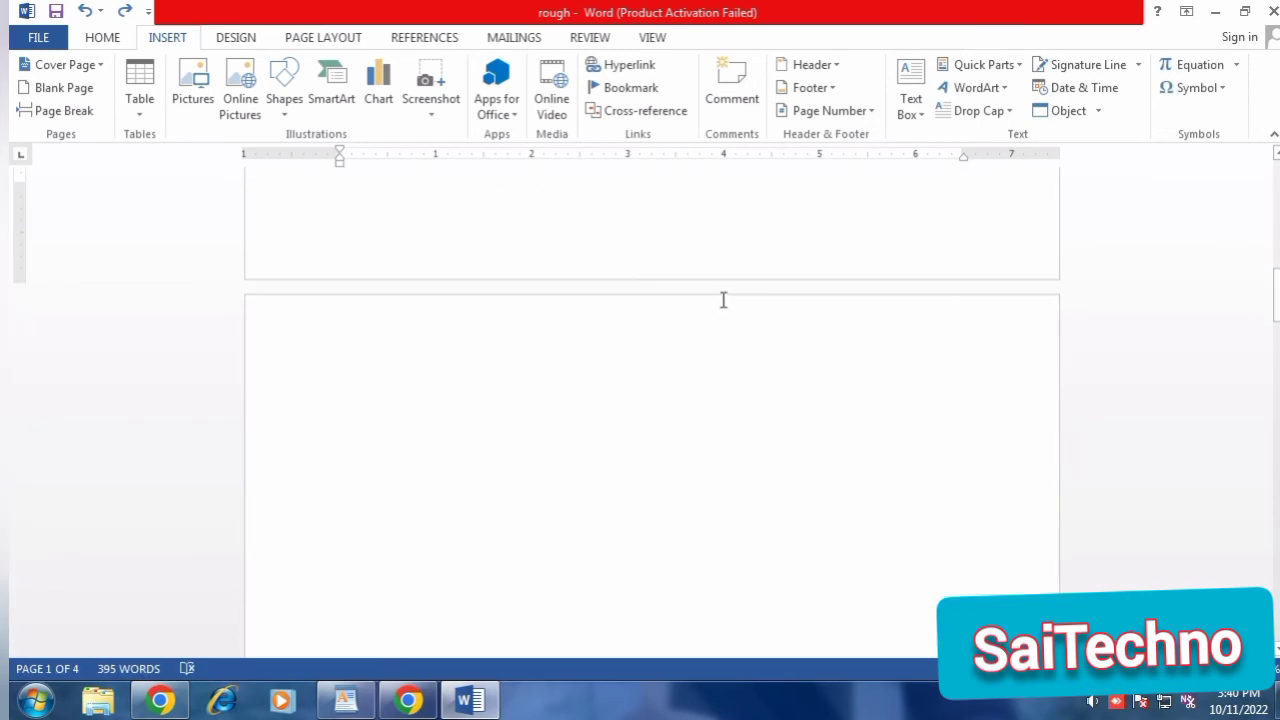
scroll(723, 300, up, 1)
scroll(671, 303, down, 2)
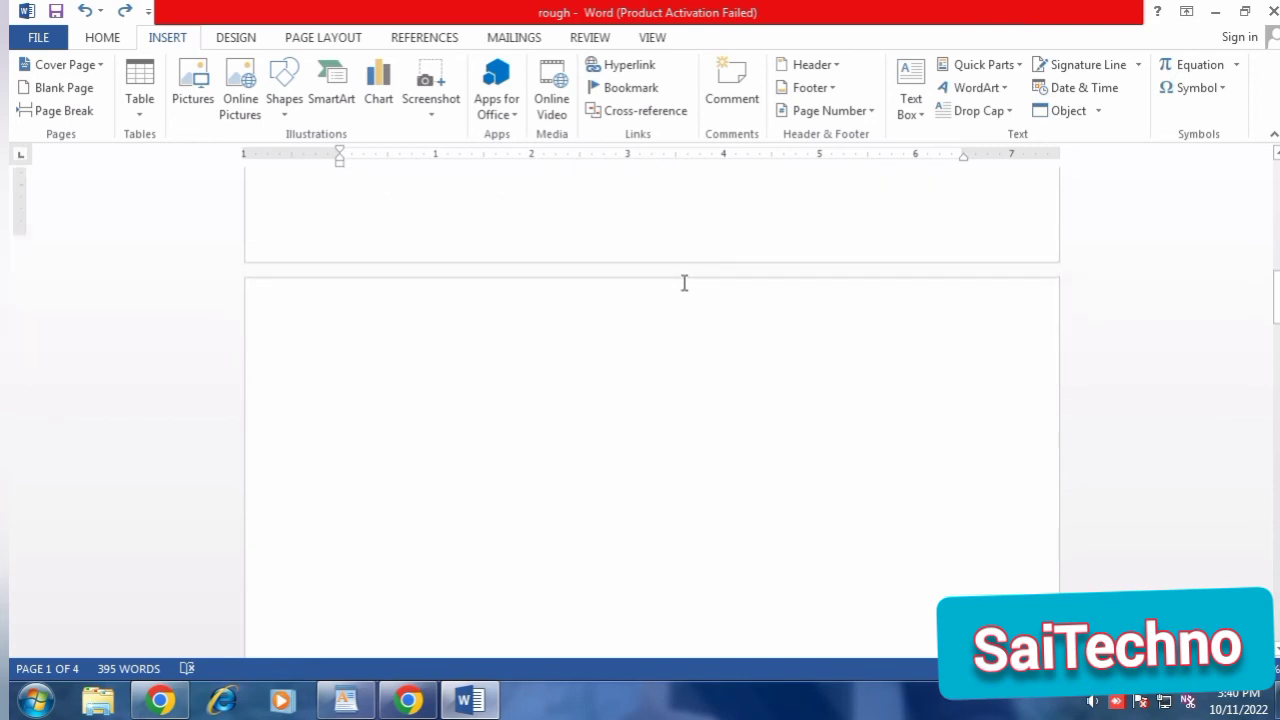
scroll(634, 329, down, 1)
scroll(636, 290, up, 3)
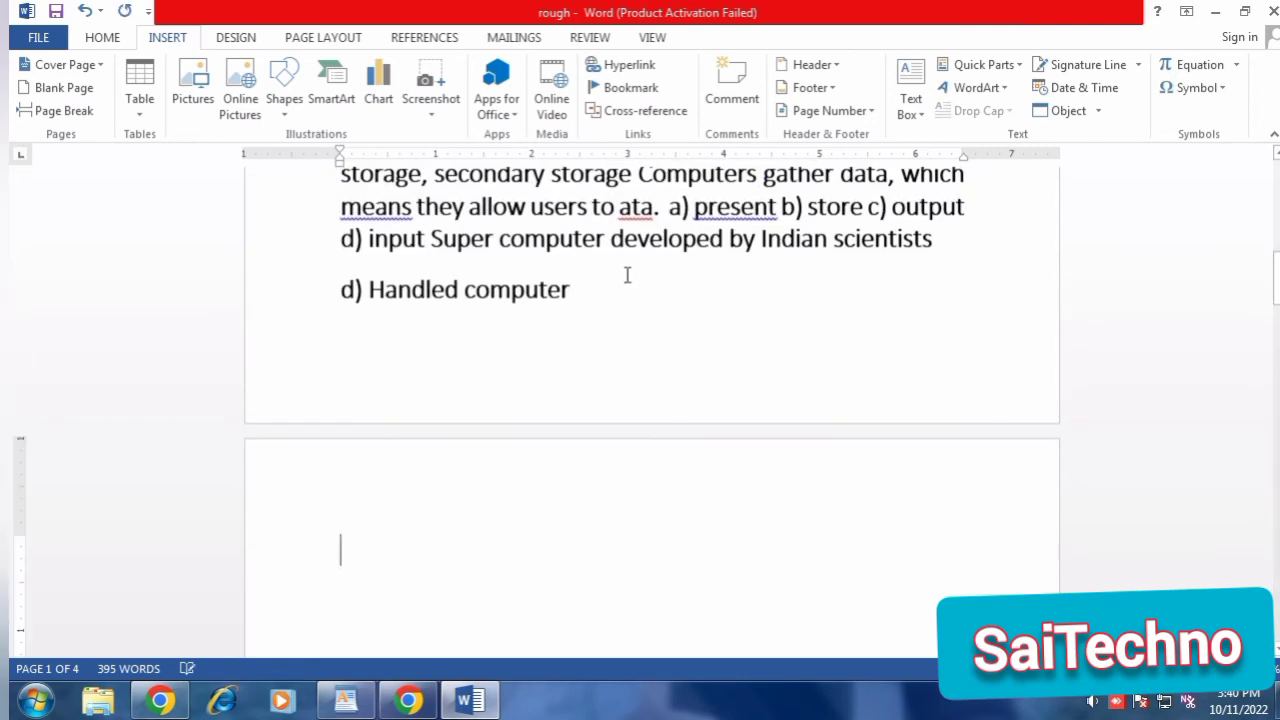
Insert a signature line after the "d) Handled computer" line, entering the suggested signer's name and keeping the other default settings.
key(BackSpace)
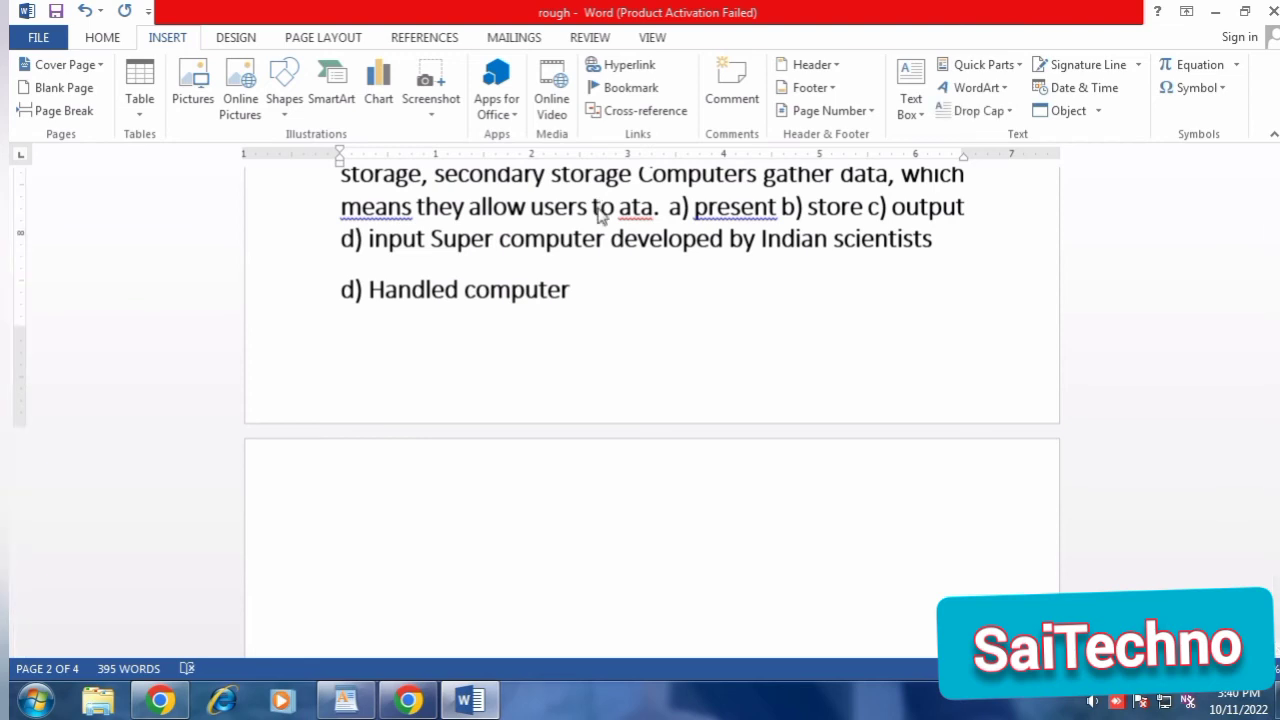
key(Return)
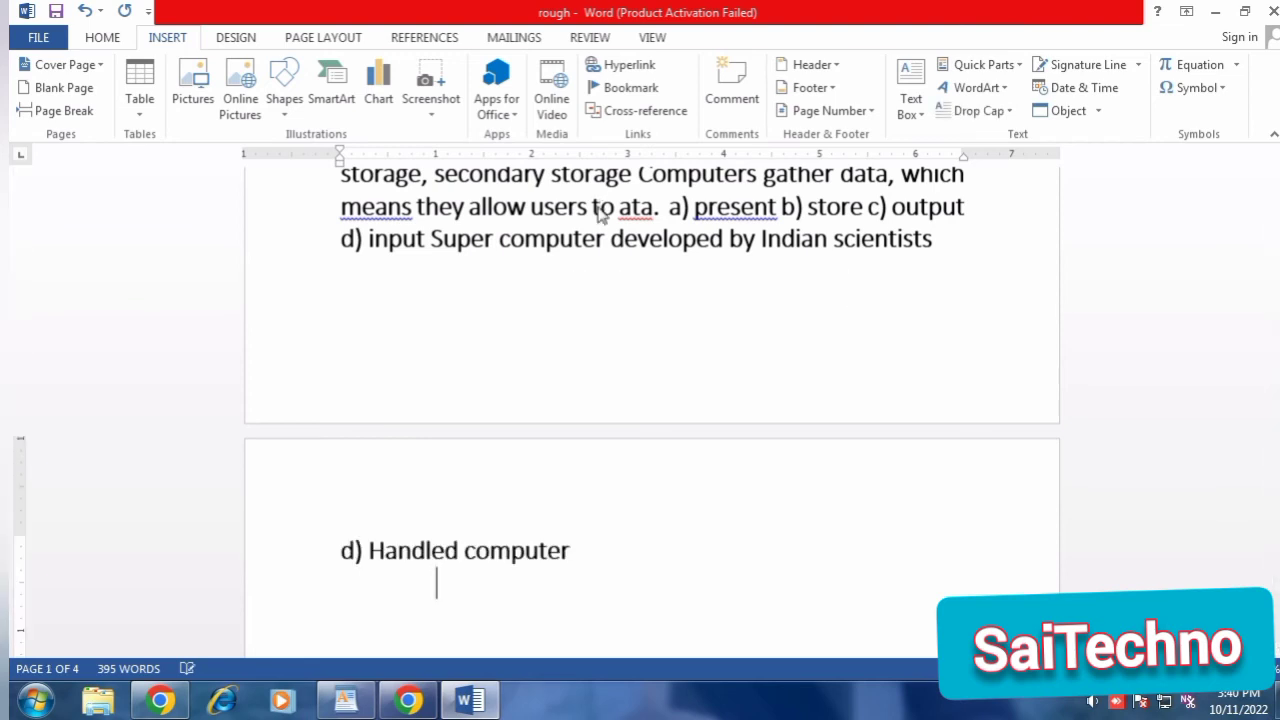
key(BackSpace)
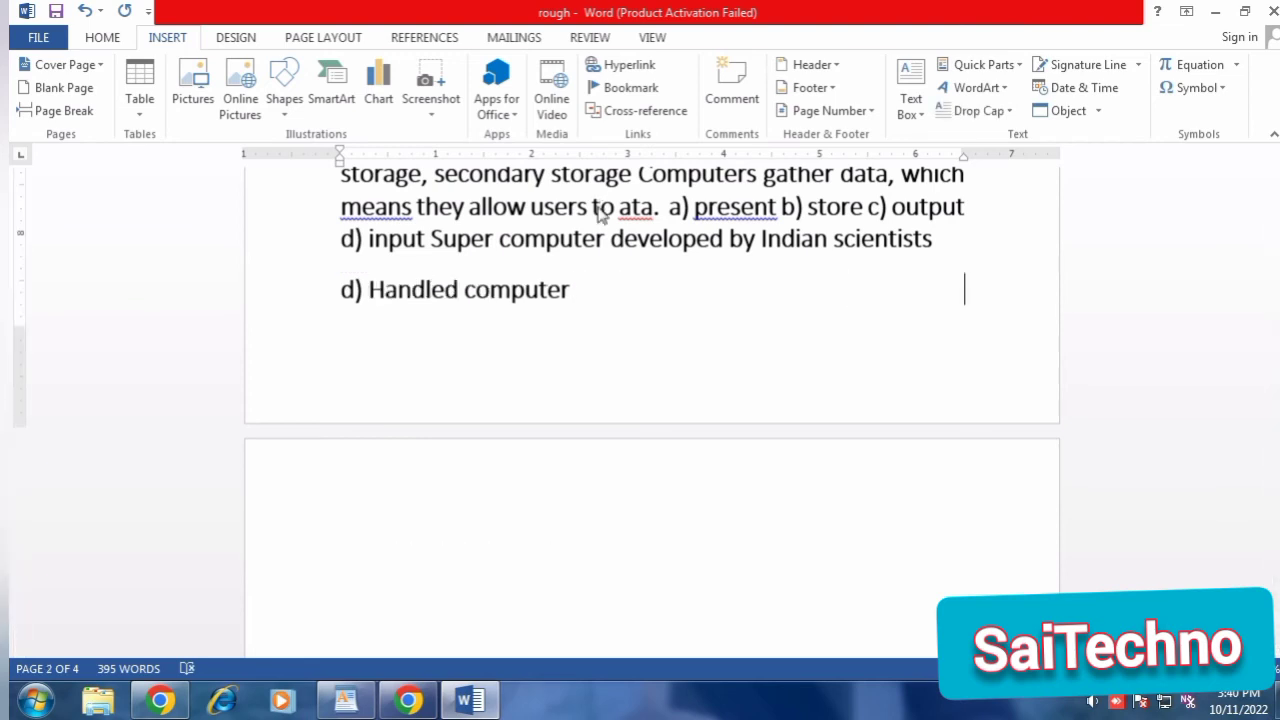
click(1100, 64)
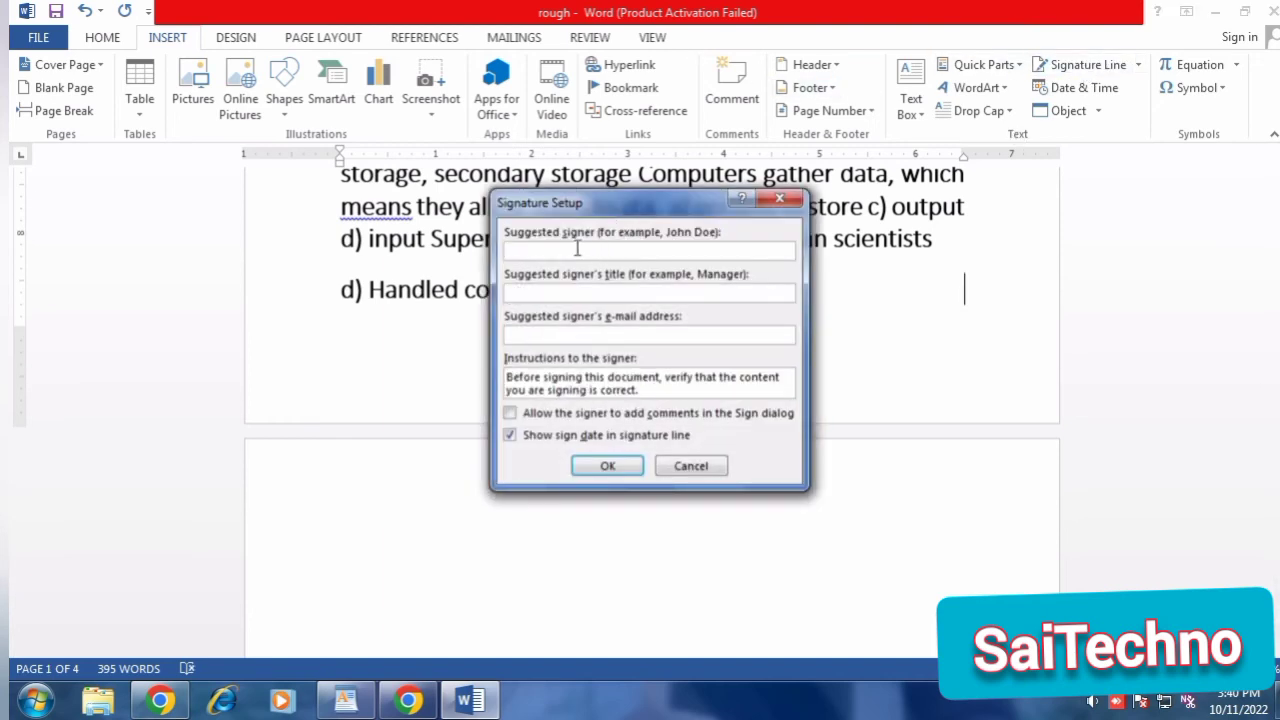
text(veeresh)
click(607, 466)
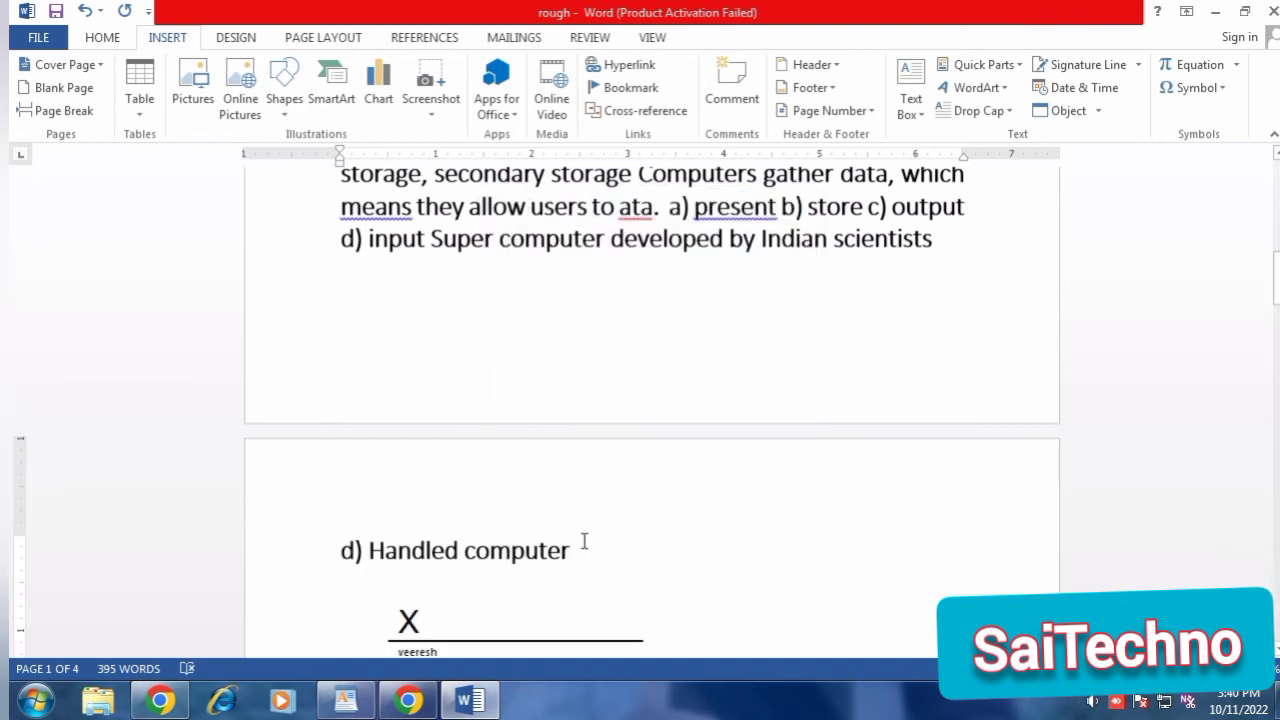
Delete the signature line below "d) Handled computer".
scroll(463, 600, down, 3)
click(405, 518)
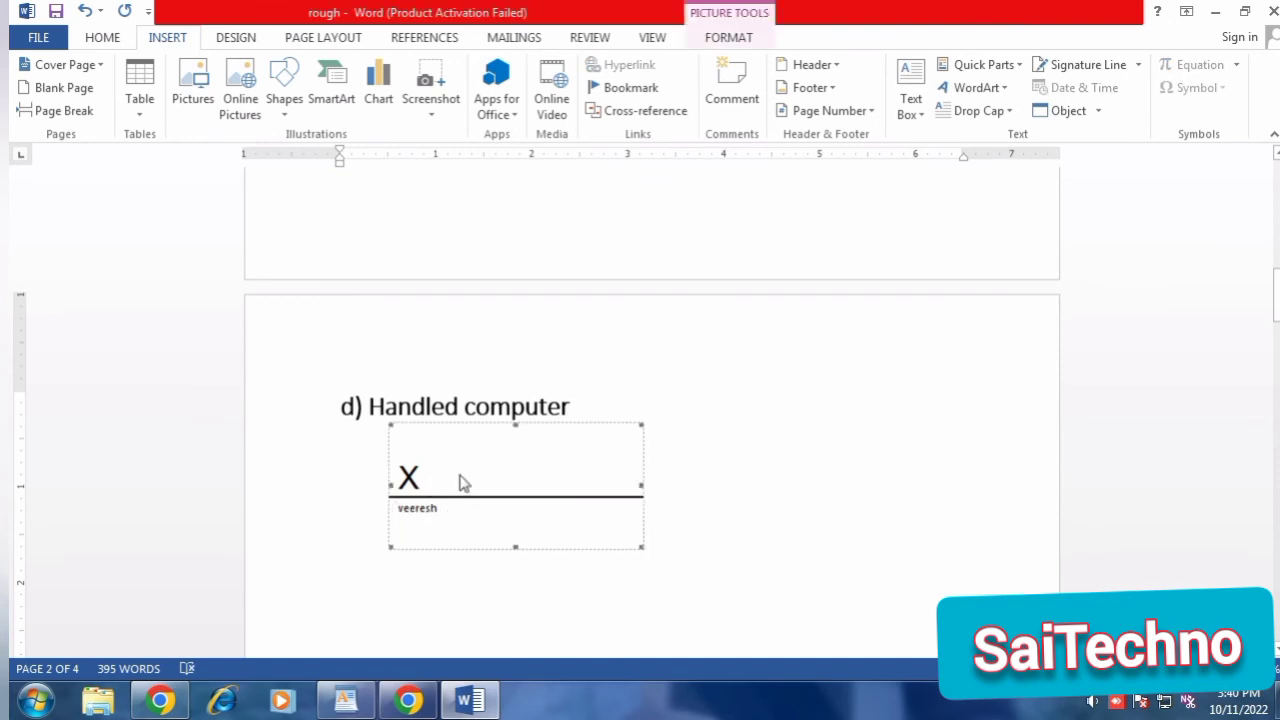
key(Delete)
Insert the date after "d) Handled computer" in the "Tuesday, October 11, 2022" format.
scroll(780, 317, up, 4)
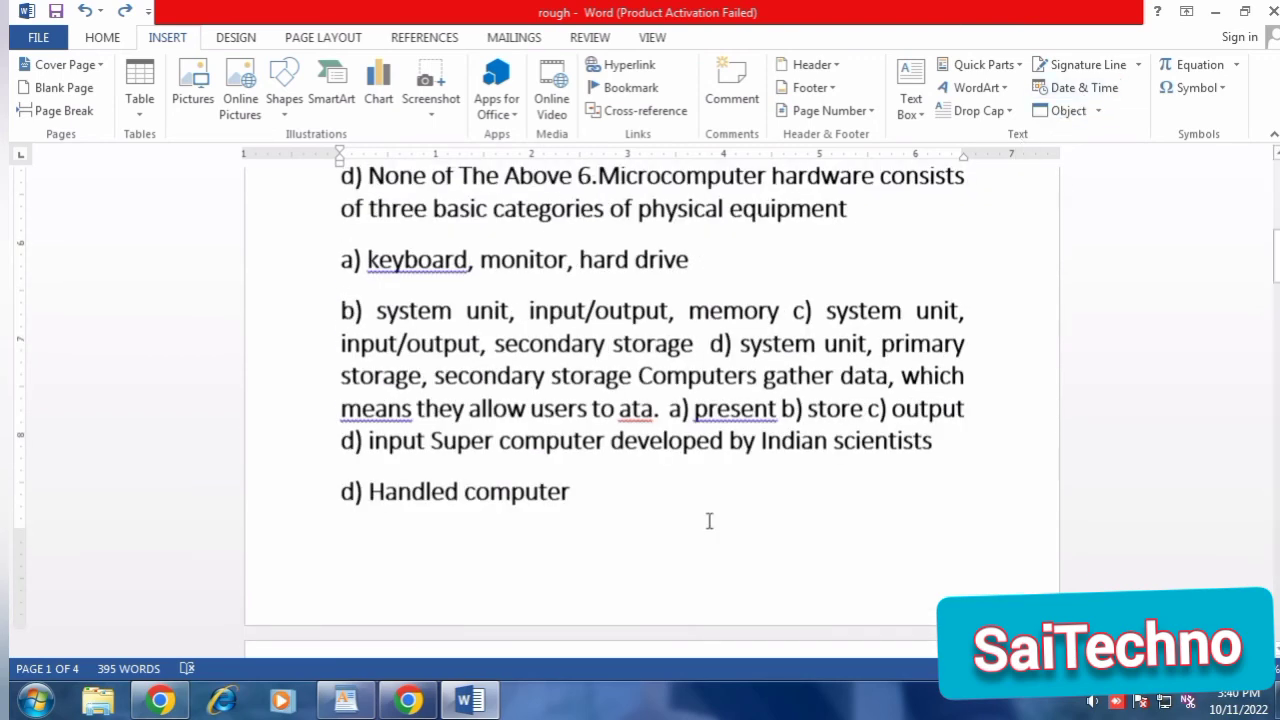
click(632, 528)
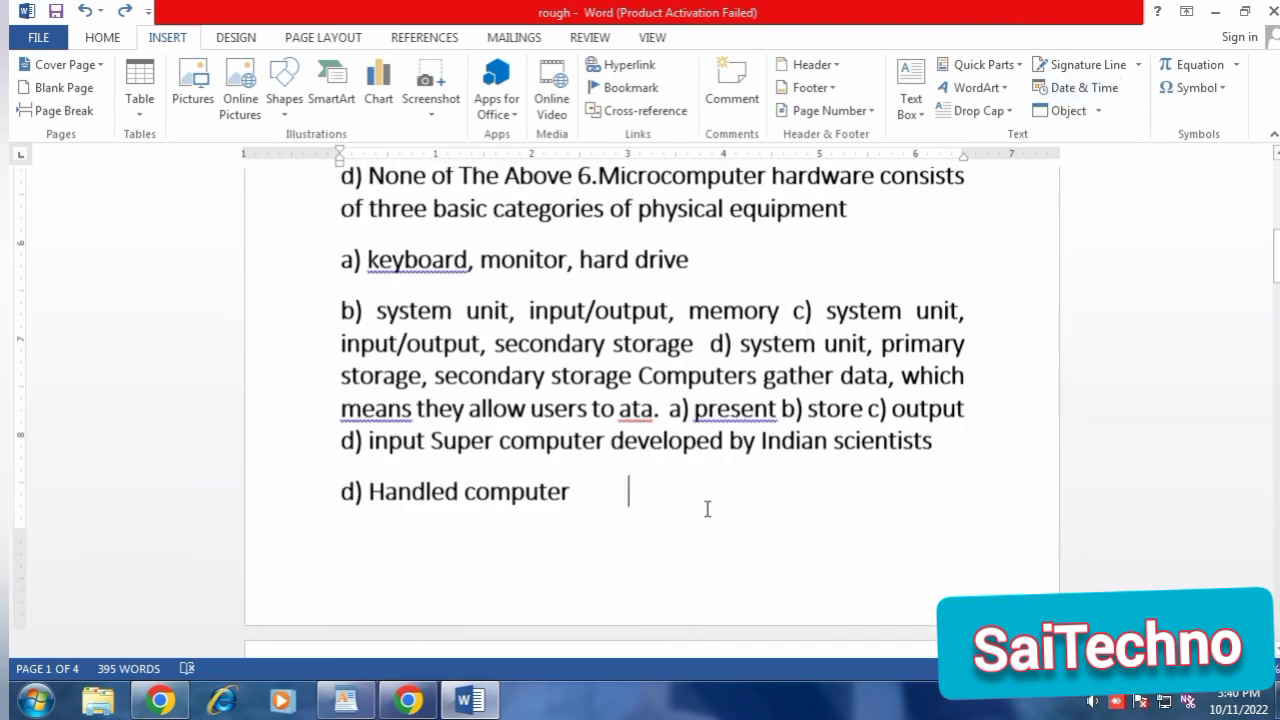
click(1080, 90)
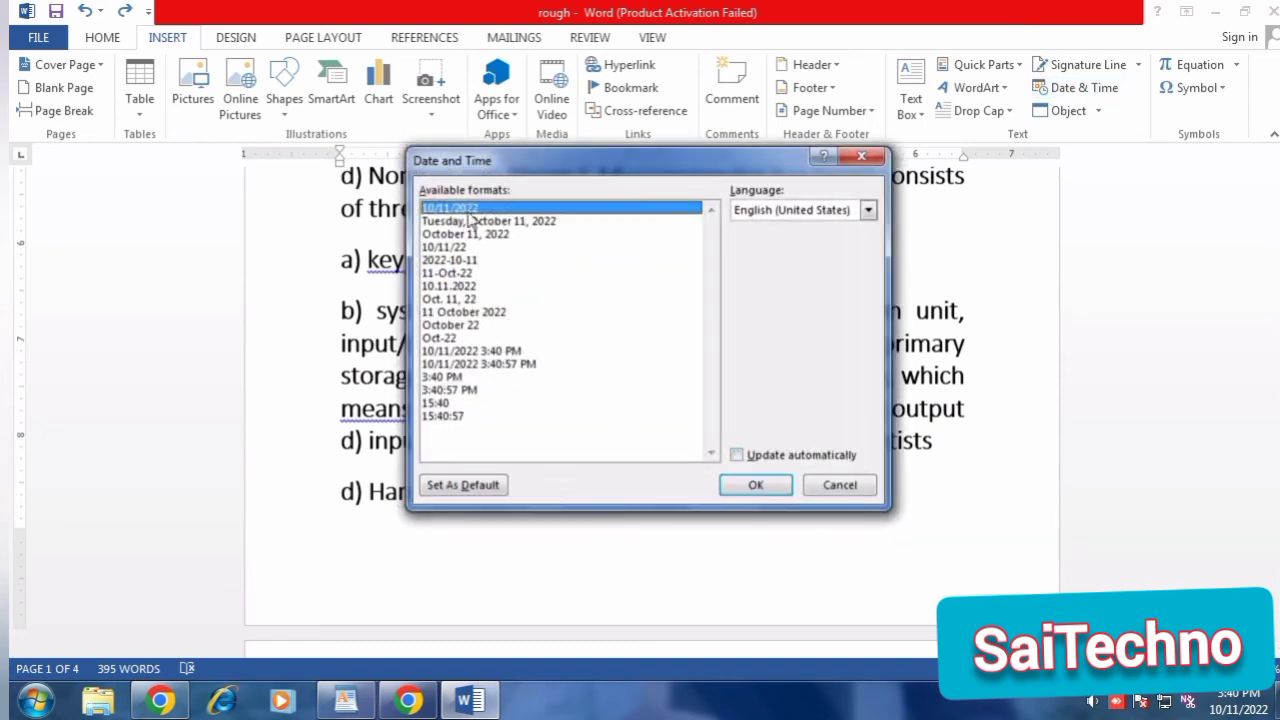
click(470, 220)
click(758, 486)
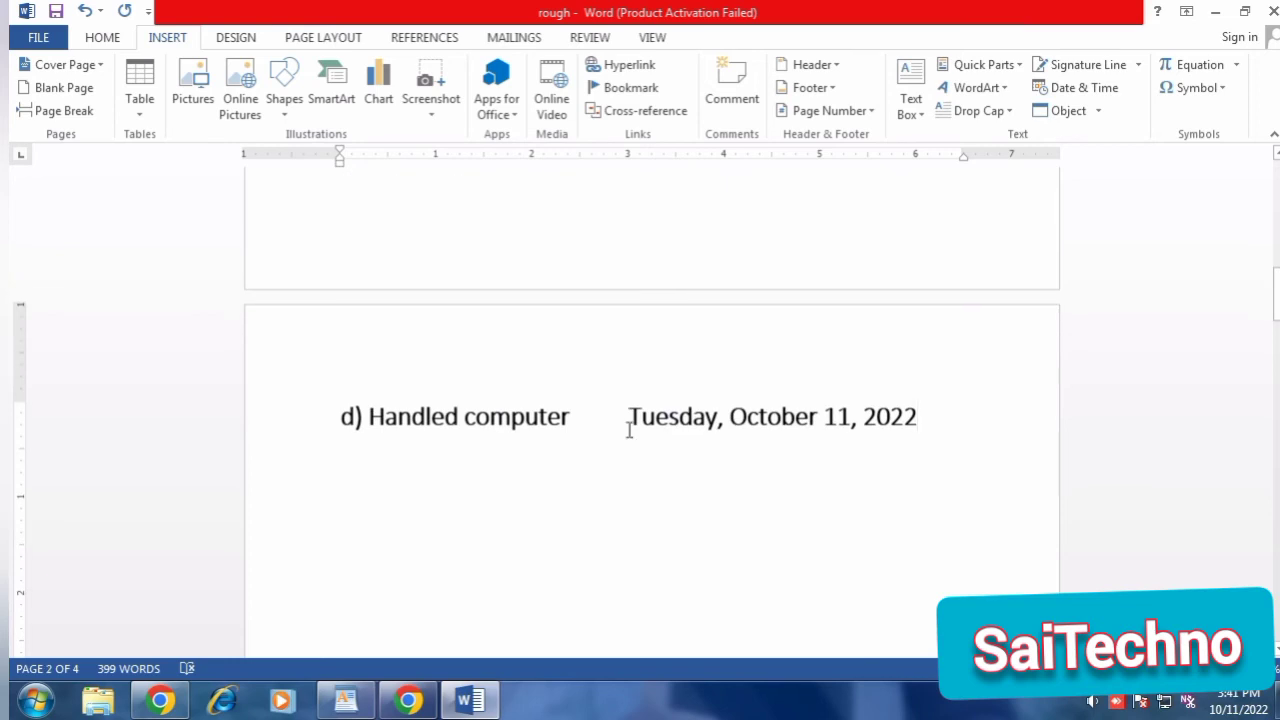
Delete the text "d) Handled computer" in front of the inserted date.
drag(629, 430, 1103, 423)
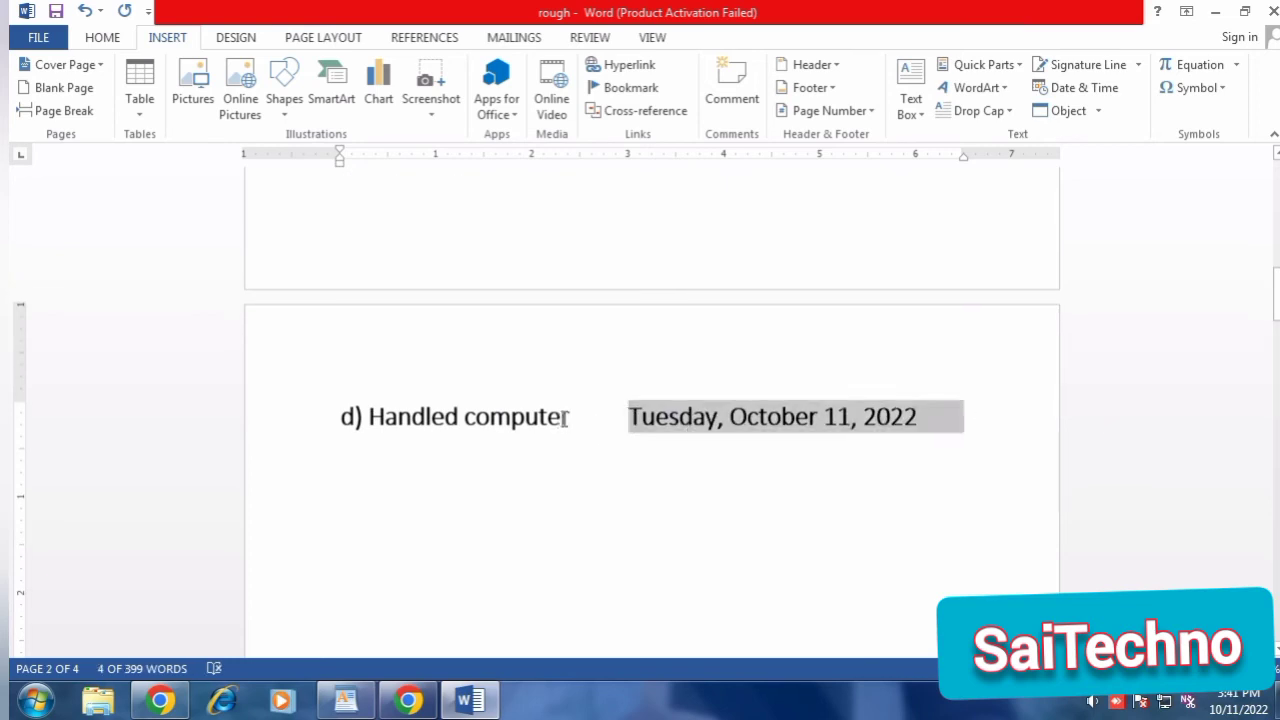
drag(568, 418, 100, 420)
key(Delete)
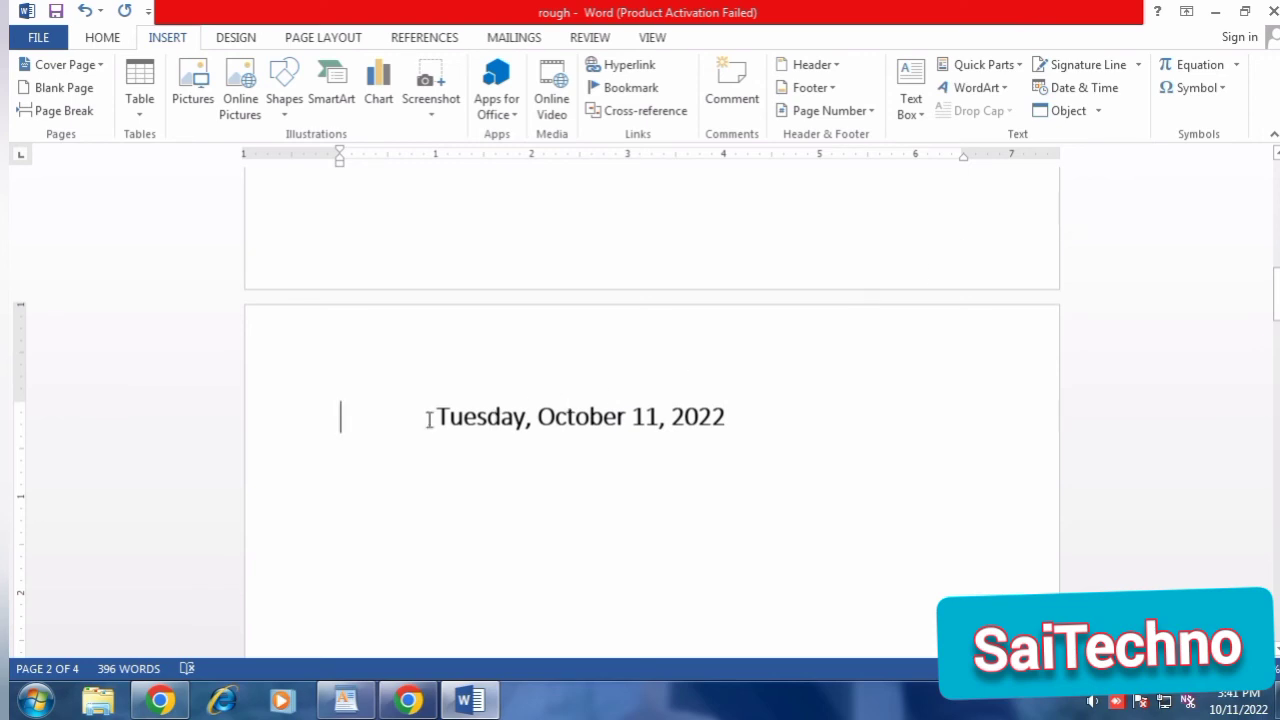
Select the inserted date and open the Object dialog for creating a new embedded object.
drag(429, 418, 830, 418)
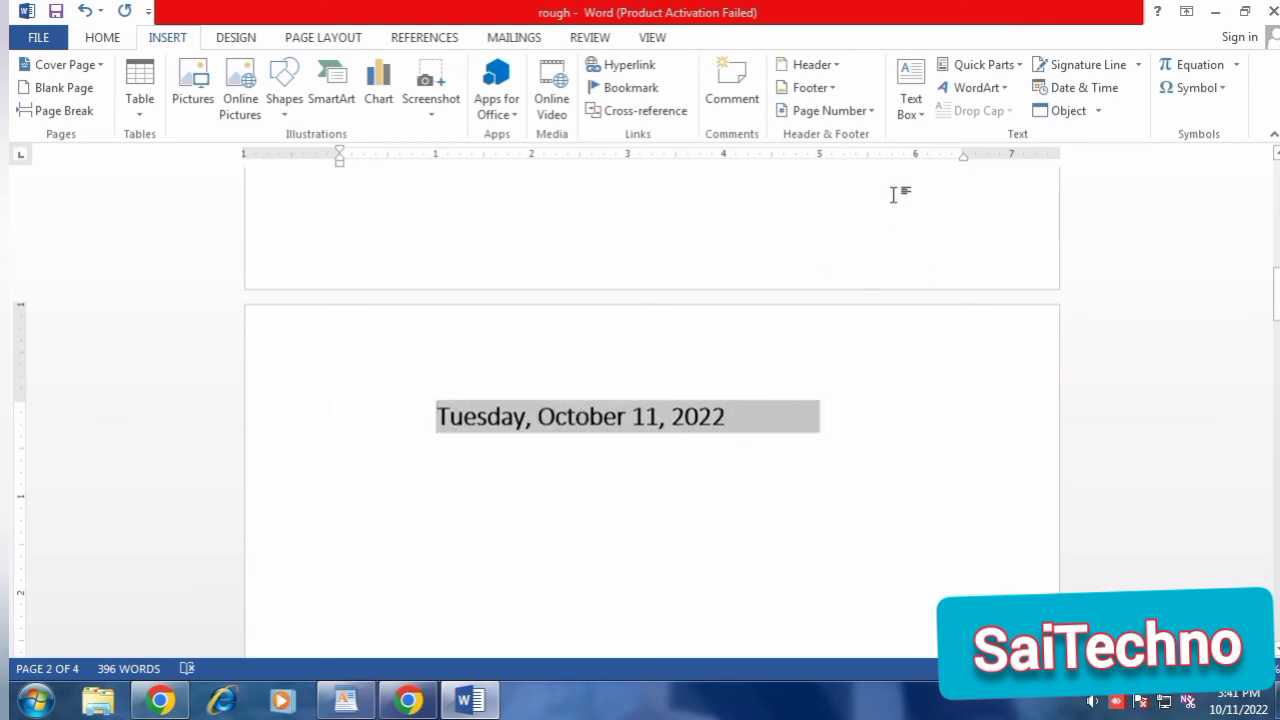
click(1097, 112)
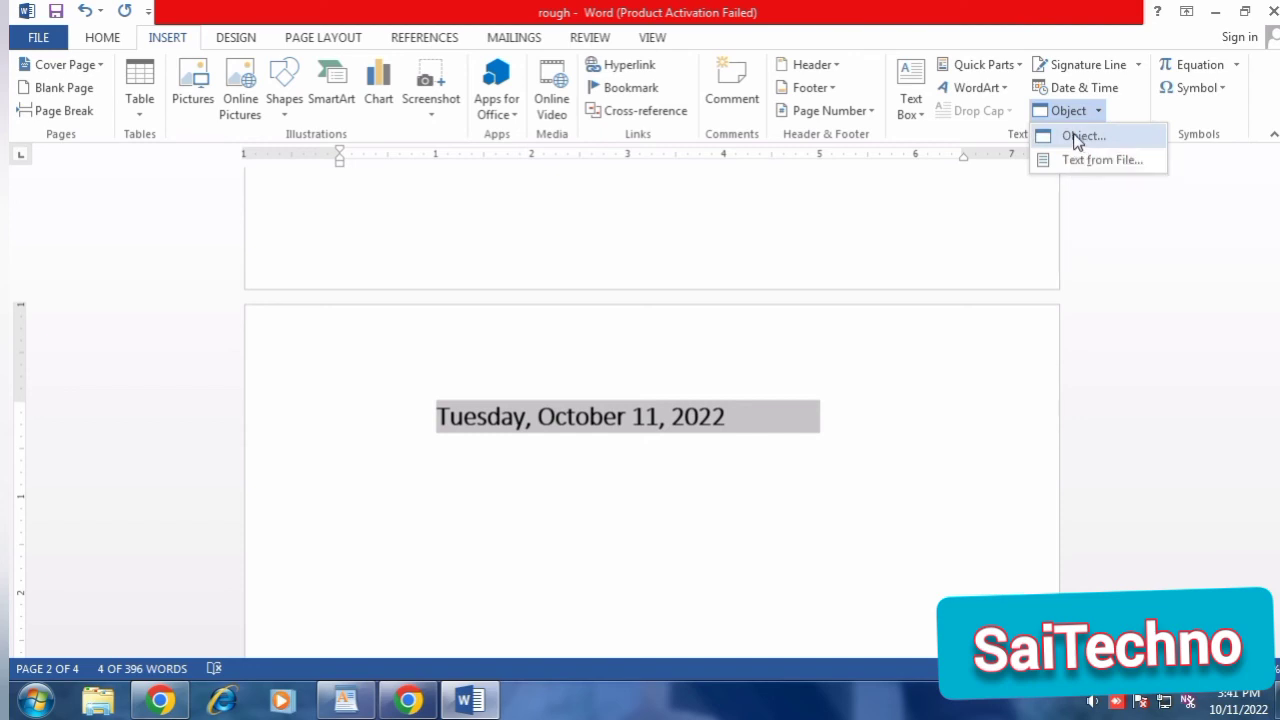
click(1078, 136)
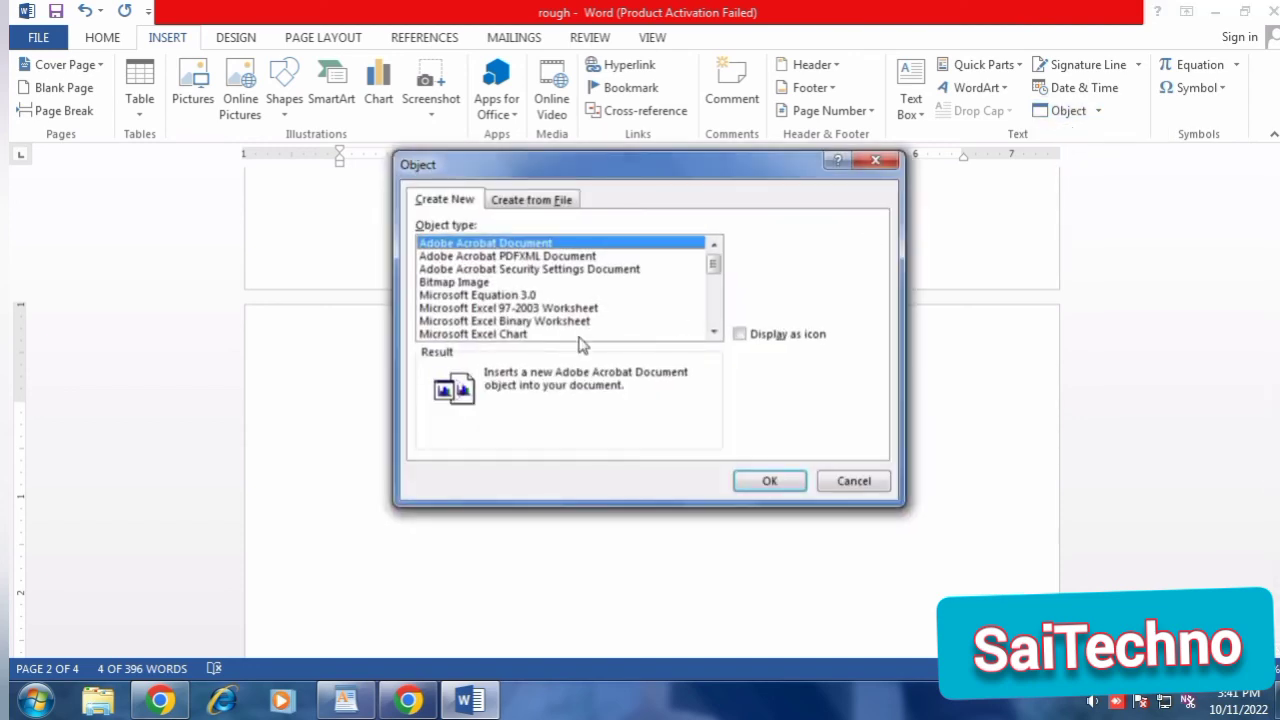